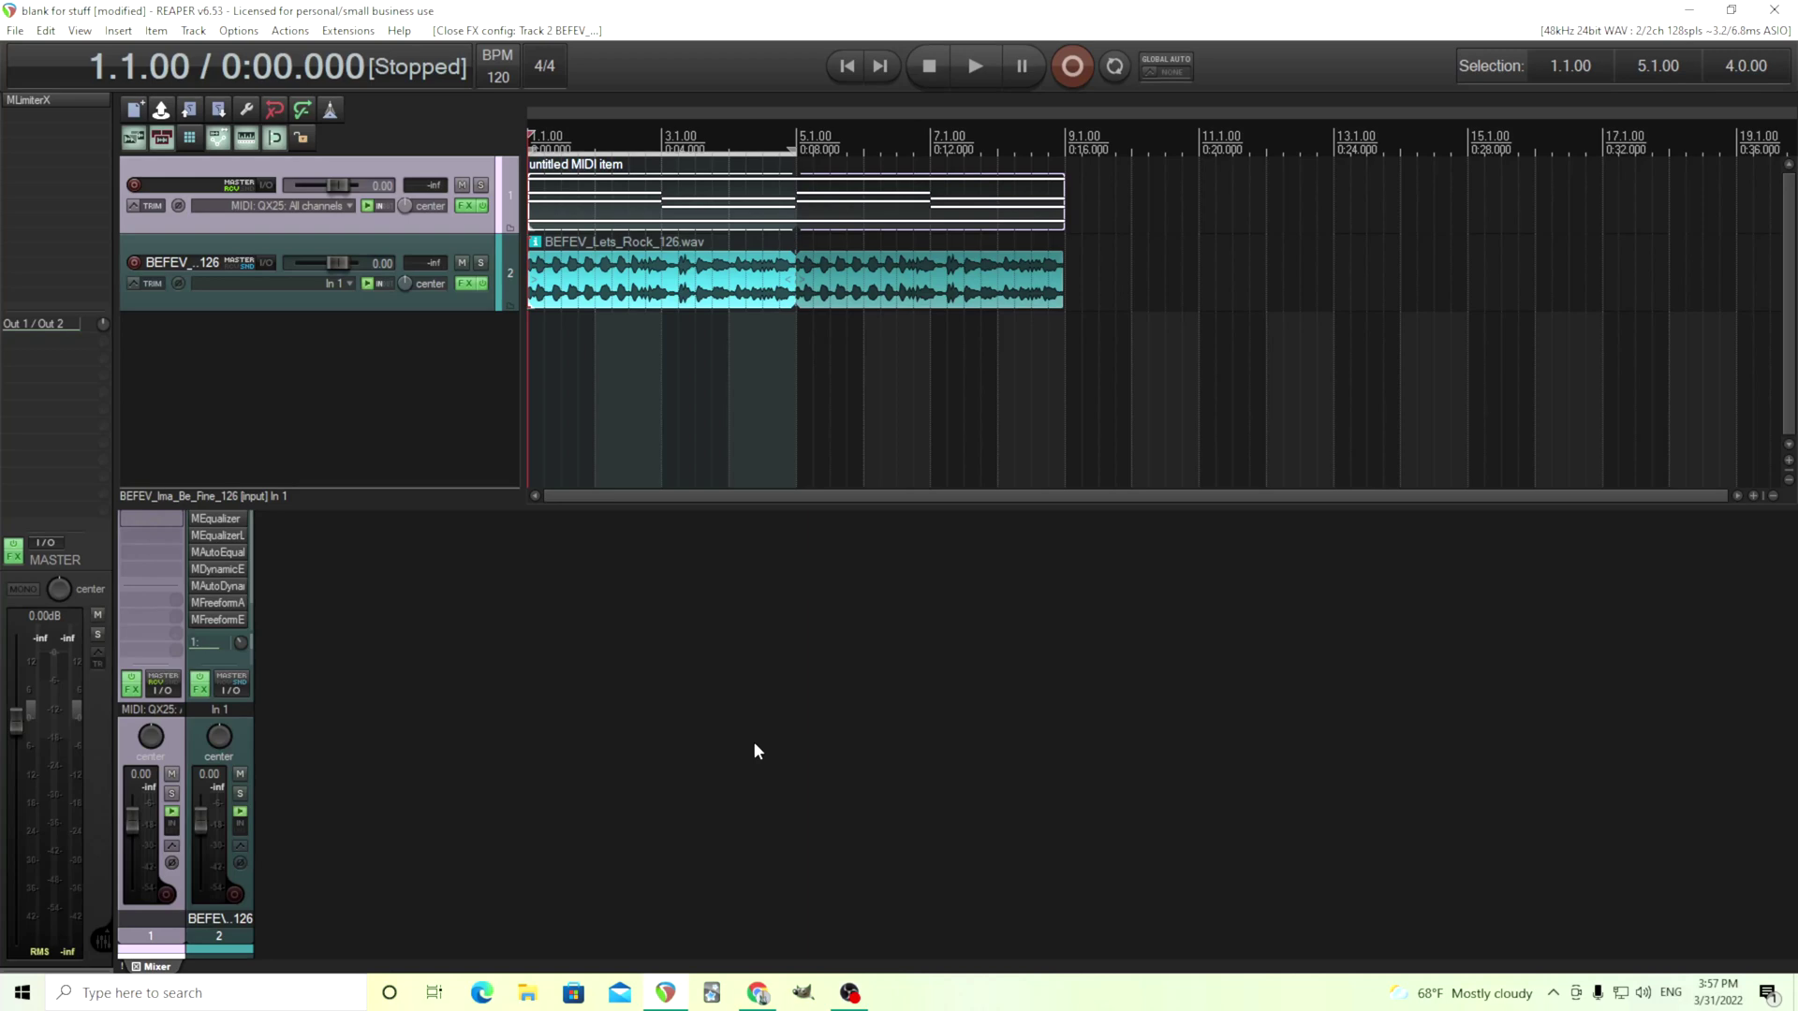
Step: Browse the MeldaProduction effects web page, then return to the REAPER project
{"action": "mouse_move", "coordinate": [758, 997]}
{"action": "left_click", "coordinate": [758, 880]}
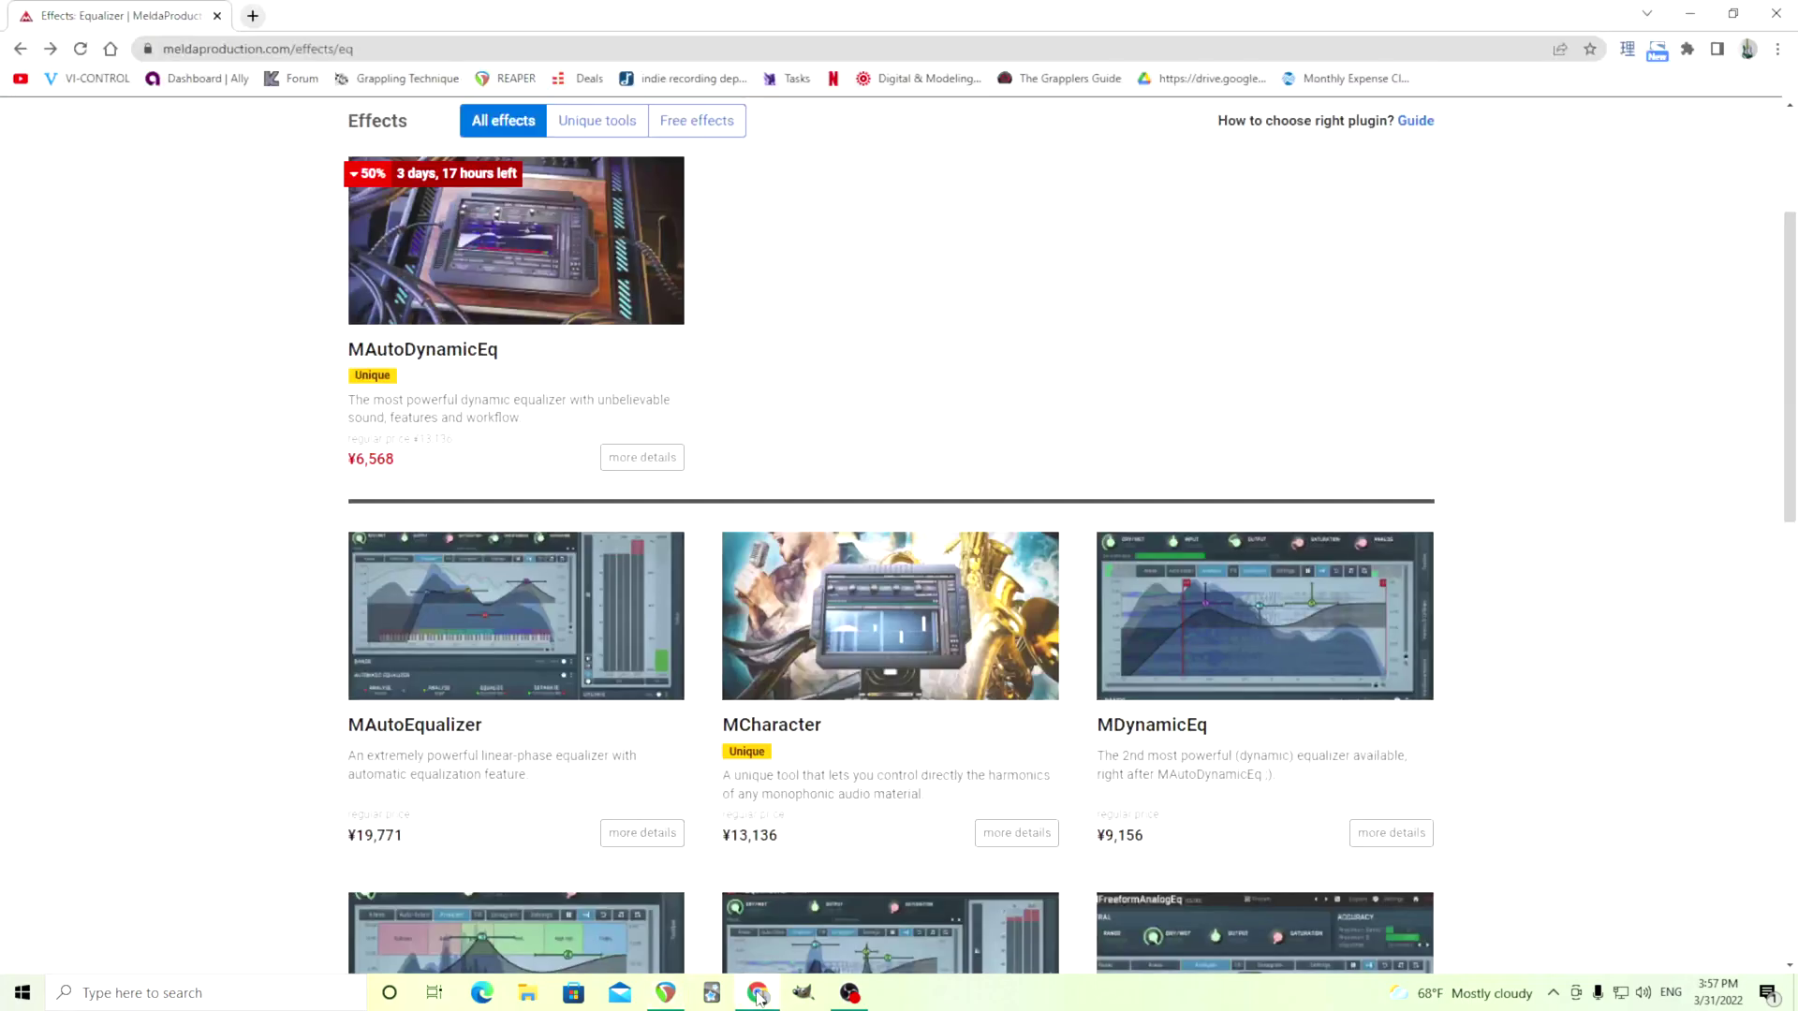
{"action": "scroll", "coordinate": [558, 449], "scroll_direction": "up", "scroll_amount": 1}
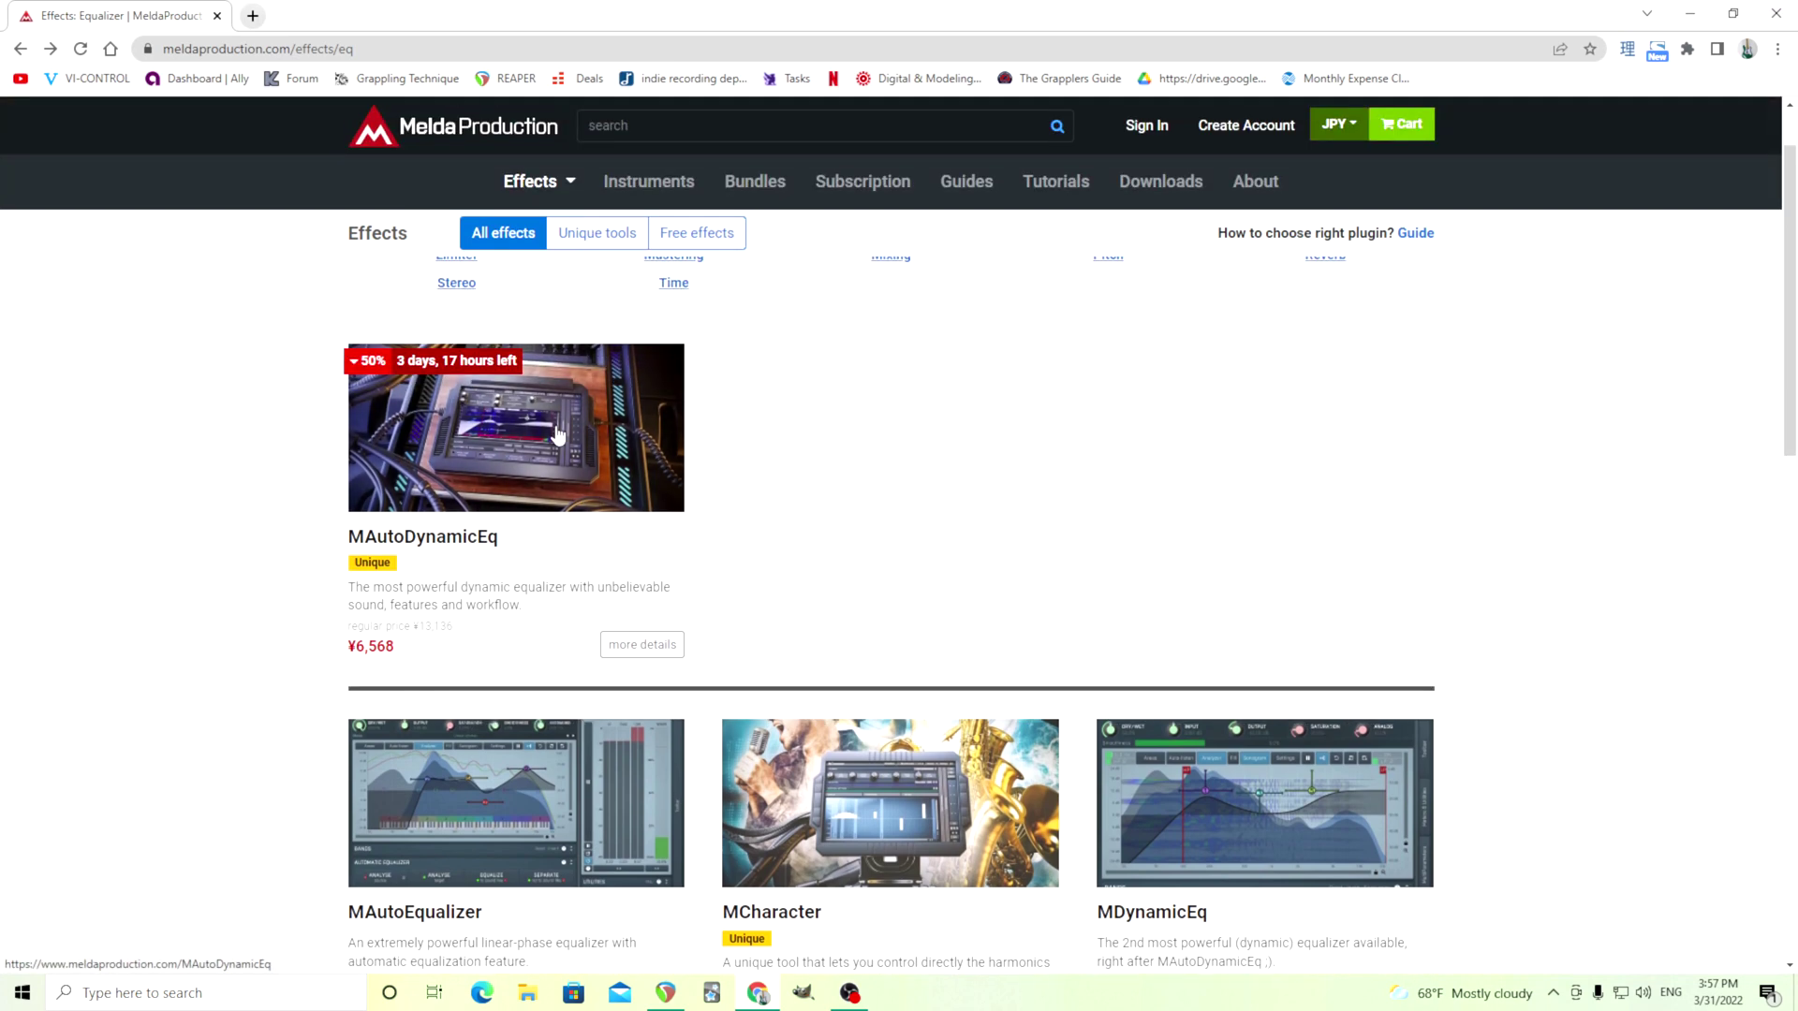
{"action": "scroll", "coordinate": [562, 442], "scroll_direction": "down", "scroll_amount": 1}
{"action": "scroll", "coordinate": [562, 442], "scroll_direction": "down", "scroll_amount": 1}
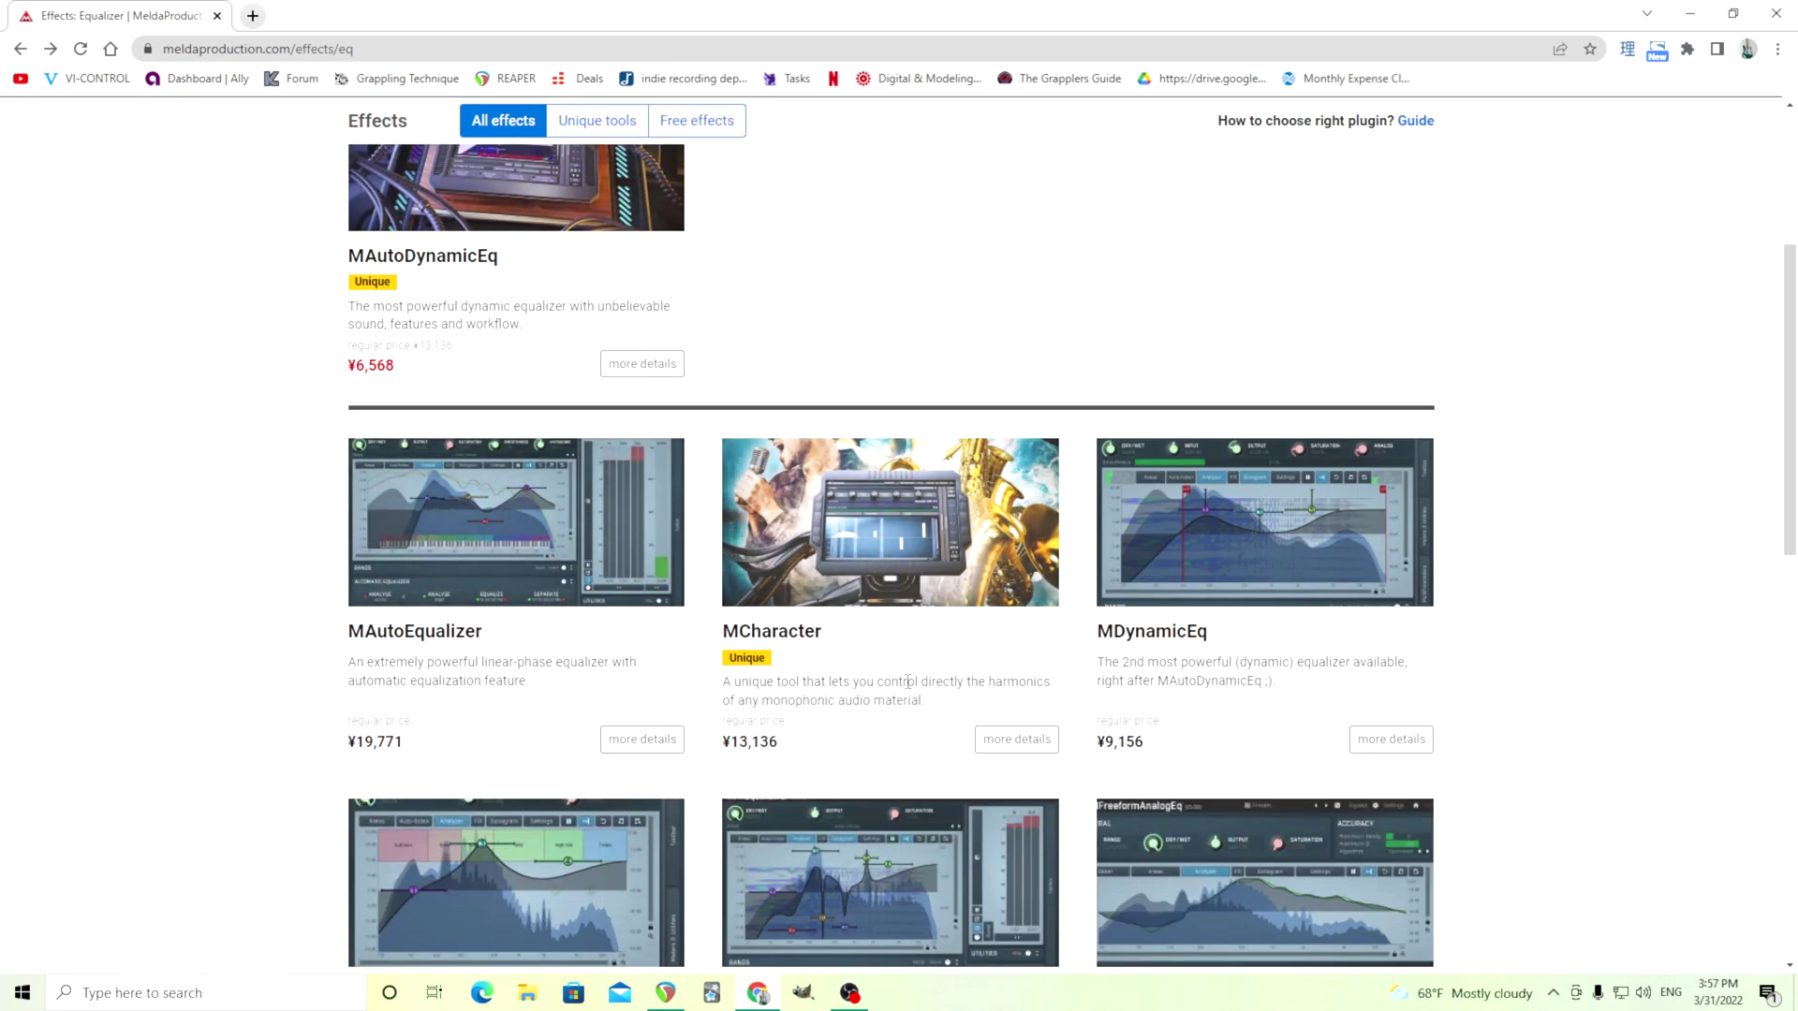
{"action": "scroll", "coordinate": [1116, 668], "scroll_direction": "down", "scroll_amount": 5}
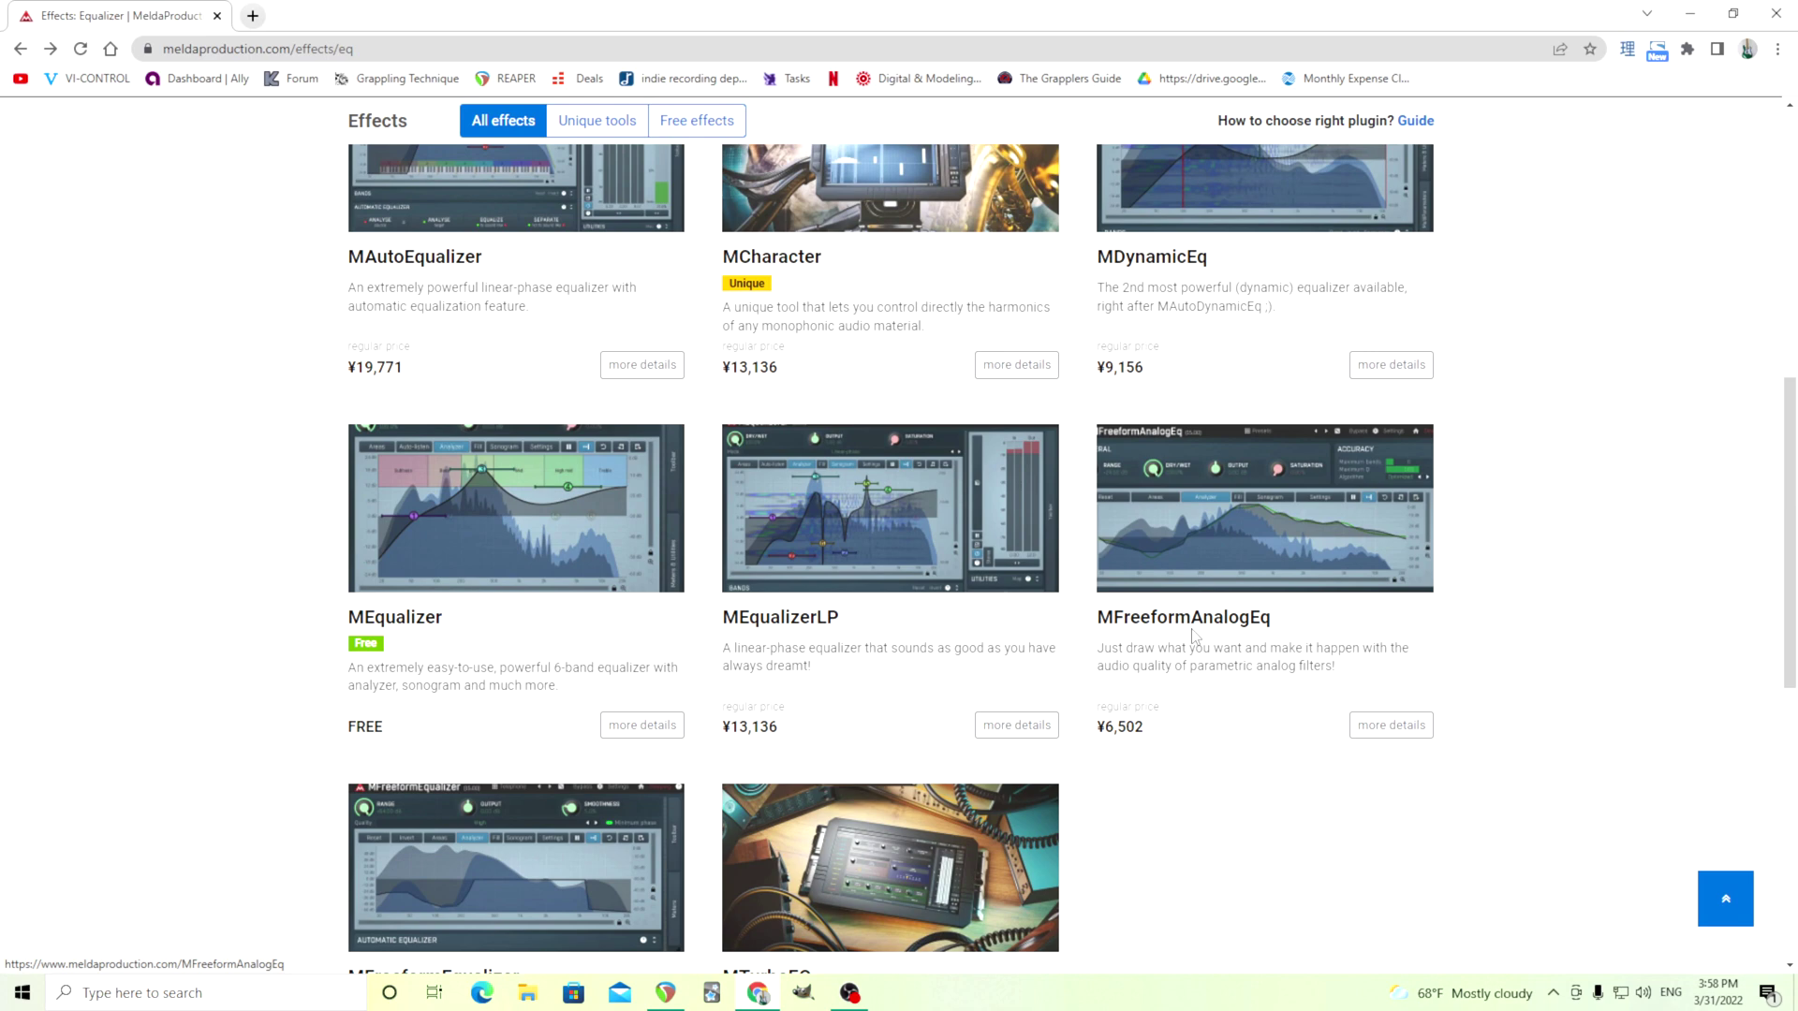
{"action": "scroll", "coordinate": [1195, 625], "scroll_direction": "down", "scroll_amount": 3}
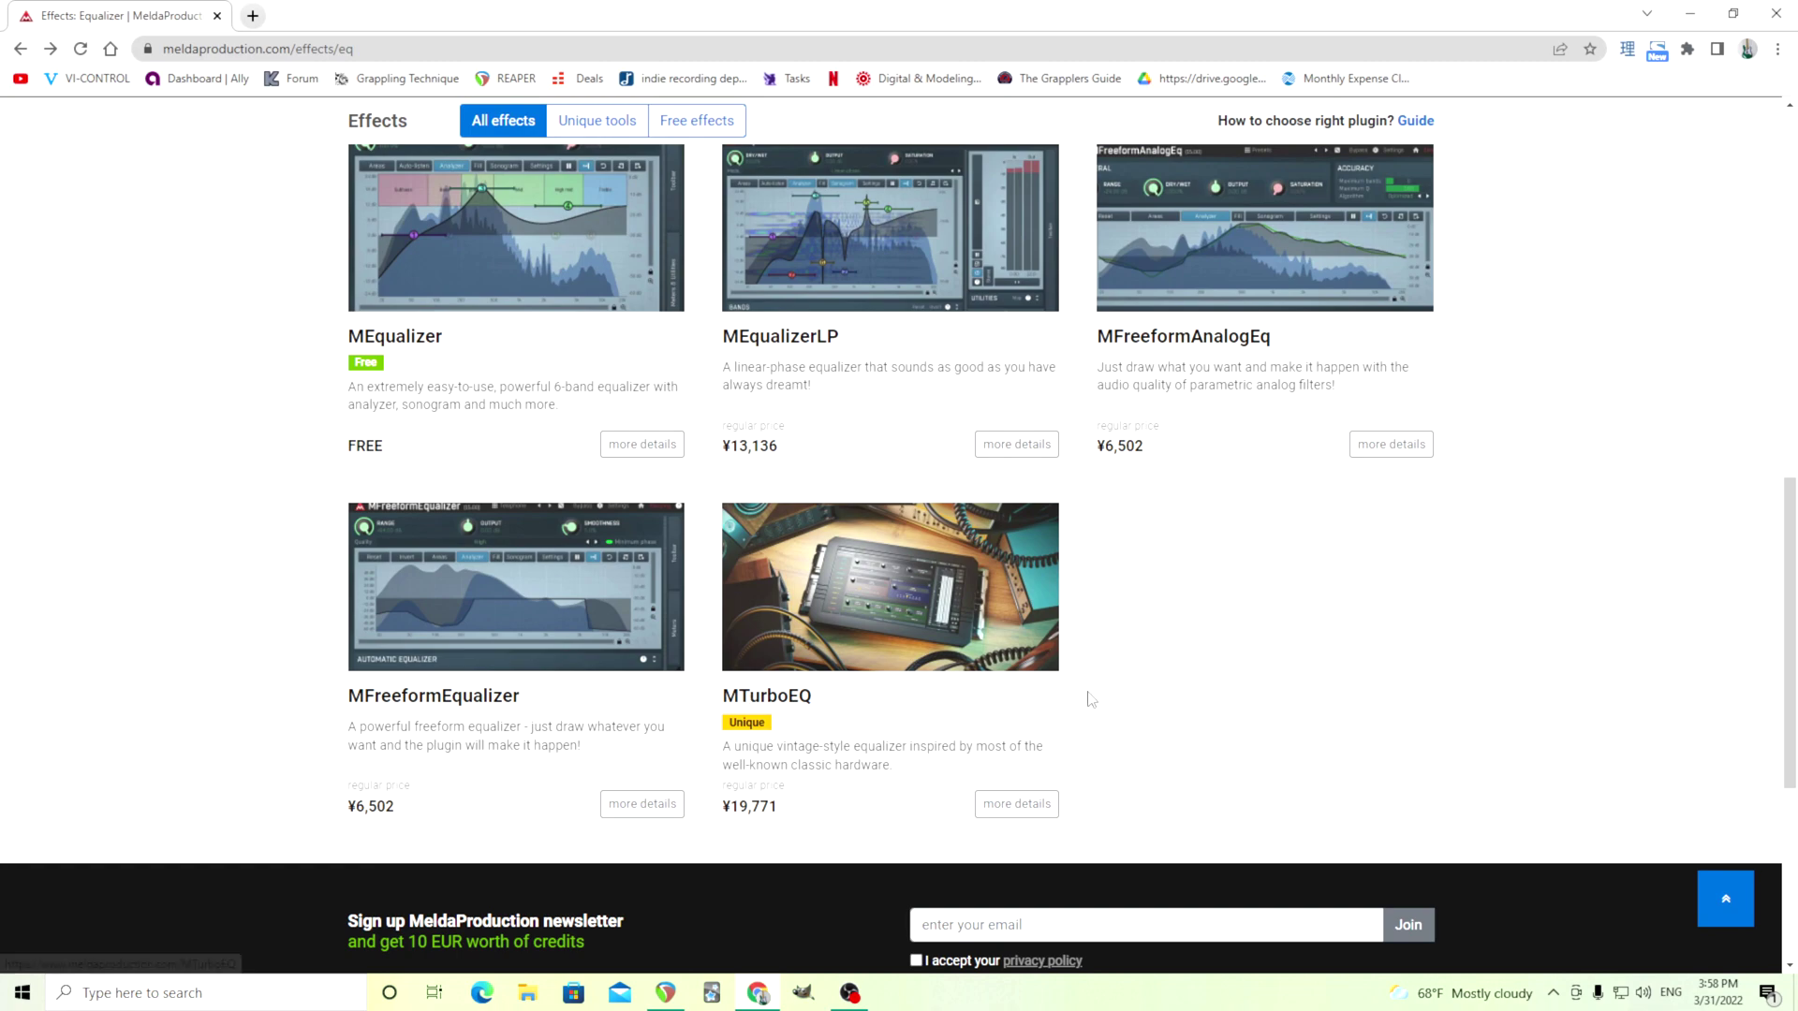
{"action": "scroll", "coordinate": [1090, 699], "scroll_direction": "up", "scroll_amount": 9}
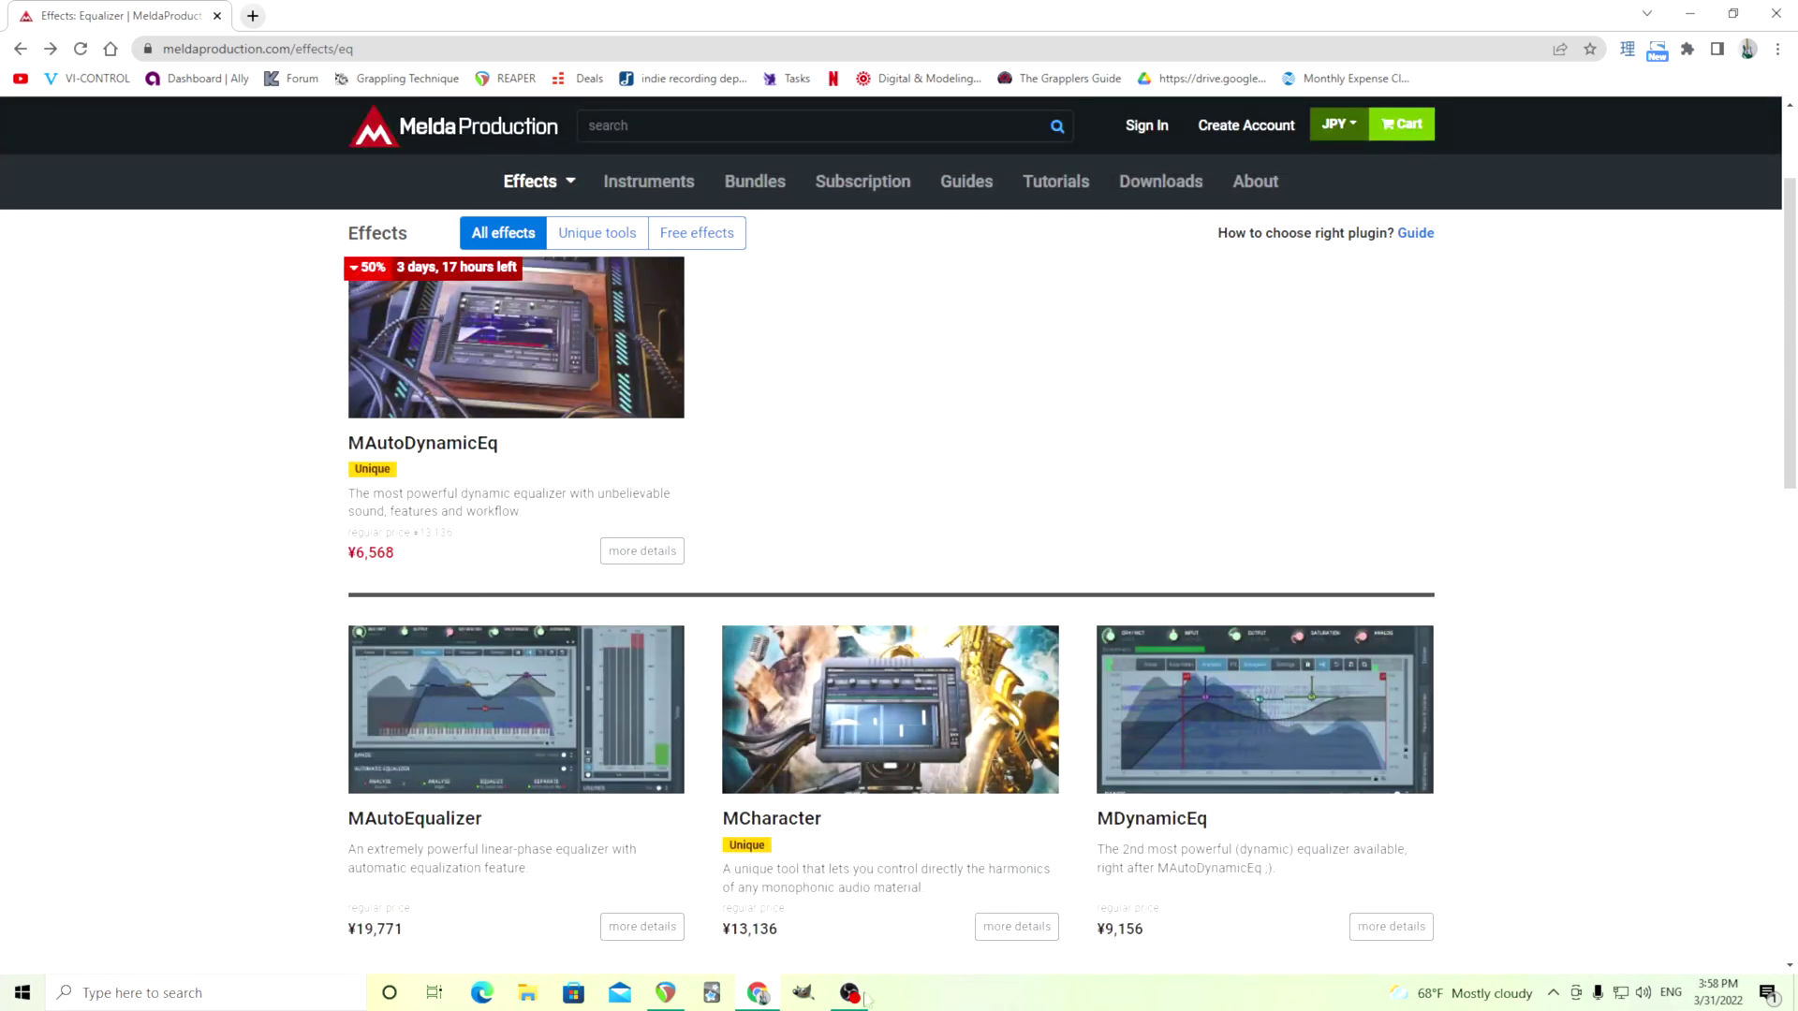
{"action": "left_click", "coordinate": [763, 991]}
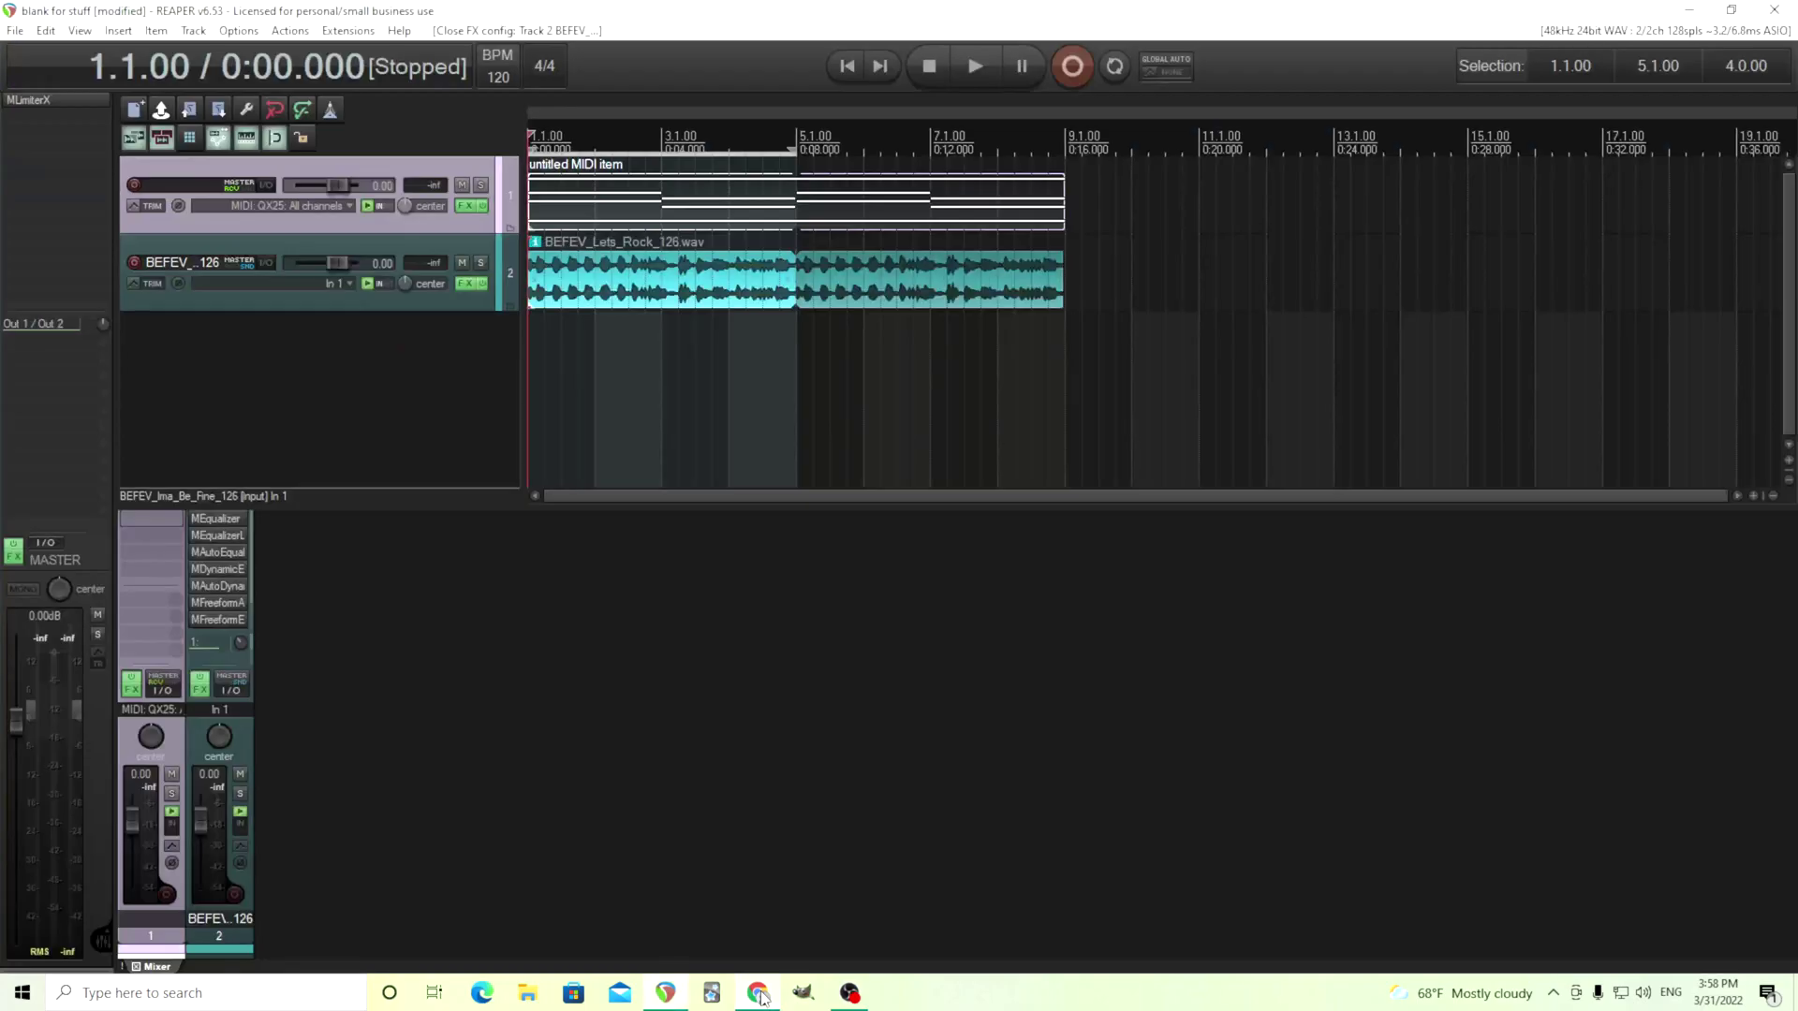
Step: Open Track 2's MEqualizer, switch its analyzer off and set Areas to Empty
{"action": "left_click", "coordinate": [221, 524]}
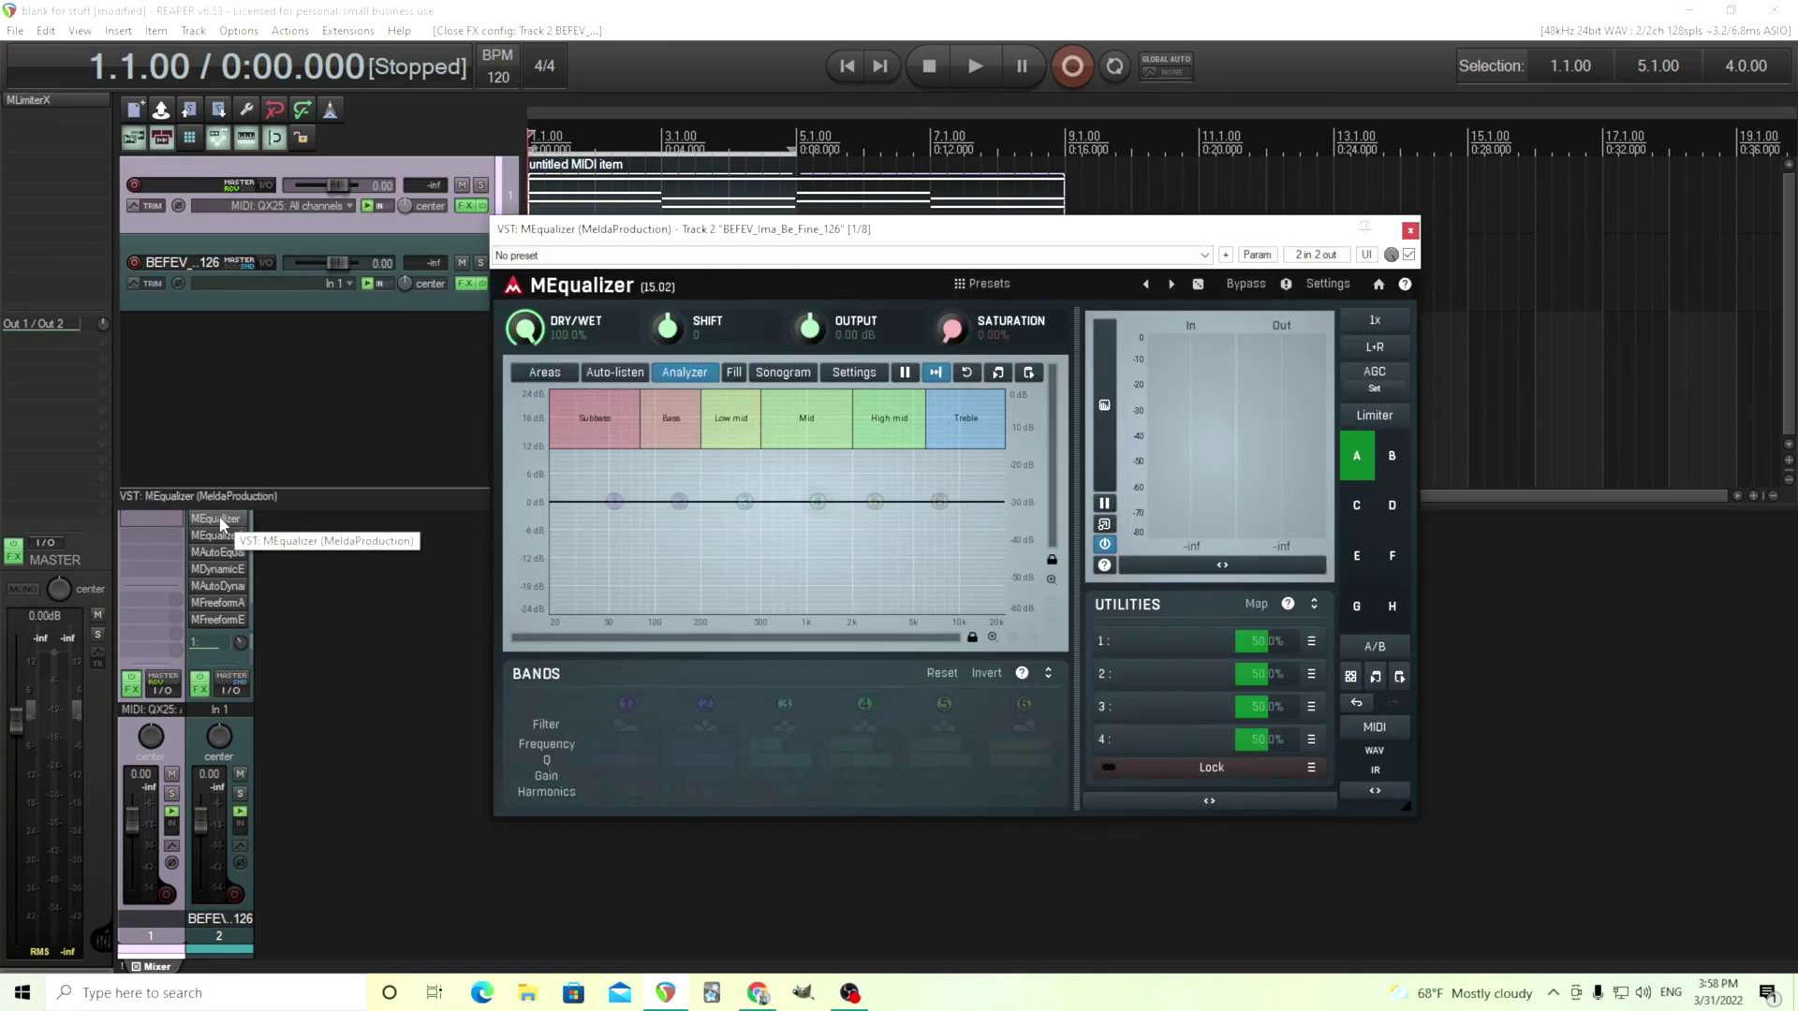
{"action": "left_click", "coordinate": [693, 375]}
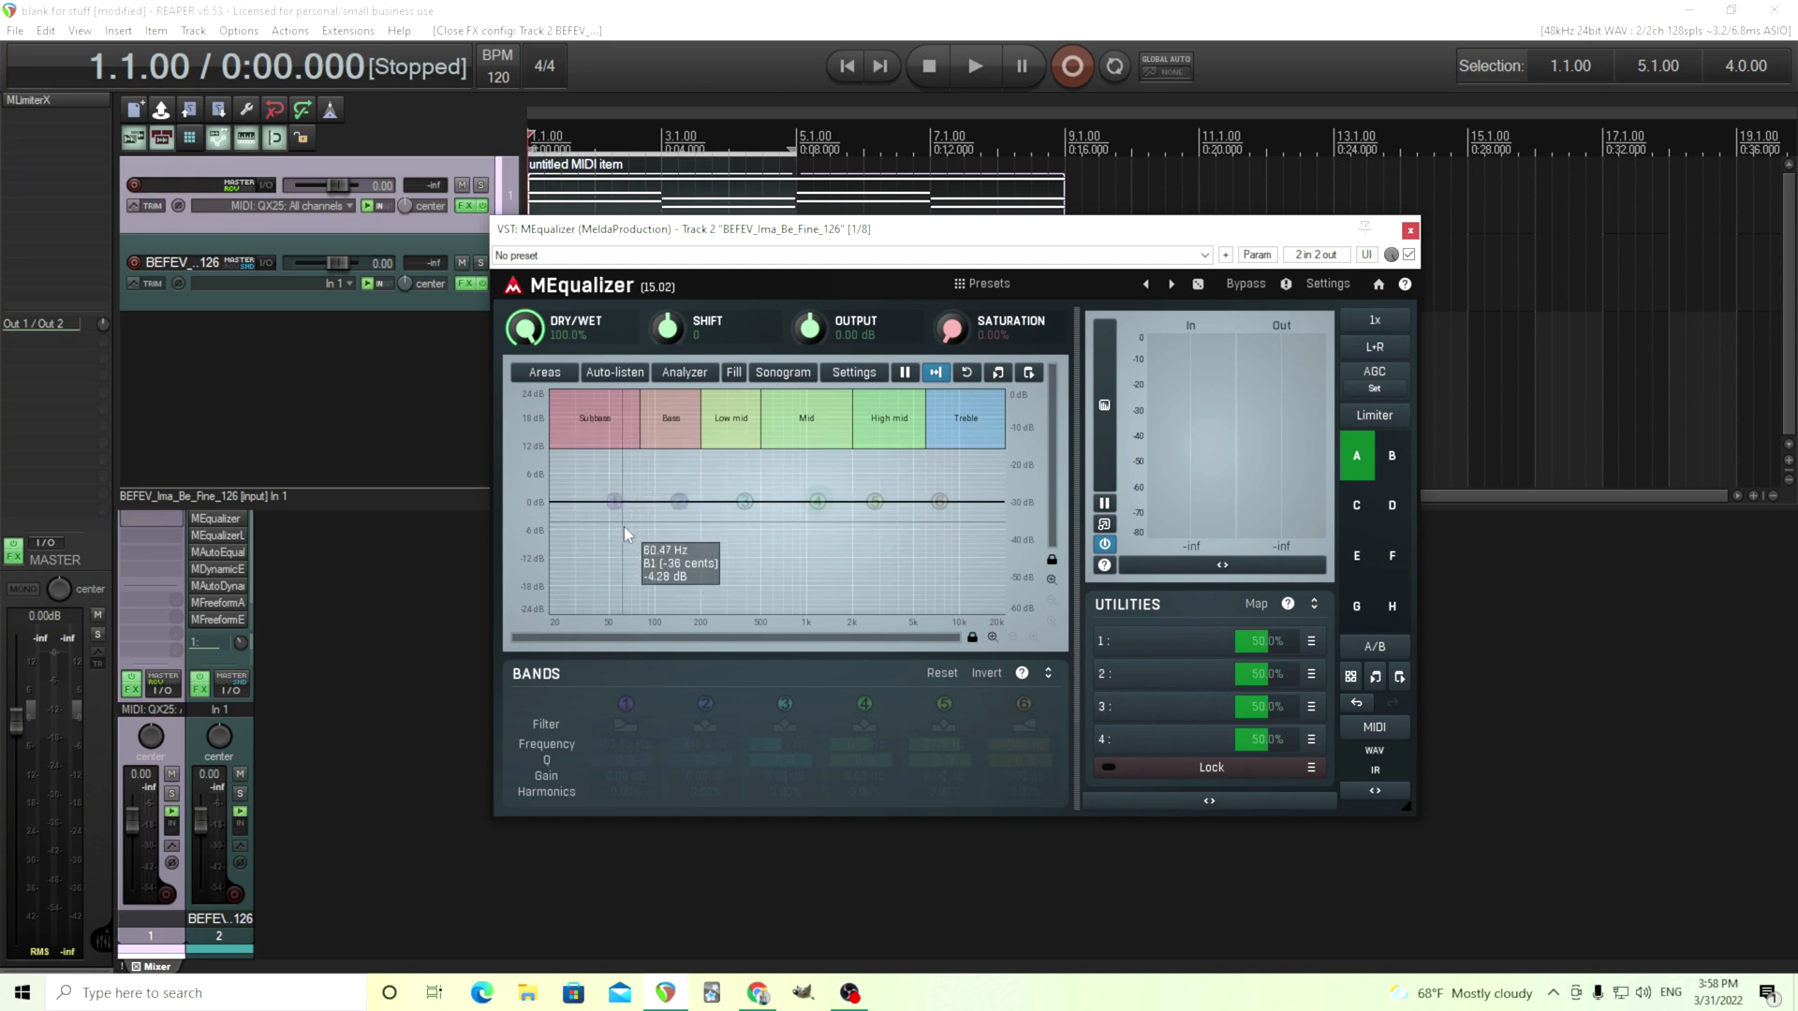
{"action": "left_click", "coordinate": [560, 379]}
{"action": "left_click", "coordinate": [573, 384]}
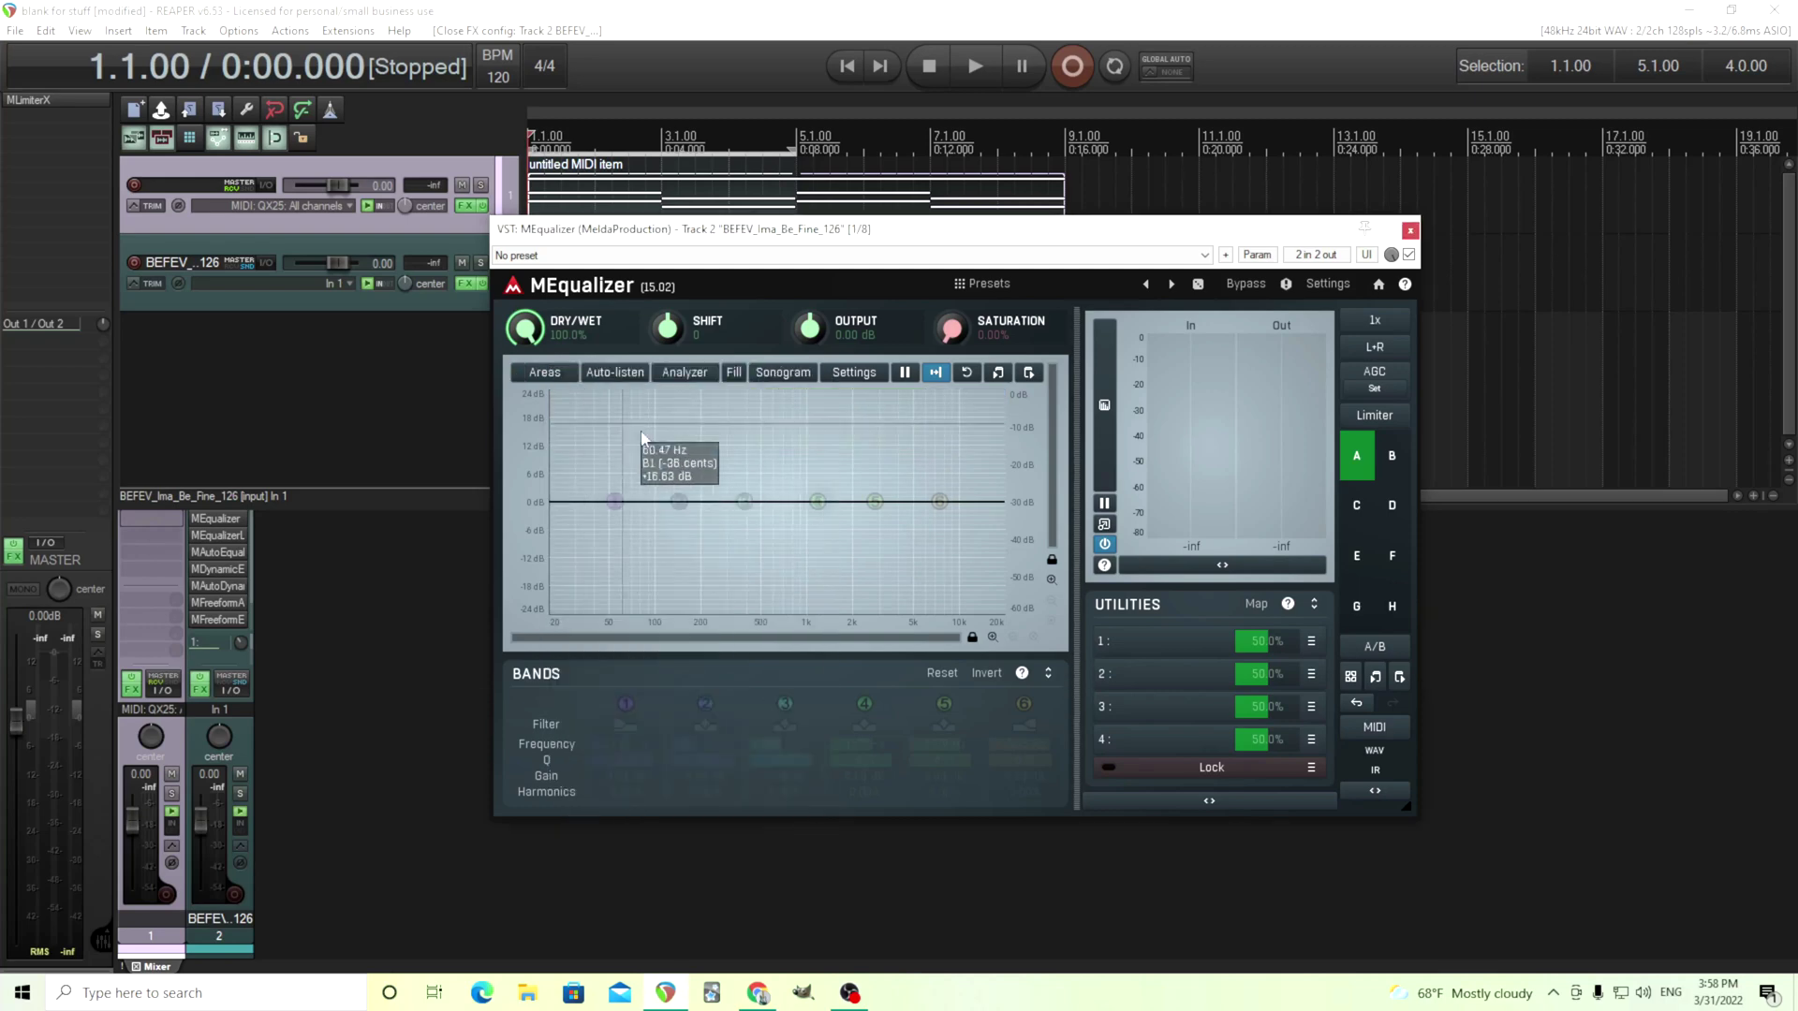
Step: Preview the Frequencies and Drums area overlays, then set Areas back to Empty
{"action": "left_click", "coordinate": [552, 376]}
{"action": "left_click", "coordinate": [625, 414]}
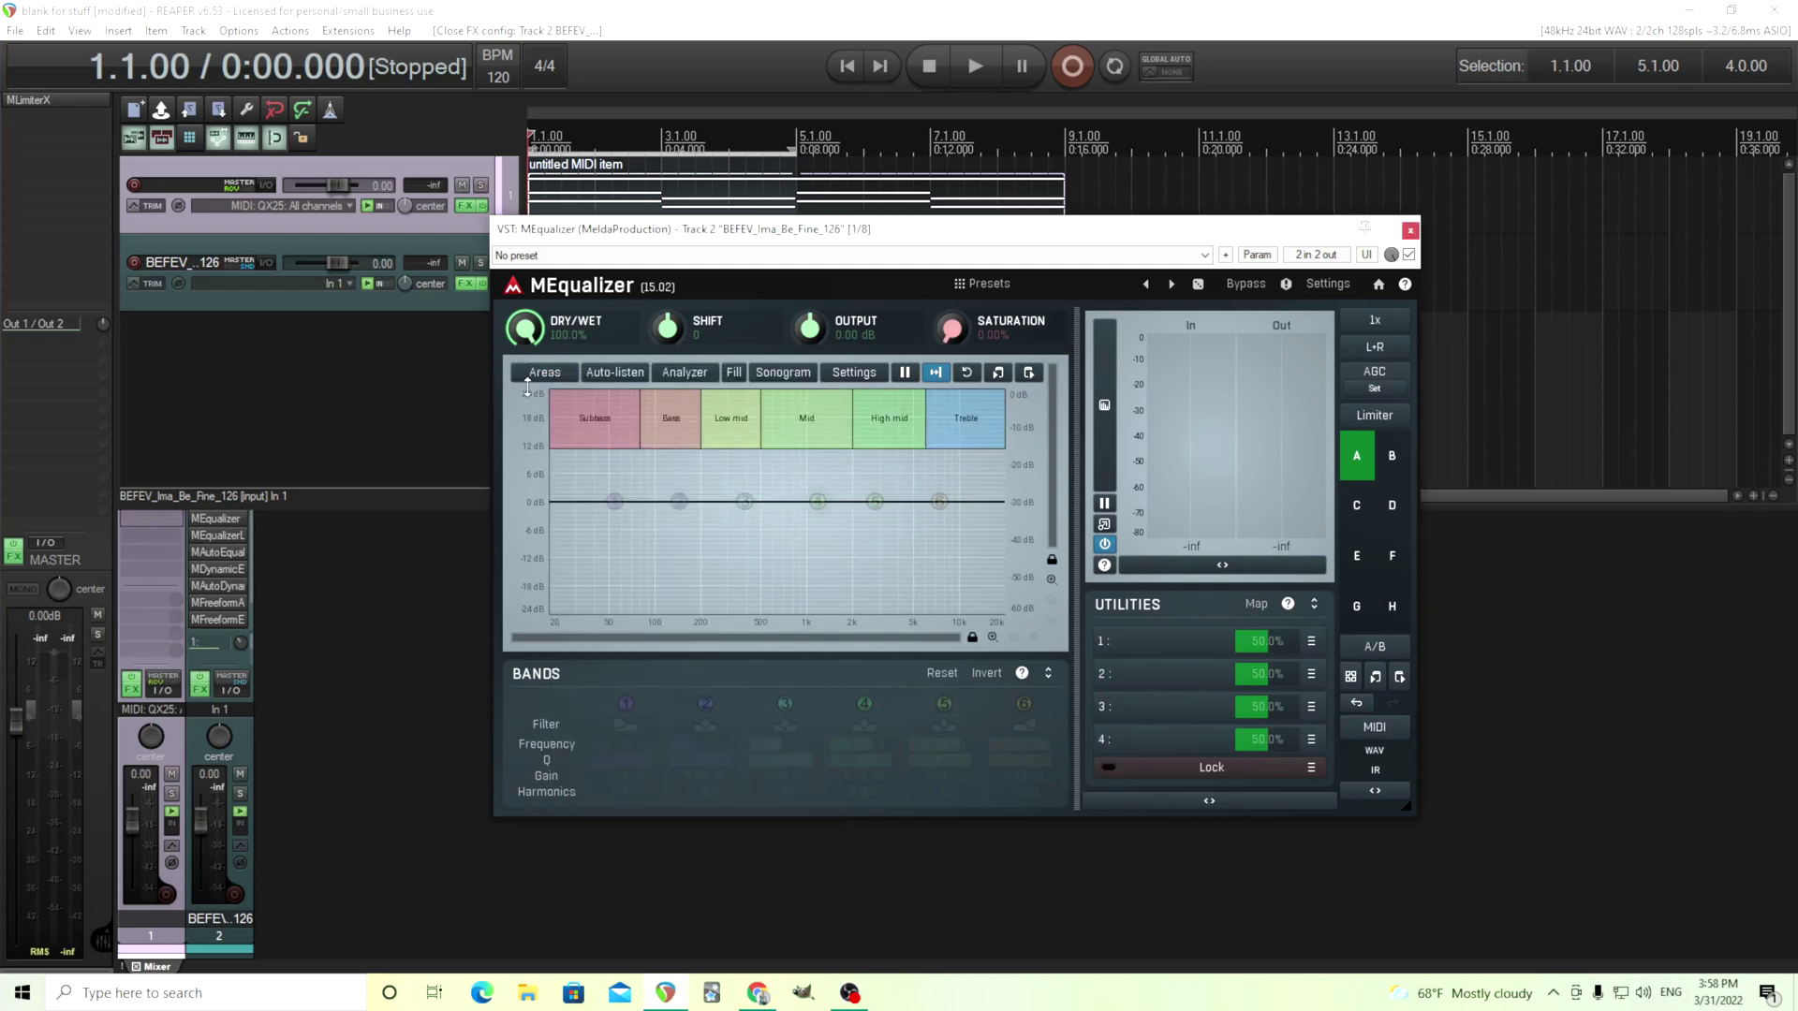
{"action": "left_click", "coordinate": [545, 376]}
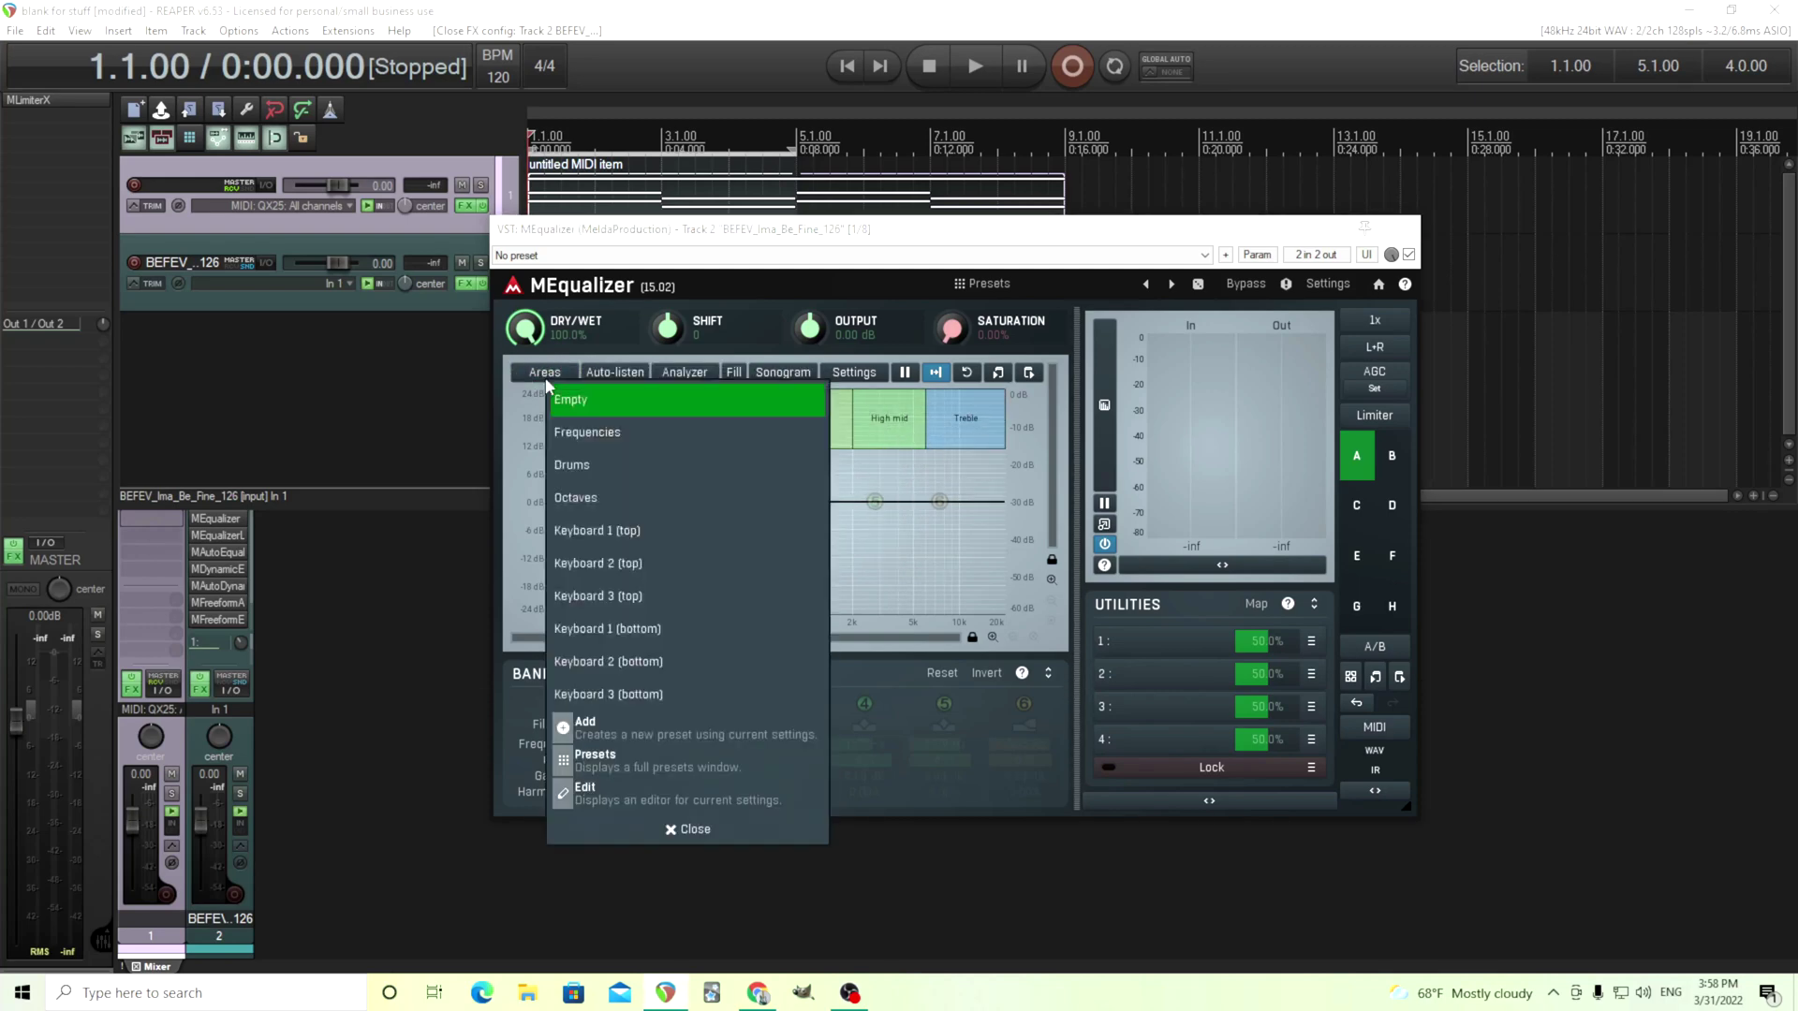
{"action": "left_click", "coordinate": [637, 480]}
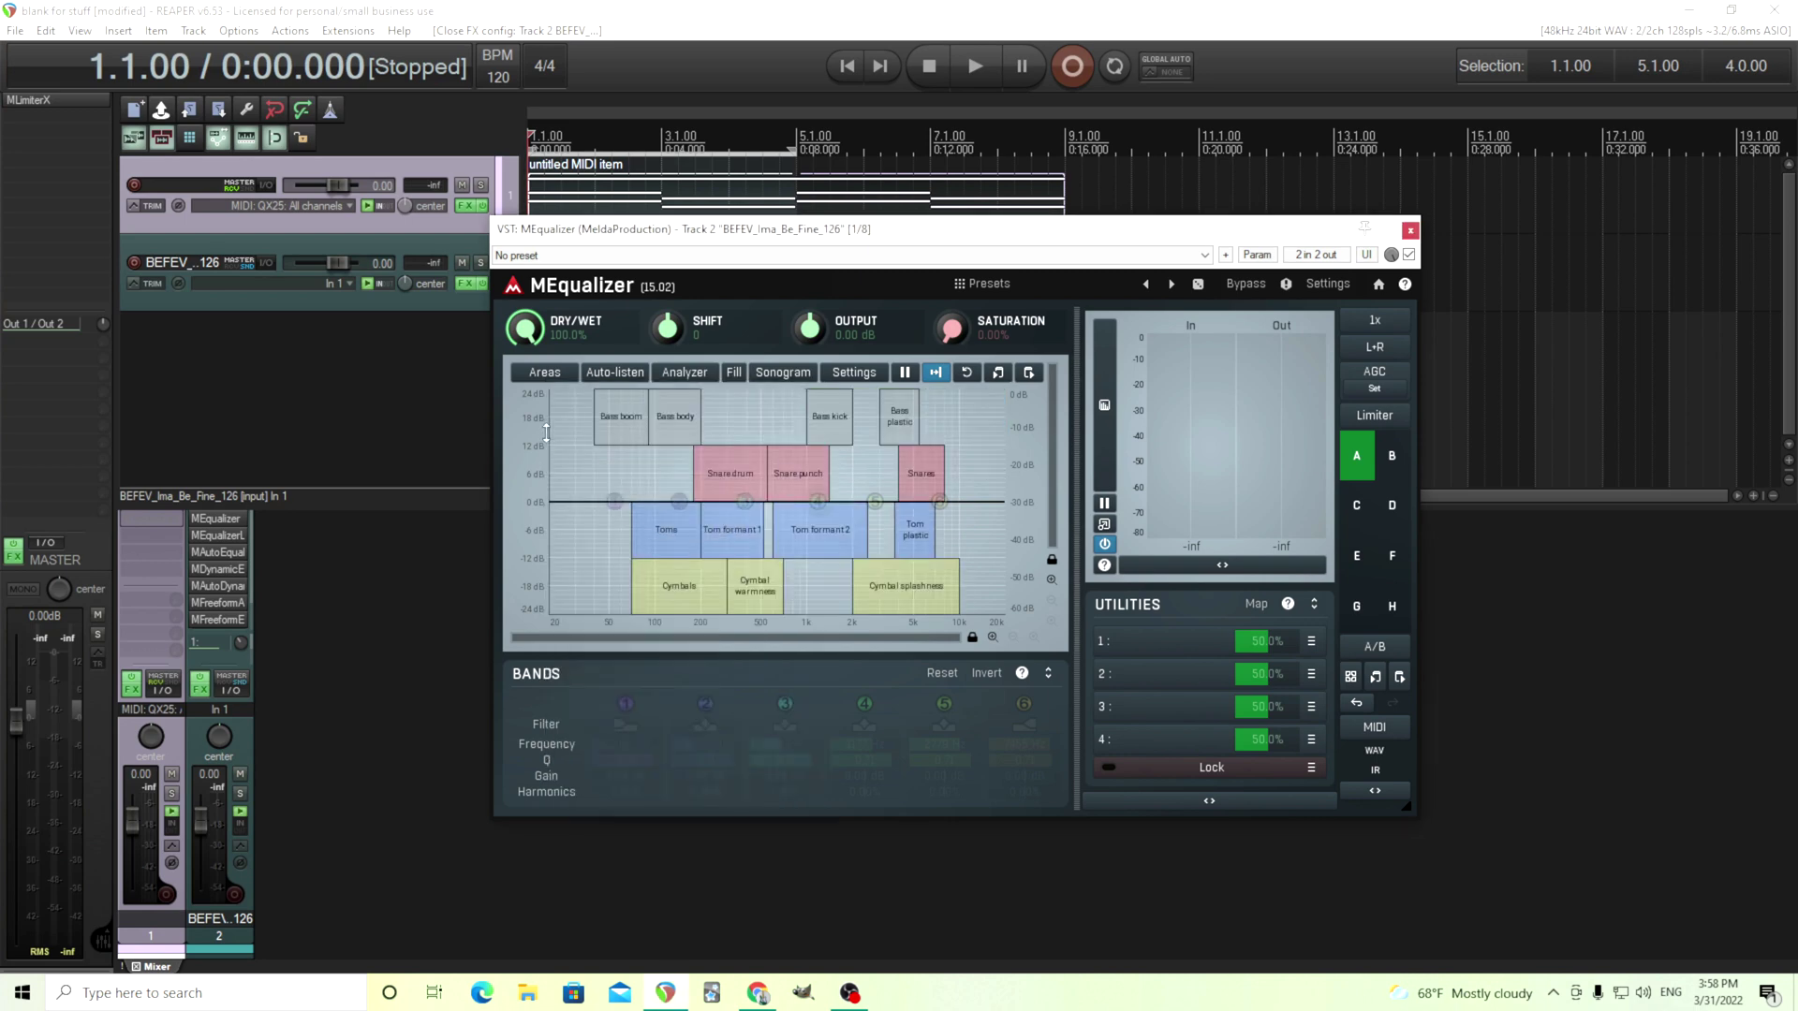
{"action": "left_click", "coordinate": [546, 374]}
{"action": "left_click", "coordinate": [582, 401]}
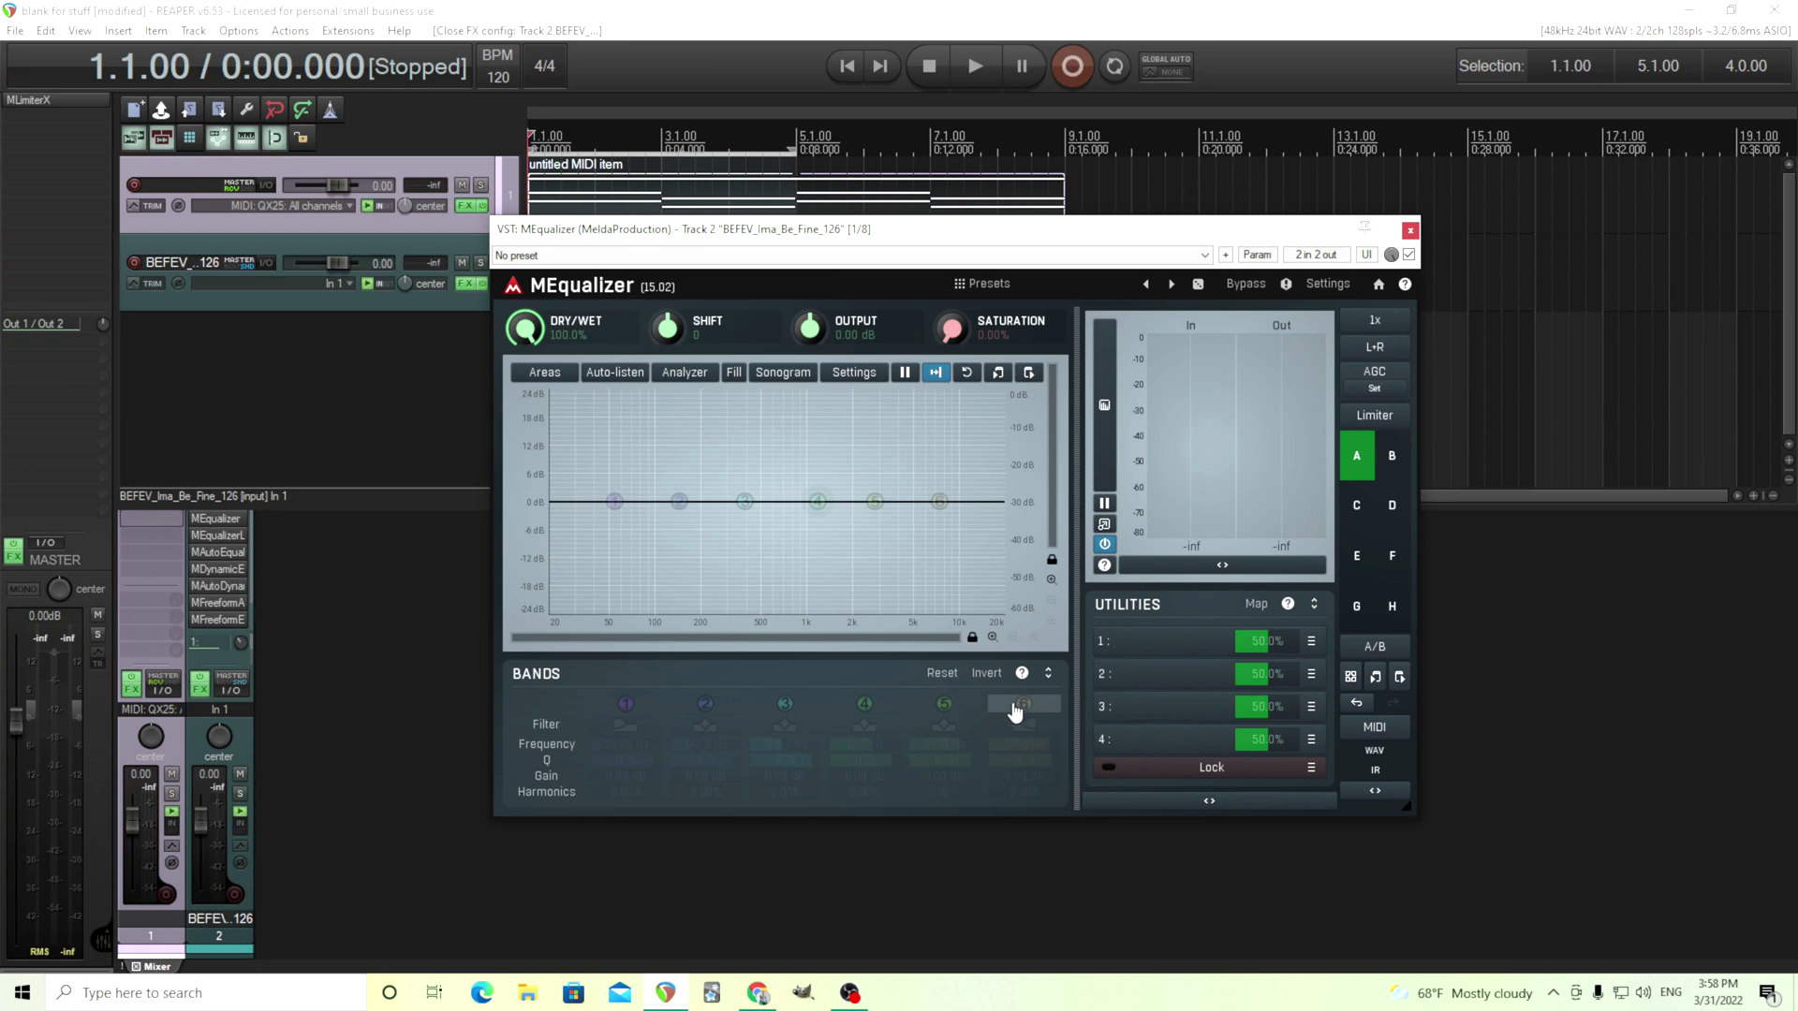
{"action": "double_click", "coordinate": [745, 501]}
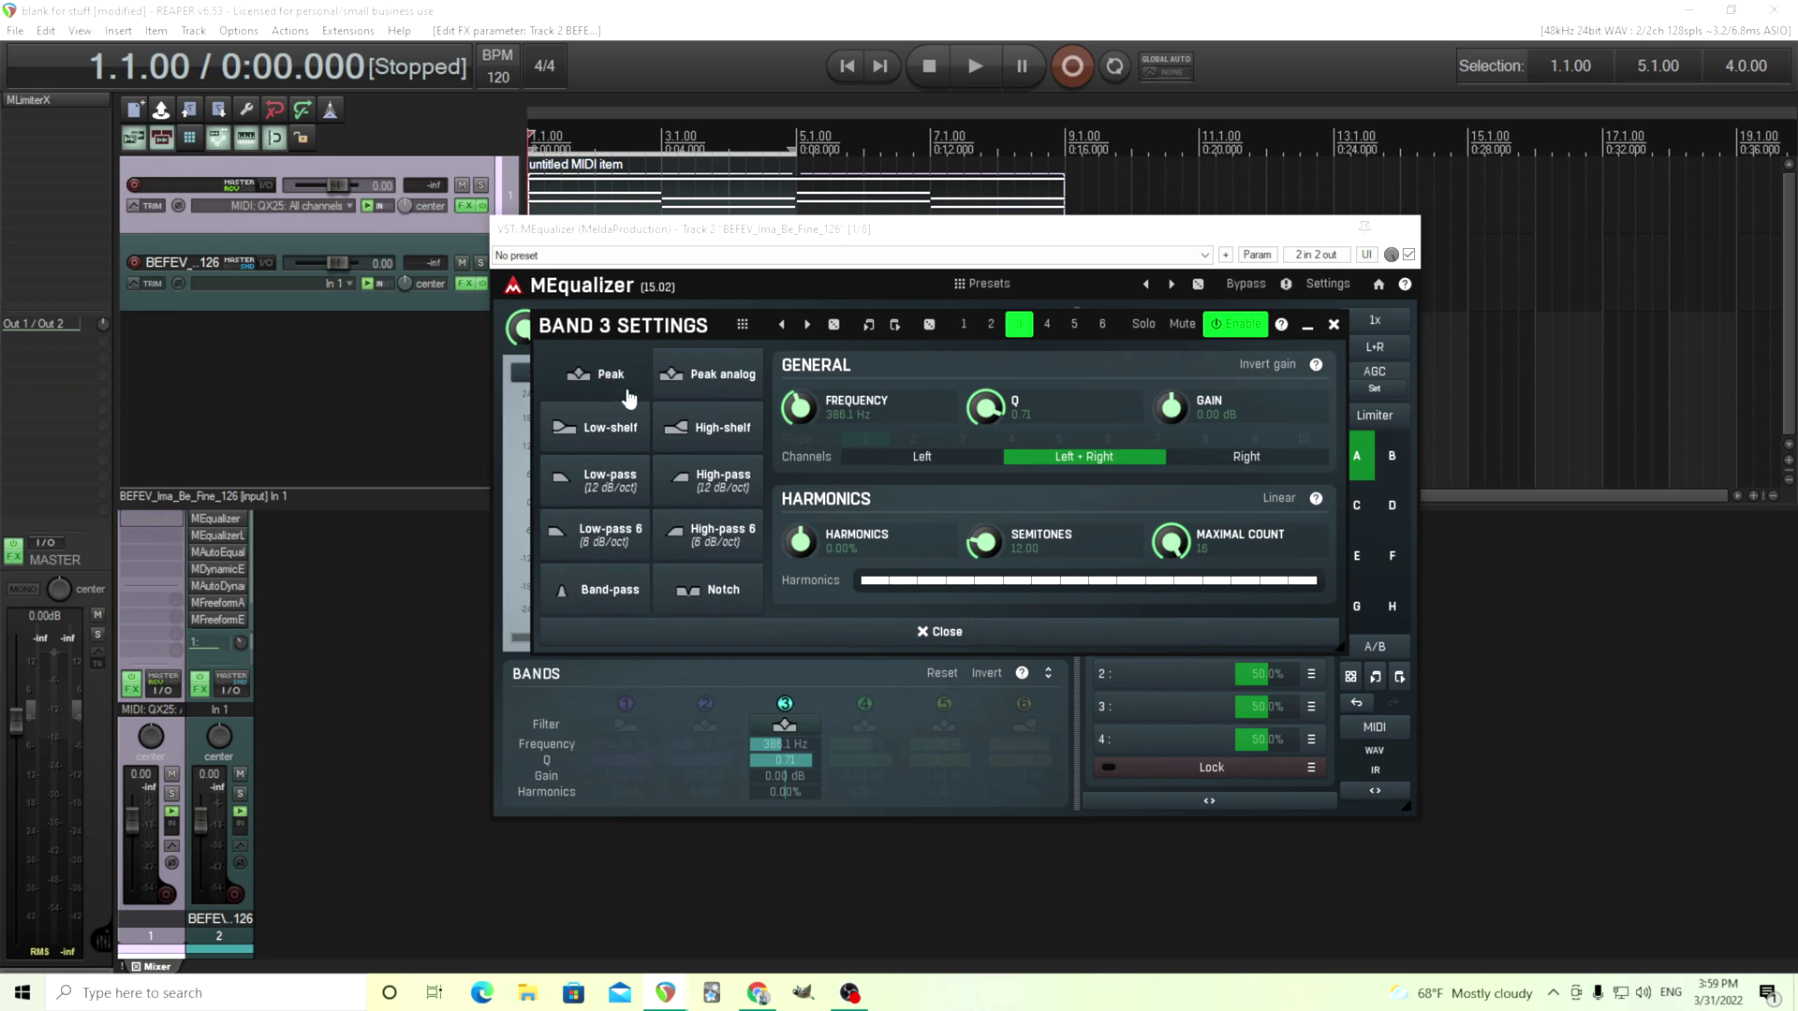
{"action": "left_click", "coordinate": [899, 631]}
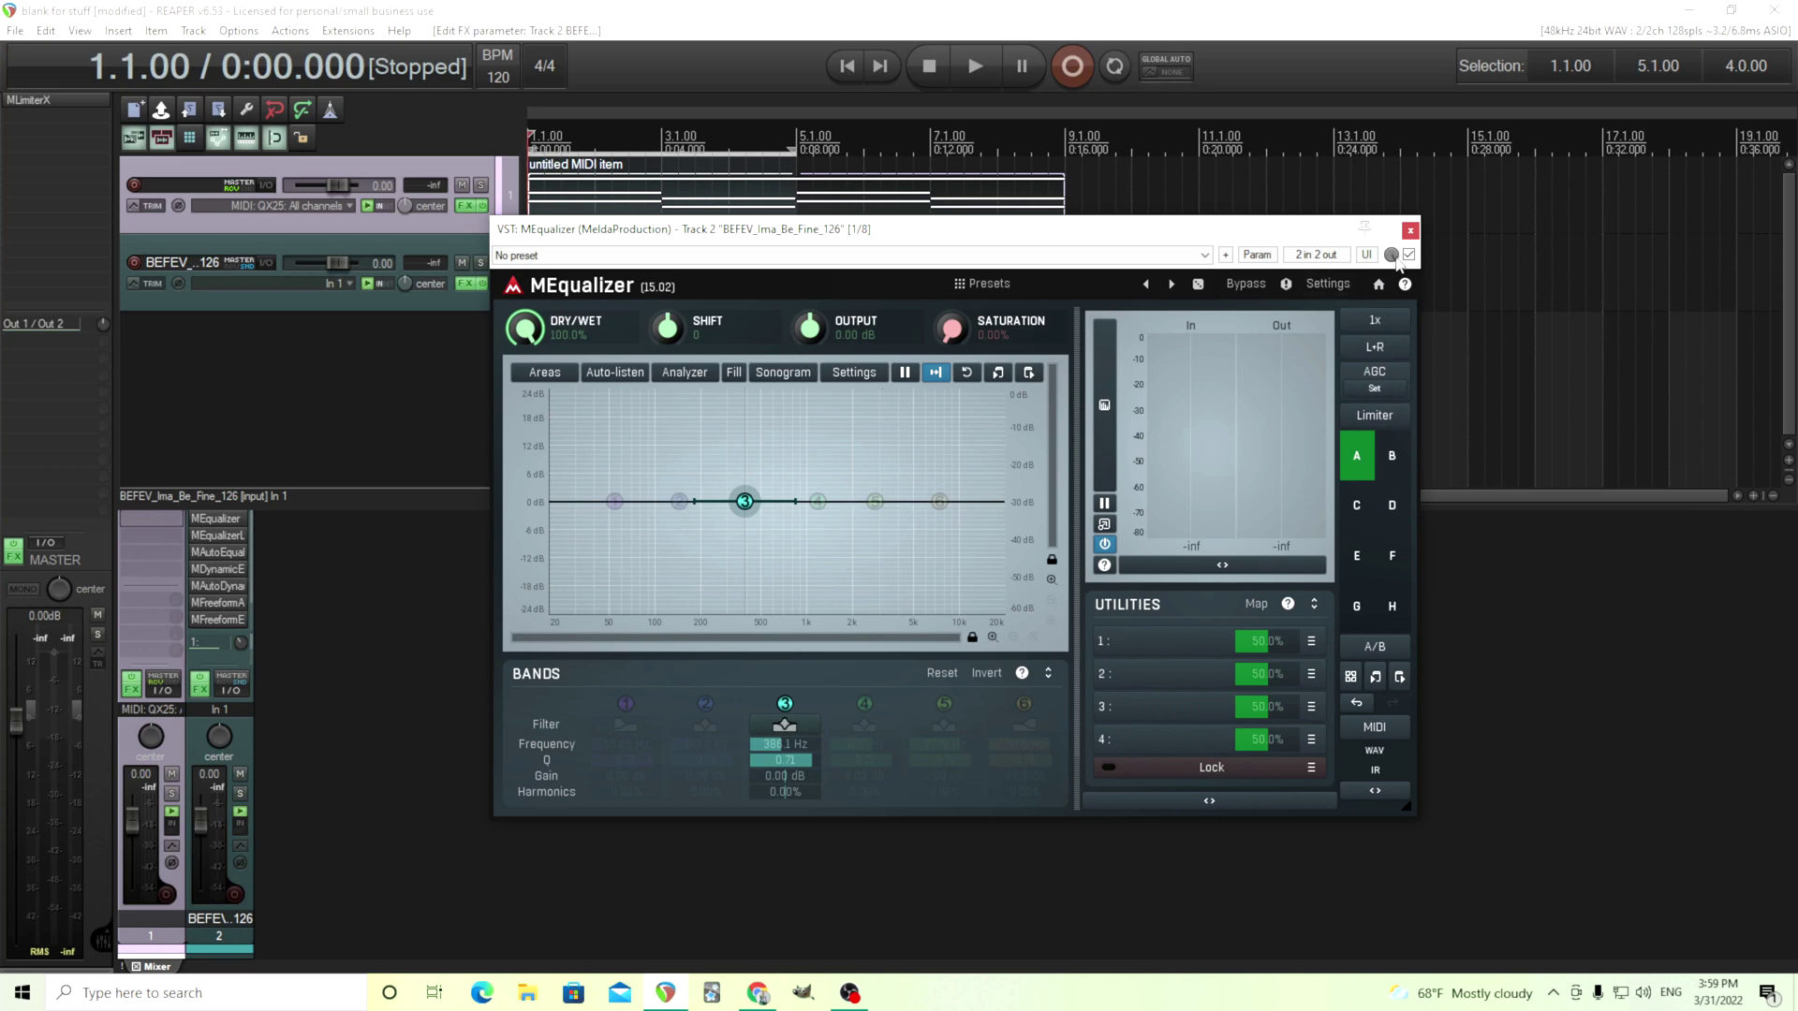
Step: Close MEqualizer, open MEqualizerLP and keep its Mode on Linear-phase
{"action": "left_click", "coordinate": [1410, 231]}
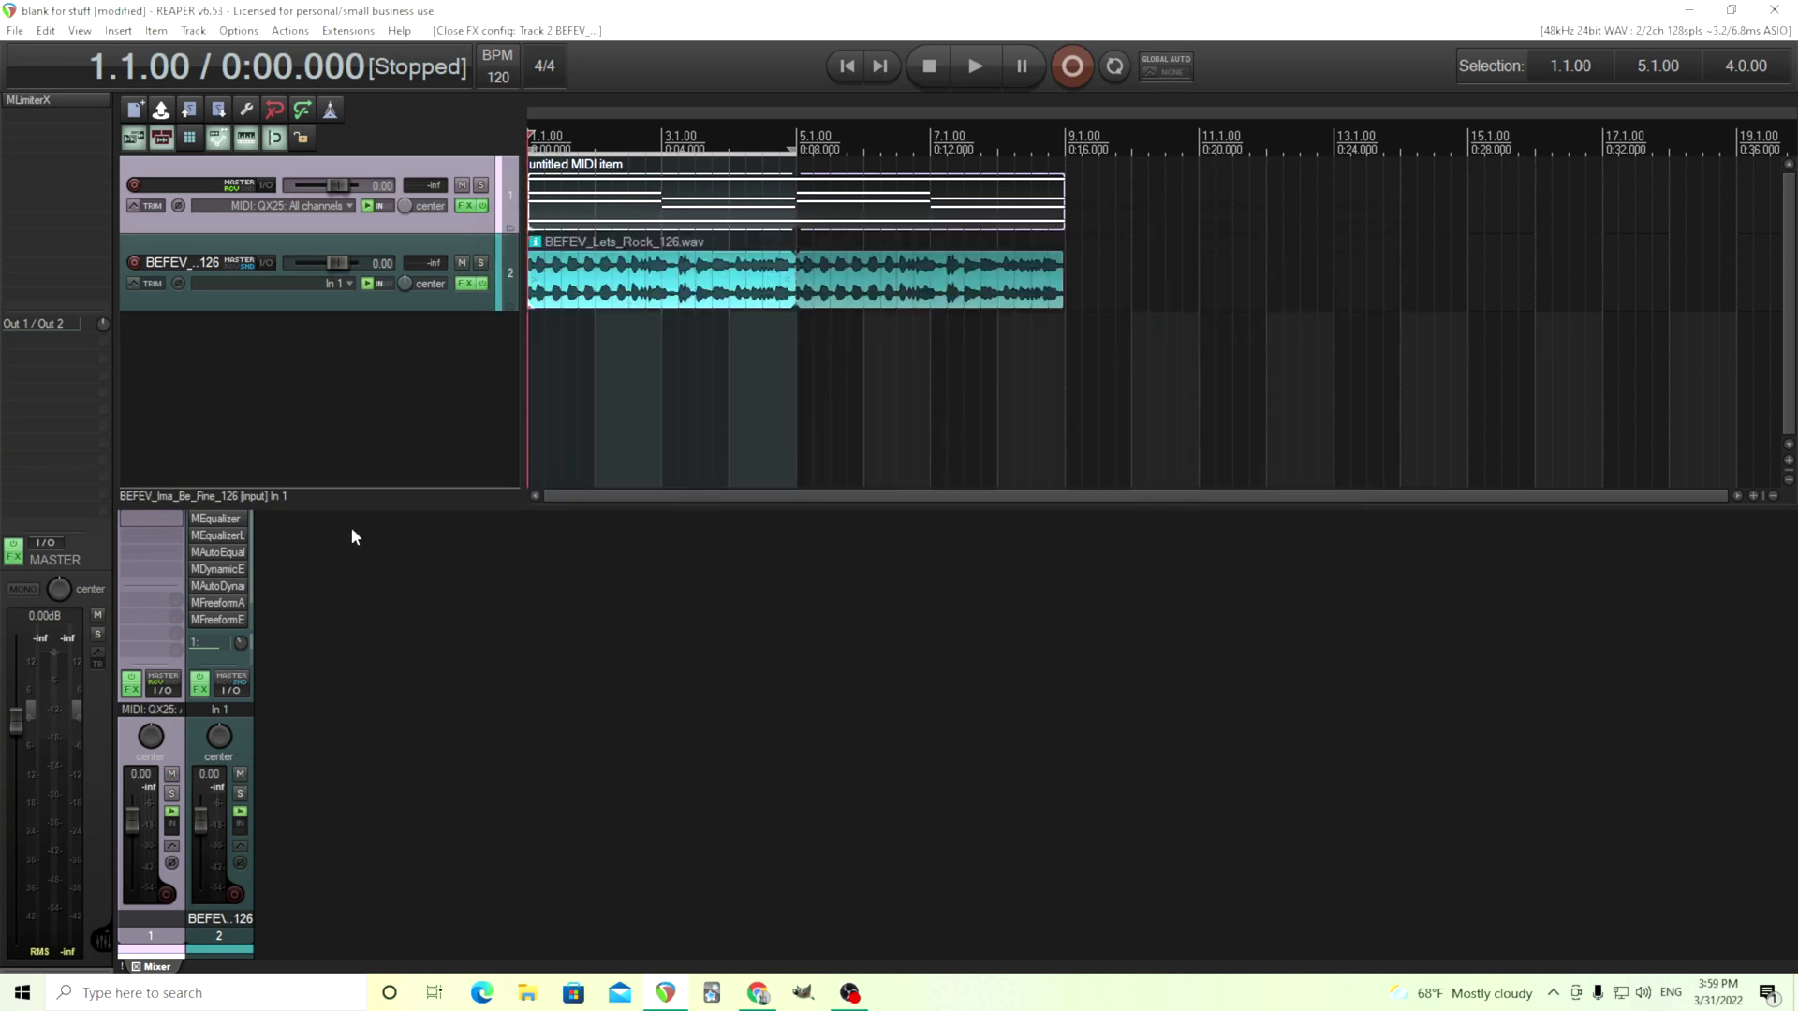
{"action": "left_click", "coordinate": [221, 540]}
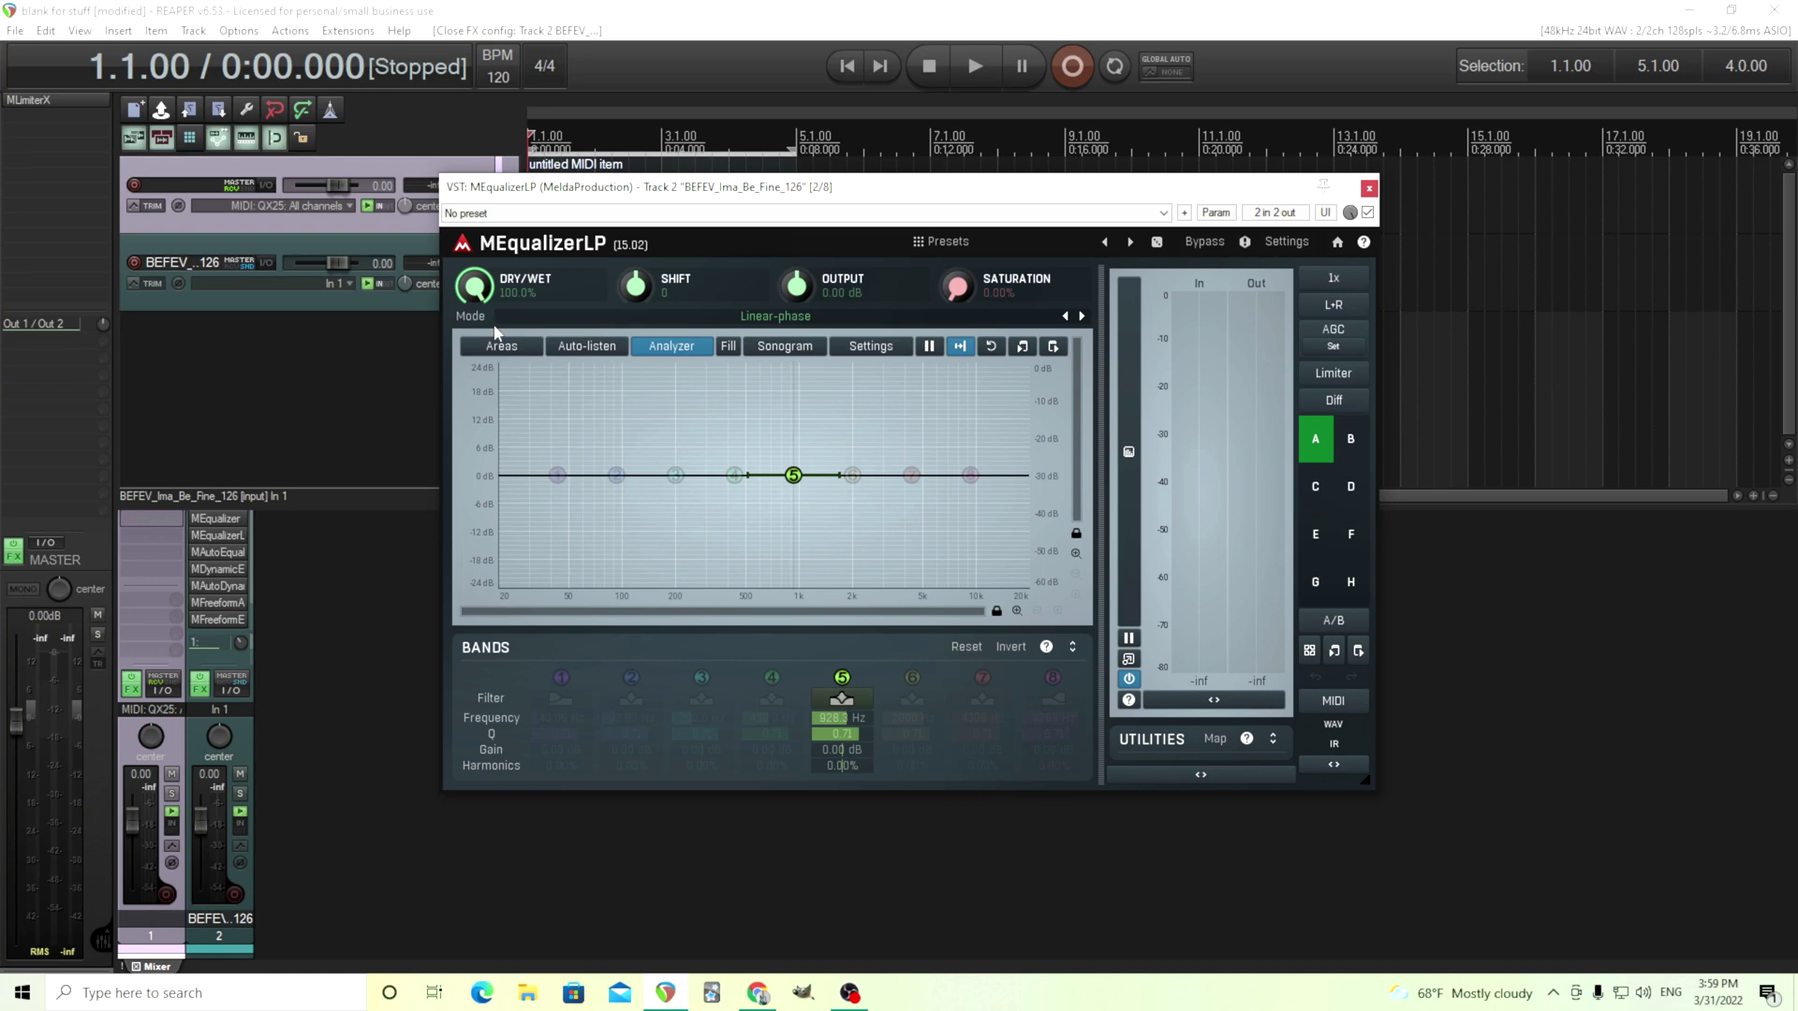
{"action": "left_click", "coordinate": [737, 318]}
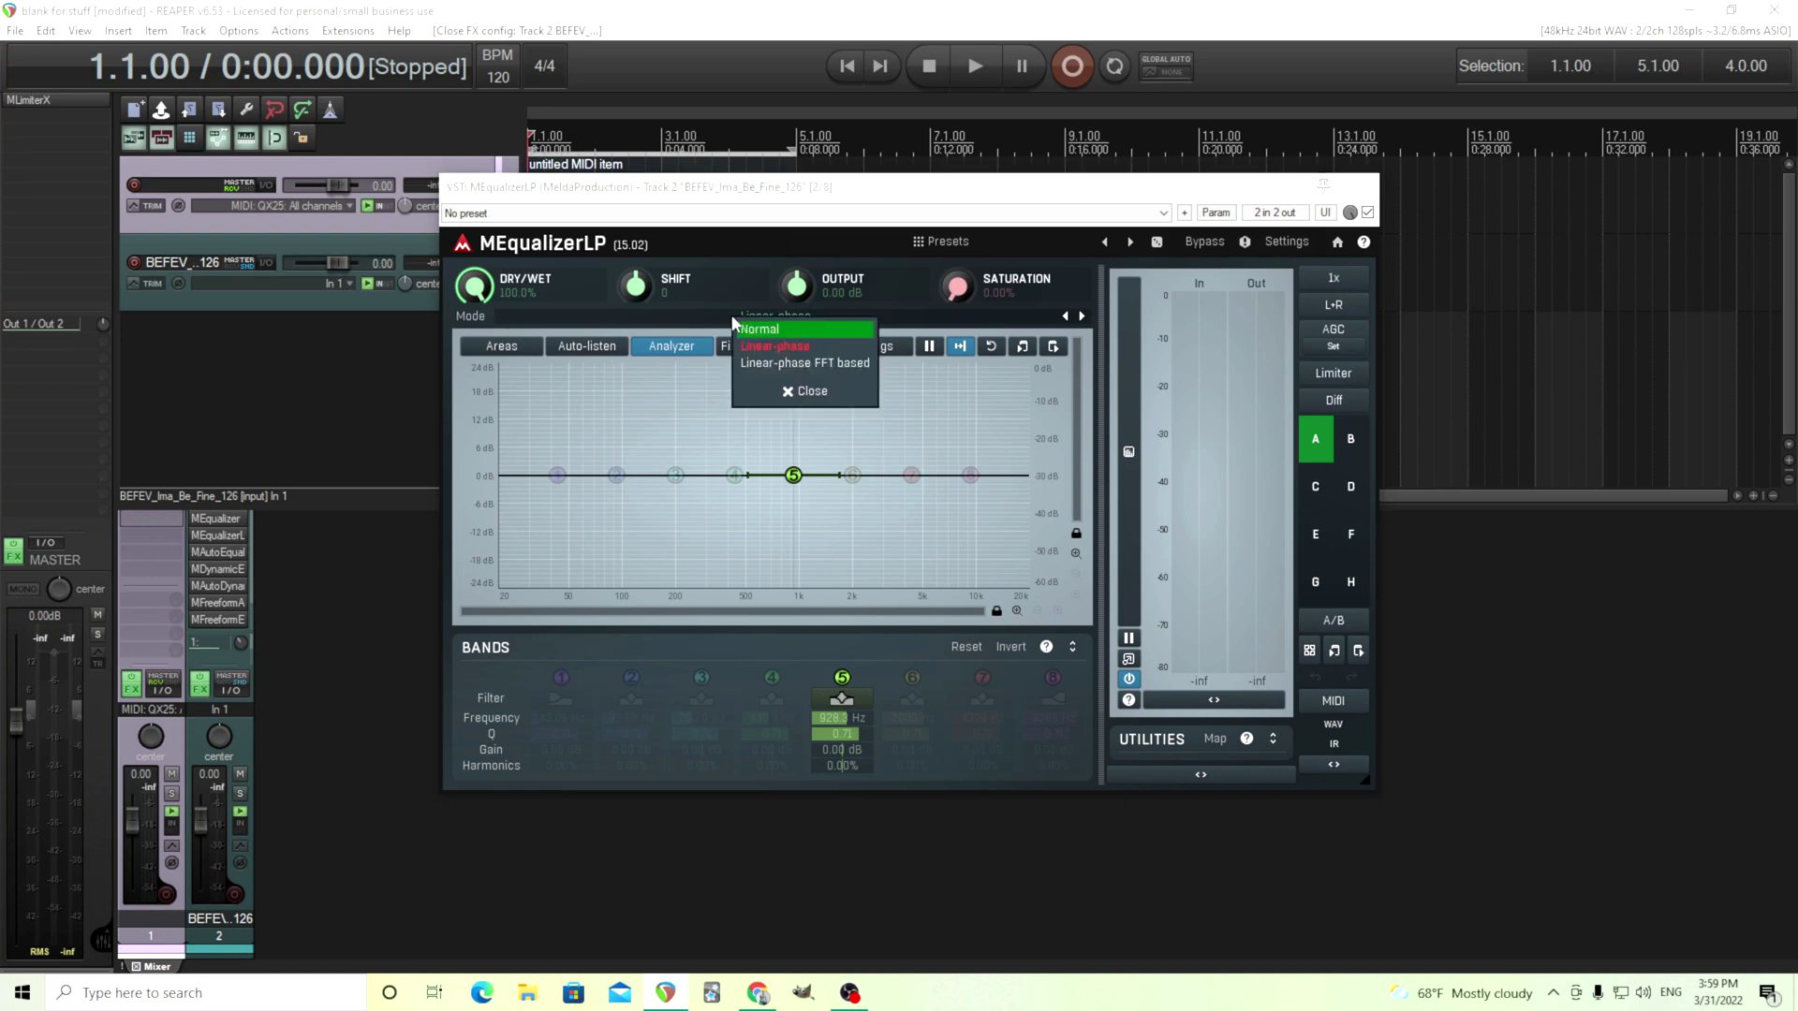
{"action": "left_click", "coordinate": [786, 347]}
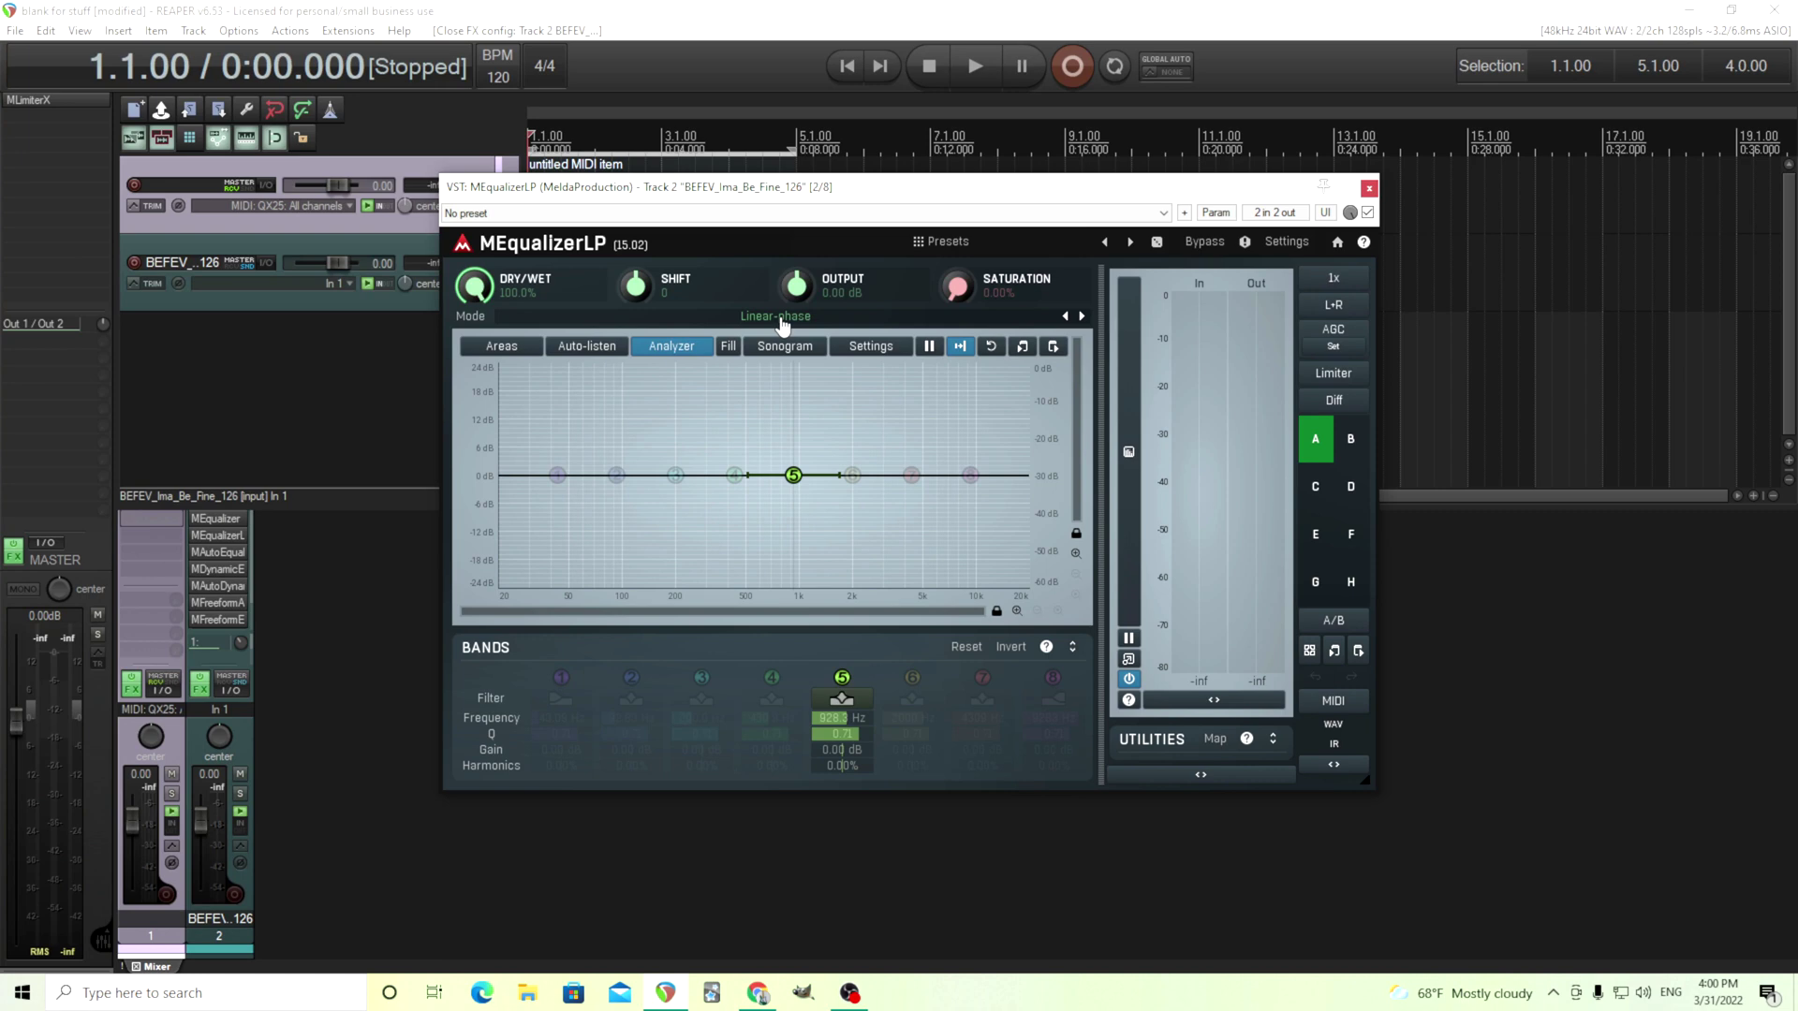
Step: Review MEqualizerLP's Mode list twice more, leaving it on Linear-phase
{"action": "left_click", "coordinate": [781, 318]}
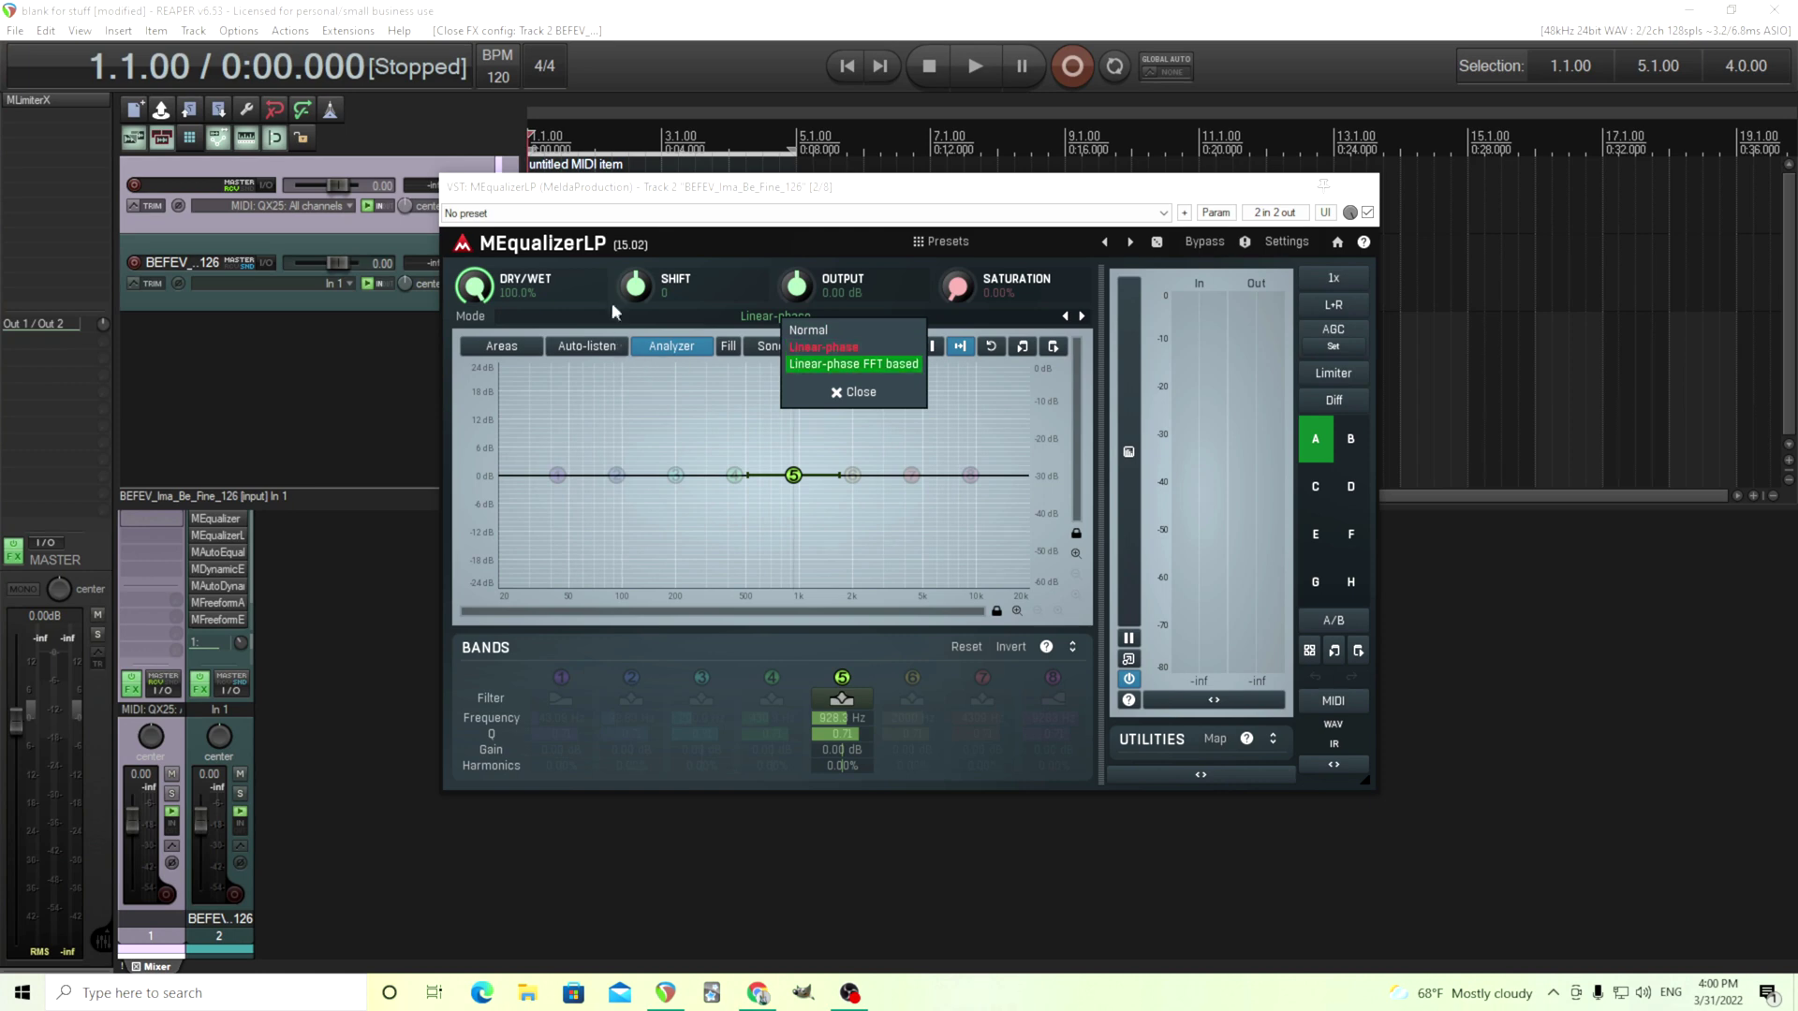
{"action": "left_click", "coordinate": [638, 190]}
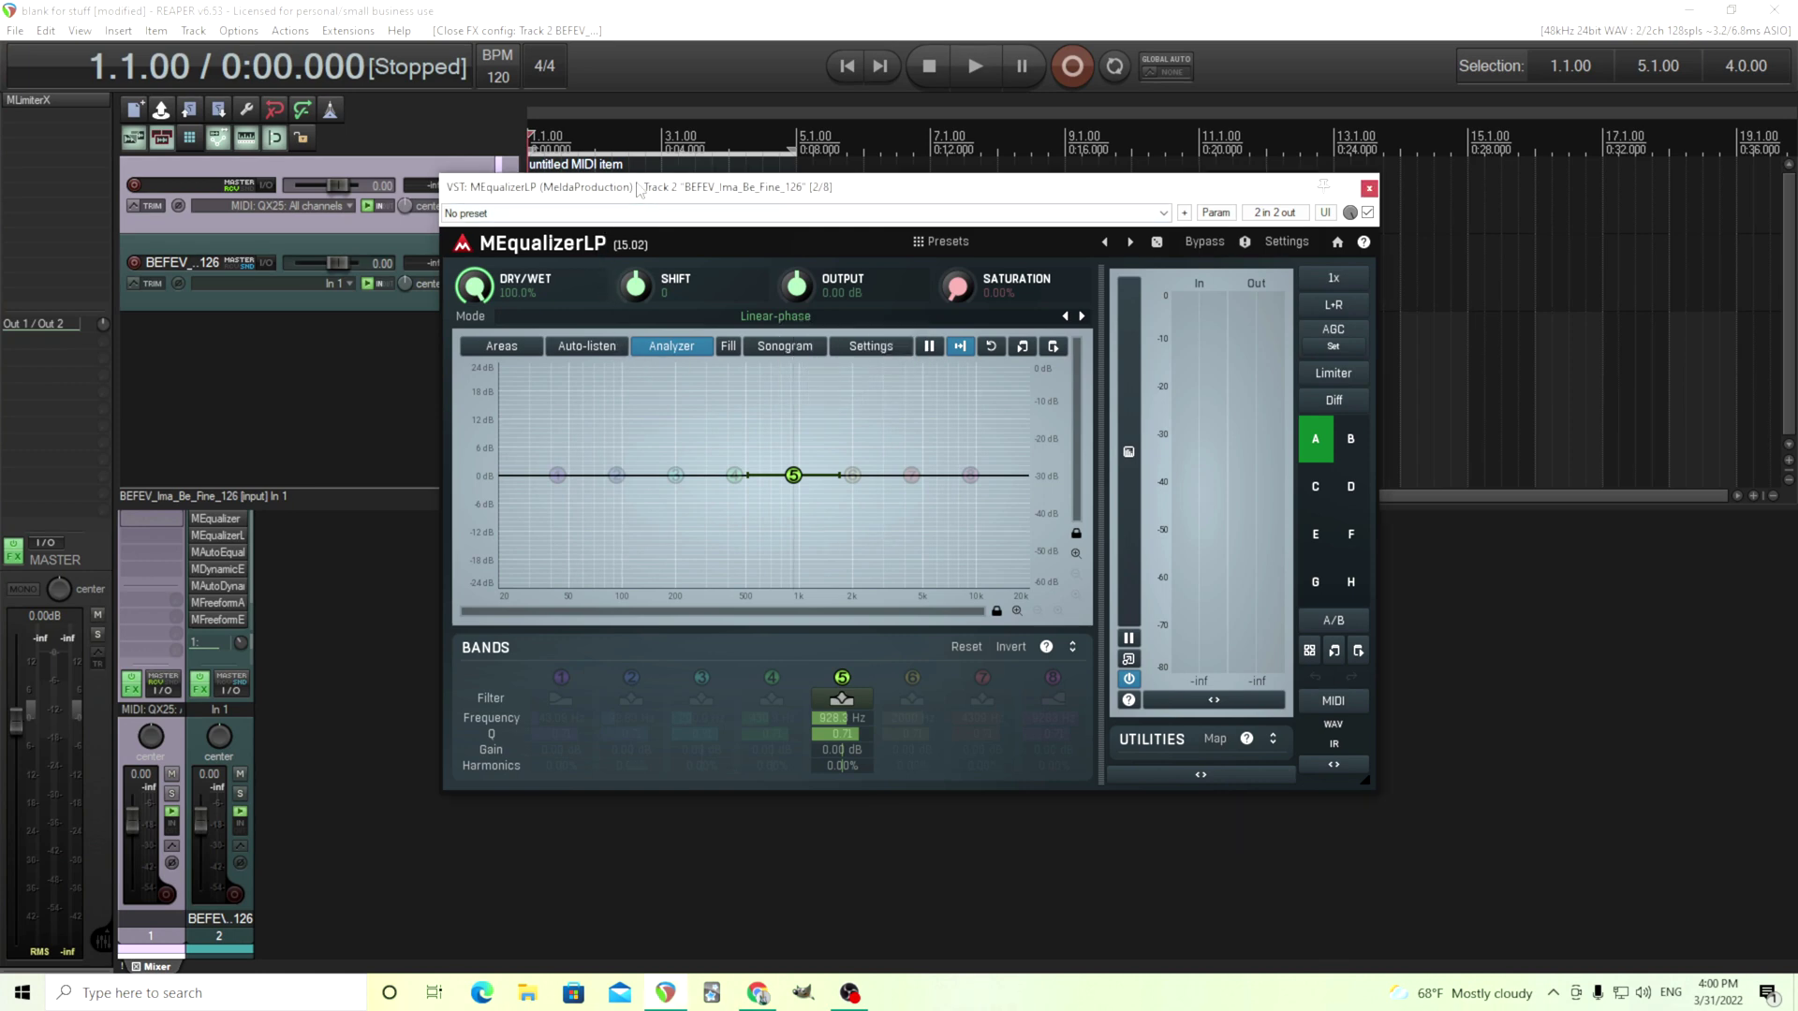
{"action": "left_click", "coordinate": [776, 316]}
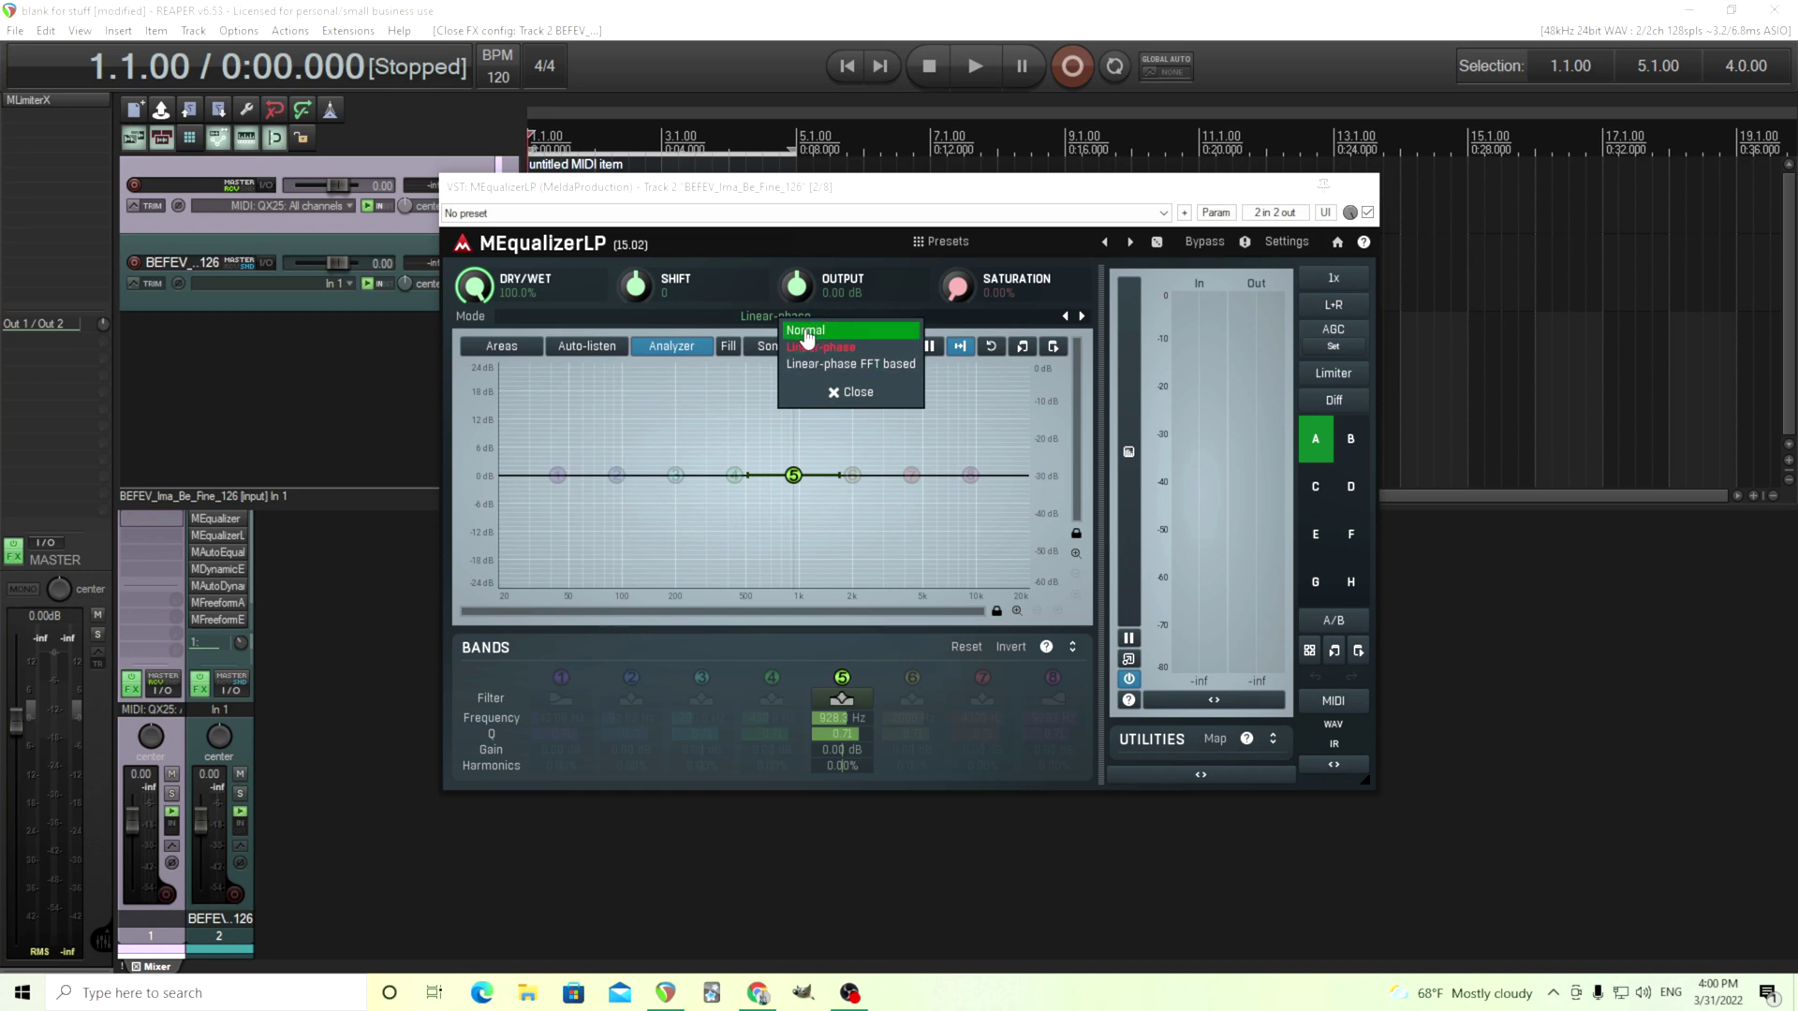
{"action": "left_click", "coordinate": [709, 197]}
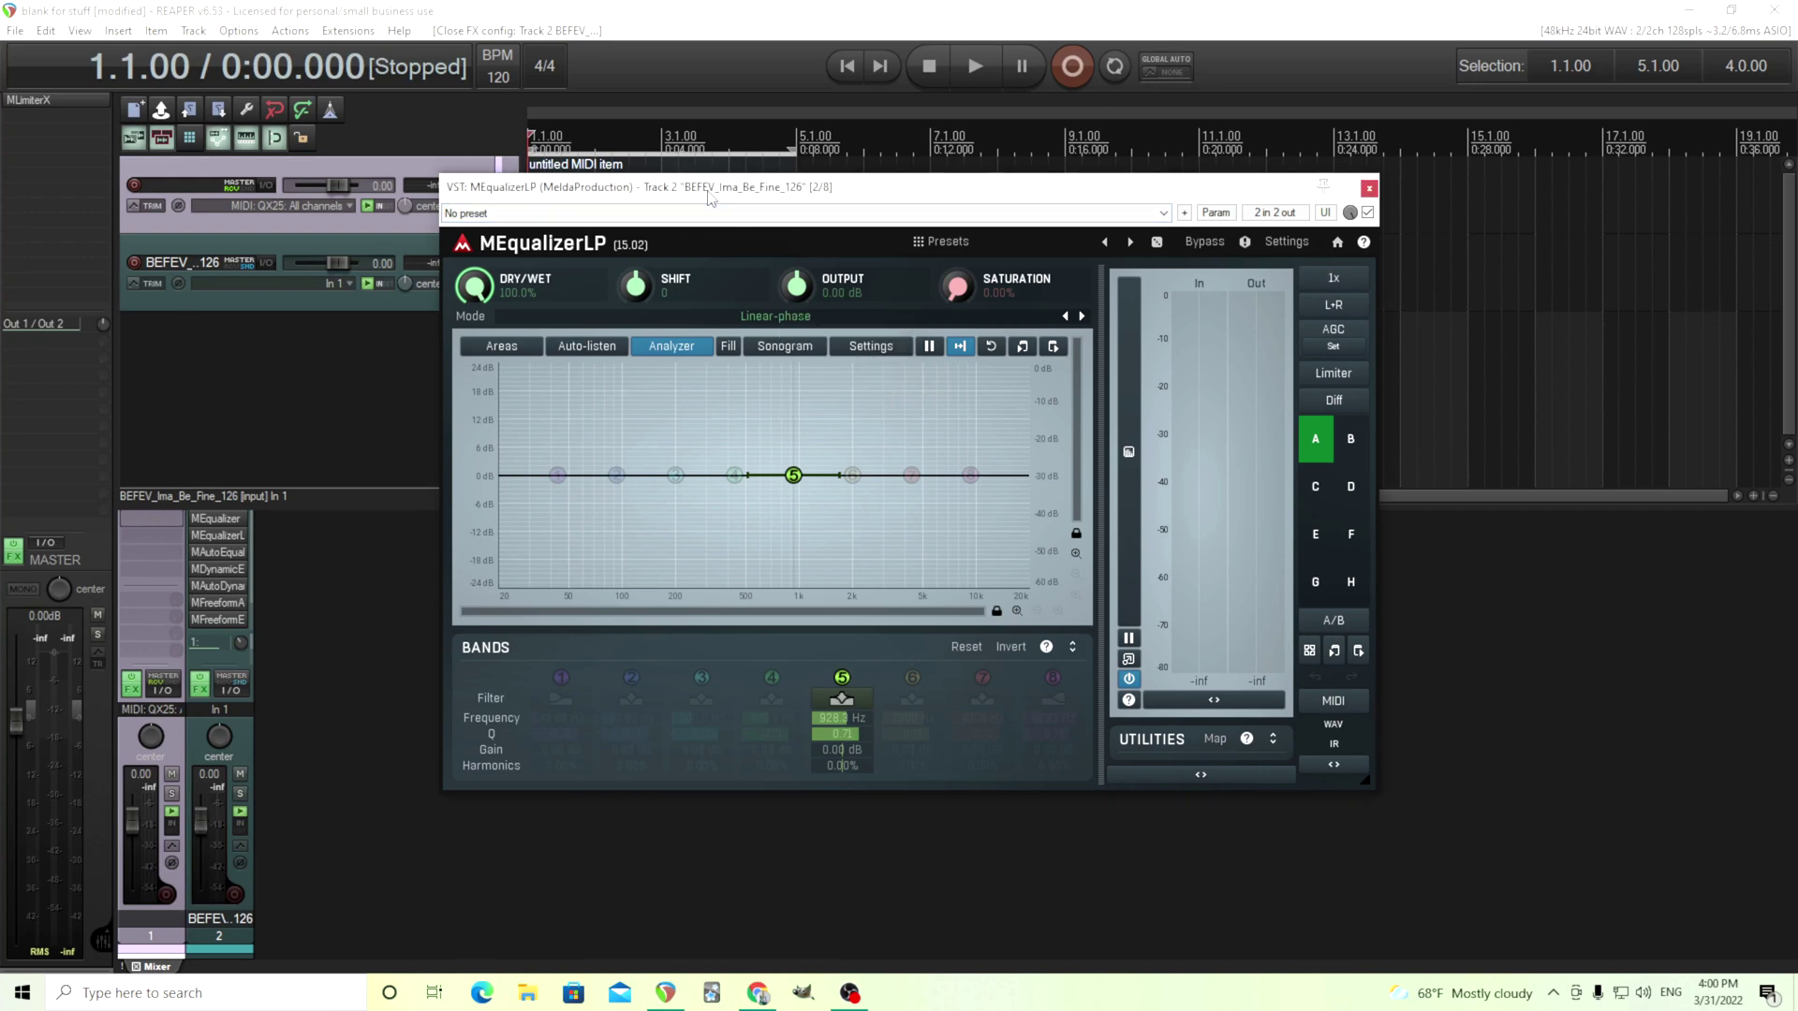
Step: Open MAutoEqualizer with UTILITIES expanded, briefly comparing MEqualizerLP's utilities panel
{"action": "left_click", "coordinate": [1368, 187]}
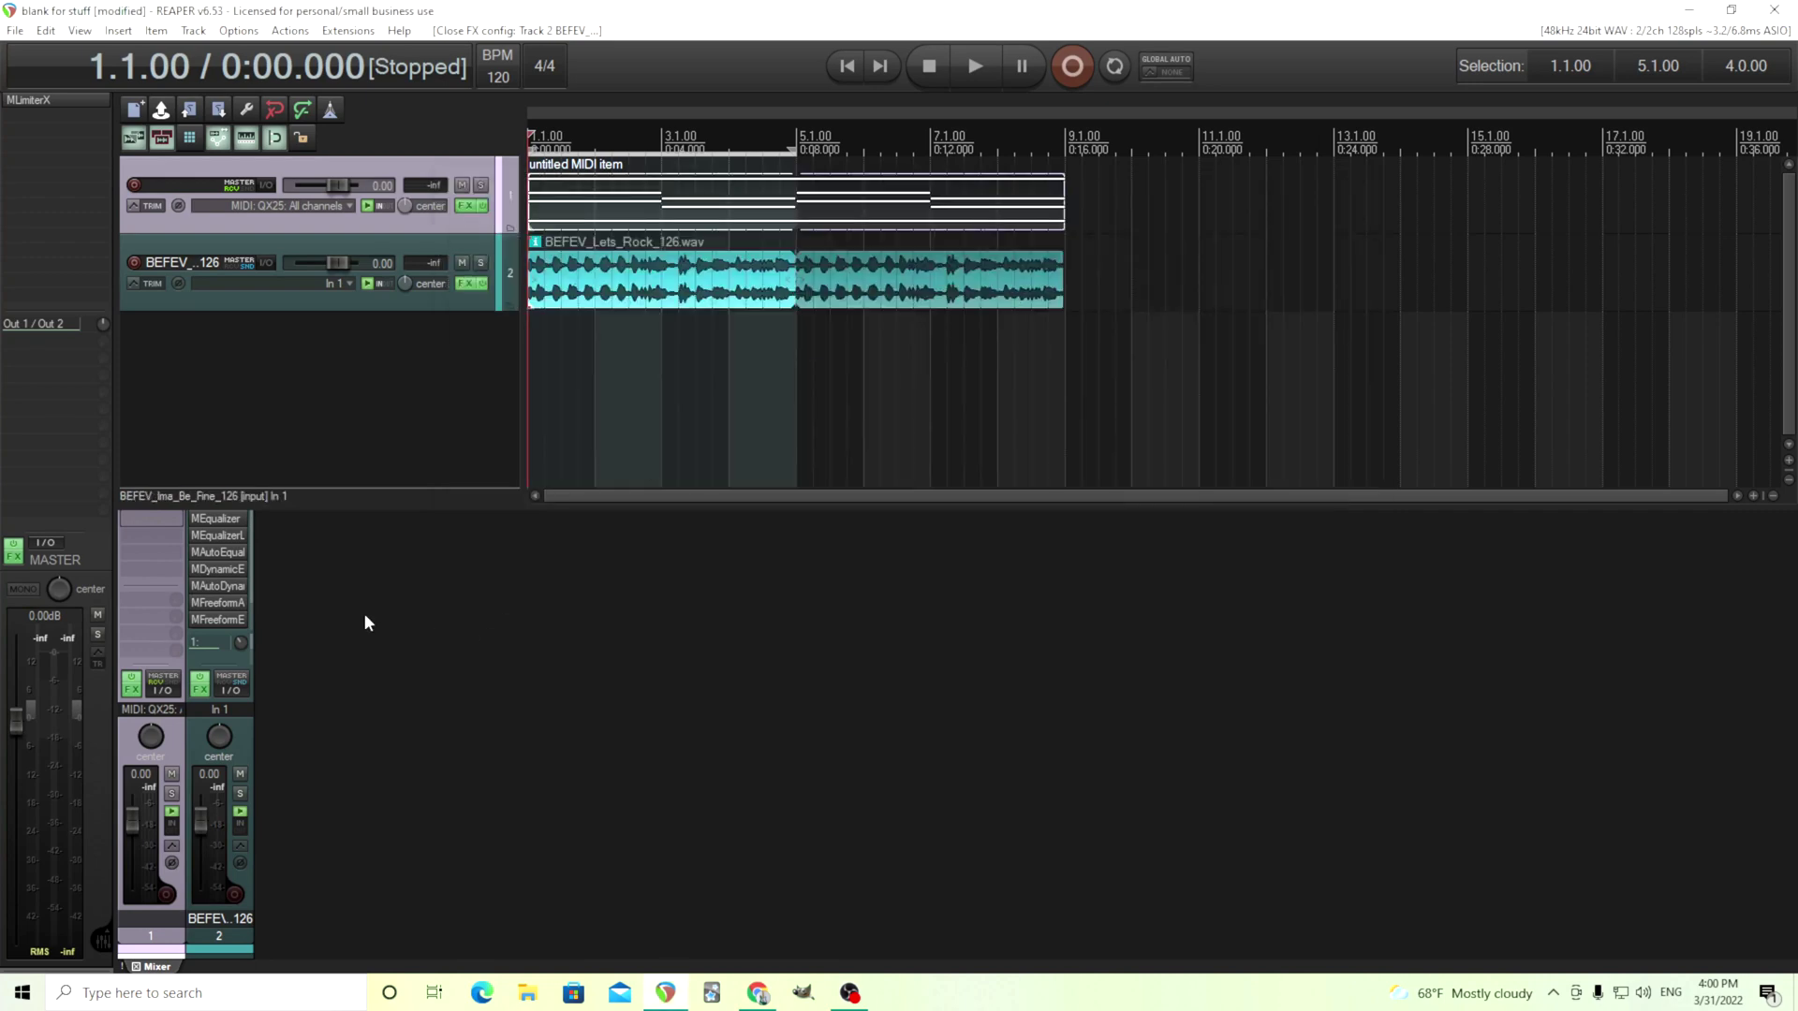
{"action": "left_click", "coordinate": [214, 553]}
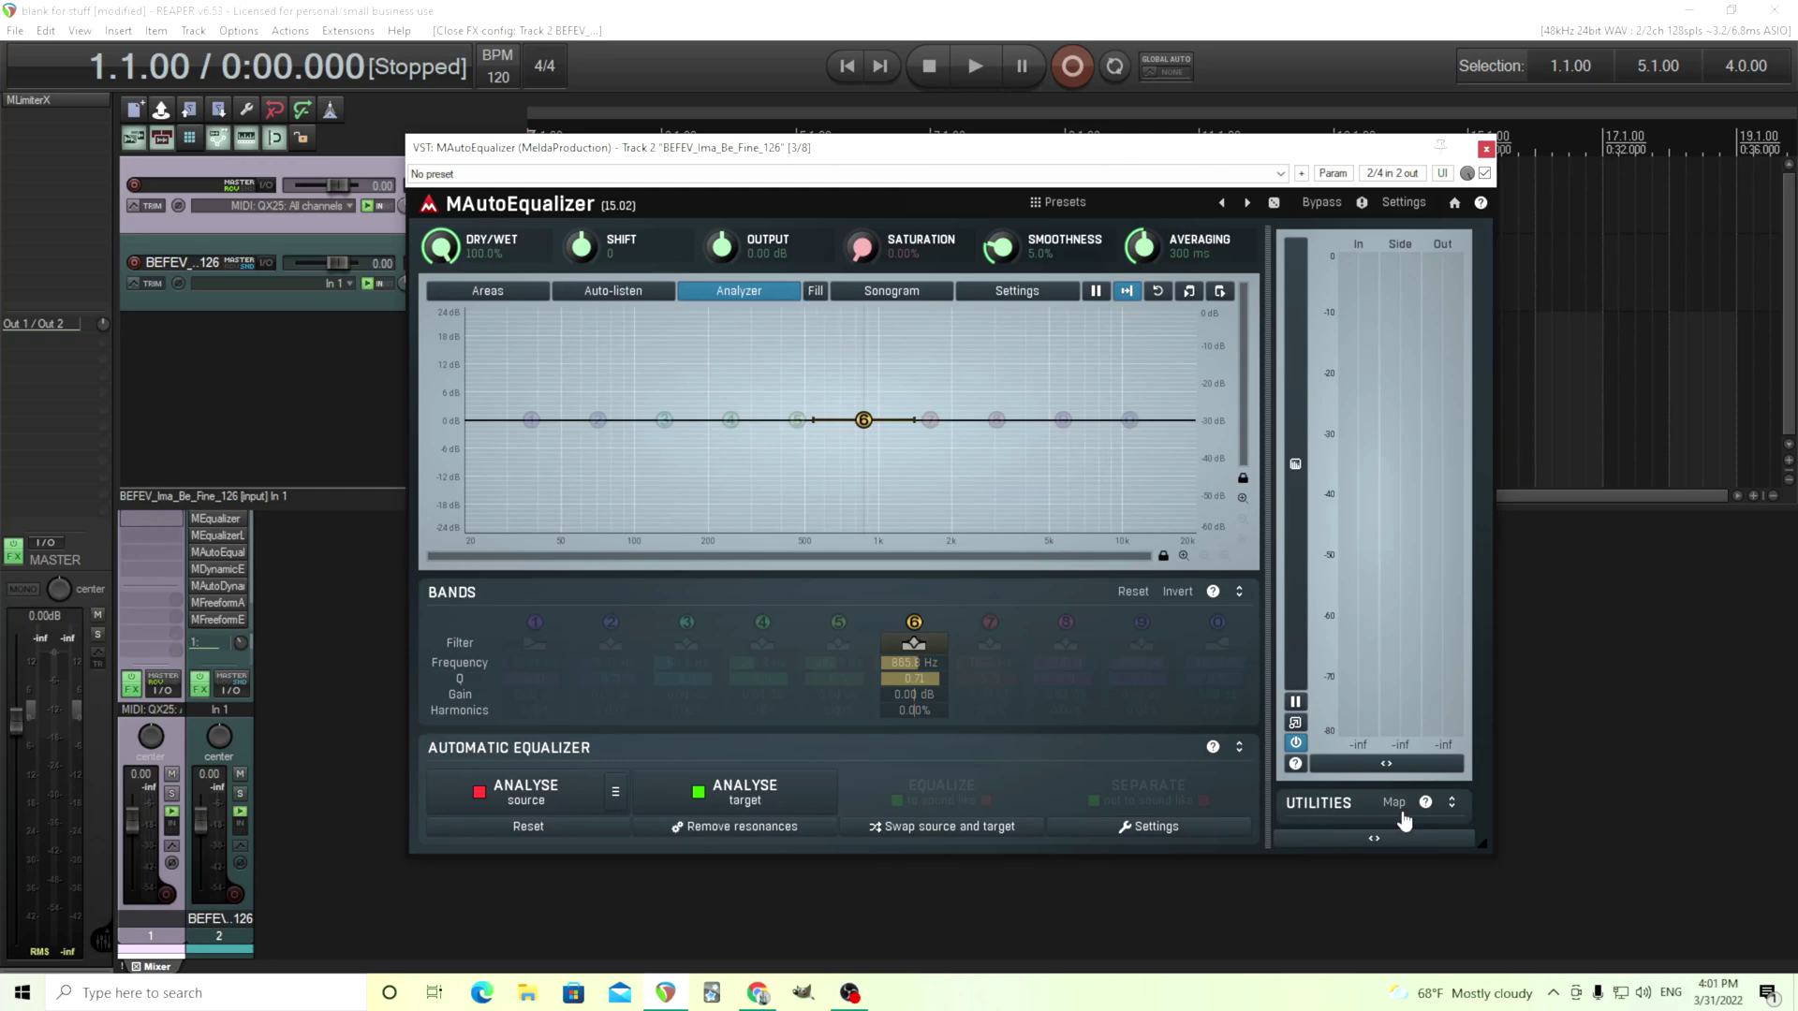
{"action": "left_click", "coordinate": [1453, 804]}
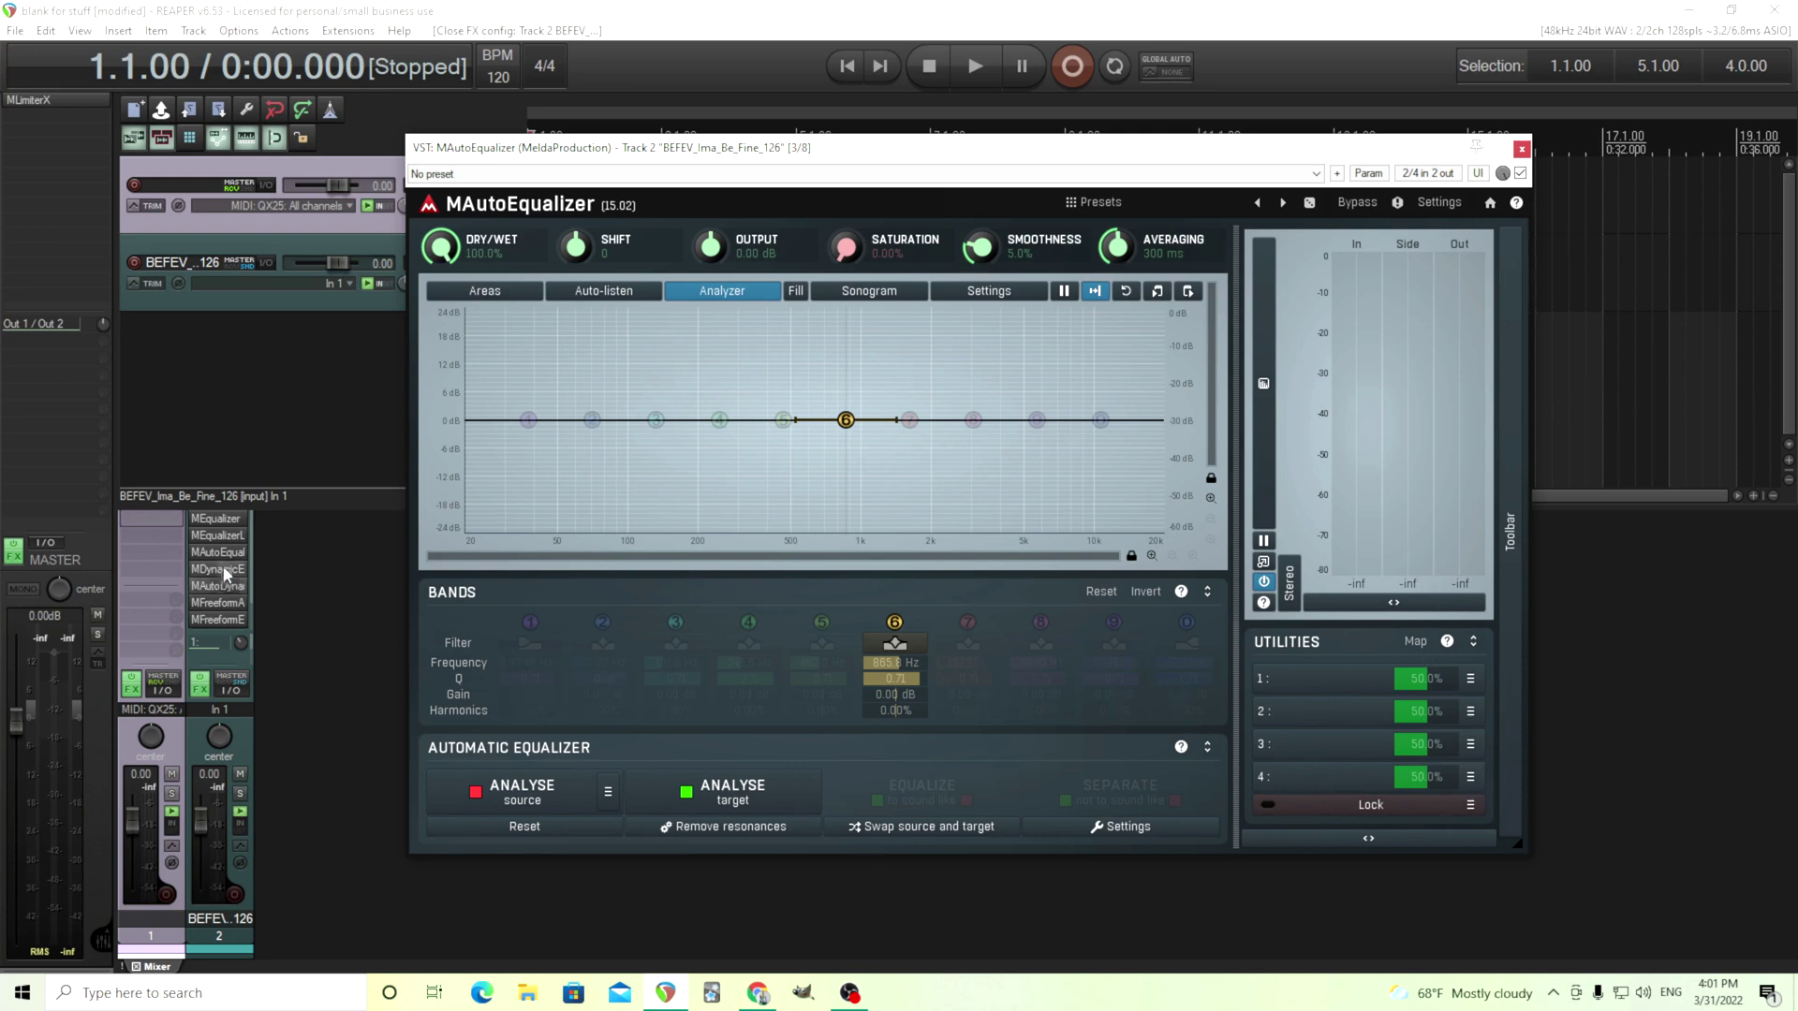
{"action": "left_click", "coordinate": [213, 540]}
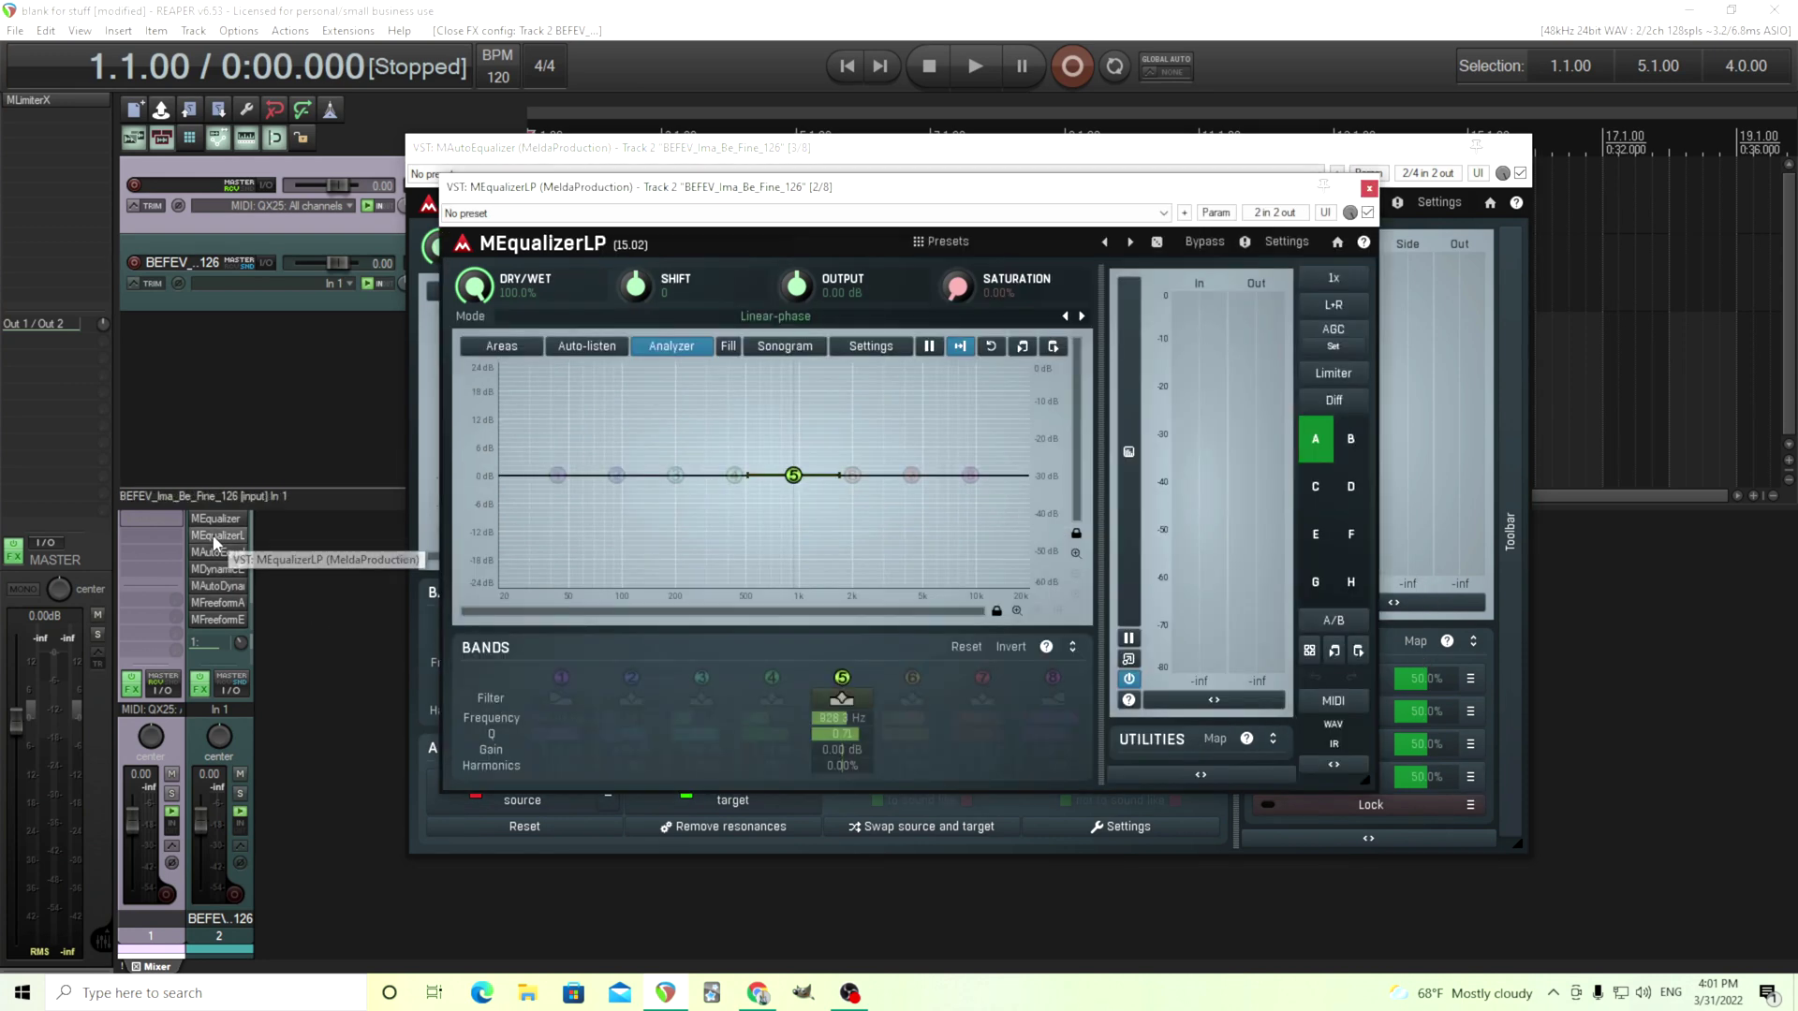
{"action": "left_click", "coordinate": [1272, 738]}
{"action": "left_click", "coordinate": [1434, 188]}
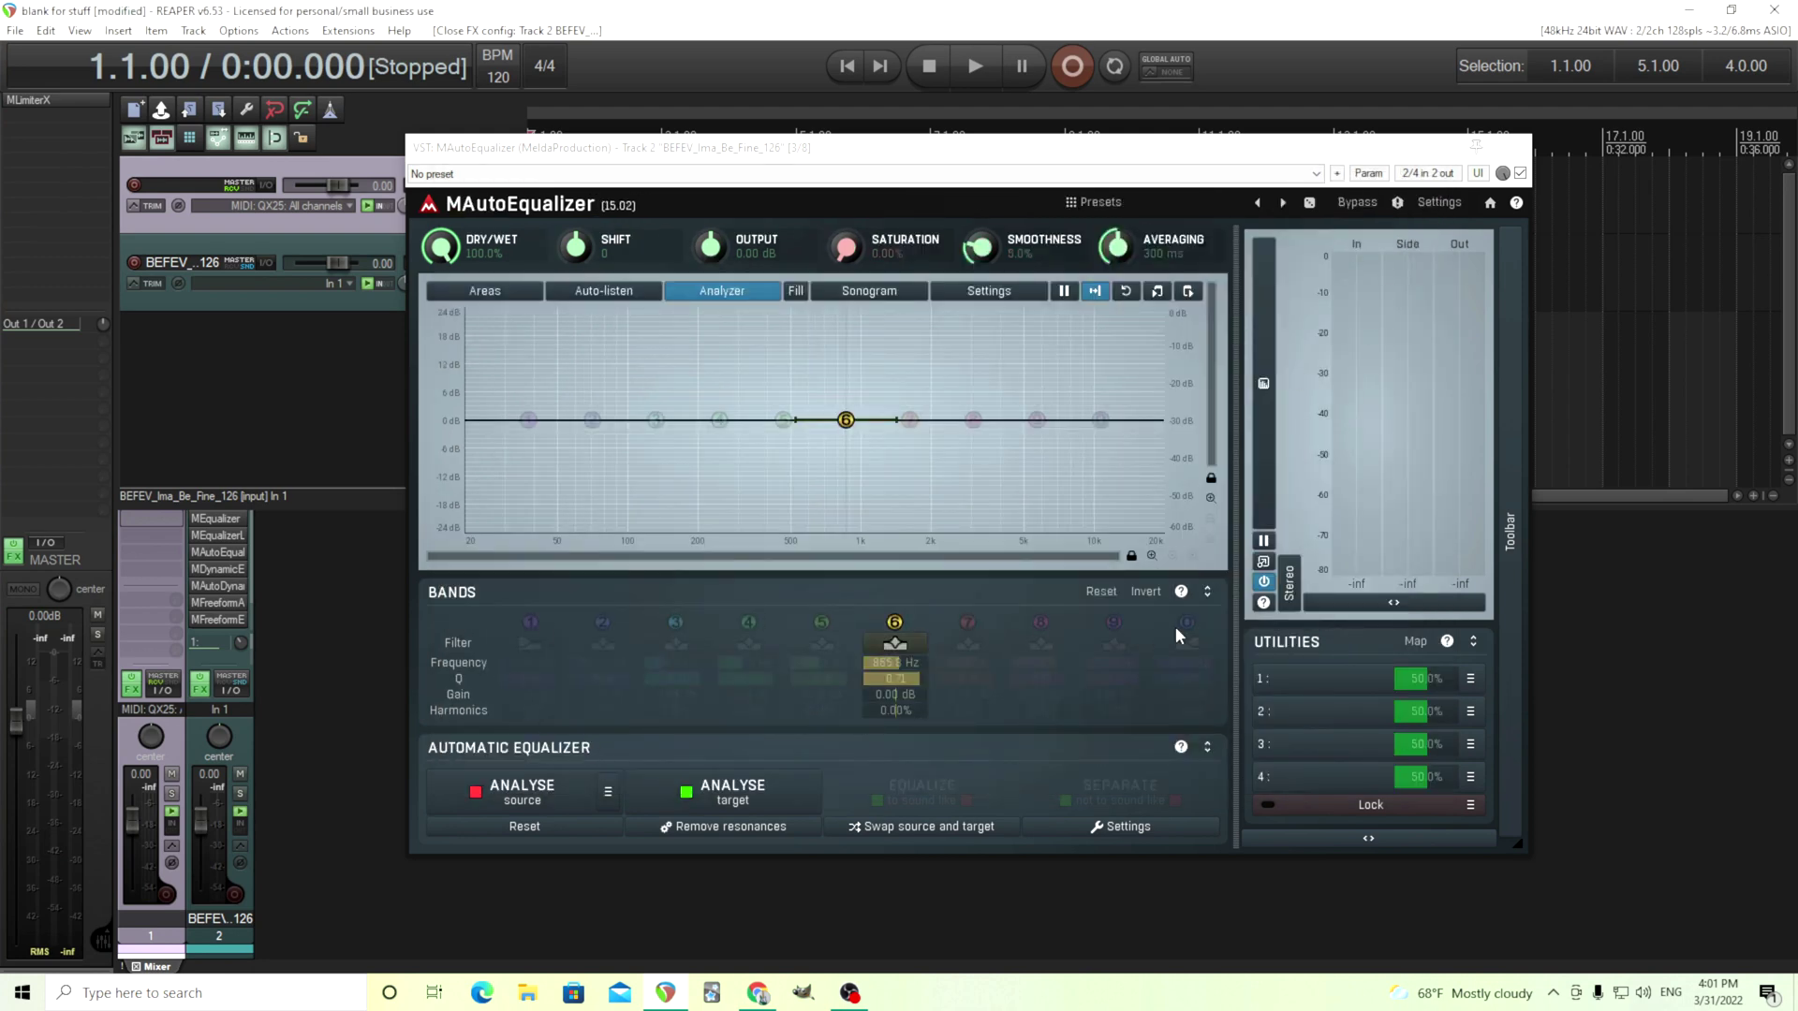
Step: Open and close MAutoEqualizer's Band 6 Settings panel to reveal the band table
{"action": "double_click", "coordinate": [845, 419]}
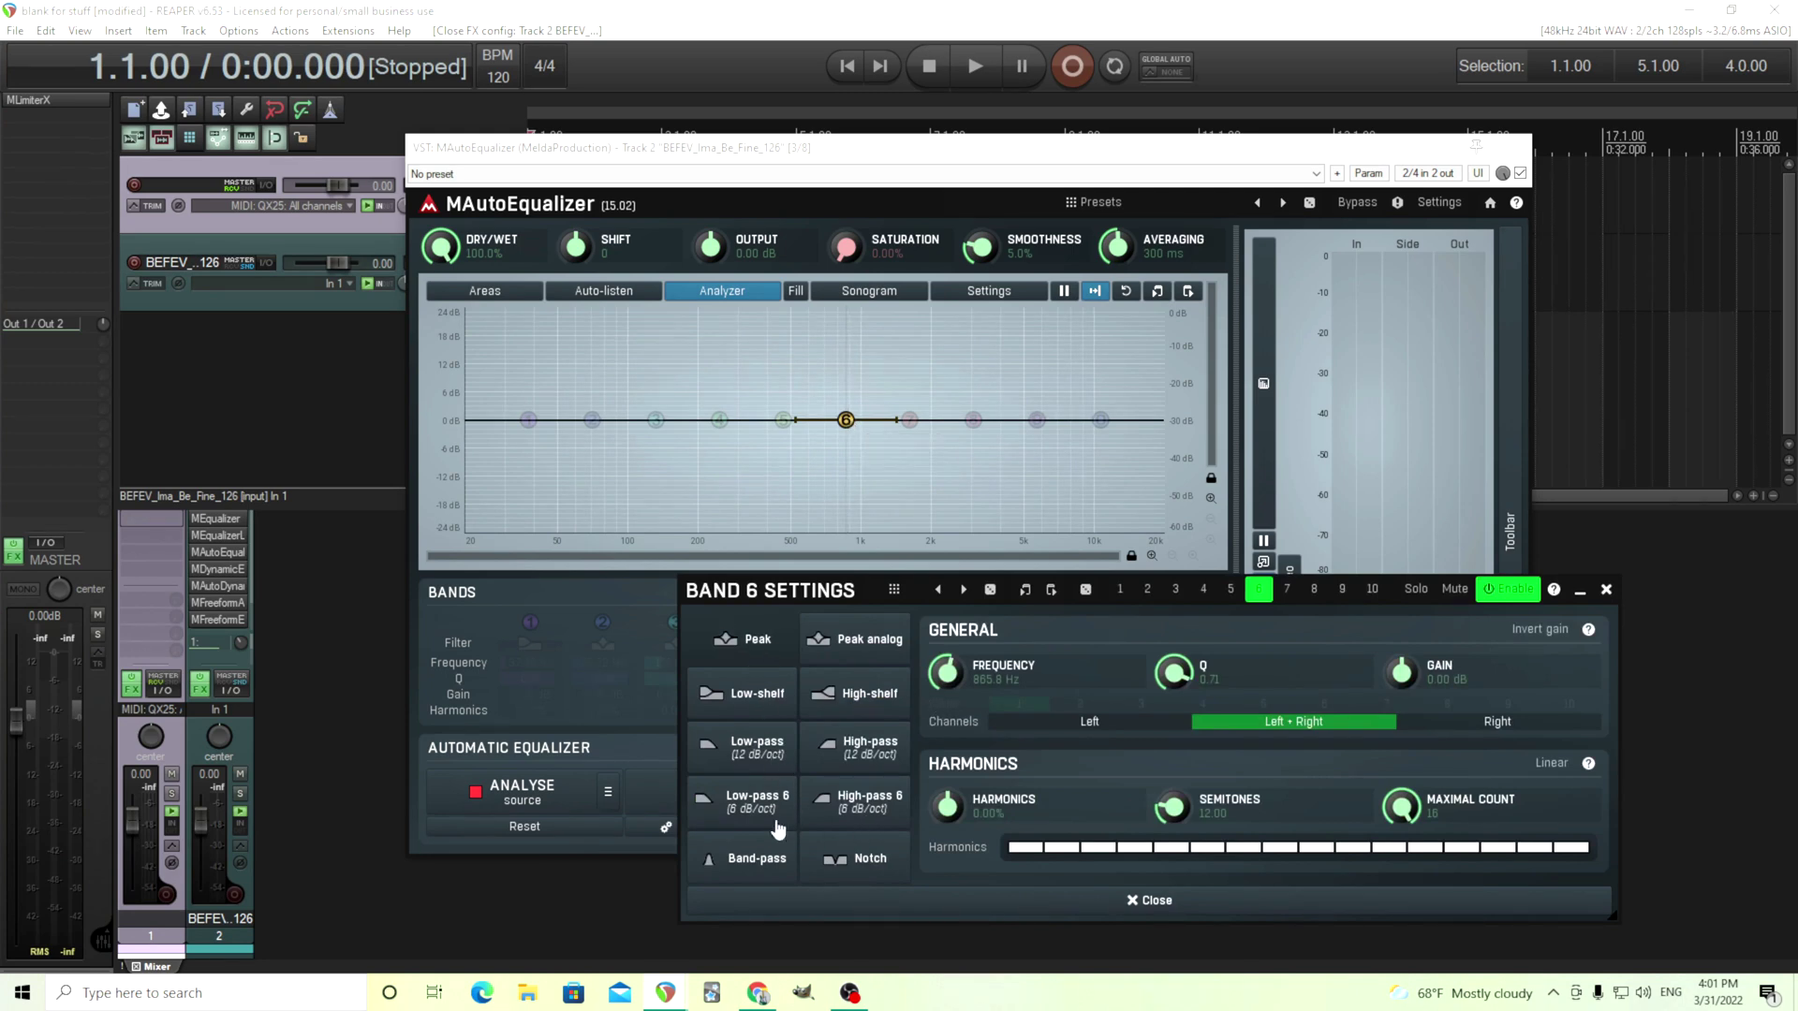
{"action": "left_click", "coordinate": [1047, 910]}
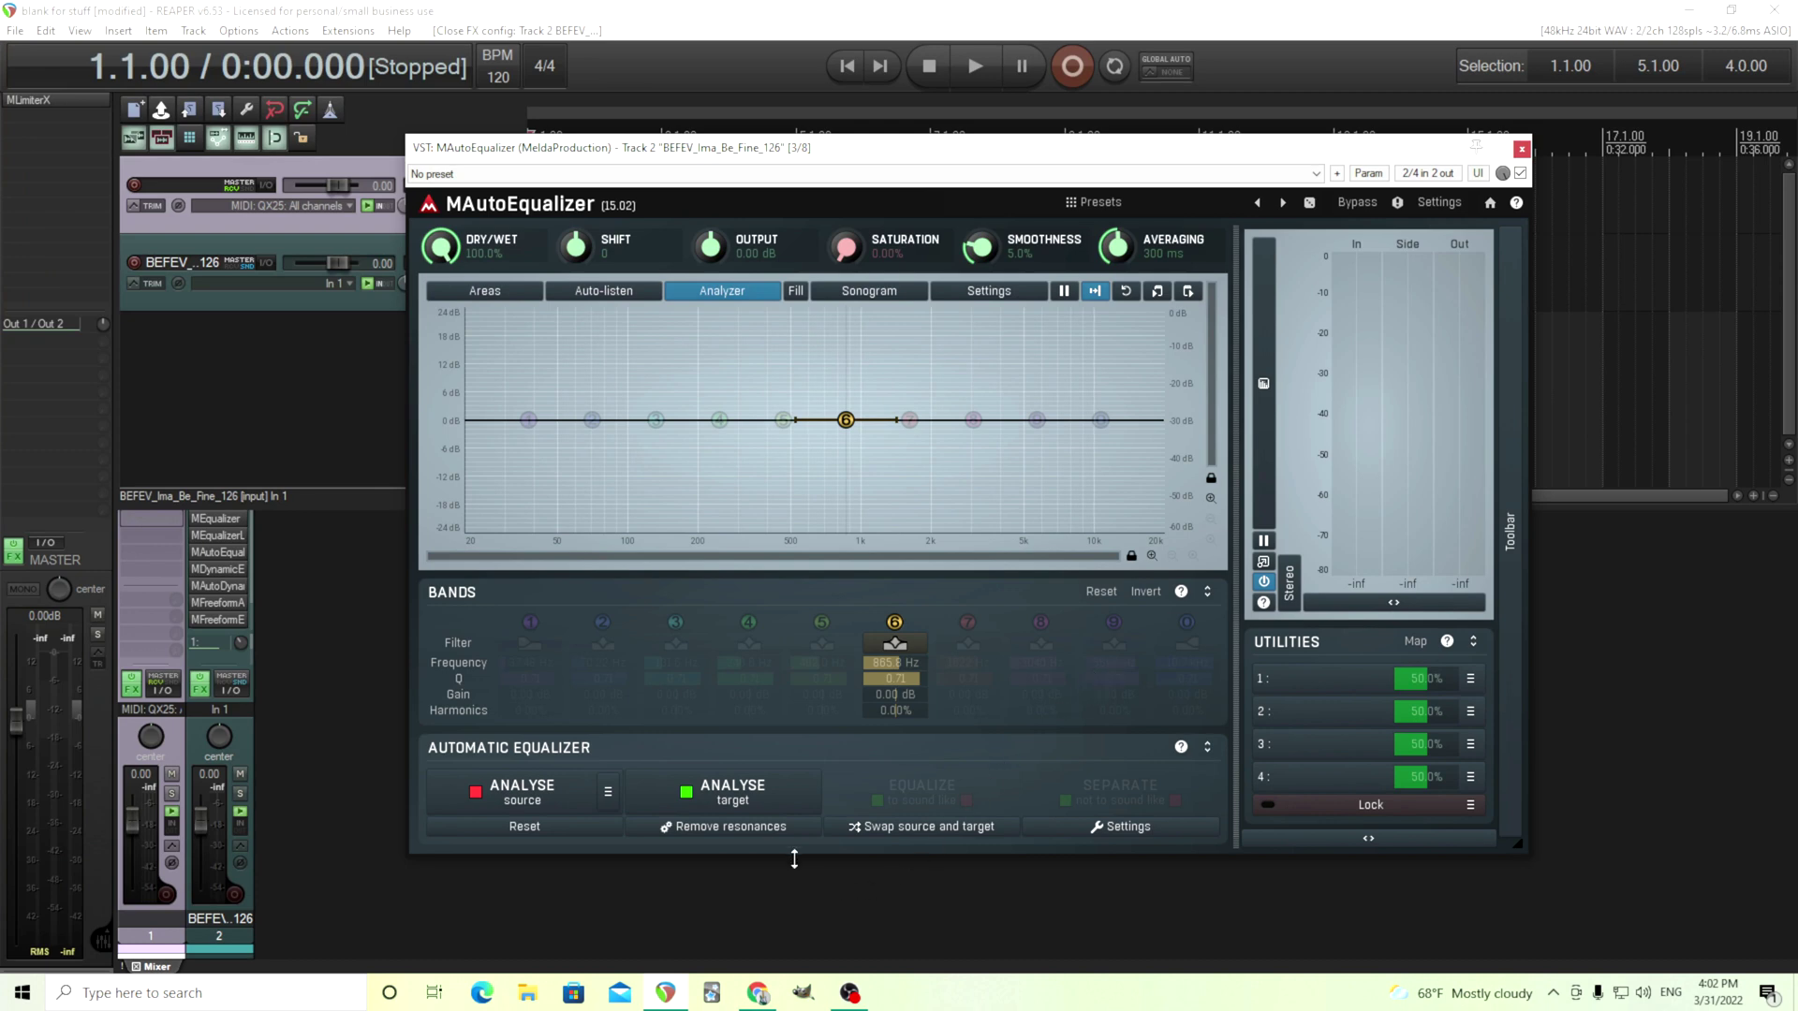
Step: Try Maximum Bands in the auto-EQ Settings and cancel, expand the A–H toolbar, open MEqualizerLP
{"action": "left_click", "coordinate": [1129, 828]}
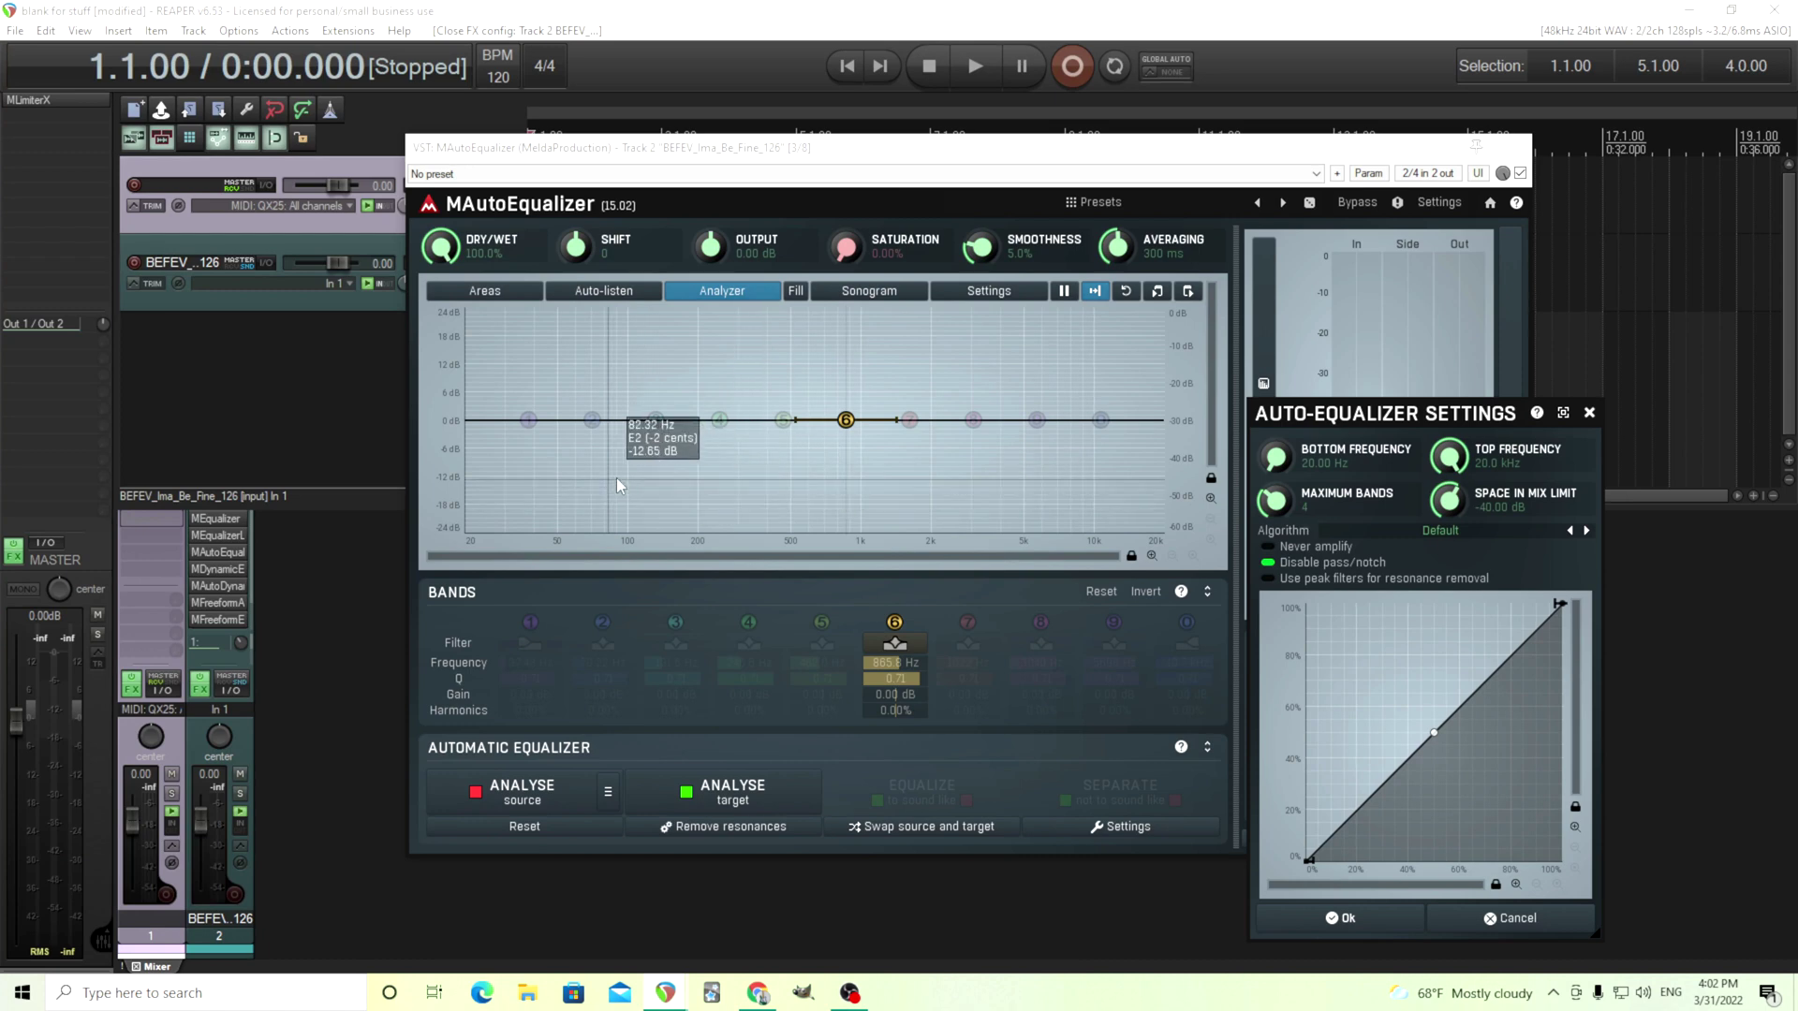
{"action": "scroll", "coordinate": [1275, 501], "scroll_direction": "up", "scroll_amount": 6}
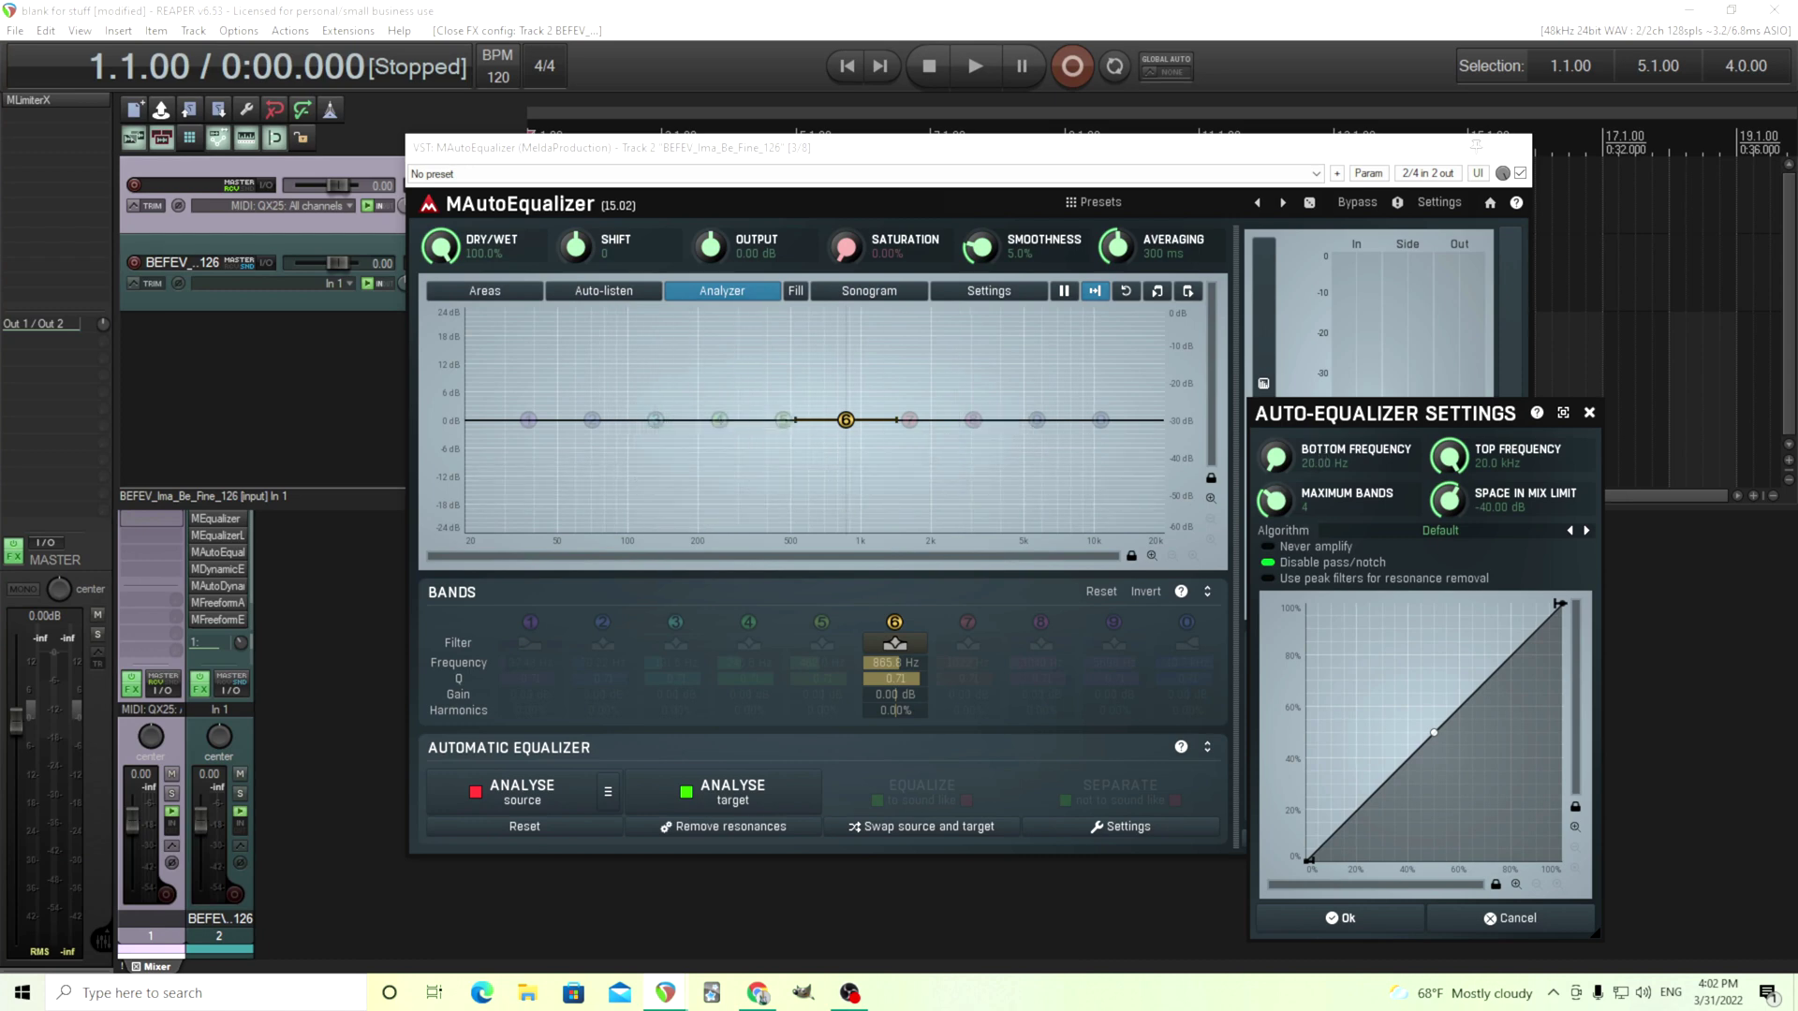
{"action": "scroll", "coordinate": [1275, 500], "scroll_direction": "down", "scroll_amount": 7}
{"action": "scroll", "coordinate": [1275, 501], "scroll_direction": "up", "scroll_amount": 1}
{"action": "left_click", "coordinate": [1516, 919]}
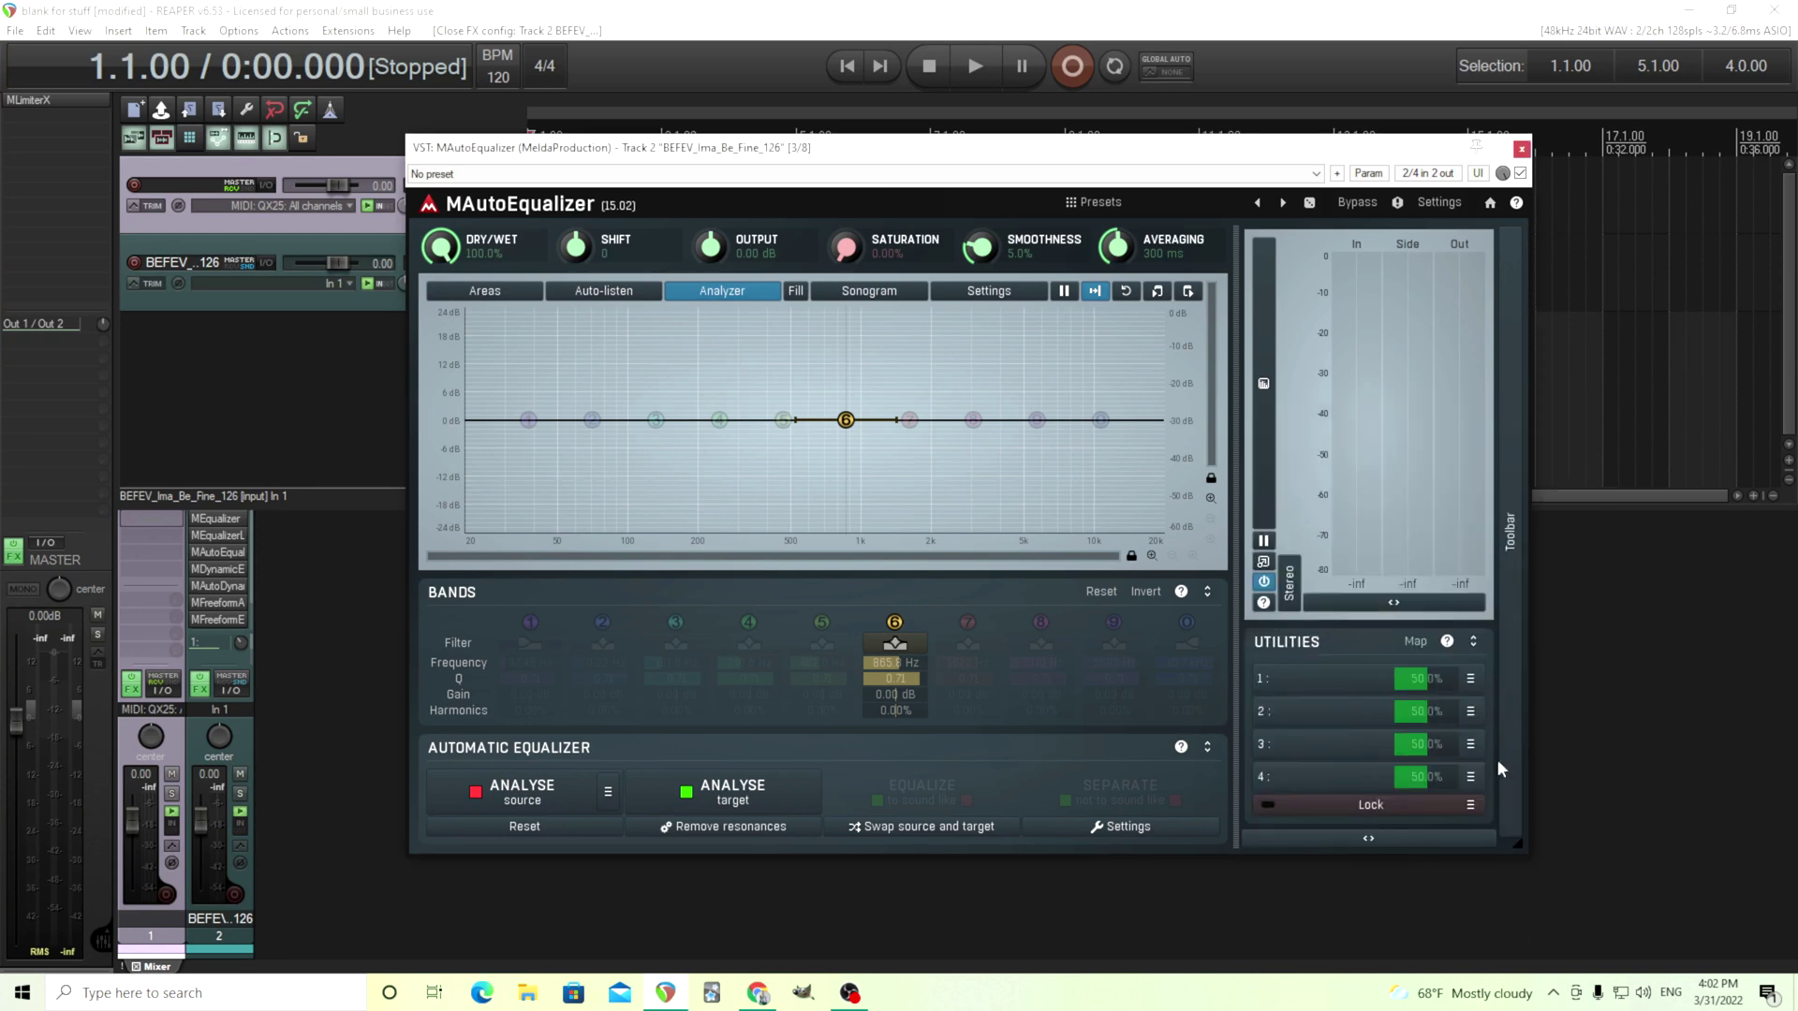
{"action": "left_click", "coordinate": [1503, 569]}
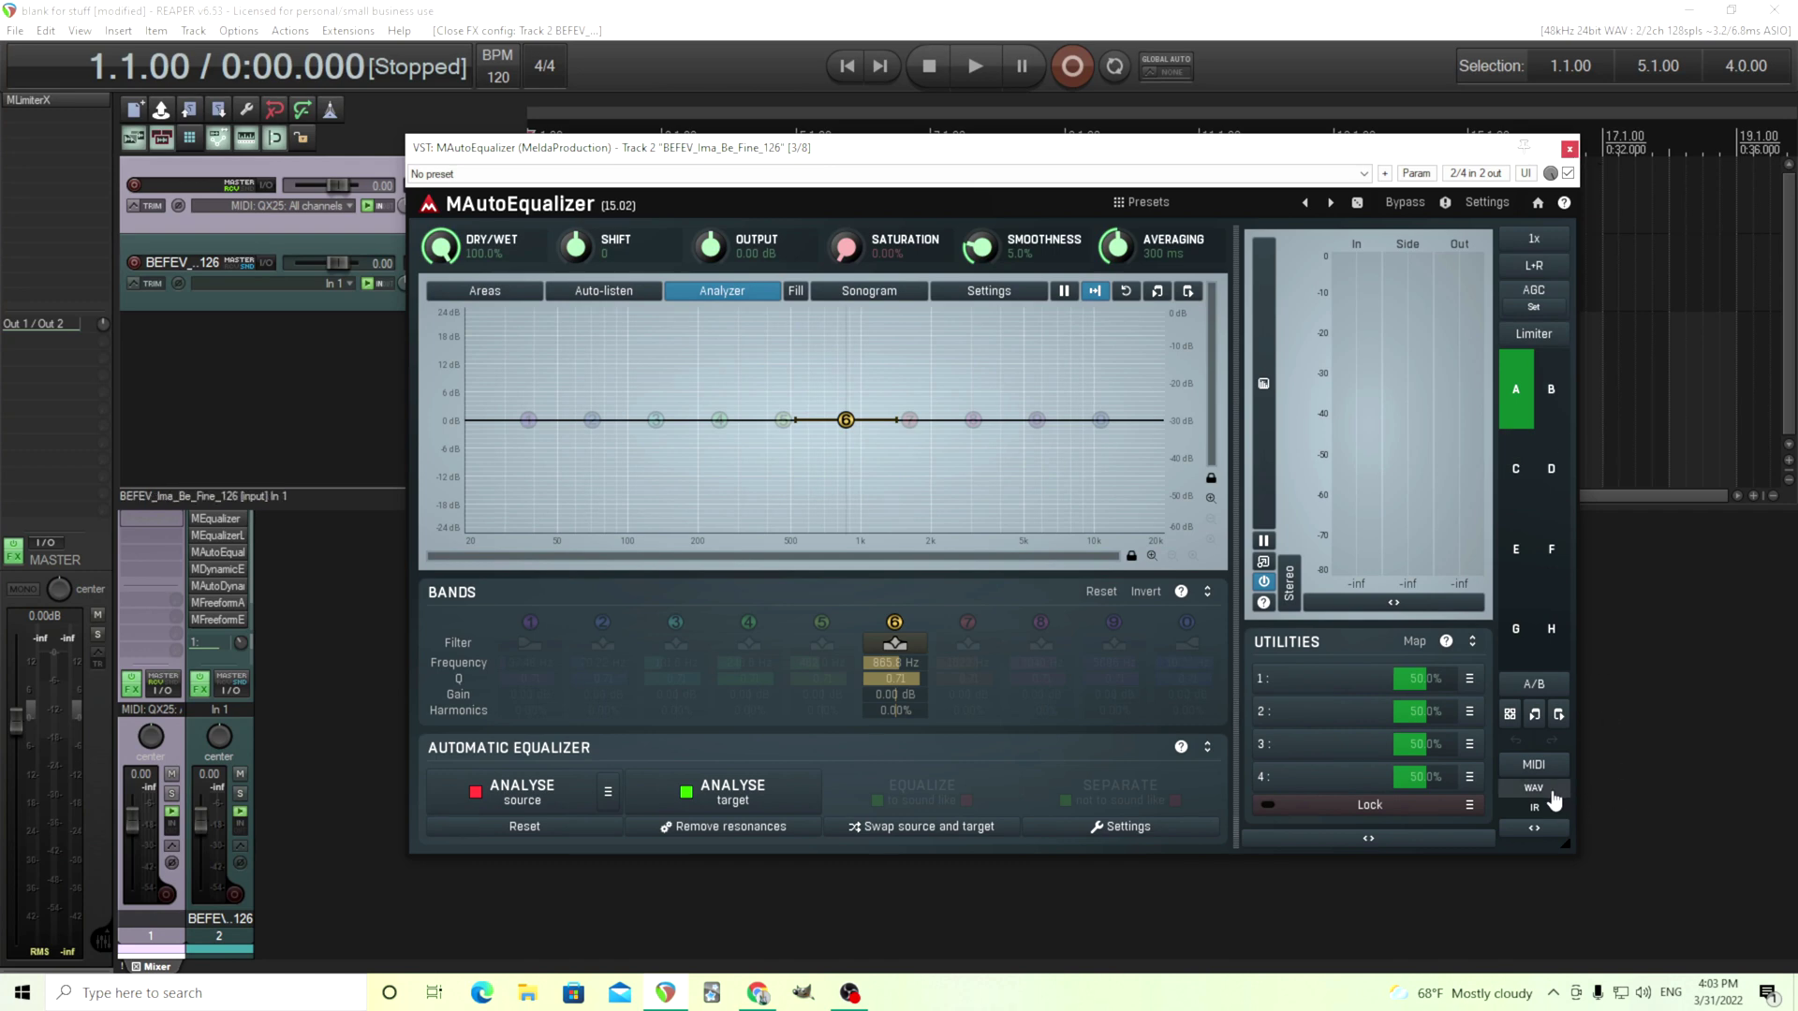
{"action": "left_click", "coordinate": [217, 536]}
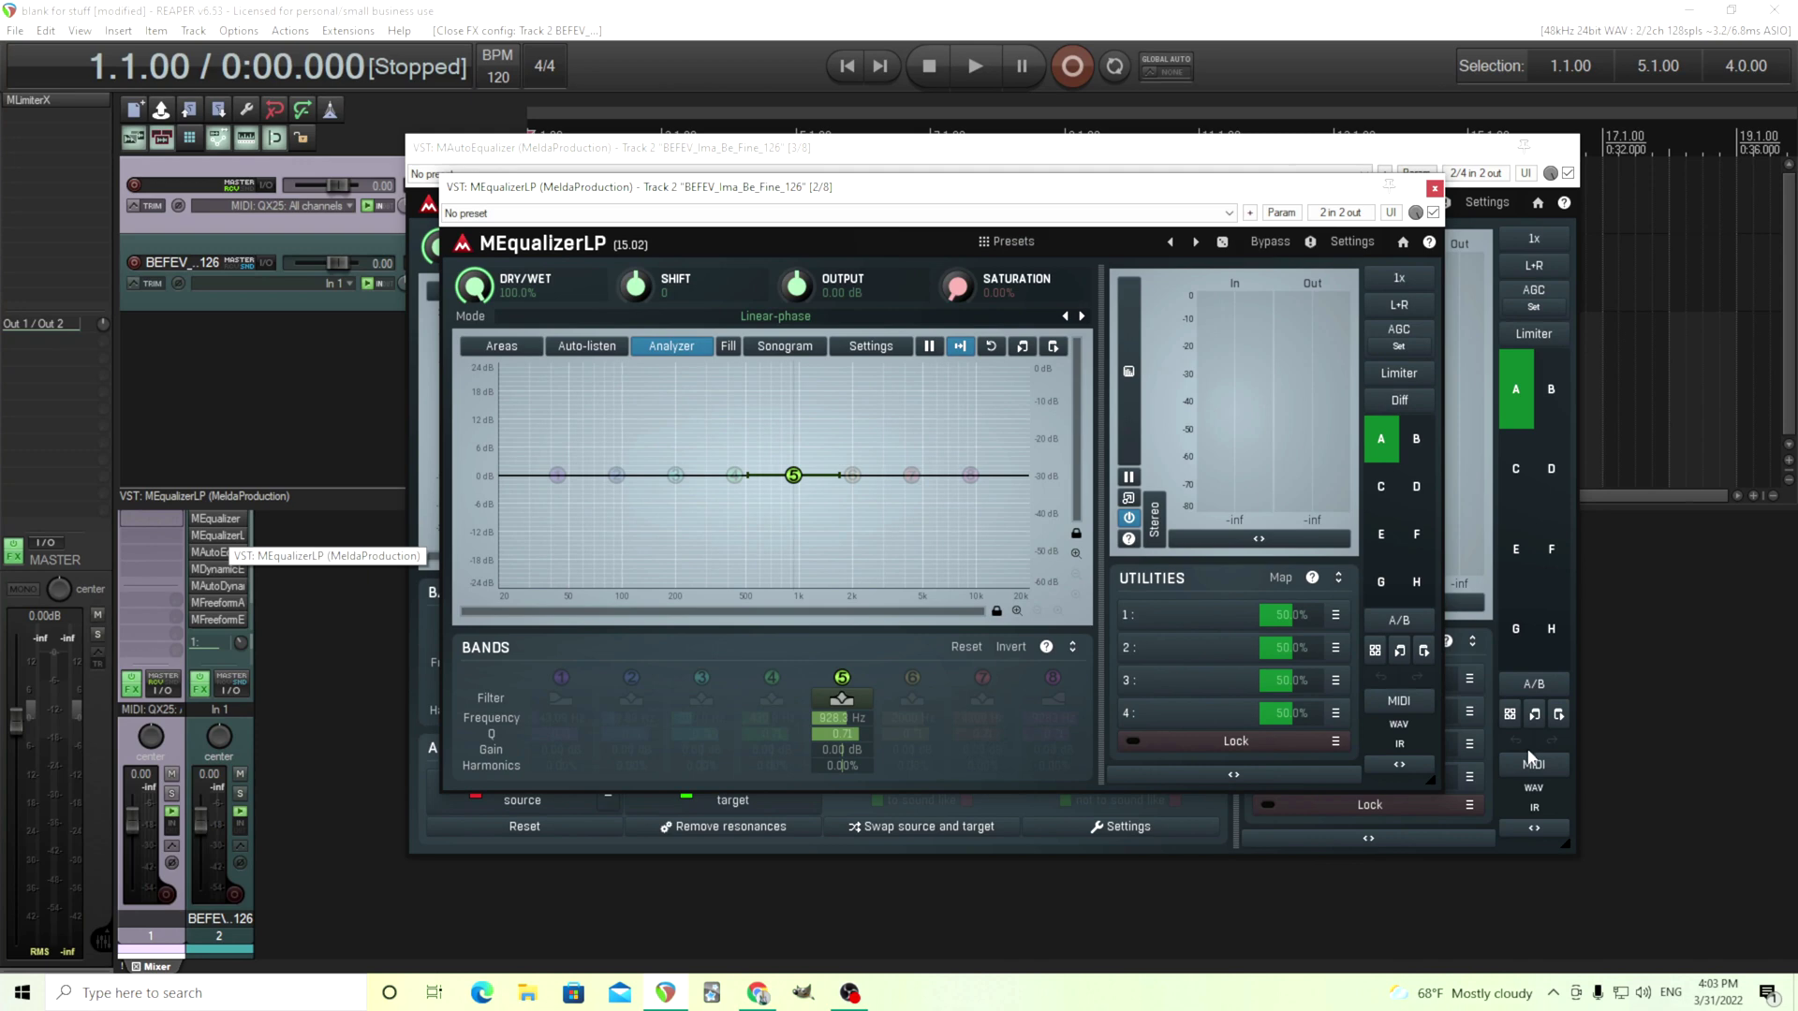
Step: Close MEqualizerLP, then briefly open and close Track 2's MEqualizer
{"action": "left_click", "coordinate": [1433, 188]}
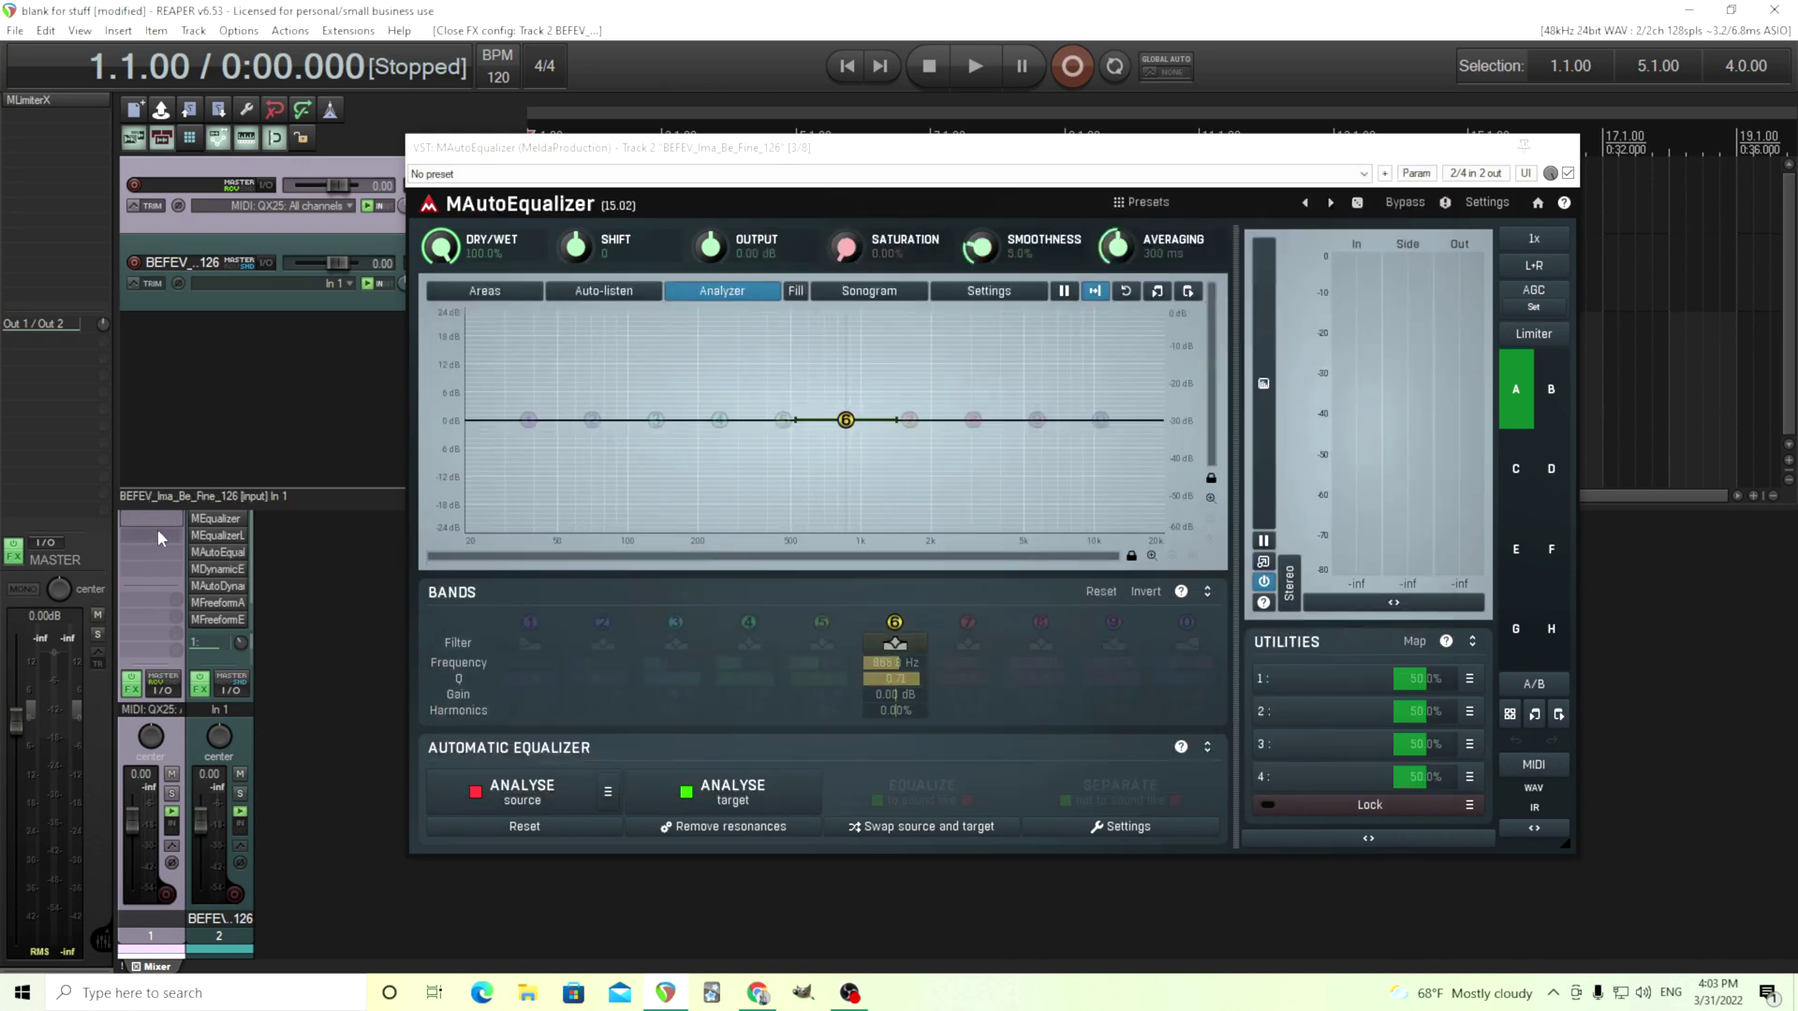
{"action": "left_click", "coordinate": [216, 518]}
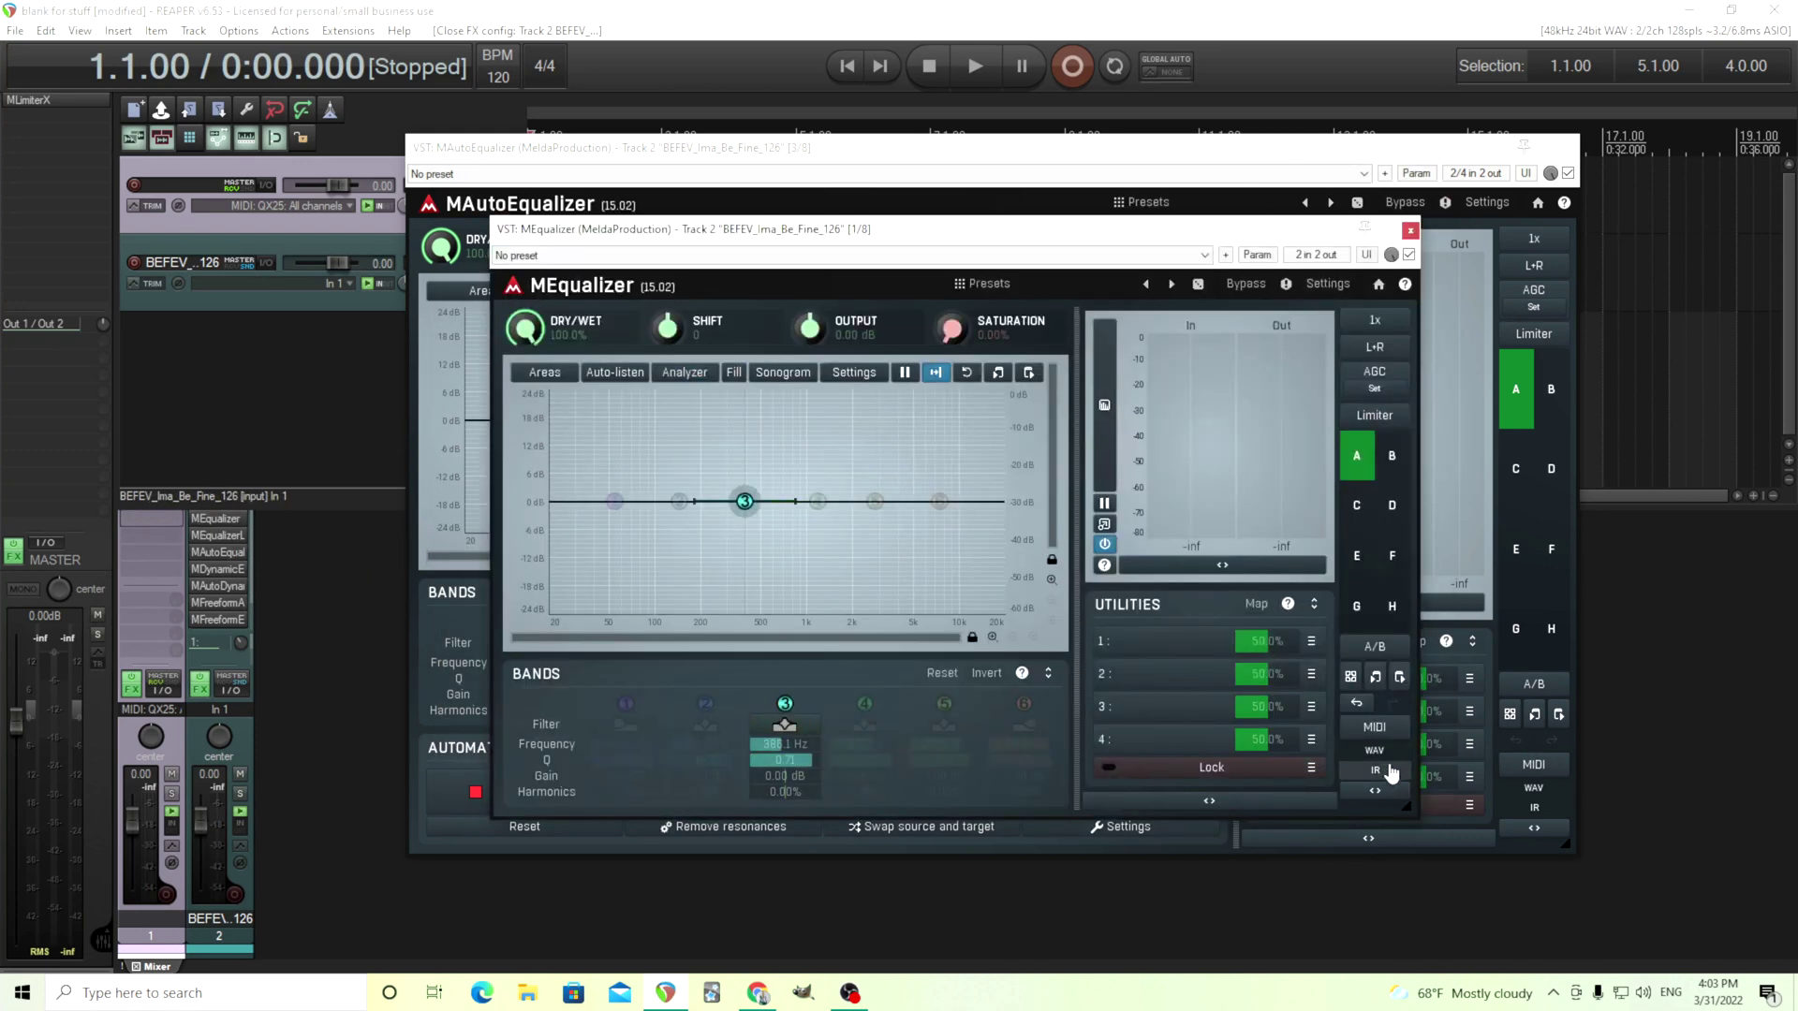
{"action": "left_click", "coordinate": [1410, 232]}
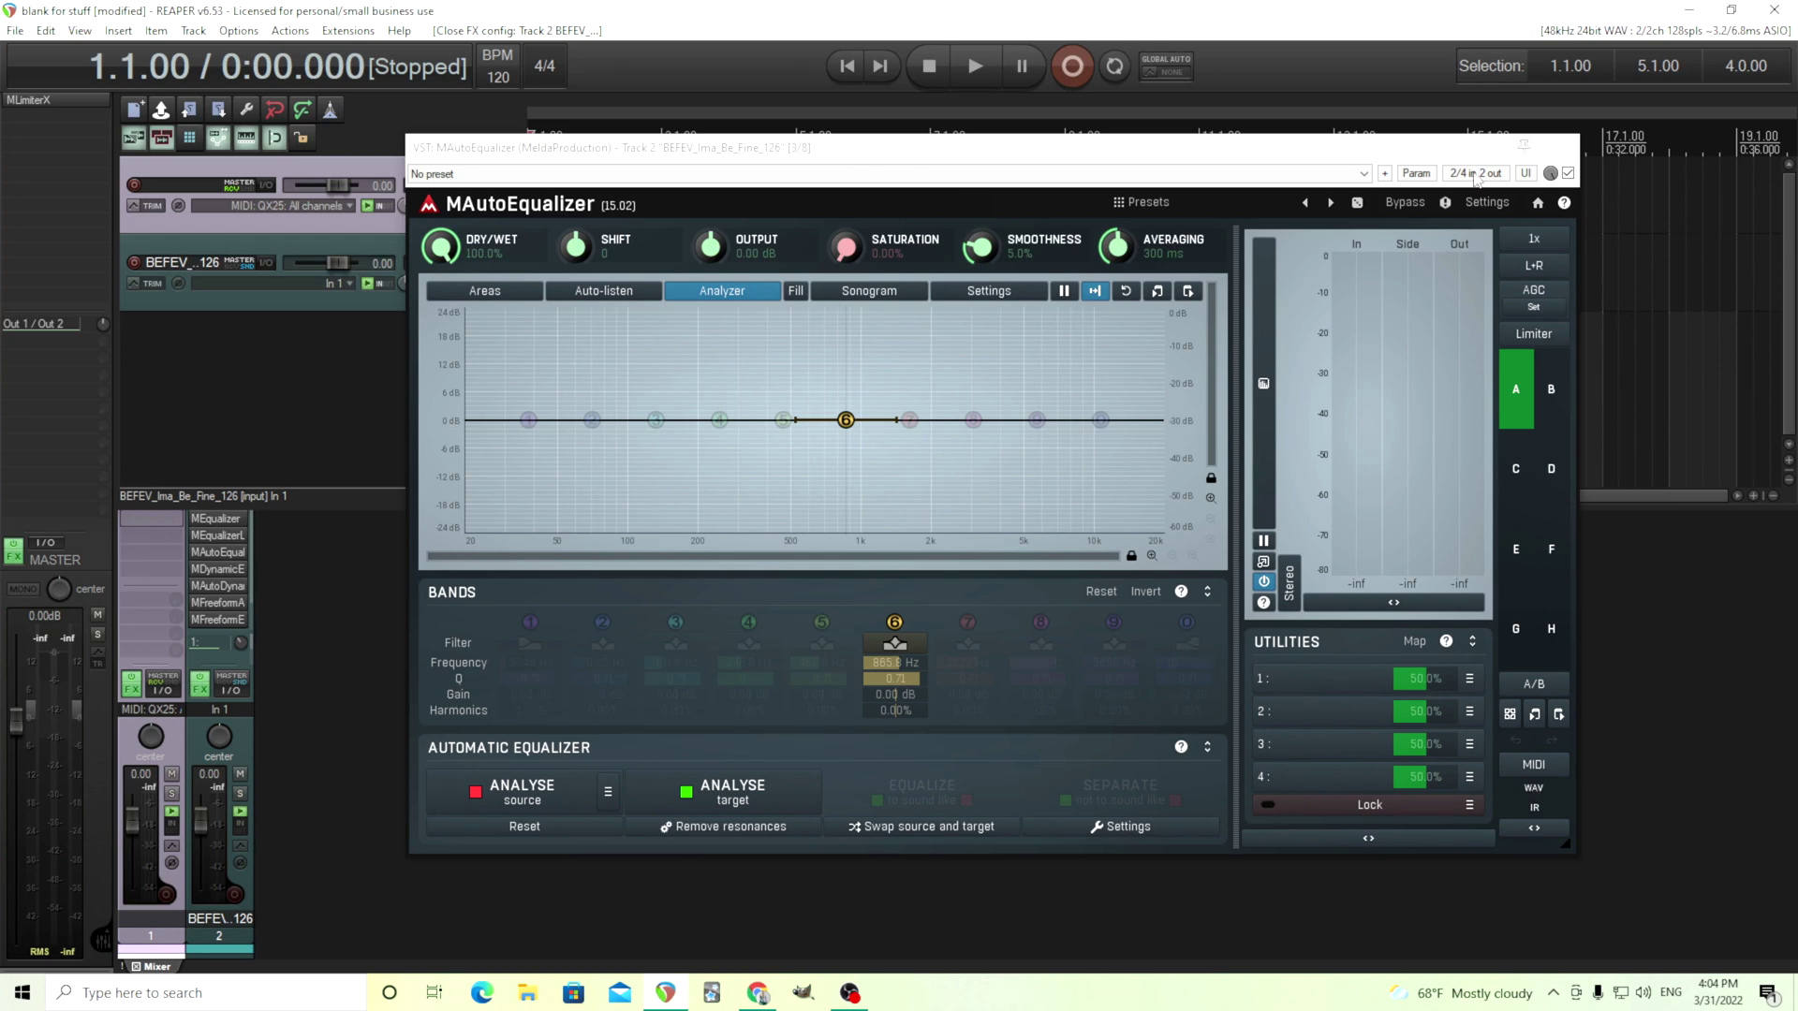
Step: Close MAutoEqualizer, open MDynamicEq and set its Areas to Empty
{"action": "left_click", "coordinate": [1568, 148]}
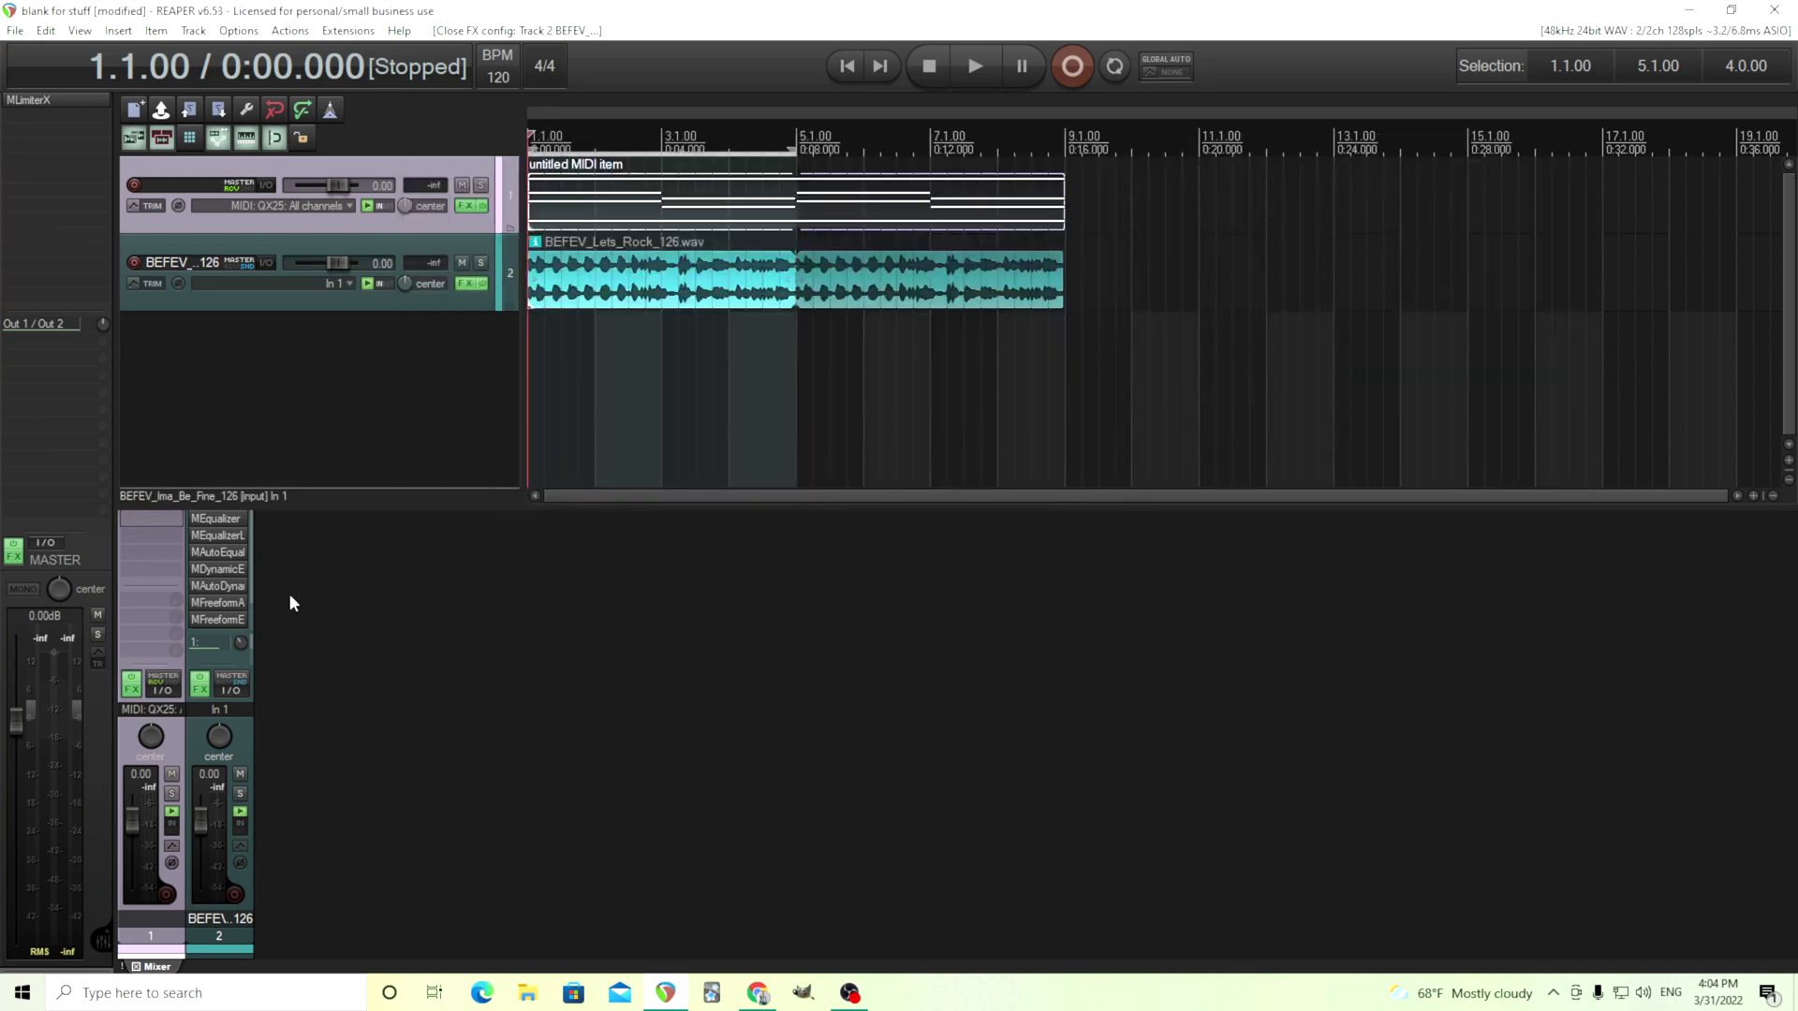
{"action": "left_click", "coordinate": [197, 570]}
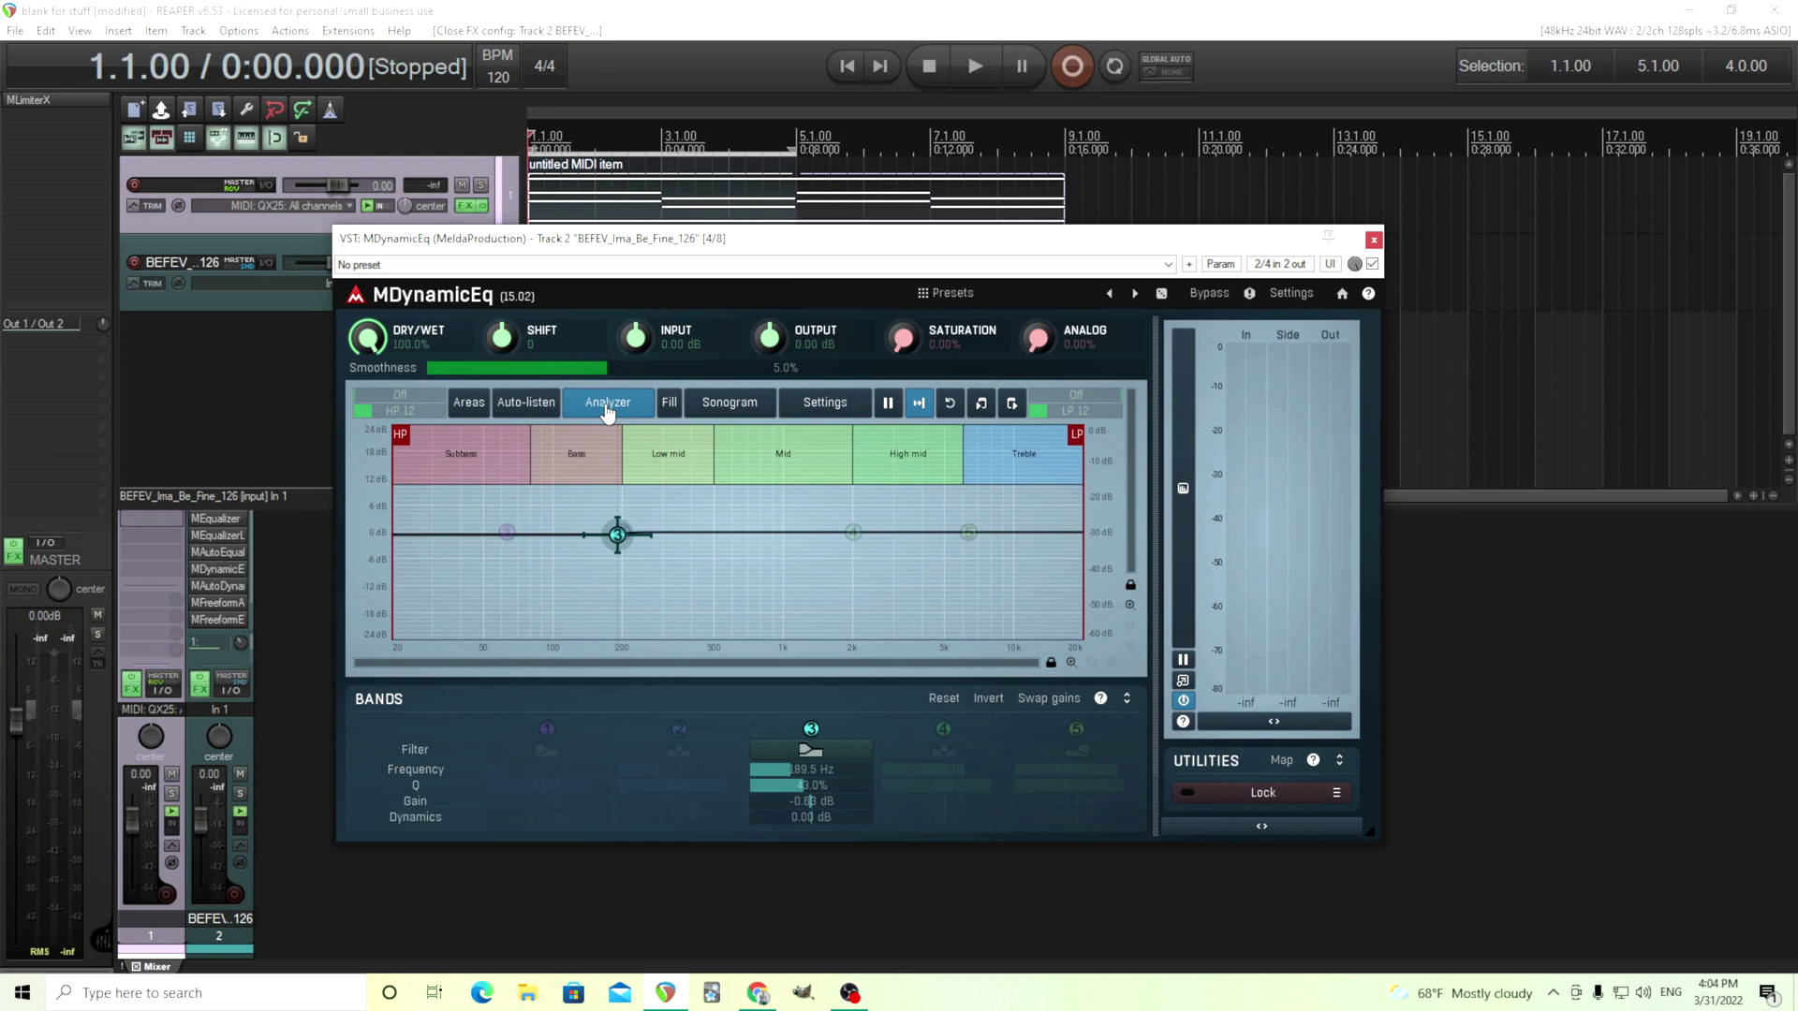
{"action": "left_click", "coordinate": [481, 407]}
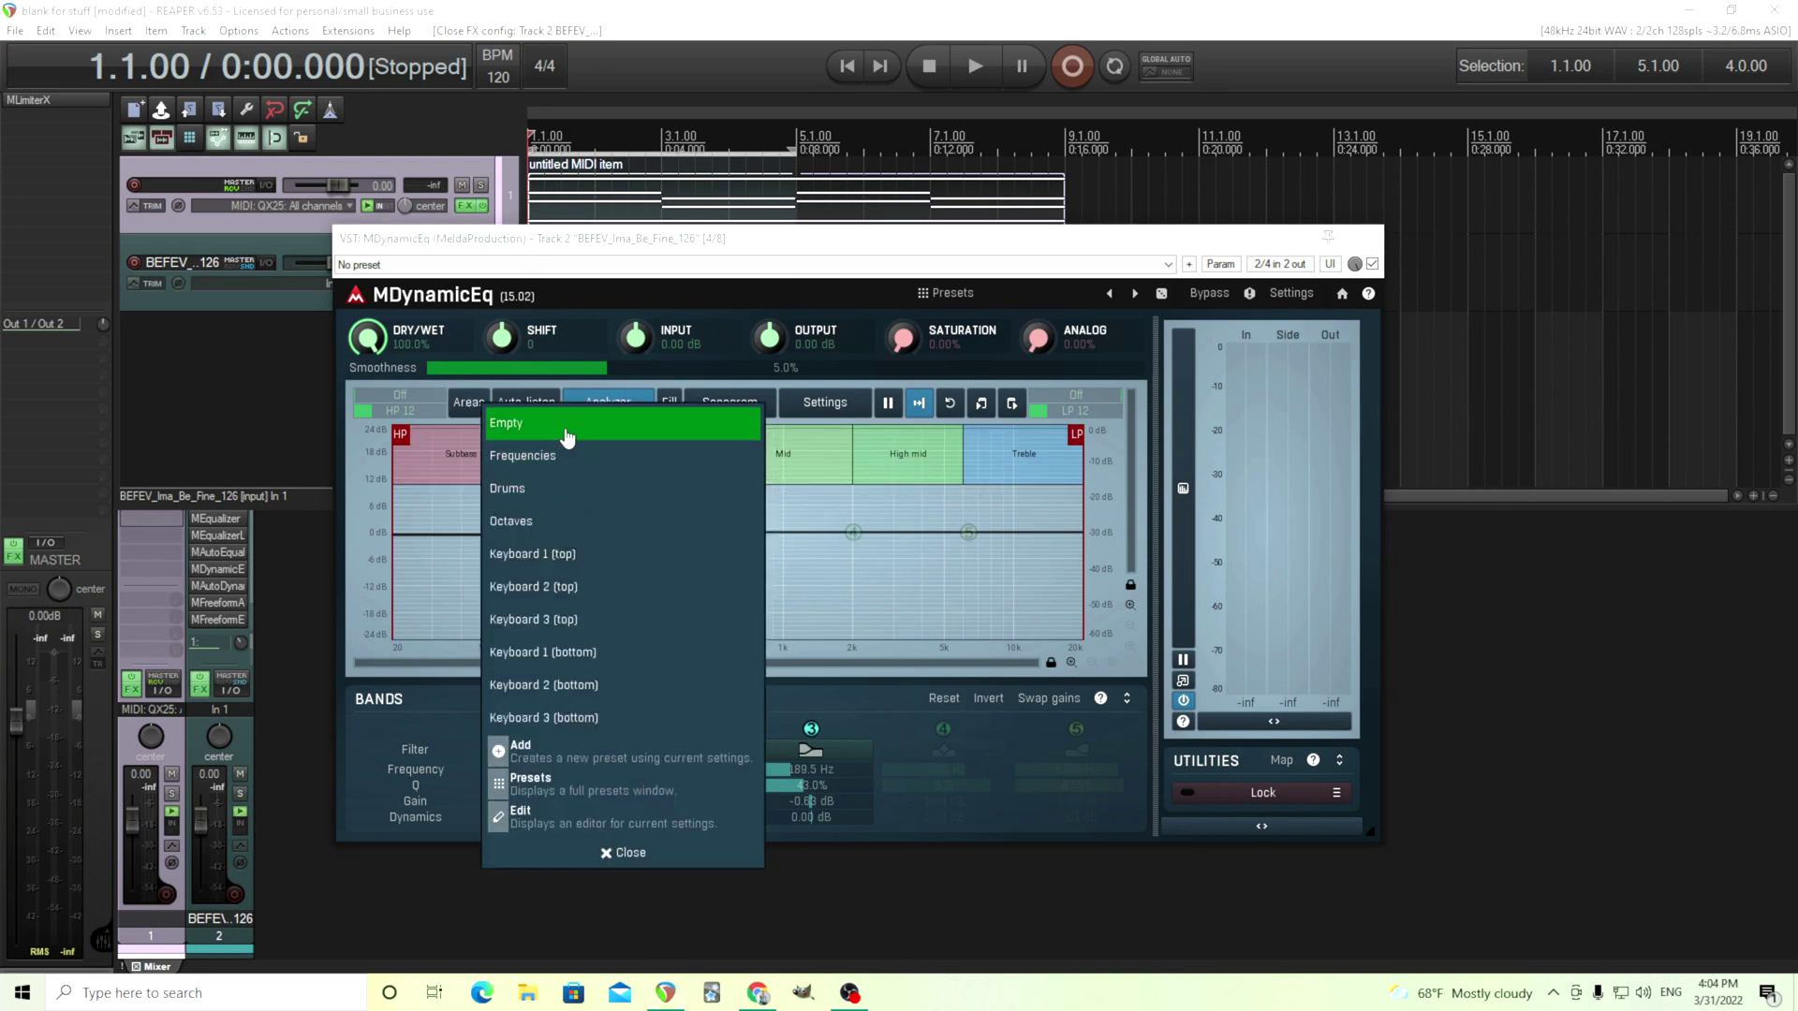
{"action": "left_click", "coordinate": [564, 426]}
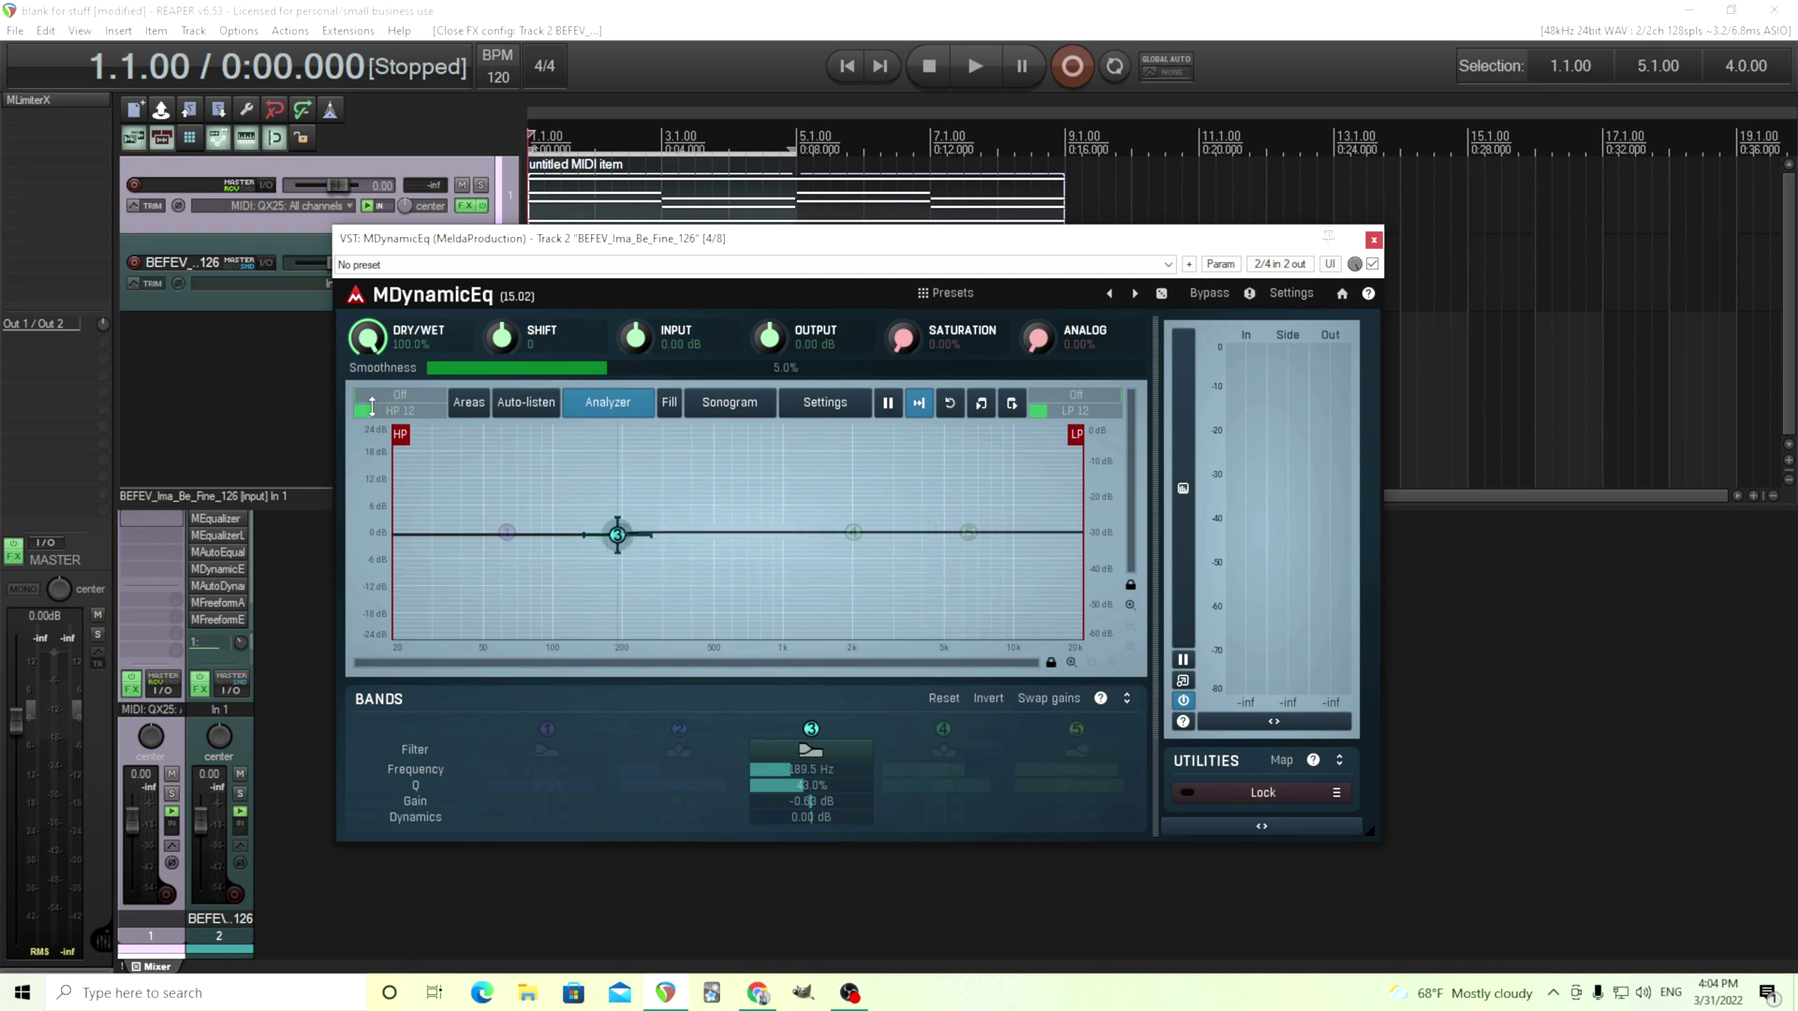
Step: Test the high-pass and low-pass cutoff markers and nudge the MDynamicEq window
{"action": "mouse_move", "coordinate": [399, 433]}
{"action": "left_mouse_down"}
{"action": "mouse_move", "coordinate": [567, 433]}
{"action": "mouse_move", "coordinate": [400, 434]}
{"action": "left_mouse_up"}
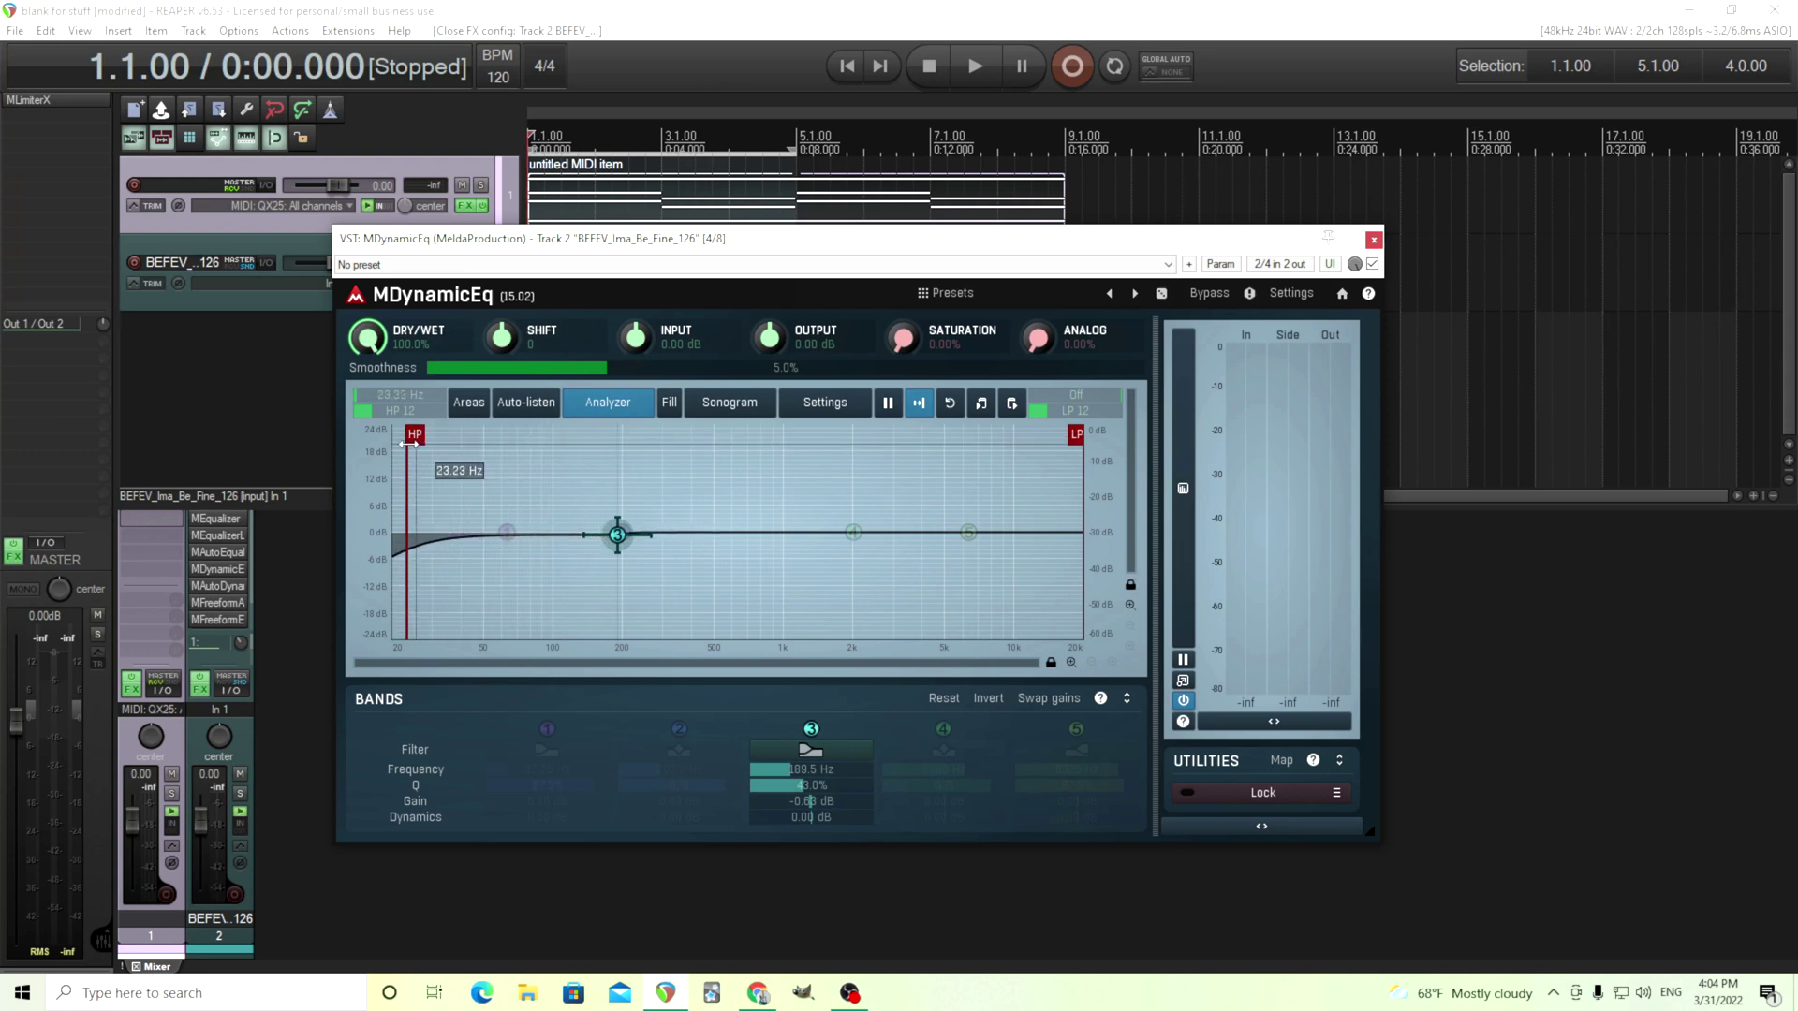
{"action": "mouse_move", "coordinate": [1077, 433]}
{"action": "left_mouse_down"}
{"action": "mouse_move", "coordinate": [978, 433]}
{"action": "mouse_move", "coordinate": [1077, 434]}
{"action": "left_mouse_up"}
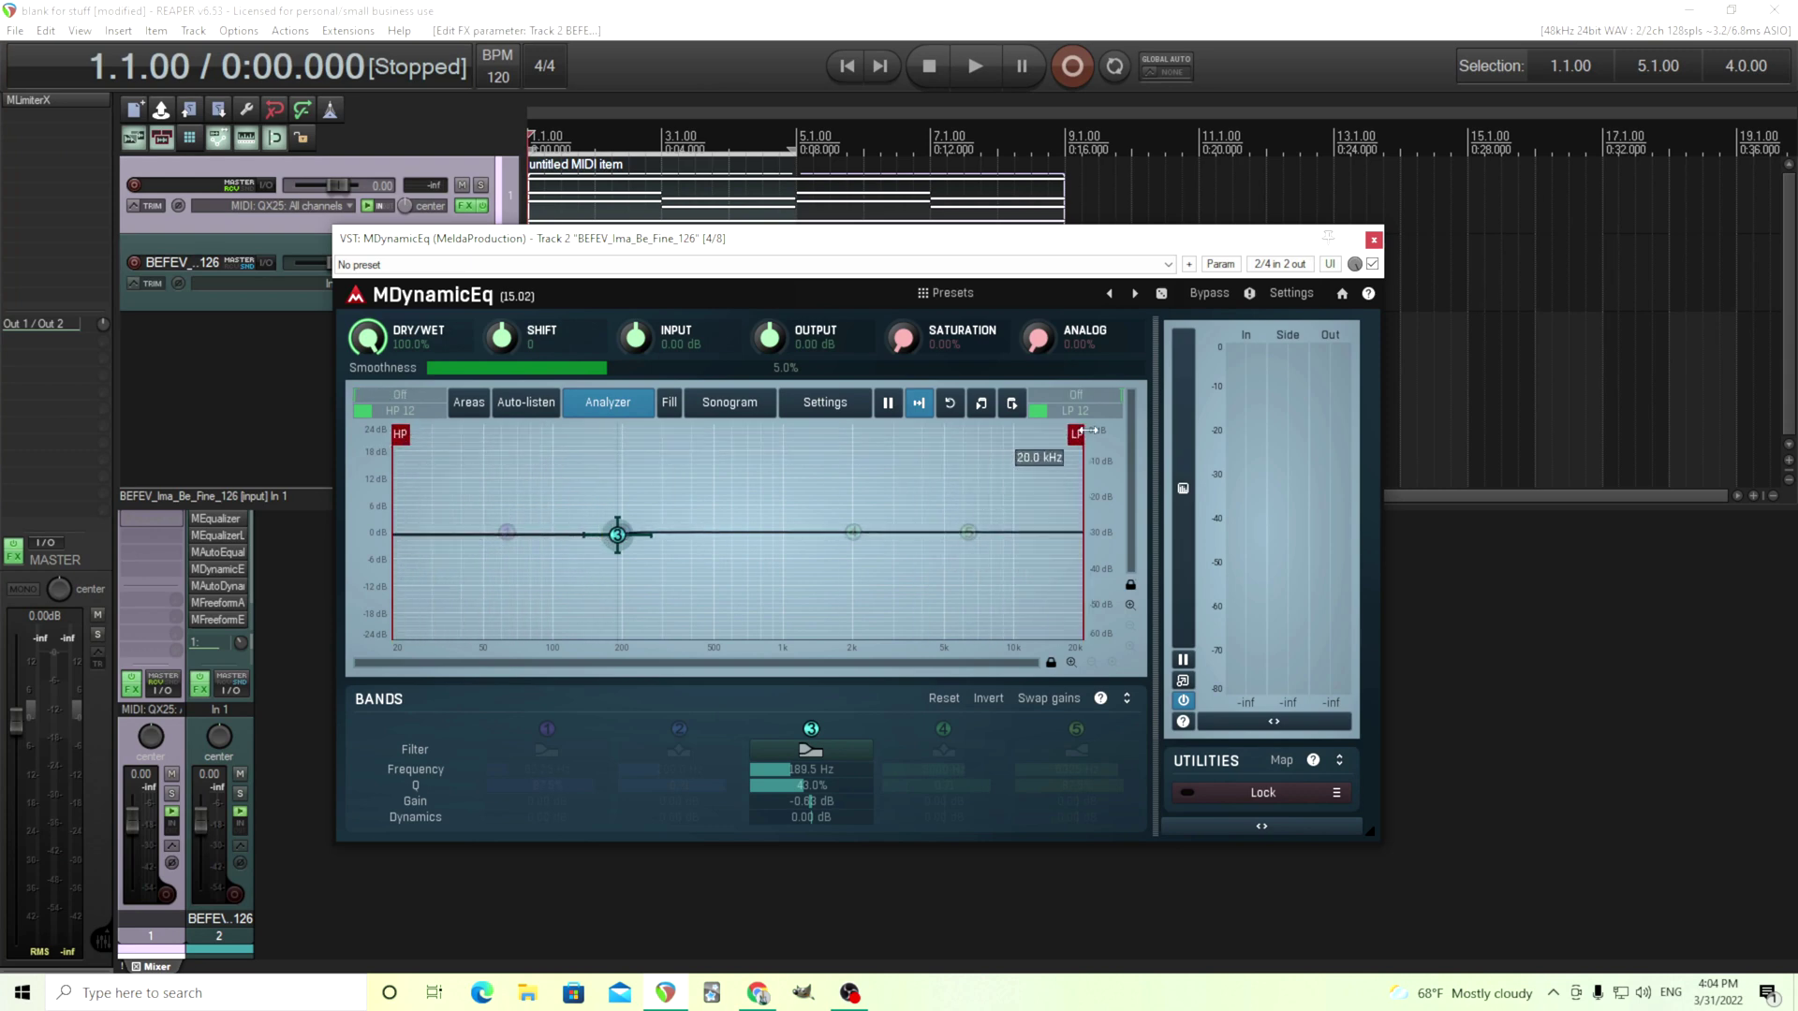
{"action": "left_click_drag", "start_coordinate": [947, 254], "coordinate": [983, 241]}
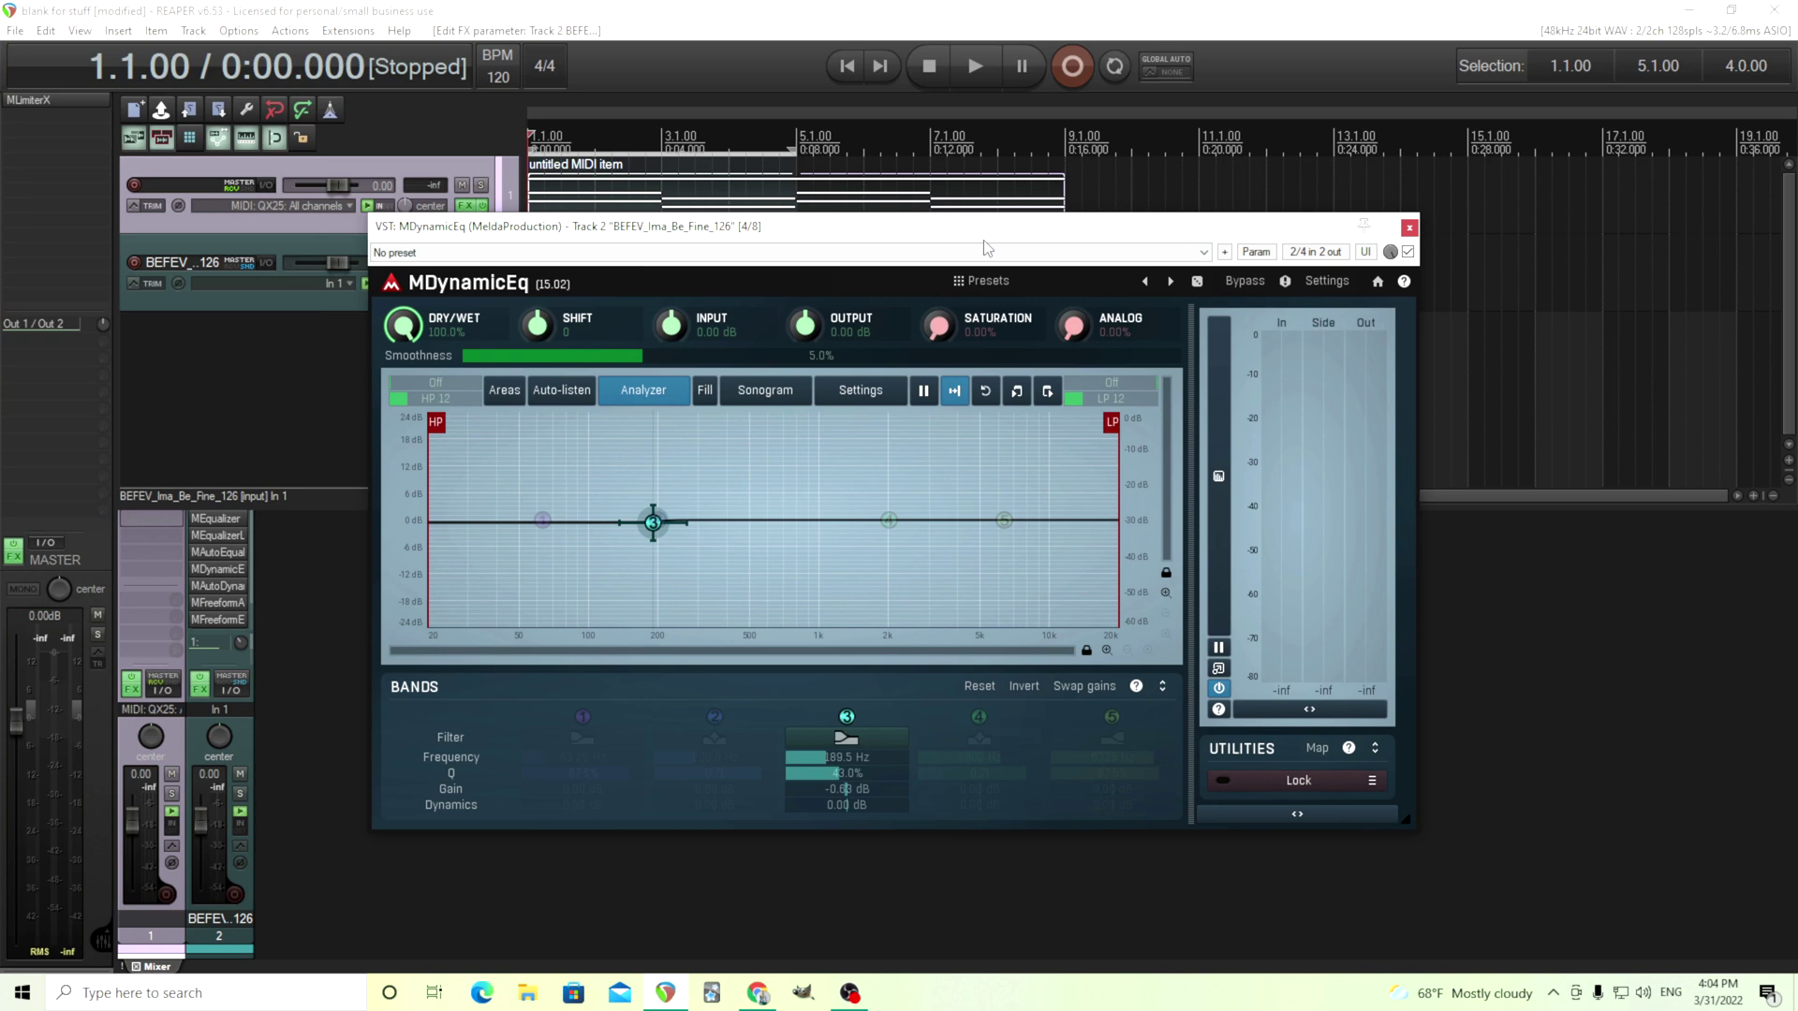
Step: Switch band 3 to a slope filter, drag it higher in frequency, and reopen its settings
{"action": "double_click", "coordinate": [653, 523]}
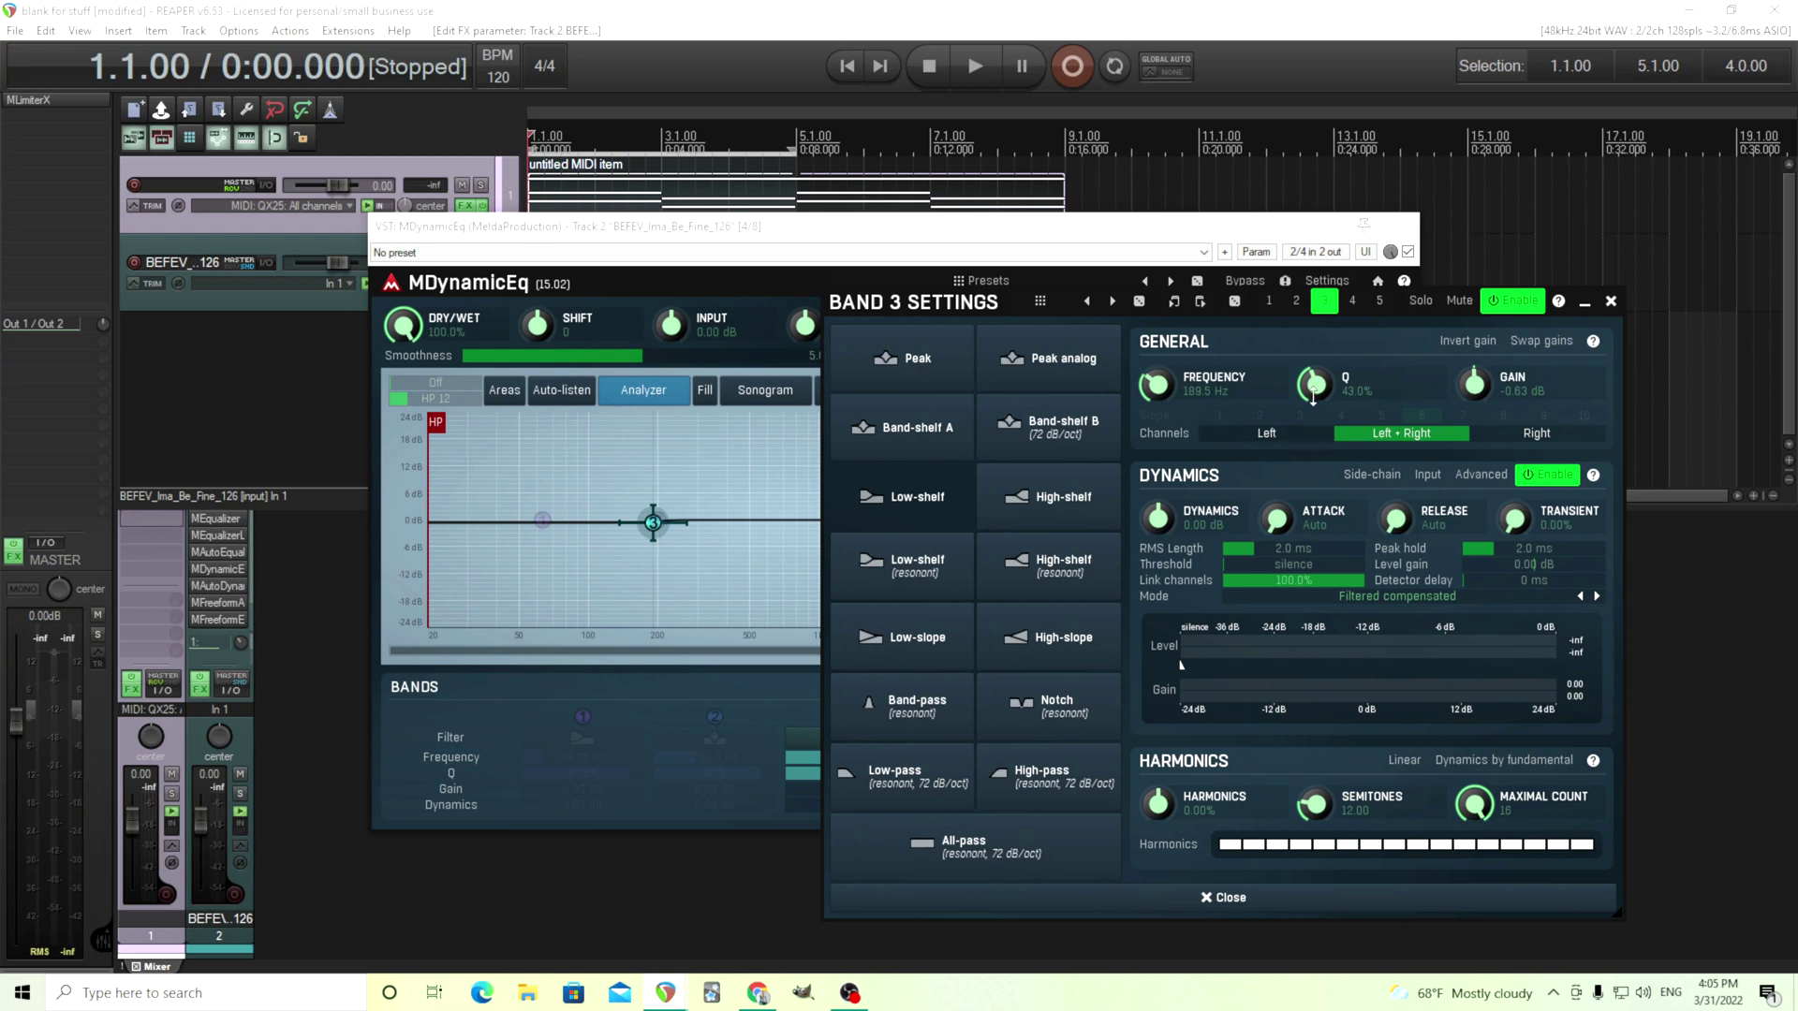
{"action": "scroll", "coordinate": [1314, 397], "scroll_direction": "up", "scroll_amount": 5}
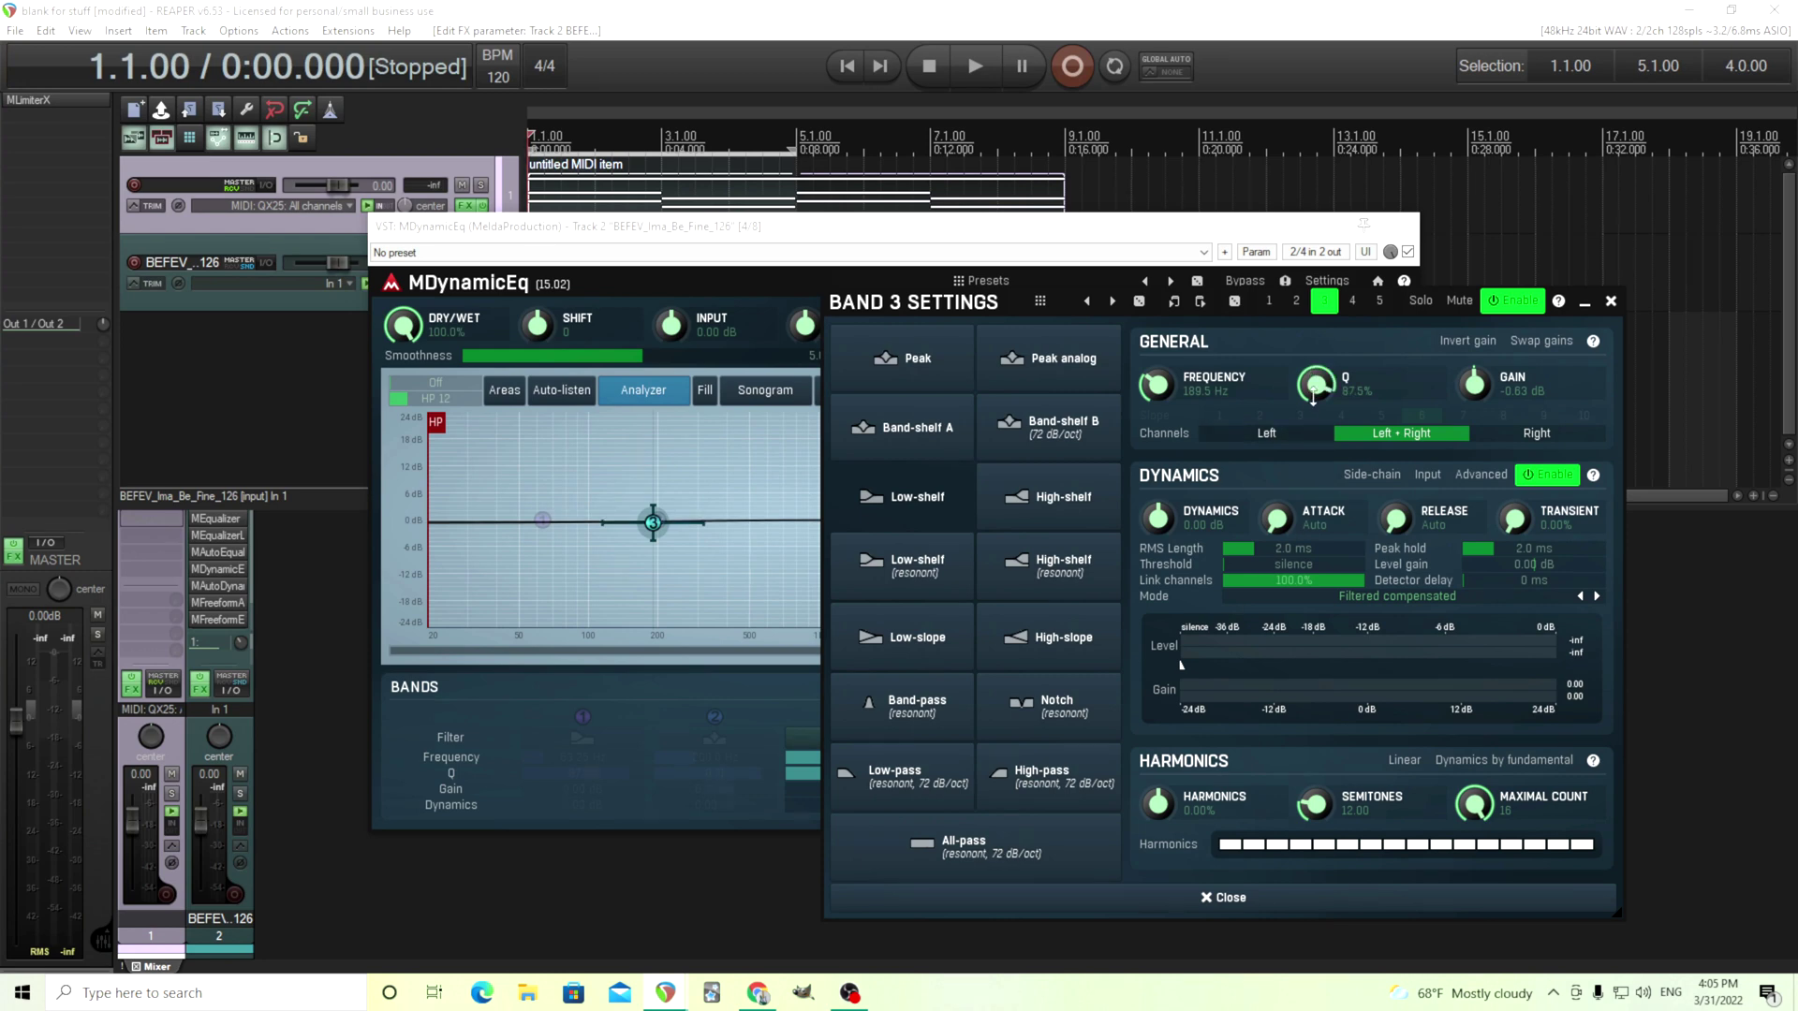
{"action": "left_click", "coordinate": [1041, 649]}
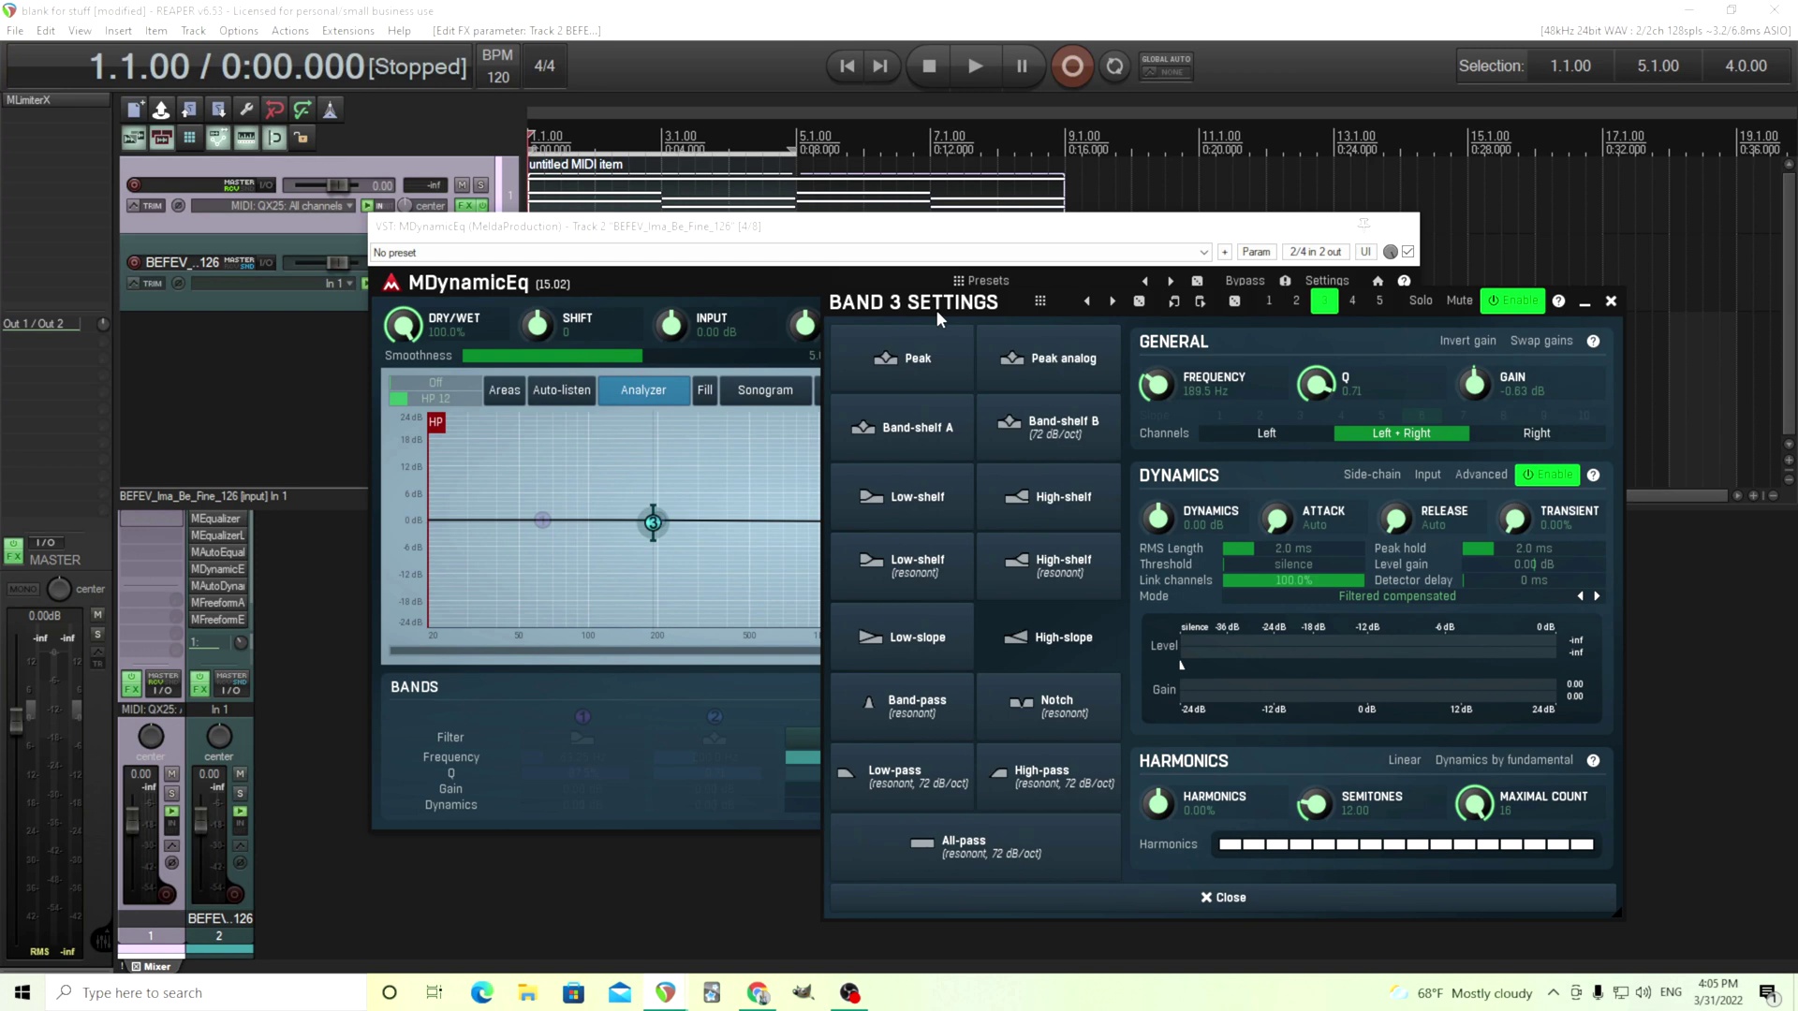
{"action": "left_click", "coordinate": [1610, 305]}
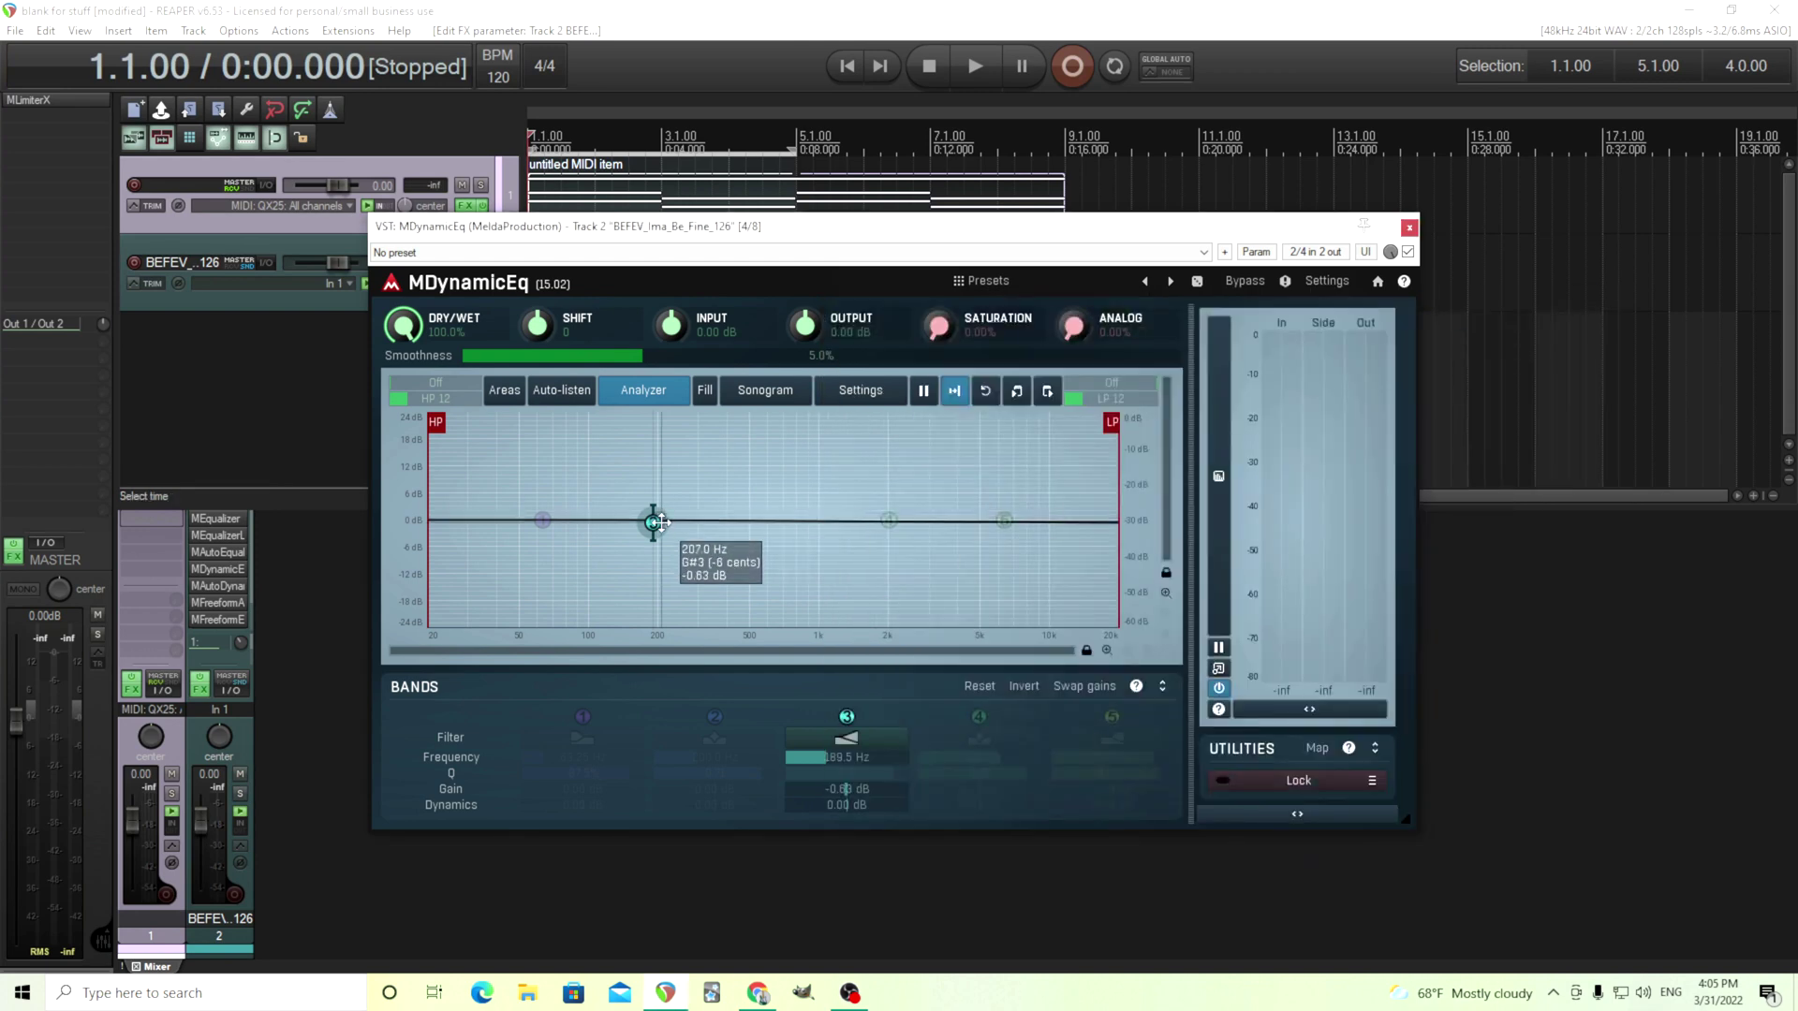
{"action": "left_click_drag", "start_coordinate": [652, 521], "coordinate": [773, 521]}
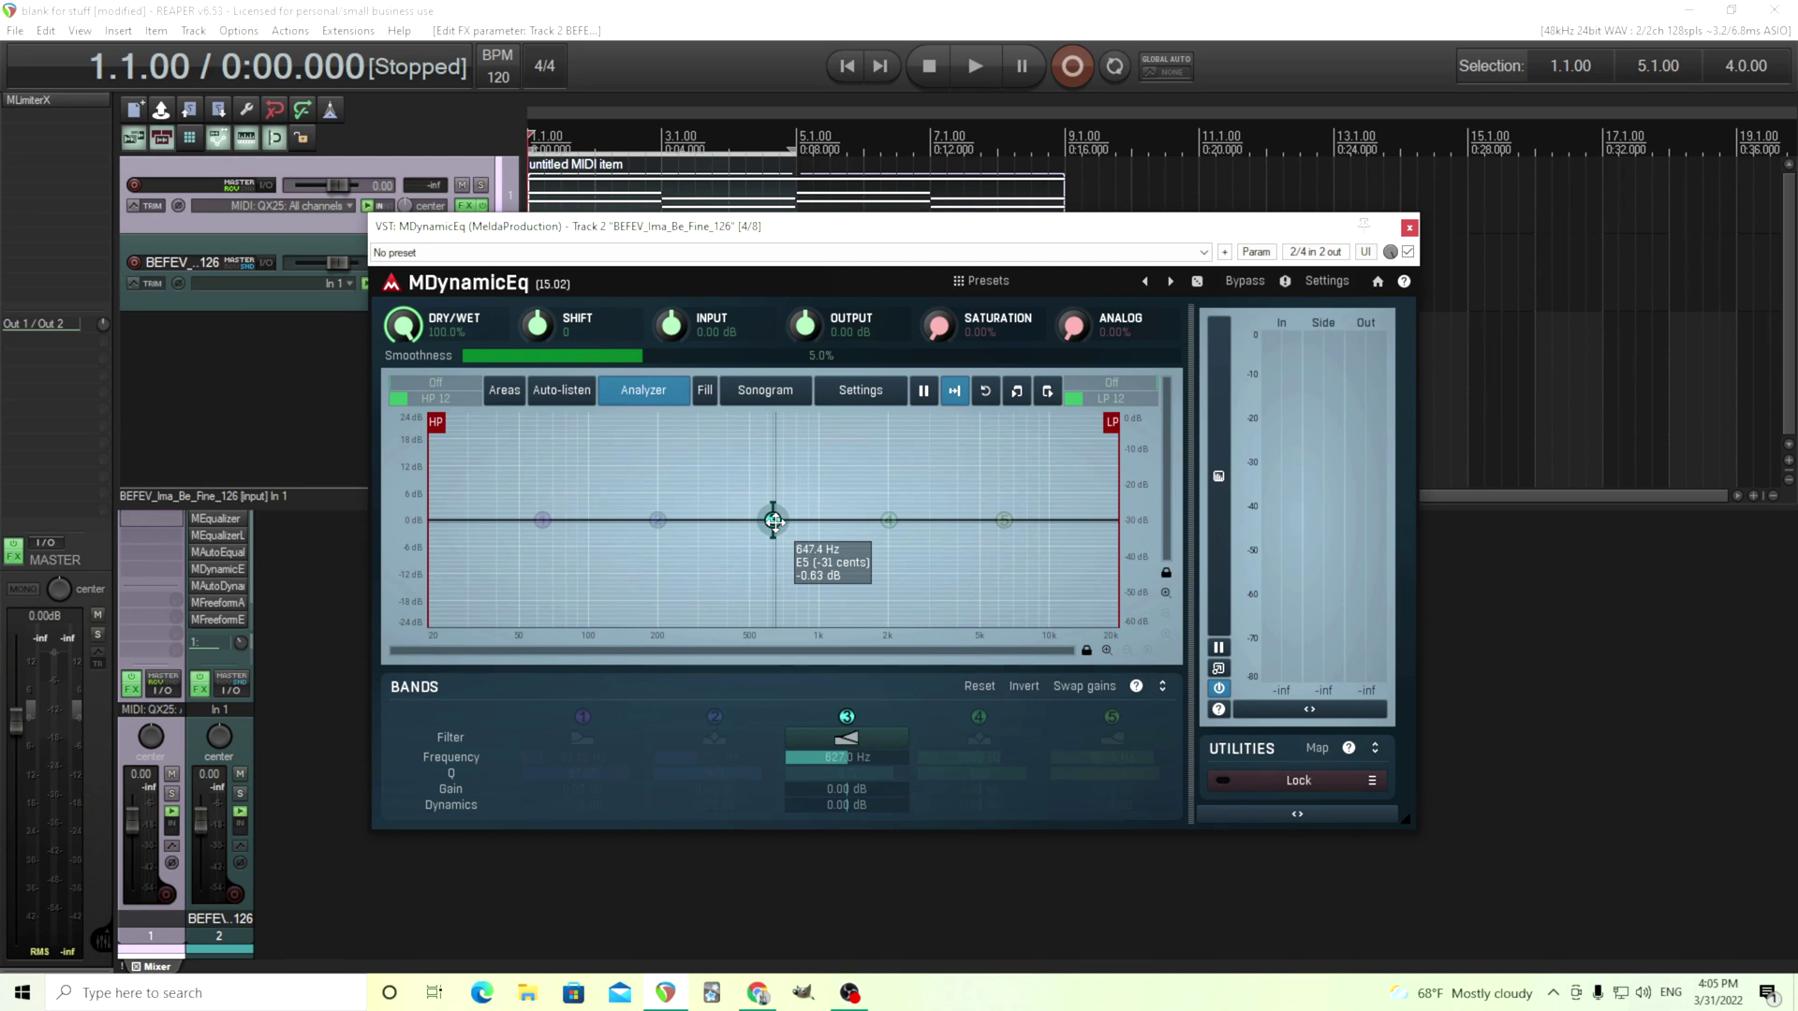
{"action": "double_click", "coordinate": [773, 521]}
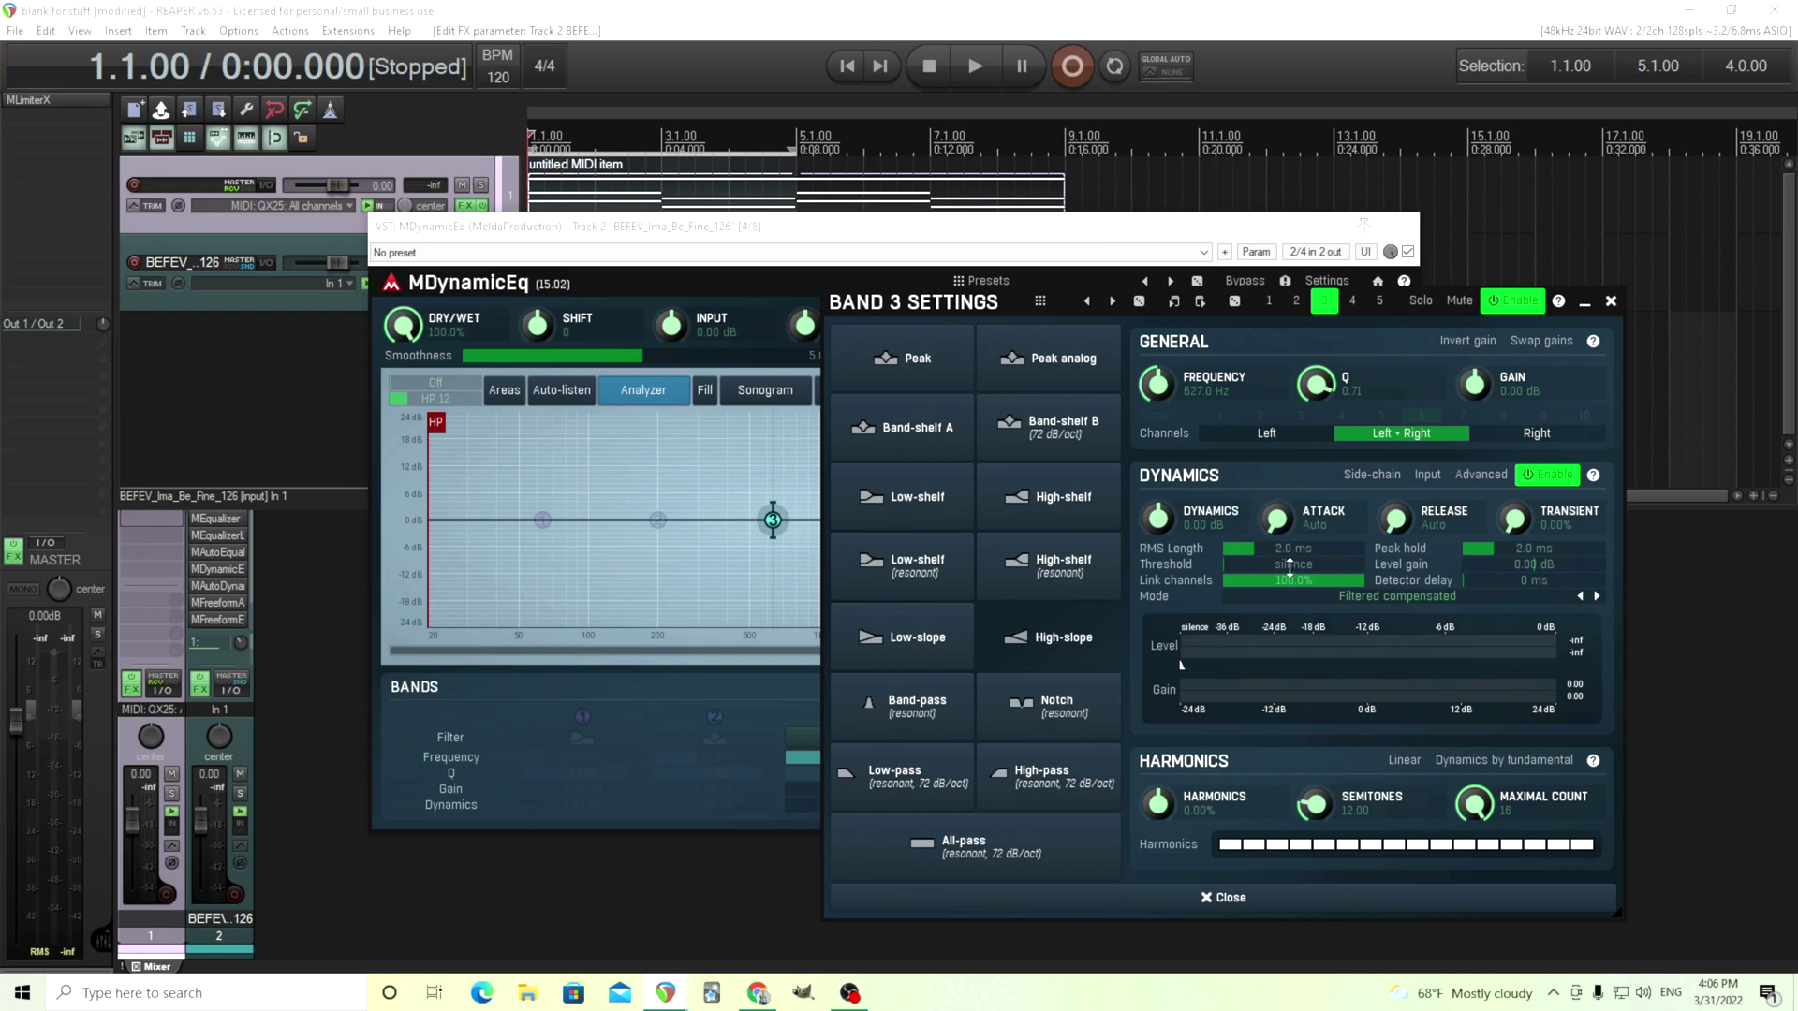
Step: Set band 3's dynamics to -19.01 dB, add 63.4% analog character, and close MDynamicEq
{"action": "mouse_move", "coordinate": [1157, 516]}
{"action": "left_mouse_down"}
{"action": "mouse_move", "coordinate": [1157, 580]}
{"action": "mouse_move", "coordinate": [1168, 518]}
{"action": "left_mouse_up"}
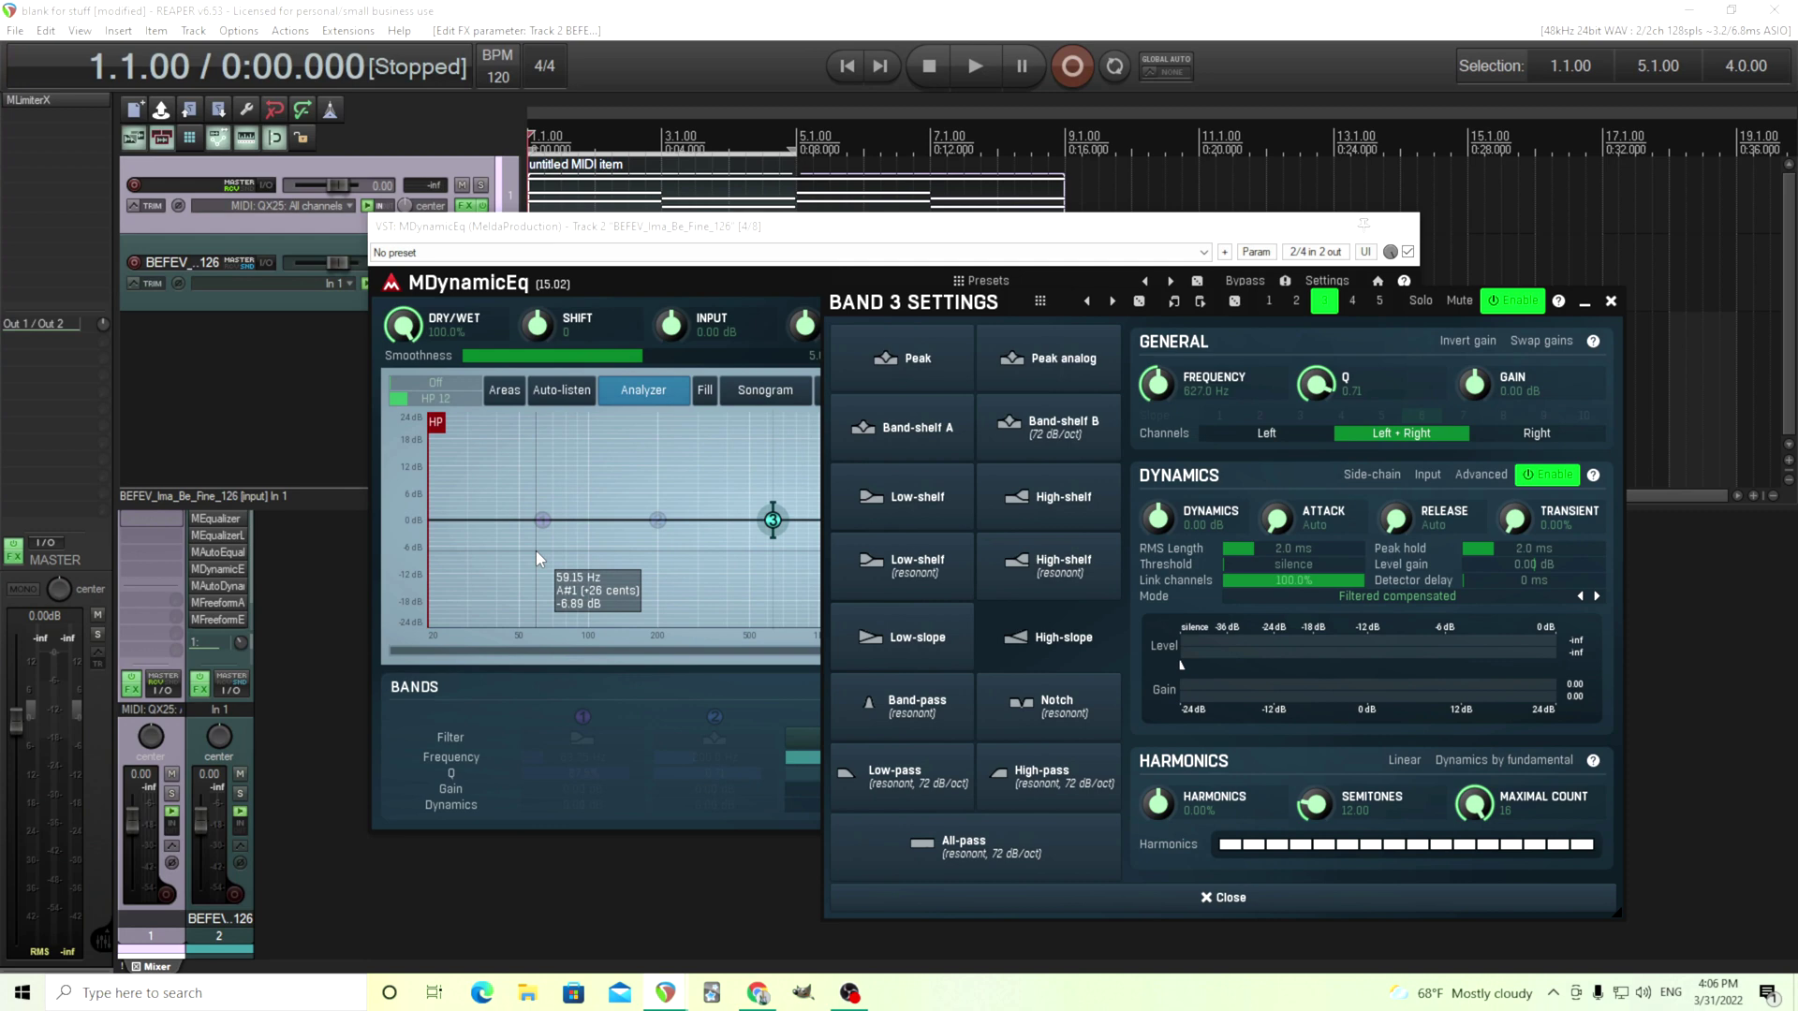
{"action": "left_click", "coordinate": [1325, 900]}
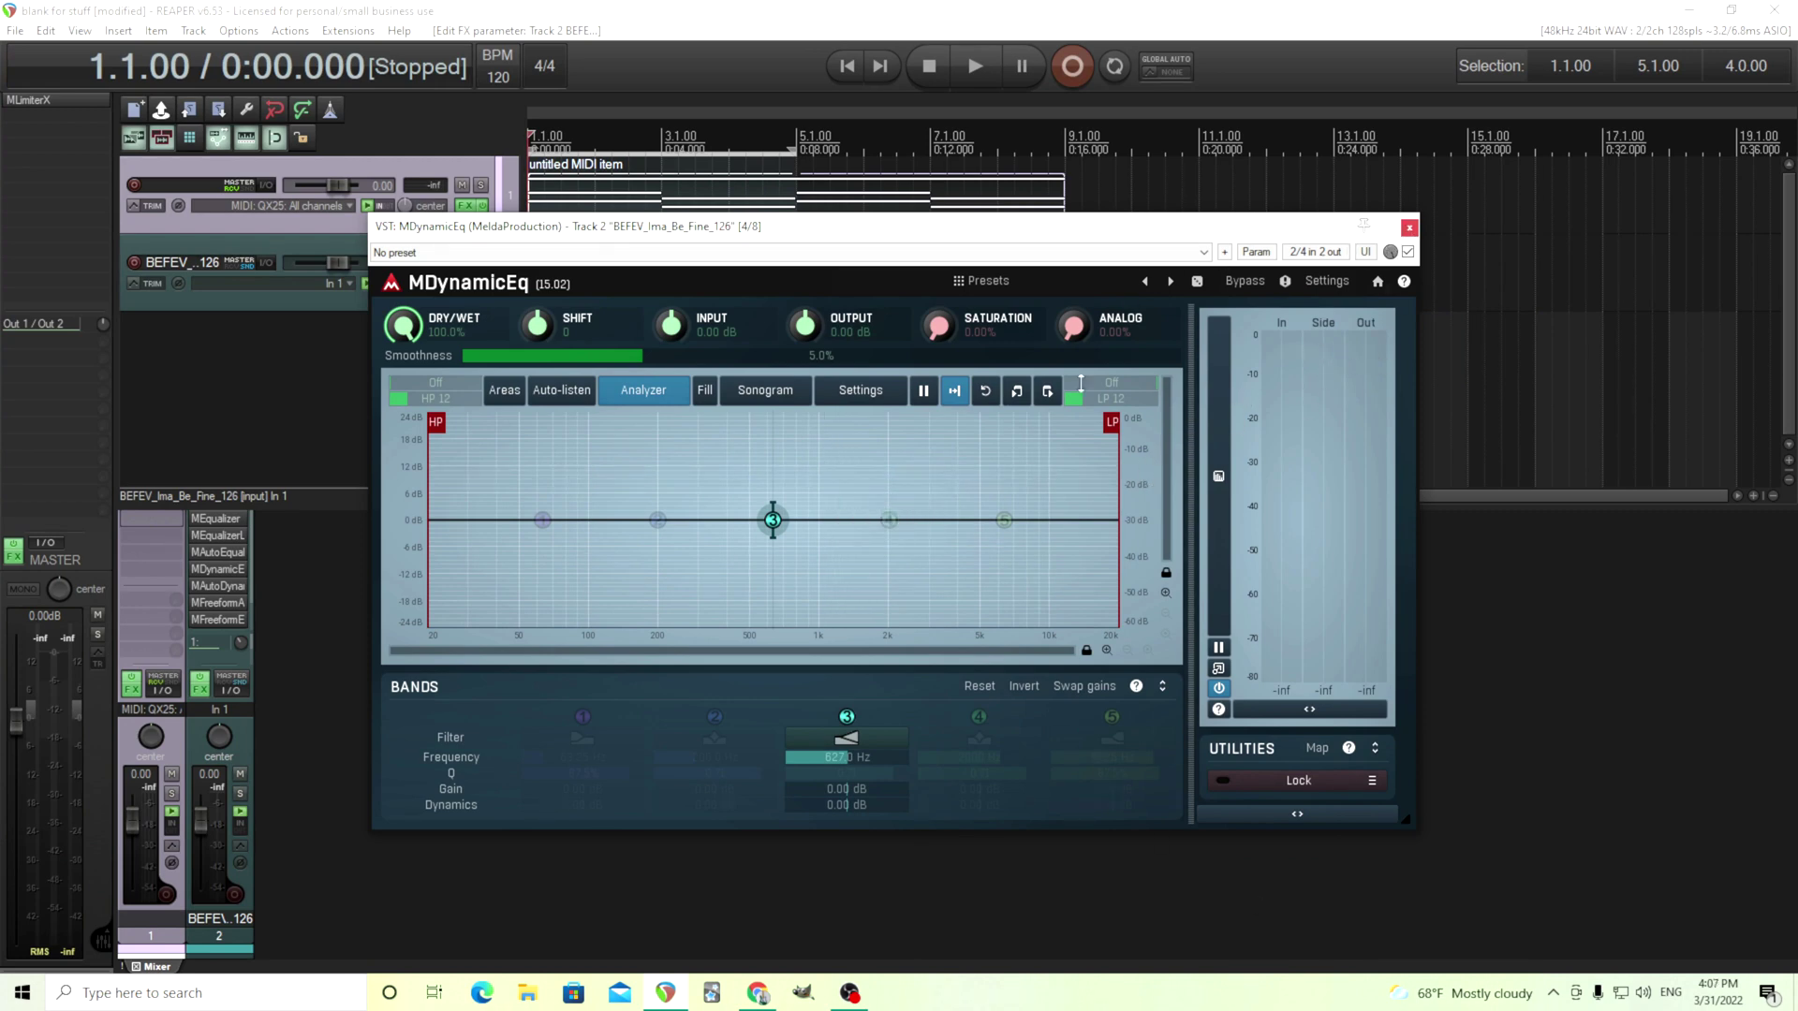
{"action": "left_click_drag", "start_coordinate": [1075, 327], "coordinate": [1073, 419]}
{"action": "left_click", "coordinate": [1409, 229]}
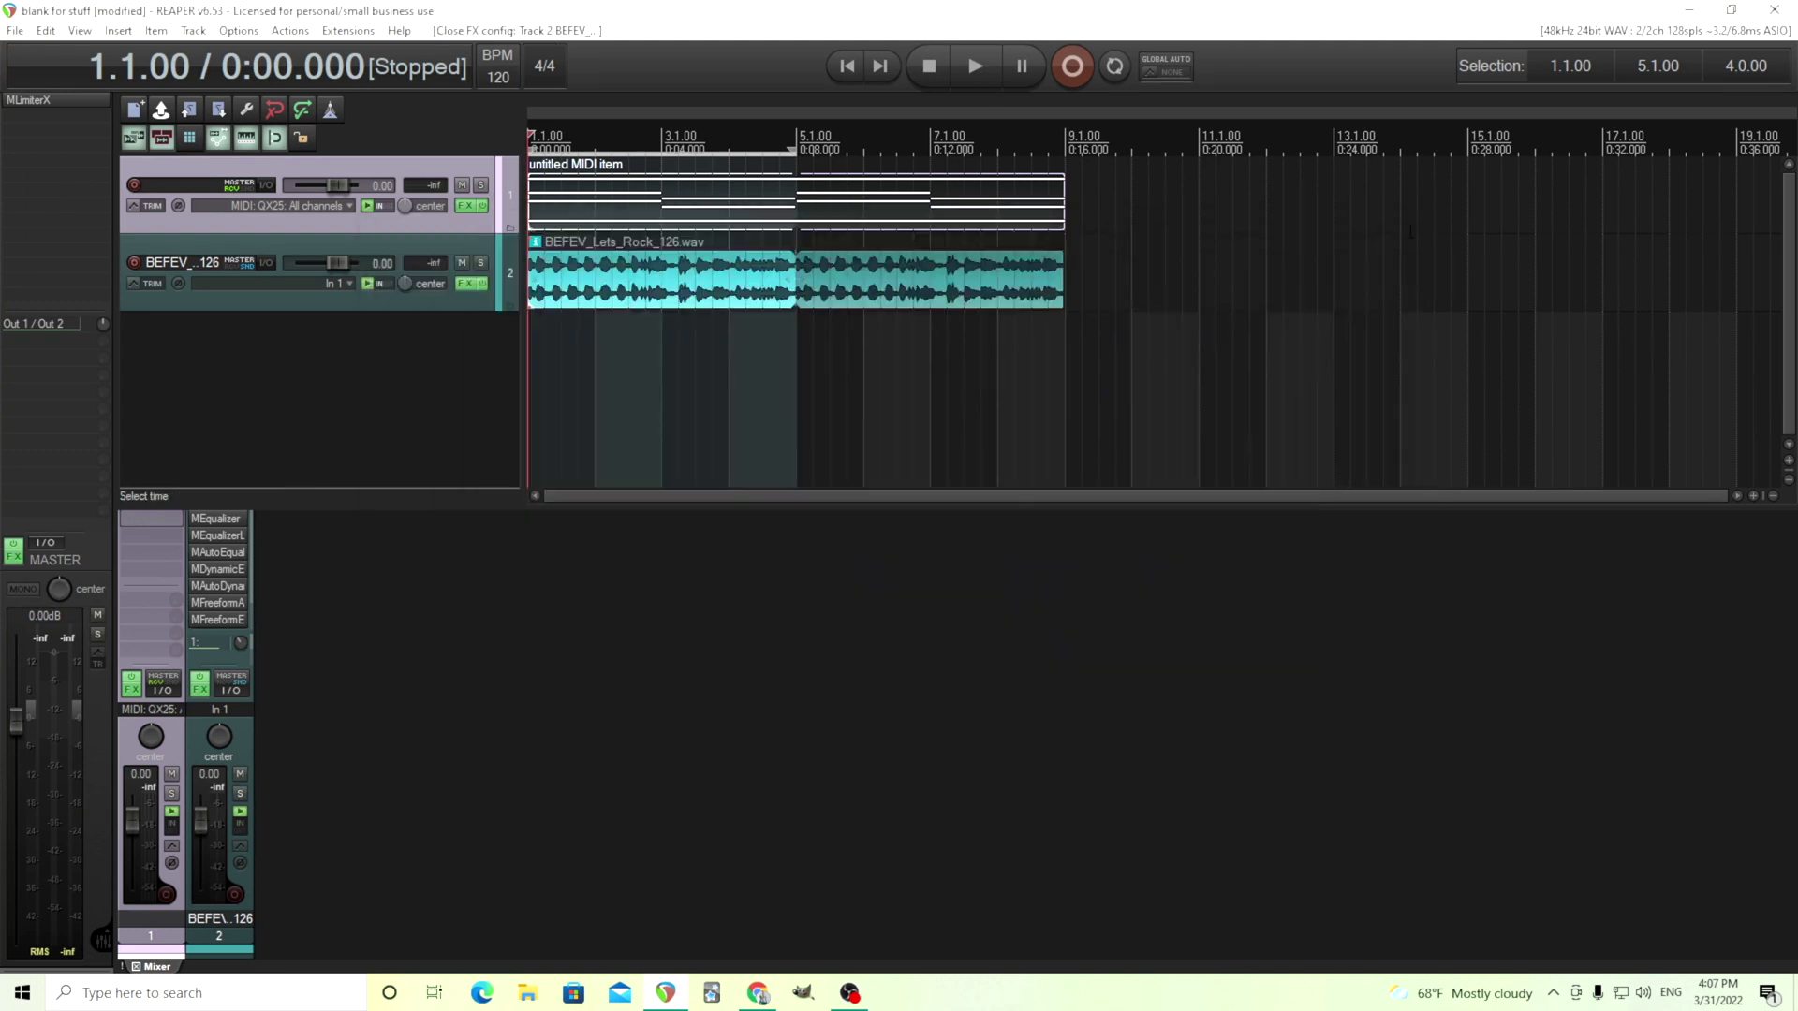
Step: Open MAutoDynamicEq, check band 4's settings, and enable the low-pass filter near 6 kHz
{"action": "left_click", "coordinate": [218, 587]}
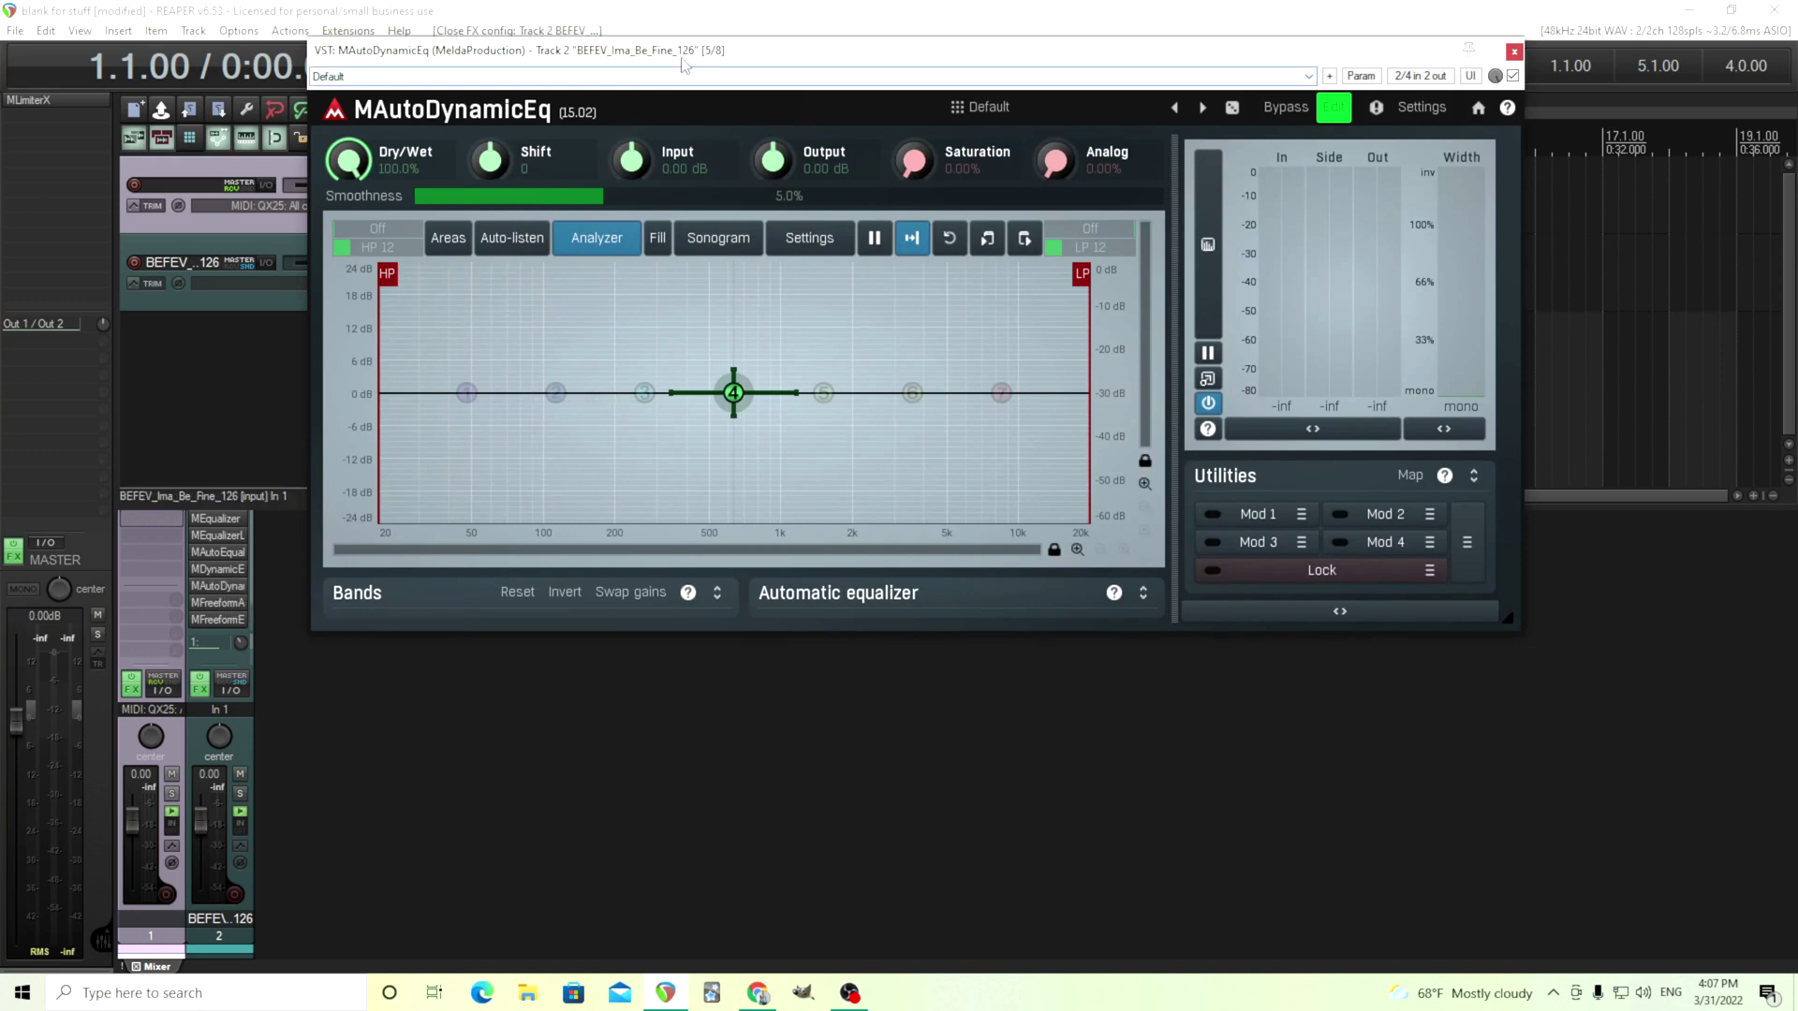
{"action": "left_click_drag", "start_coordinate": [681, 60], "coordinate": [735, 235]}
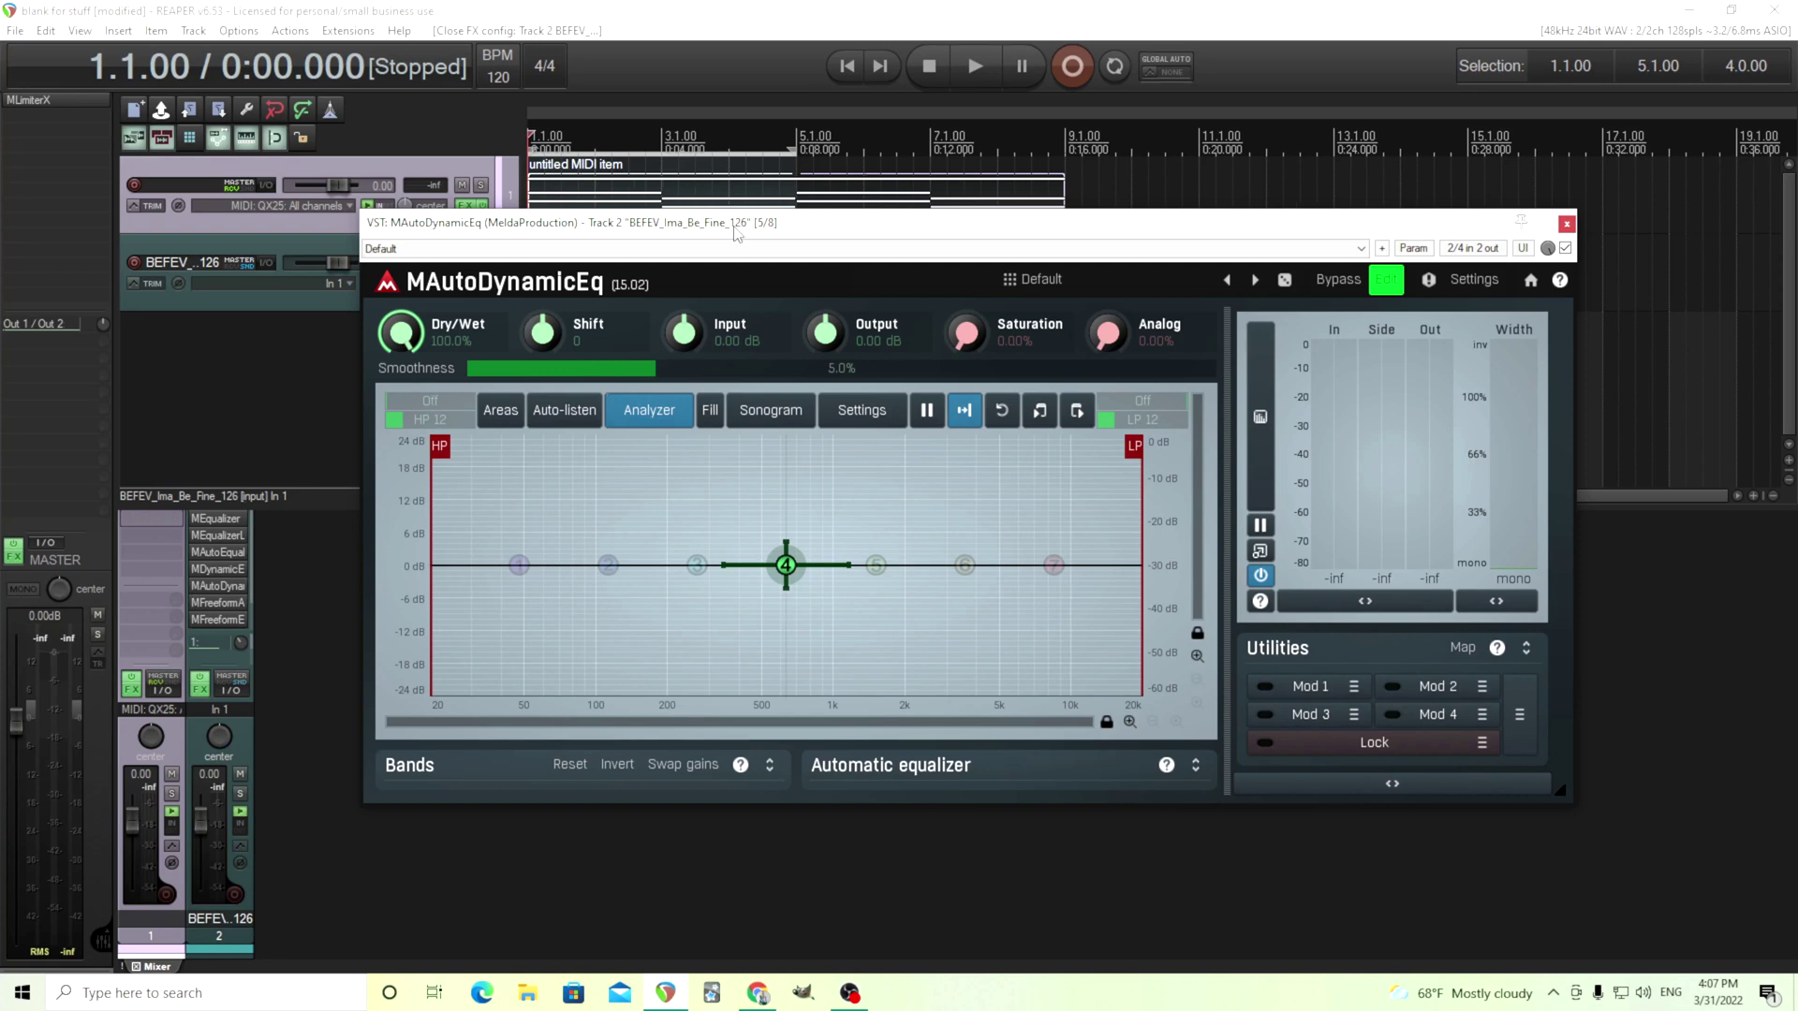
{"action": "double_click", "coordinate": [786, 564]}
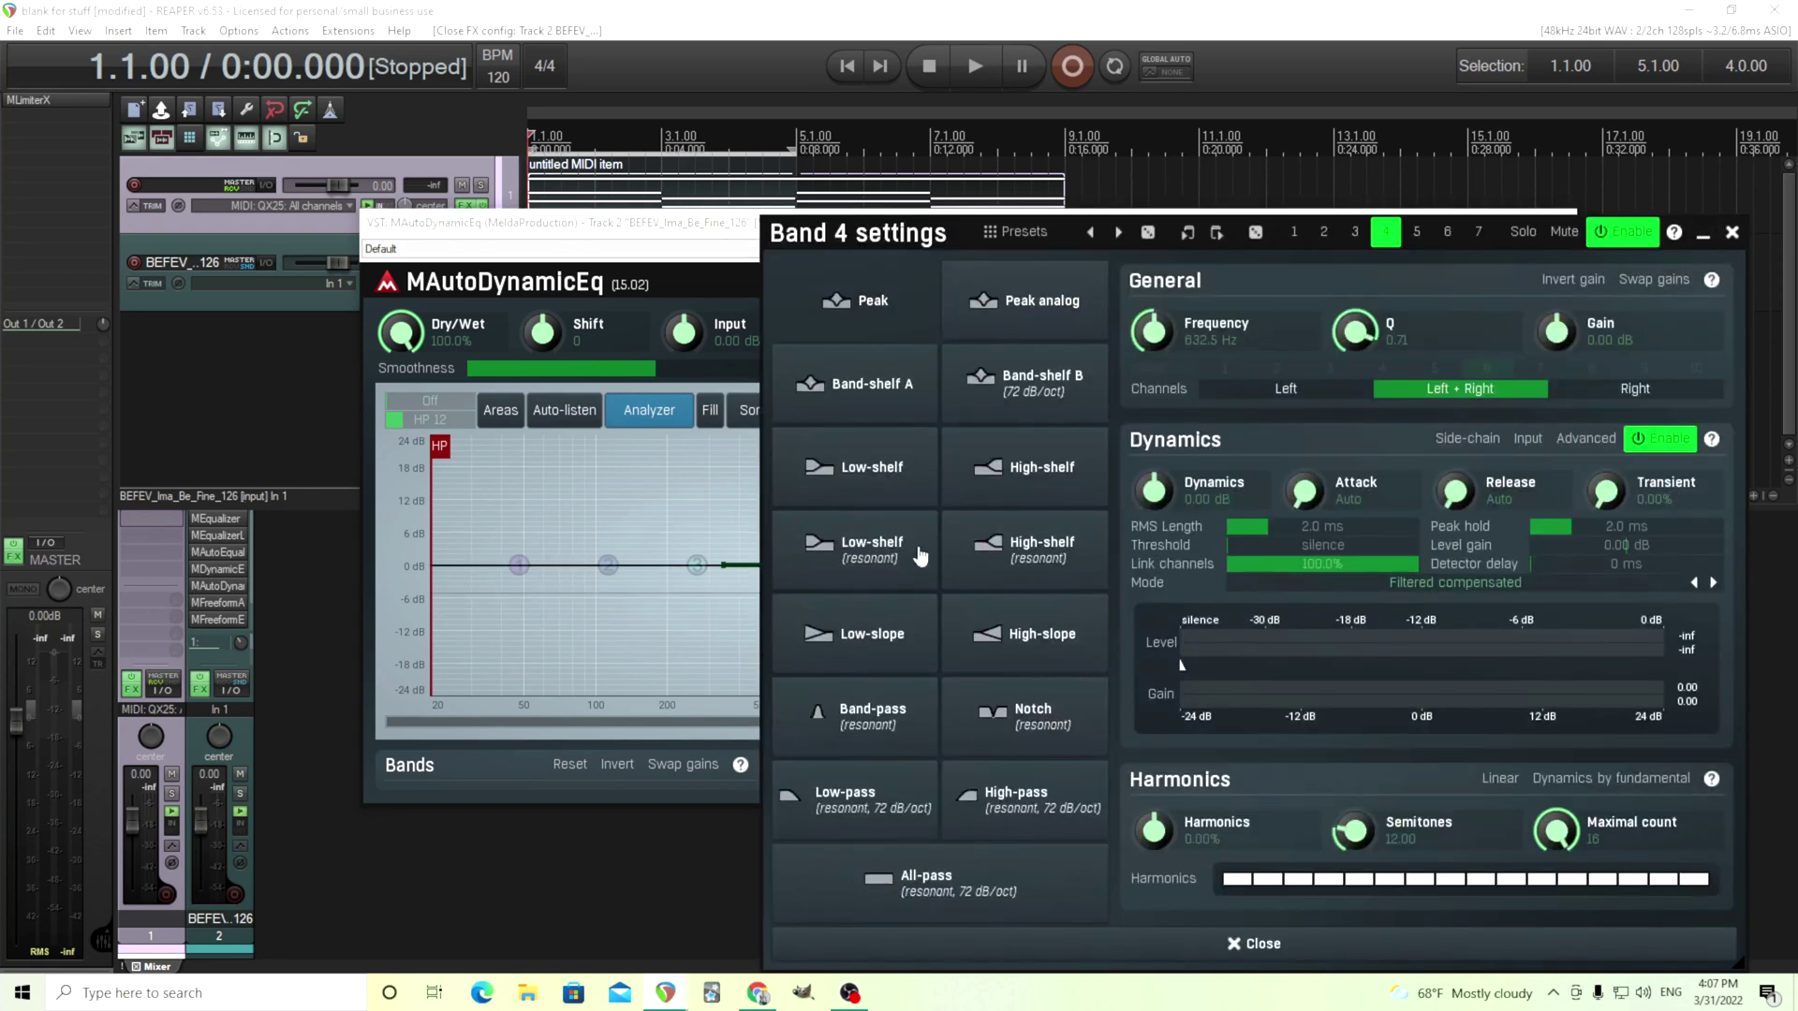
{"action": "left_click", "coordinate": [1731, 232]}
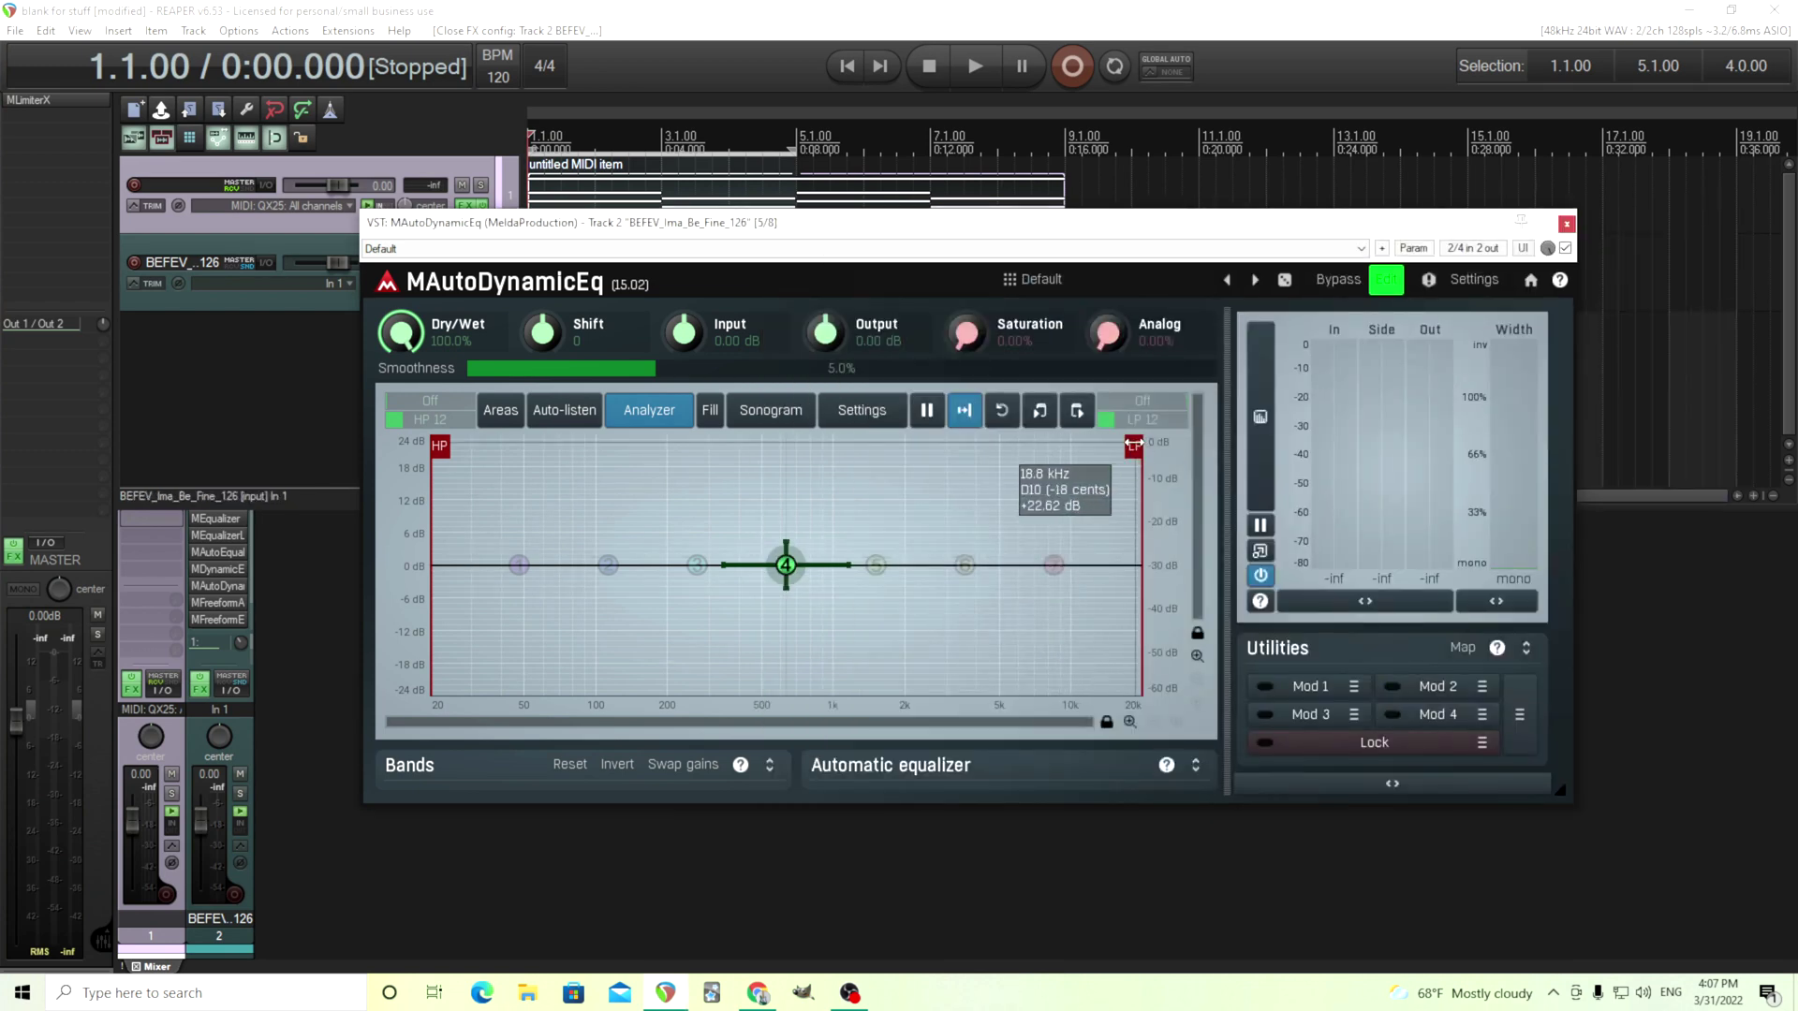
{"action": "mouse_move", "coordinate": [1134, 447]}
{"action": "left_mouse_down"}
{"action": "mouse_move", "coordinate": [1011, 459]}
{"action": "mouse_move", "coordinate": [1137, 459]}
{"action": "left_mouse_up"}
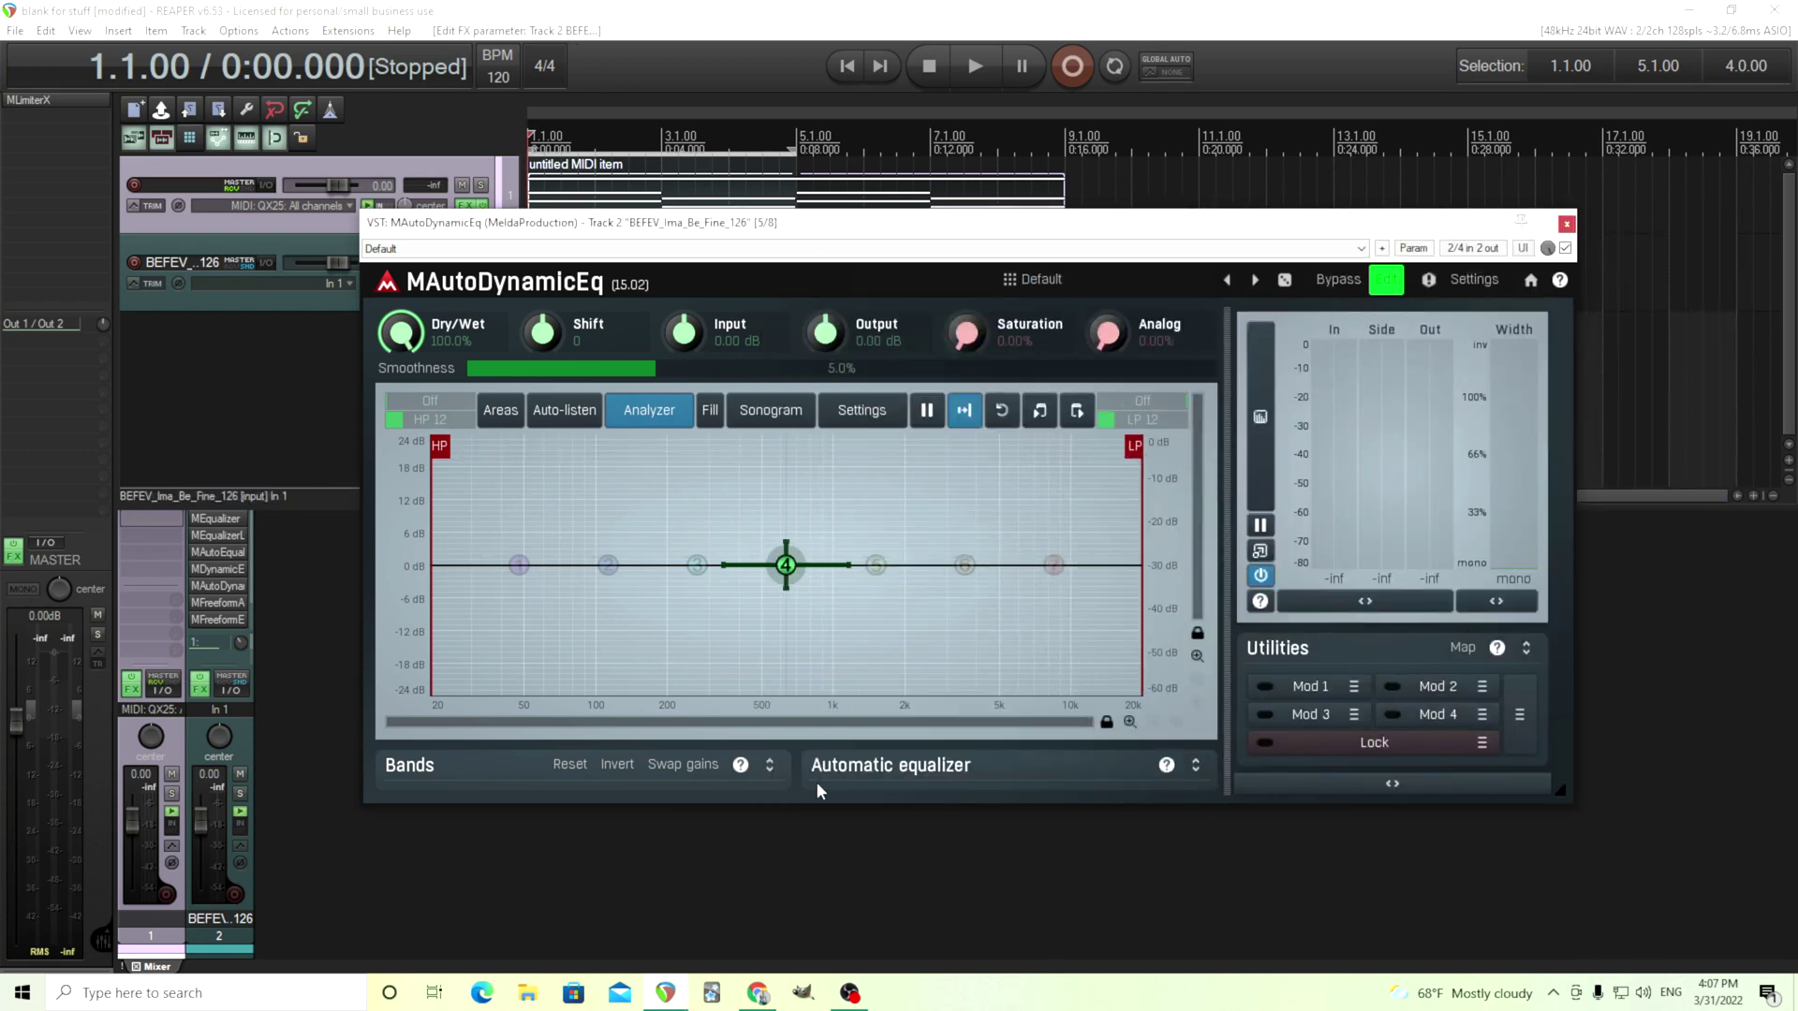
Step: Expand and collapse the Bands panel, then expand the Automatic equalizer section
{"action": "left_click", "coordinate": [769, 765]}
{"action": "left_click", "coordinate": [1184, 687]}
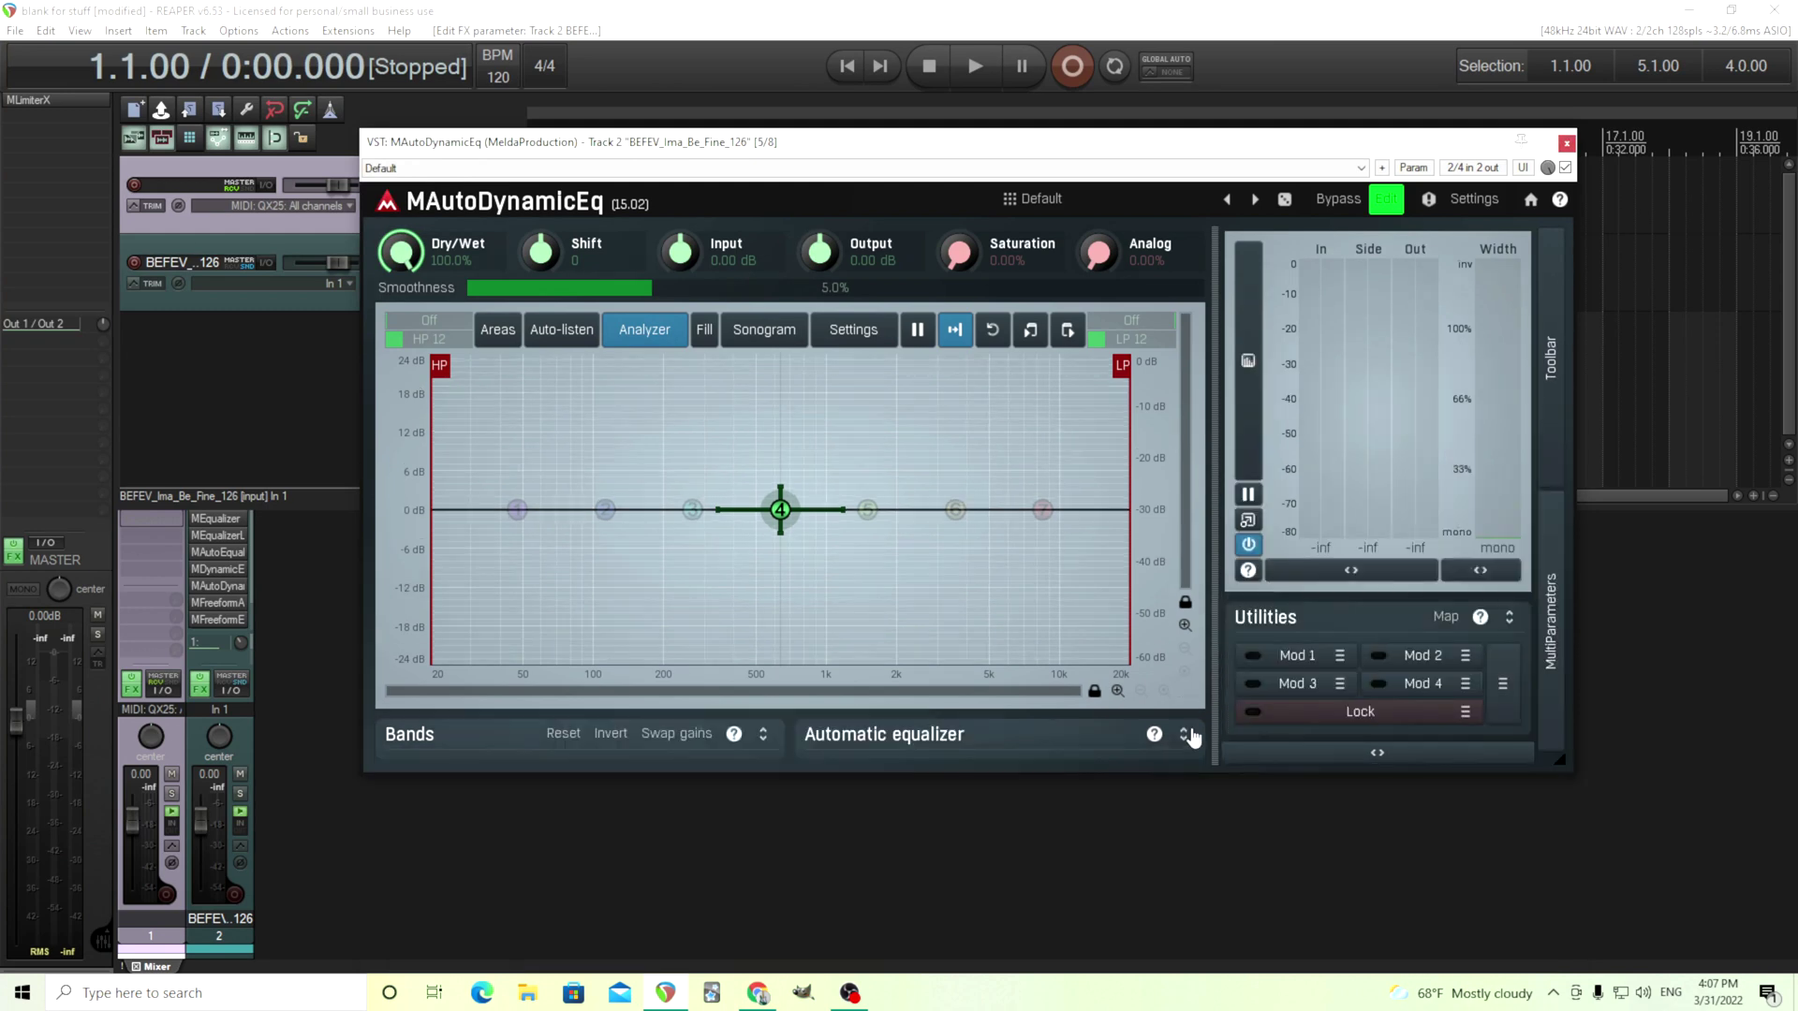
{"action": "left_click", "coordinate": [1184, 734]}
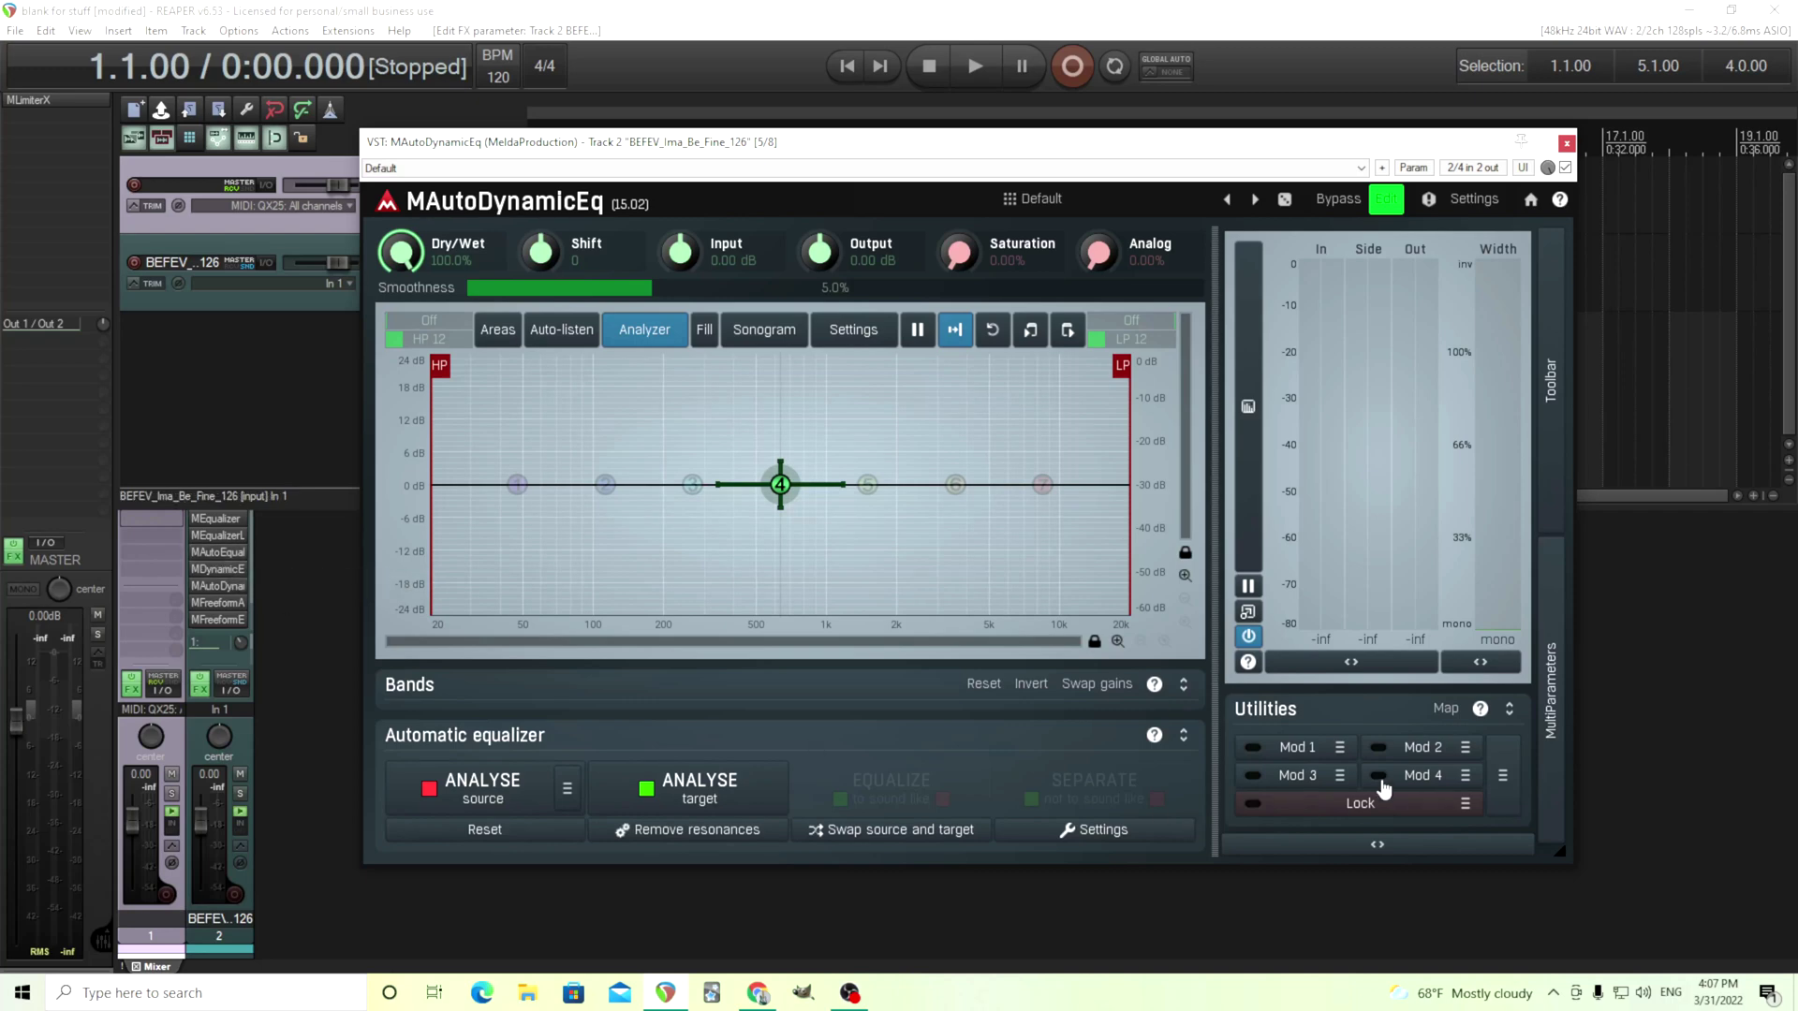
Step: Show MAutoDynamicEq's multiparameters list, then check MDynamicEq's multiparameters list and close MDynamicEq
{"action": "left_click", "coordinate": [1542, 665]}
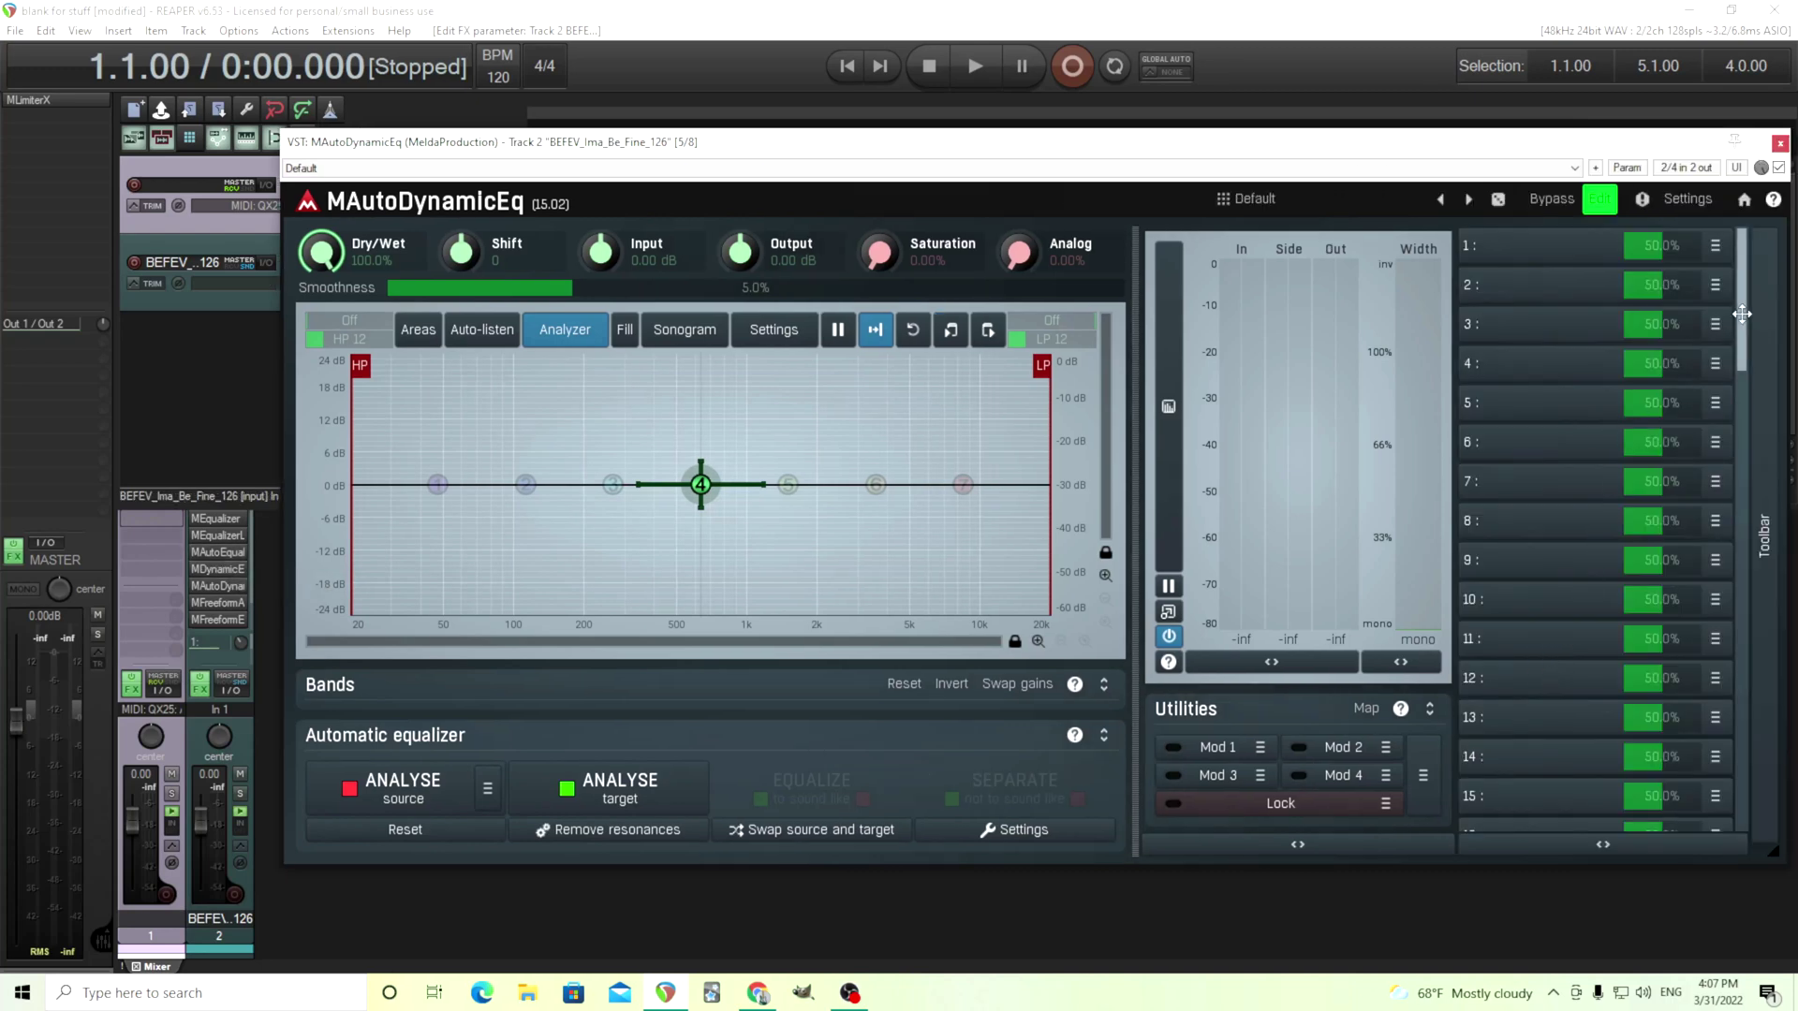
{"action": "left_click_drag", "start_coordinate": [1743, 332], "coordinate": [1760, 291]}
{"action": "left_click", "coordinate": [216, 570]}
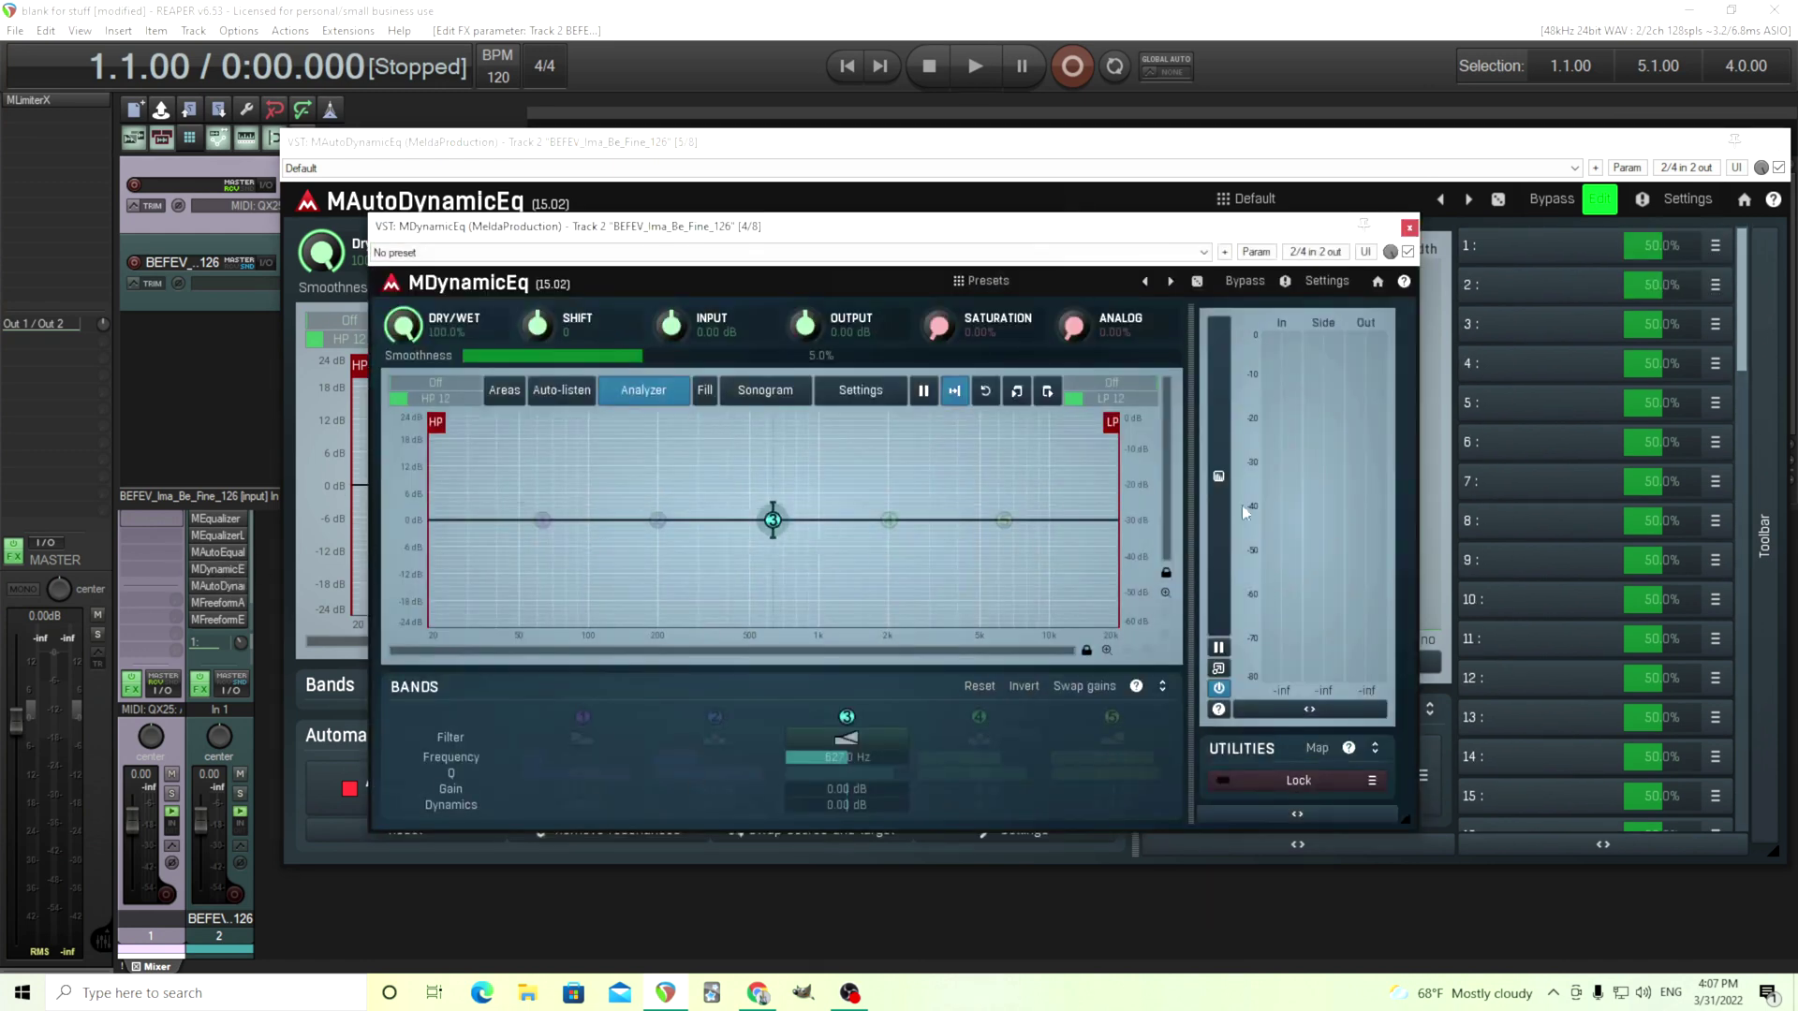
{"action": "left_click", "coordinate": [1359, 820]}
{"action": "left_click", "coordinate": [1232, 695]}
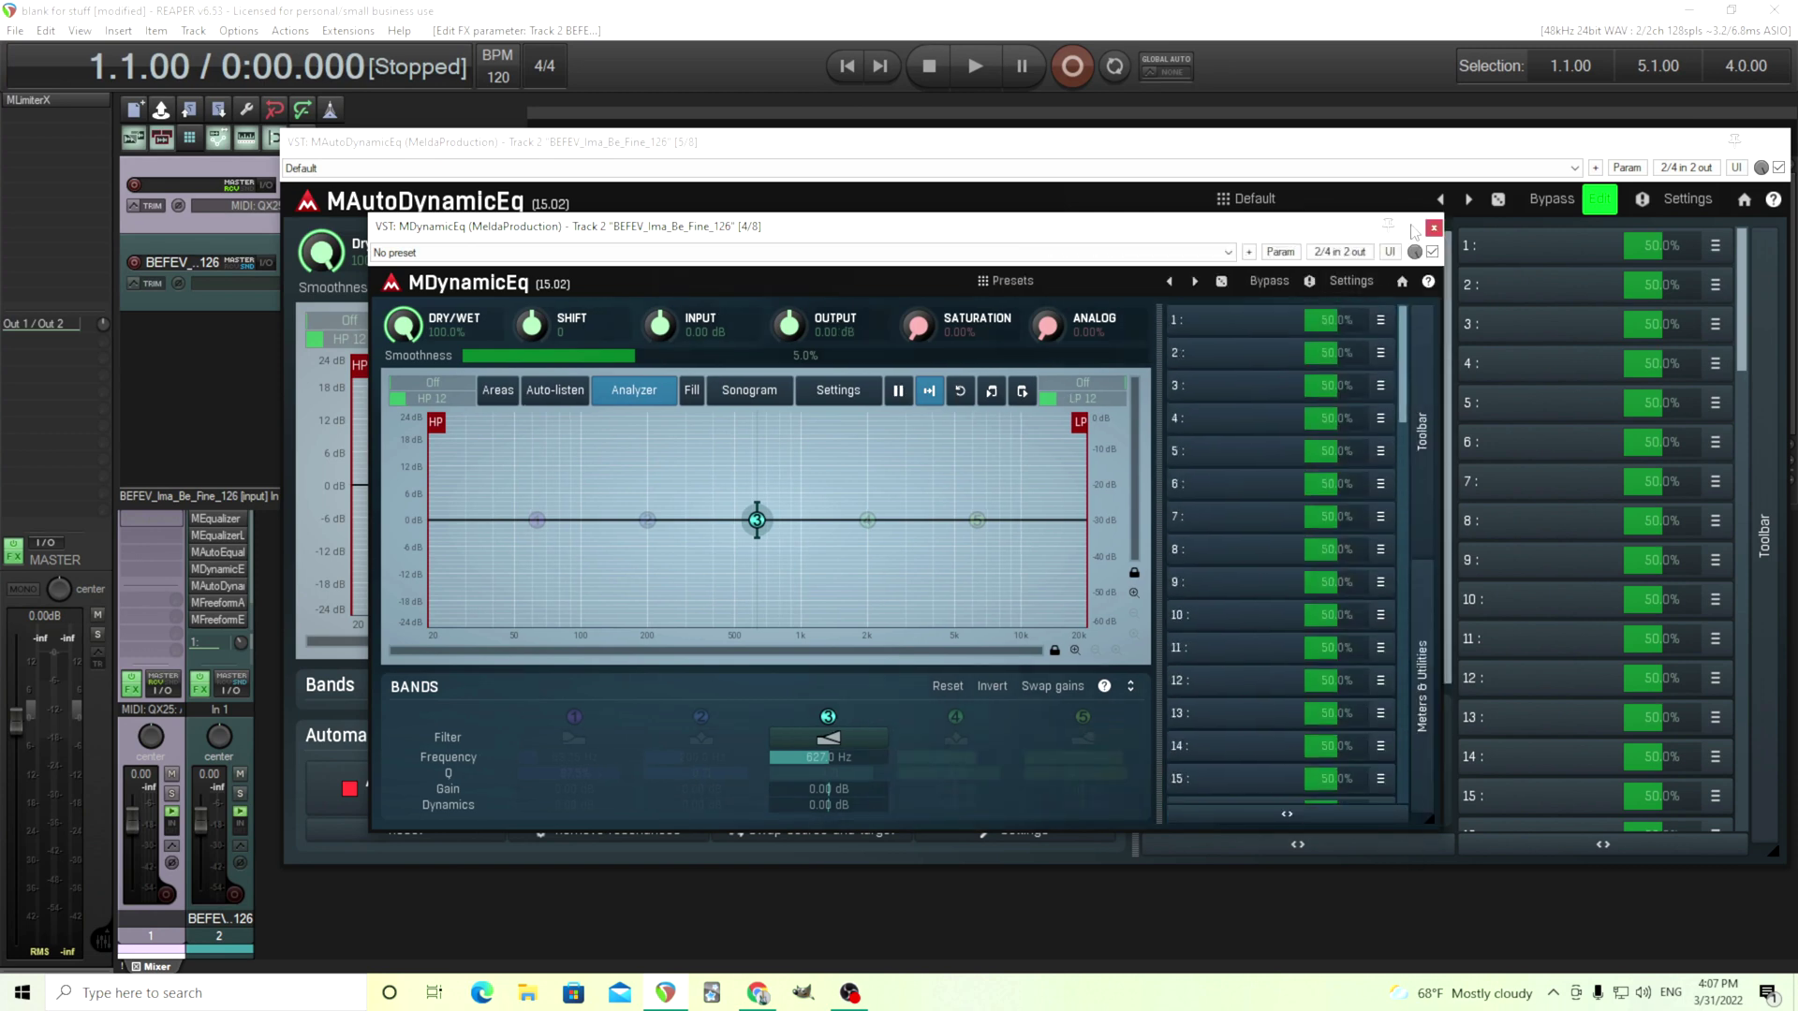
{"action": "left_click", "coordinate": [1432, 227]}
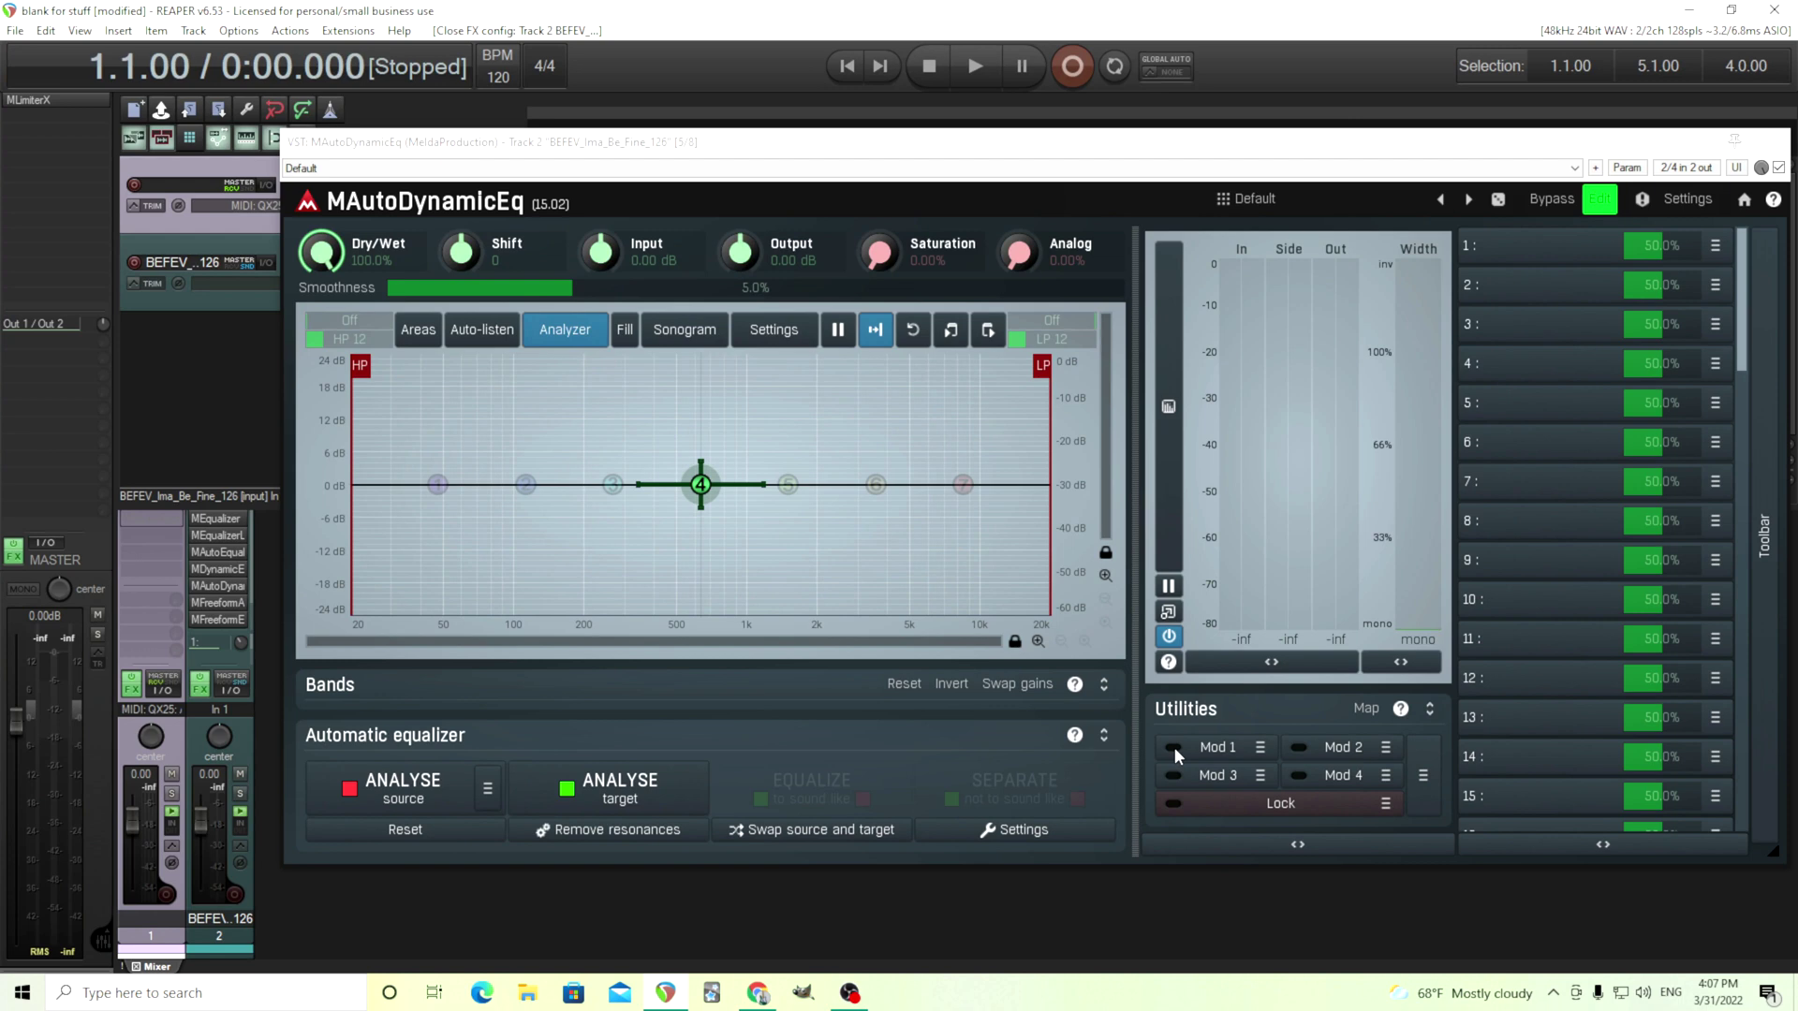
Step: Record Mod 1 moving band 4 to about 475 Hz, -11 dB, then open the Modulator 1 editor
{"action": "left_click", "coordinate": [1257, 746]}
{"action": "left_click", "coordinate": [1481, 816]}
{"action": "left_click_drag", "start_coordinate": [700, 484], "coordinate": [769, 514]}
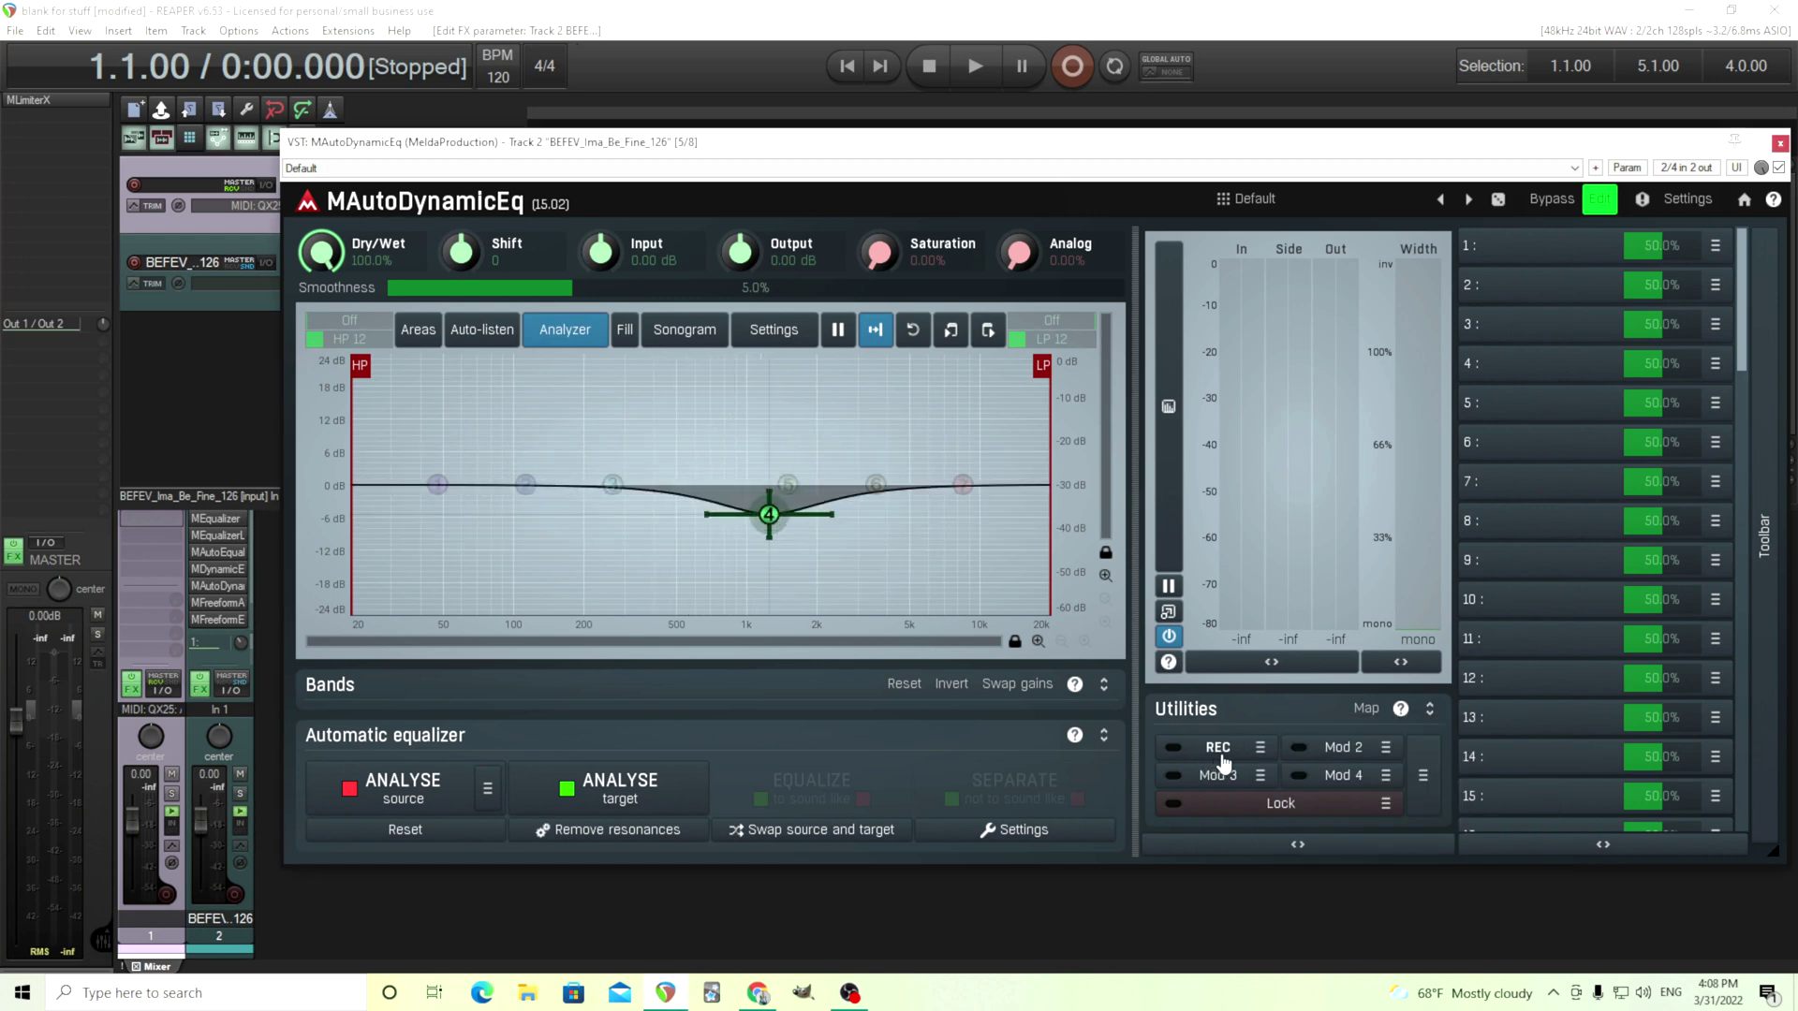
{"action": "left_click", "coordinate": [1196, 752]}
{"action": "left_click", "coordinate": [1175, 749]}
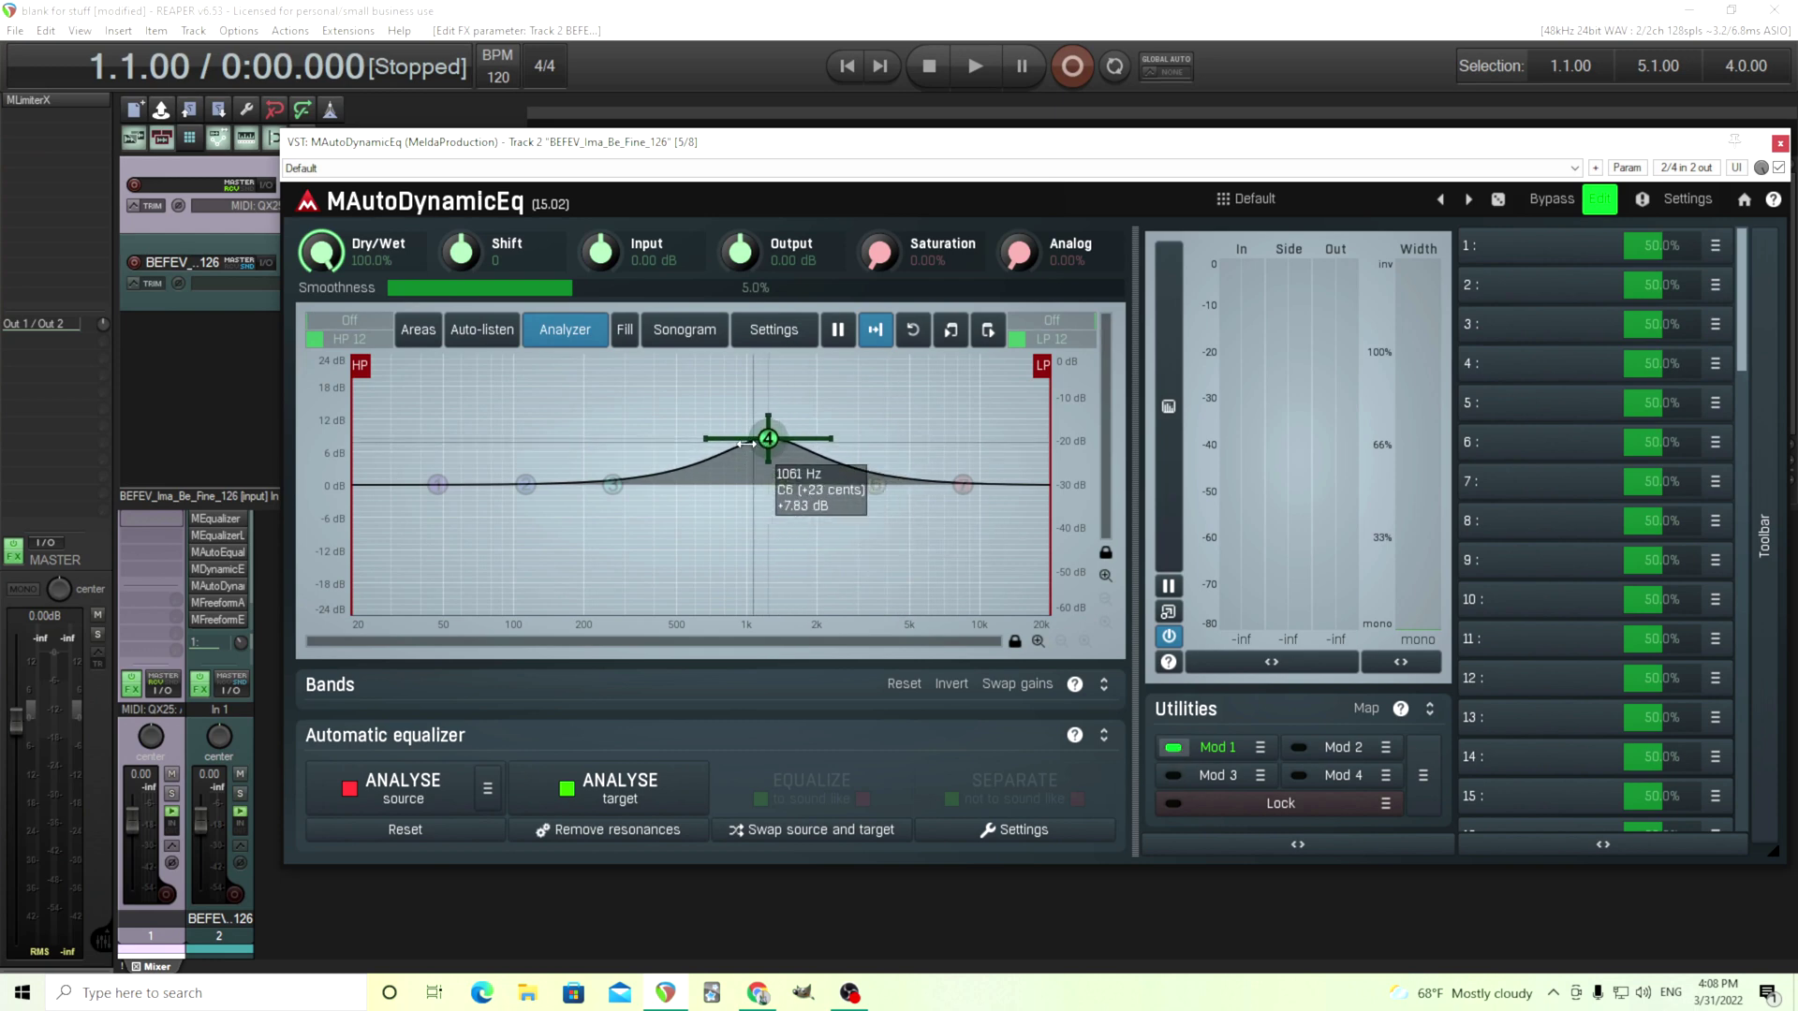
{"action": "left_click", "coordinate": [1173, 748]}
{"action": "left_click", "coordinate": [1232, 754]}
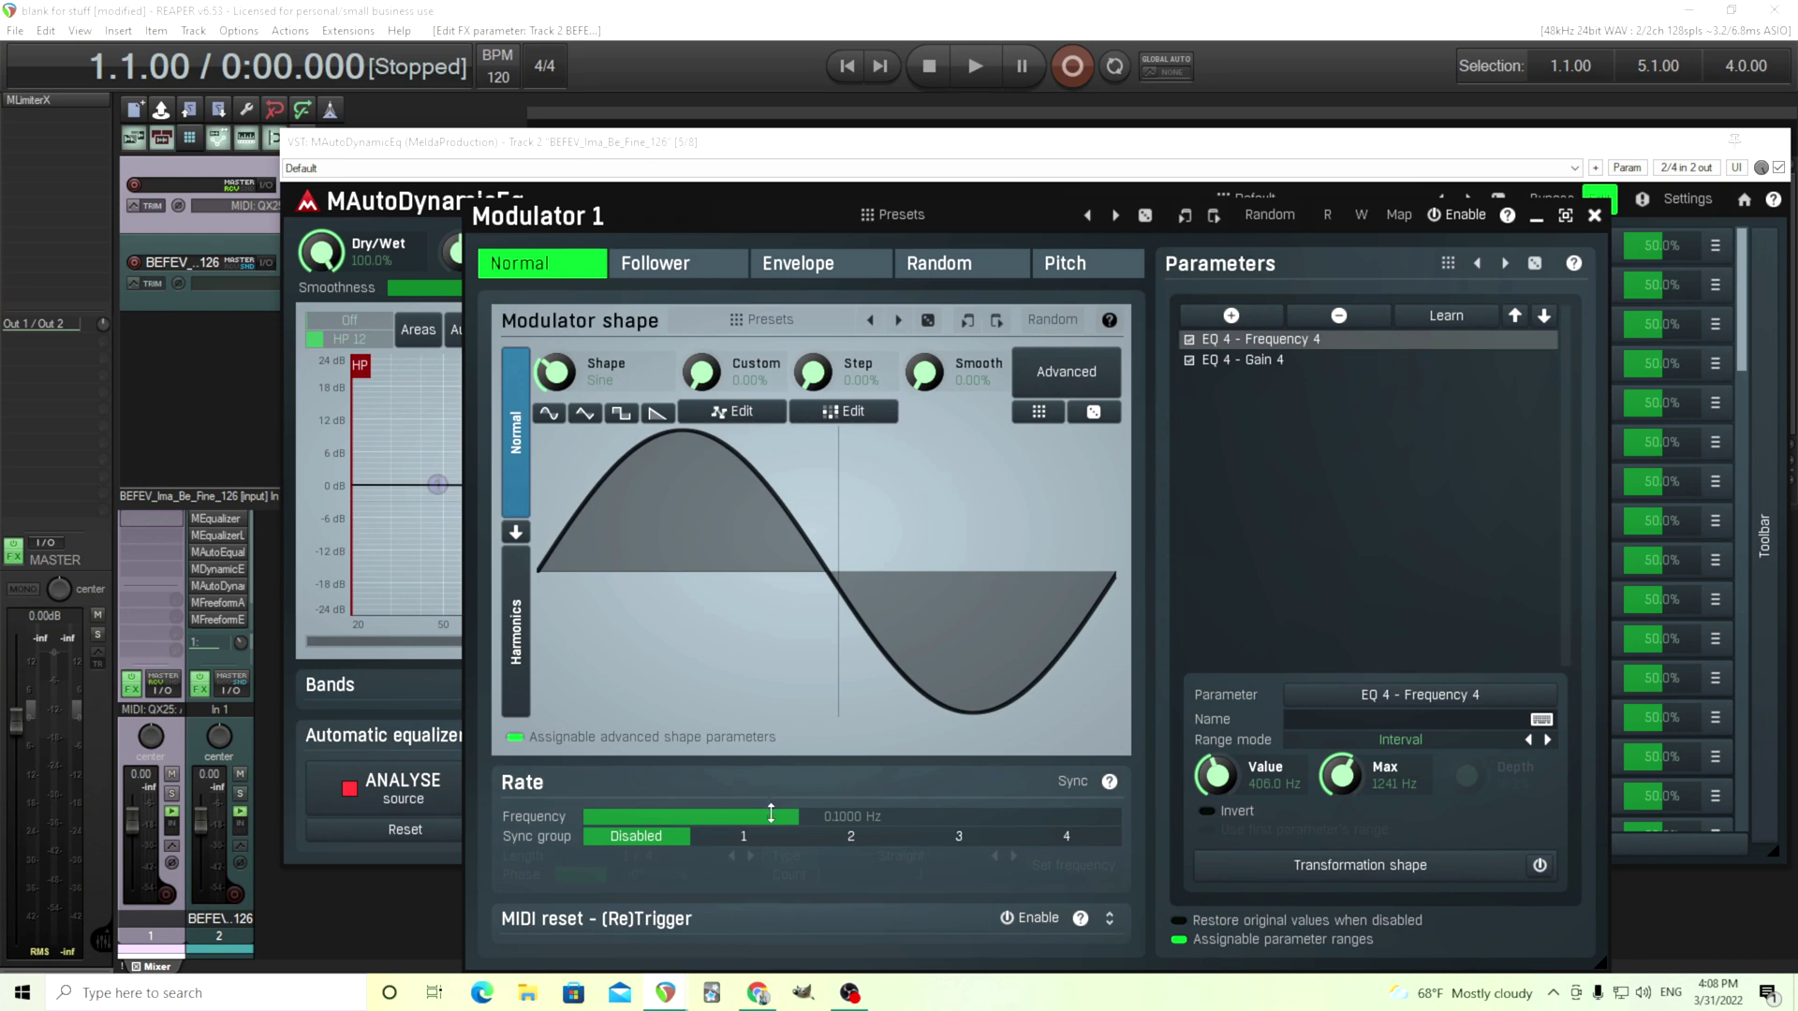
Step: Try Modulator 1's Follower, Envelope, Random (raising LFO amount) and Pitch modes
{"action": "left_click", "coordinate": [680, 201]}
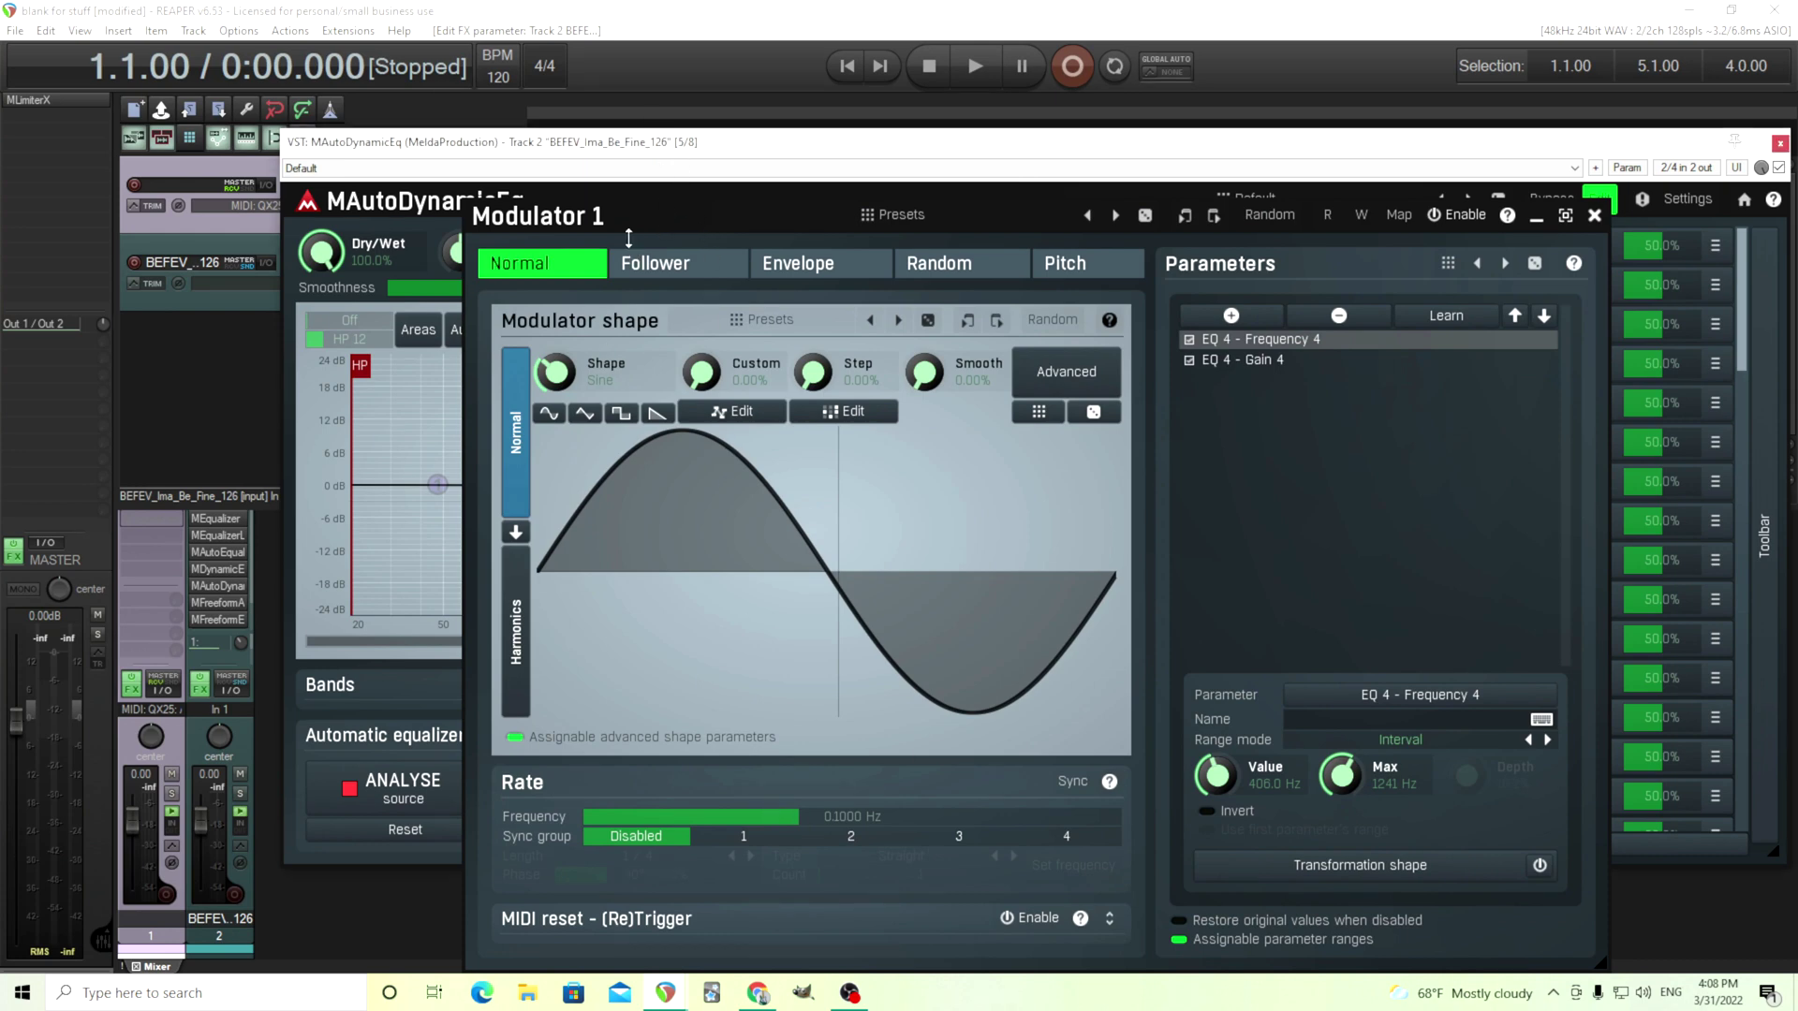
{"action": "left_click", "coordinate": [676, 271]}
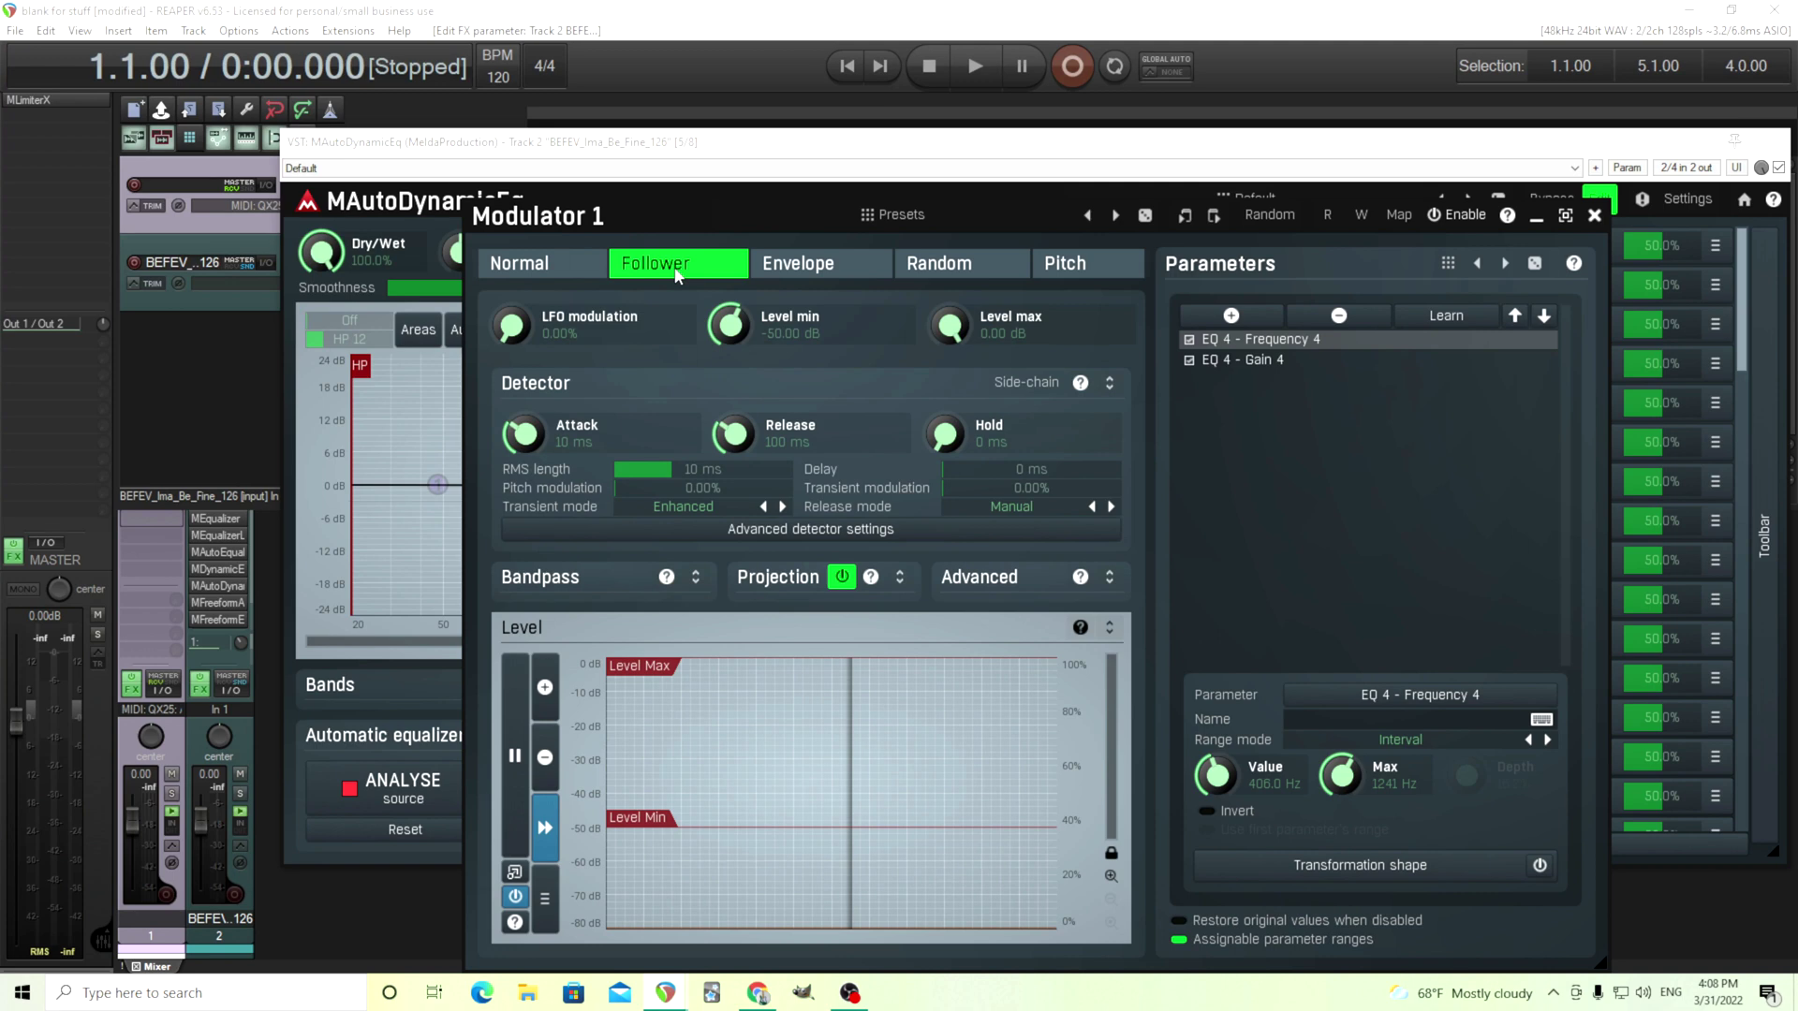
{"action": "left_click", "coordinate": [818, 266]}
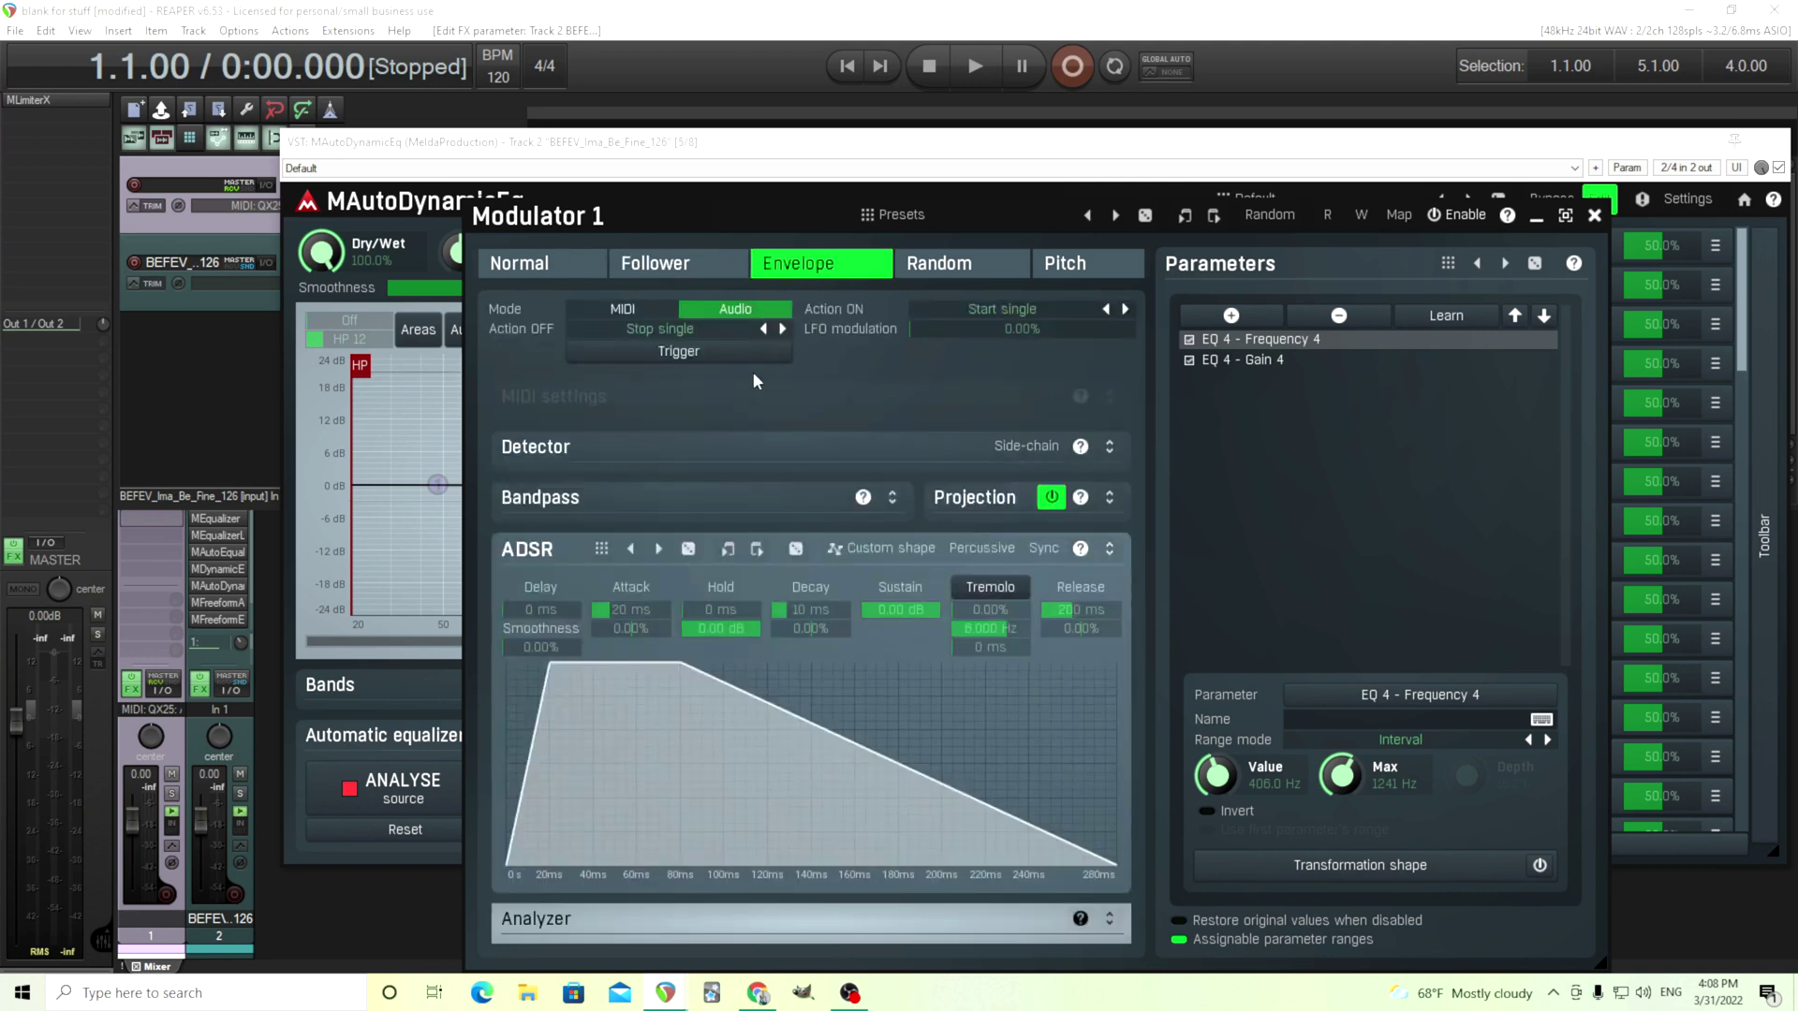
{"action": "left_click", "coordinate": [915, 277]}
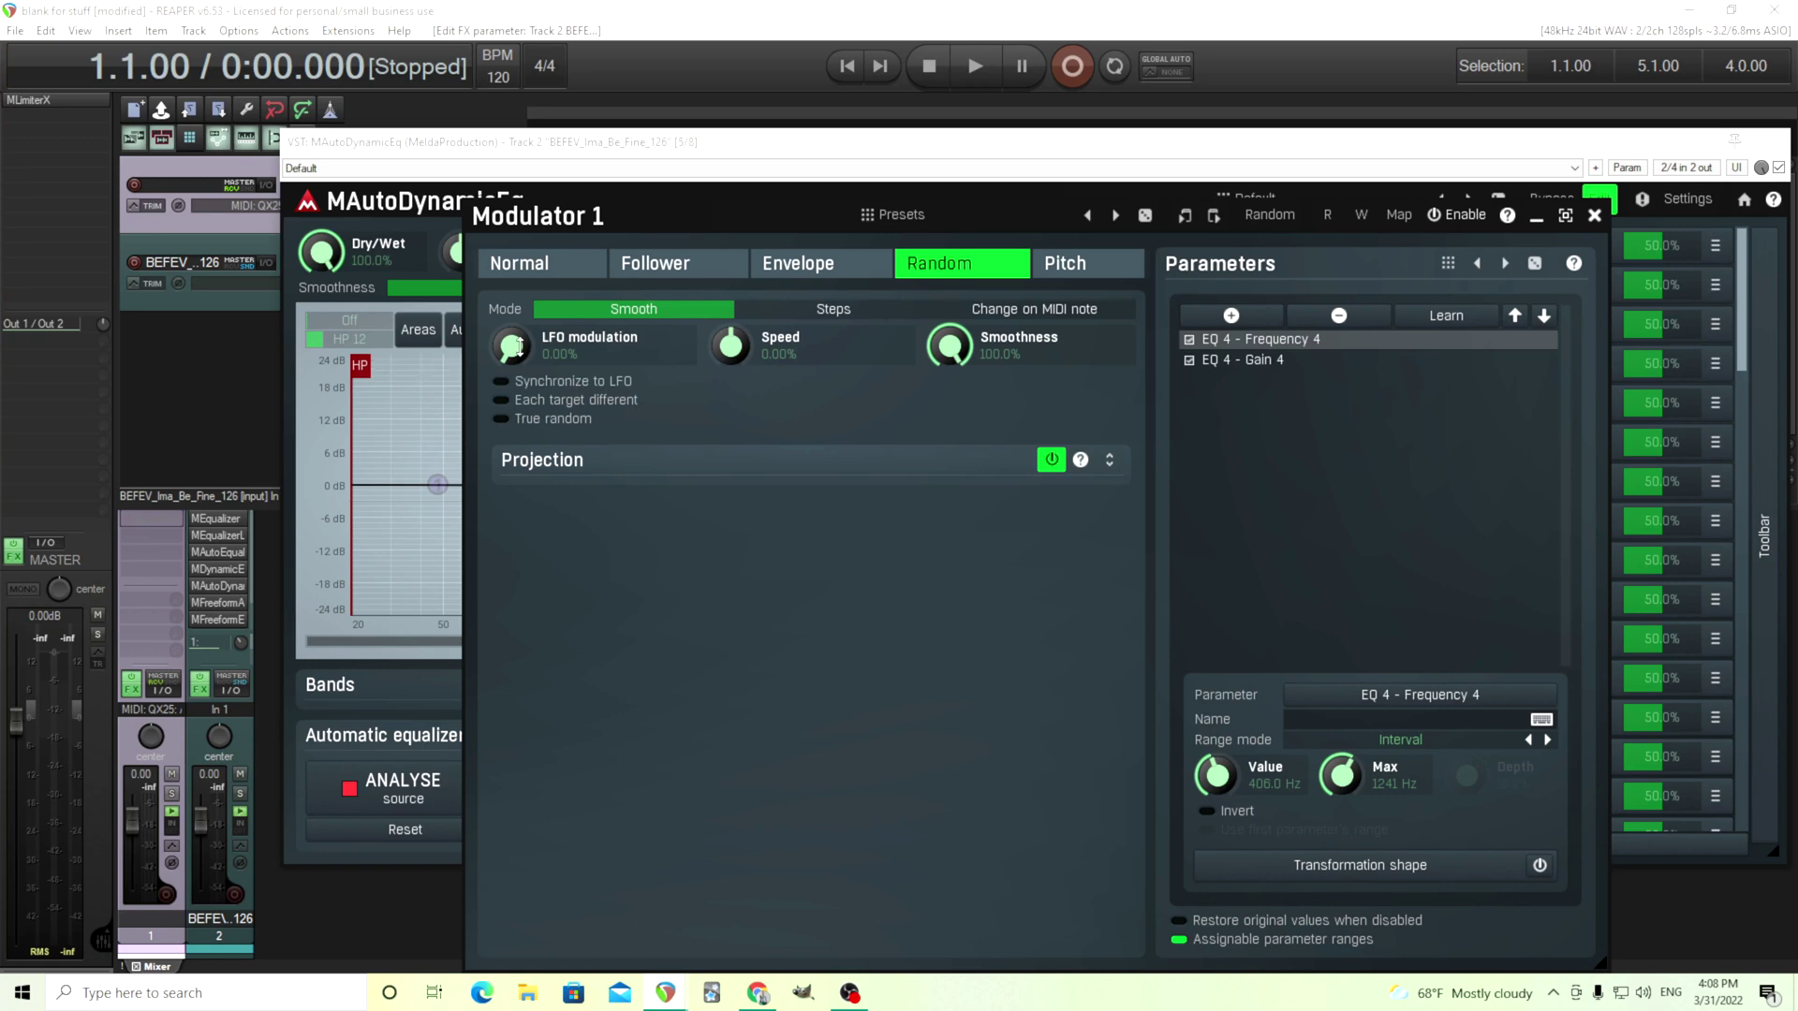
{"action": "left_click_drag", "start_coordinate": [511, 346], "coordinate": [510, 309]}
{"action": "left_click_drag", "start_coordinate": [516, 223], "coordinate": [757, 254]}
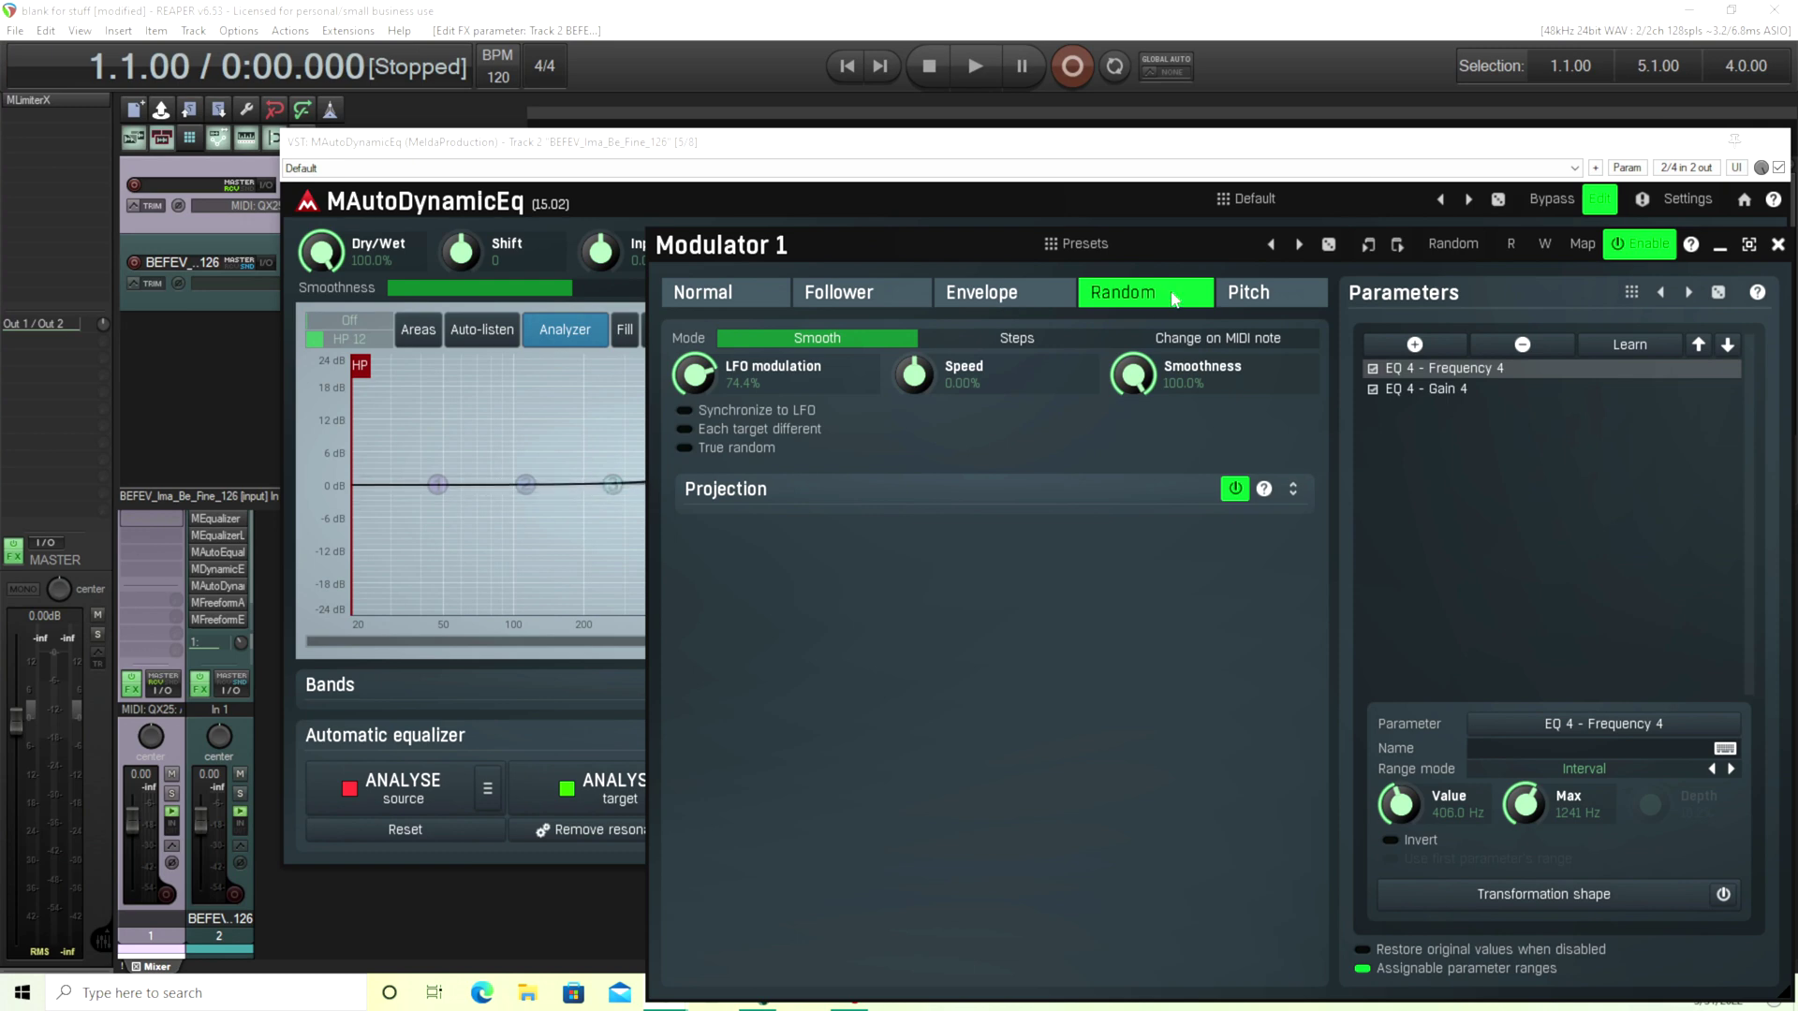
{"action": "left_click", "coordinate": [1251, 296]}
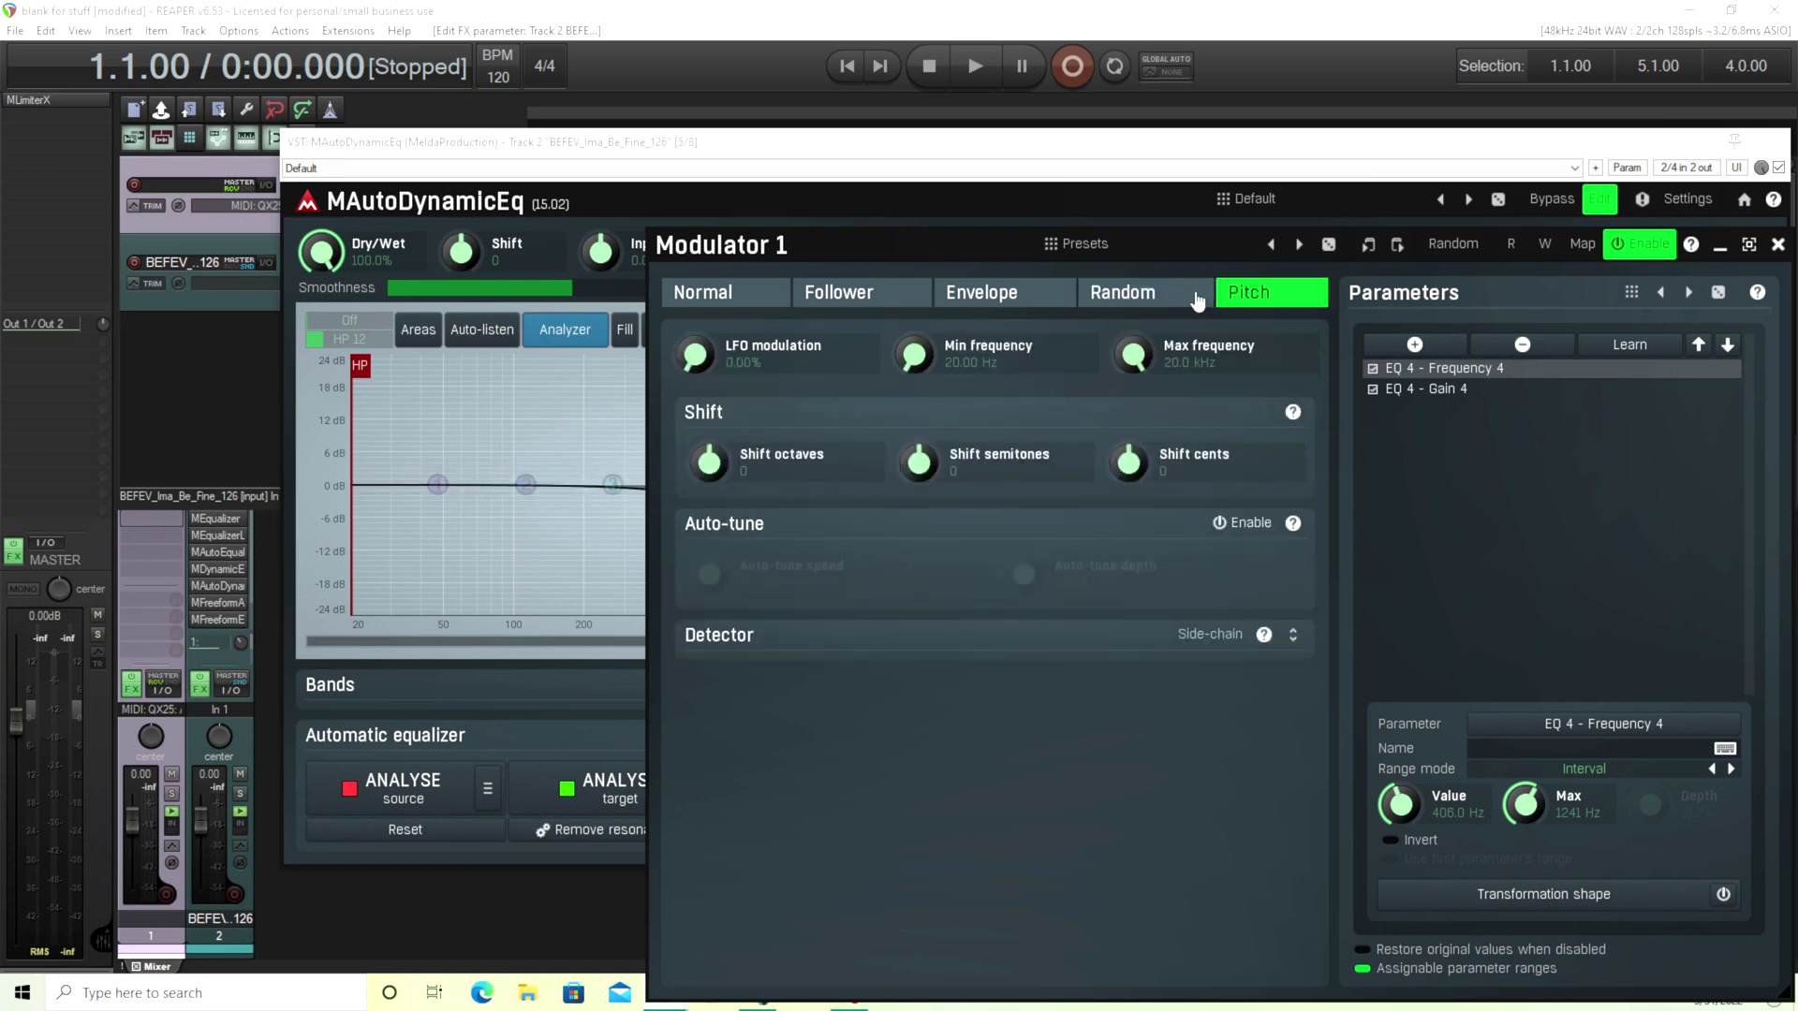
{"action": "left_click_drag", "start_coordinate": [736, 248], "coordinate": [590, 217]}
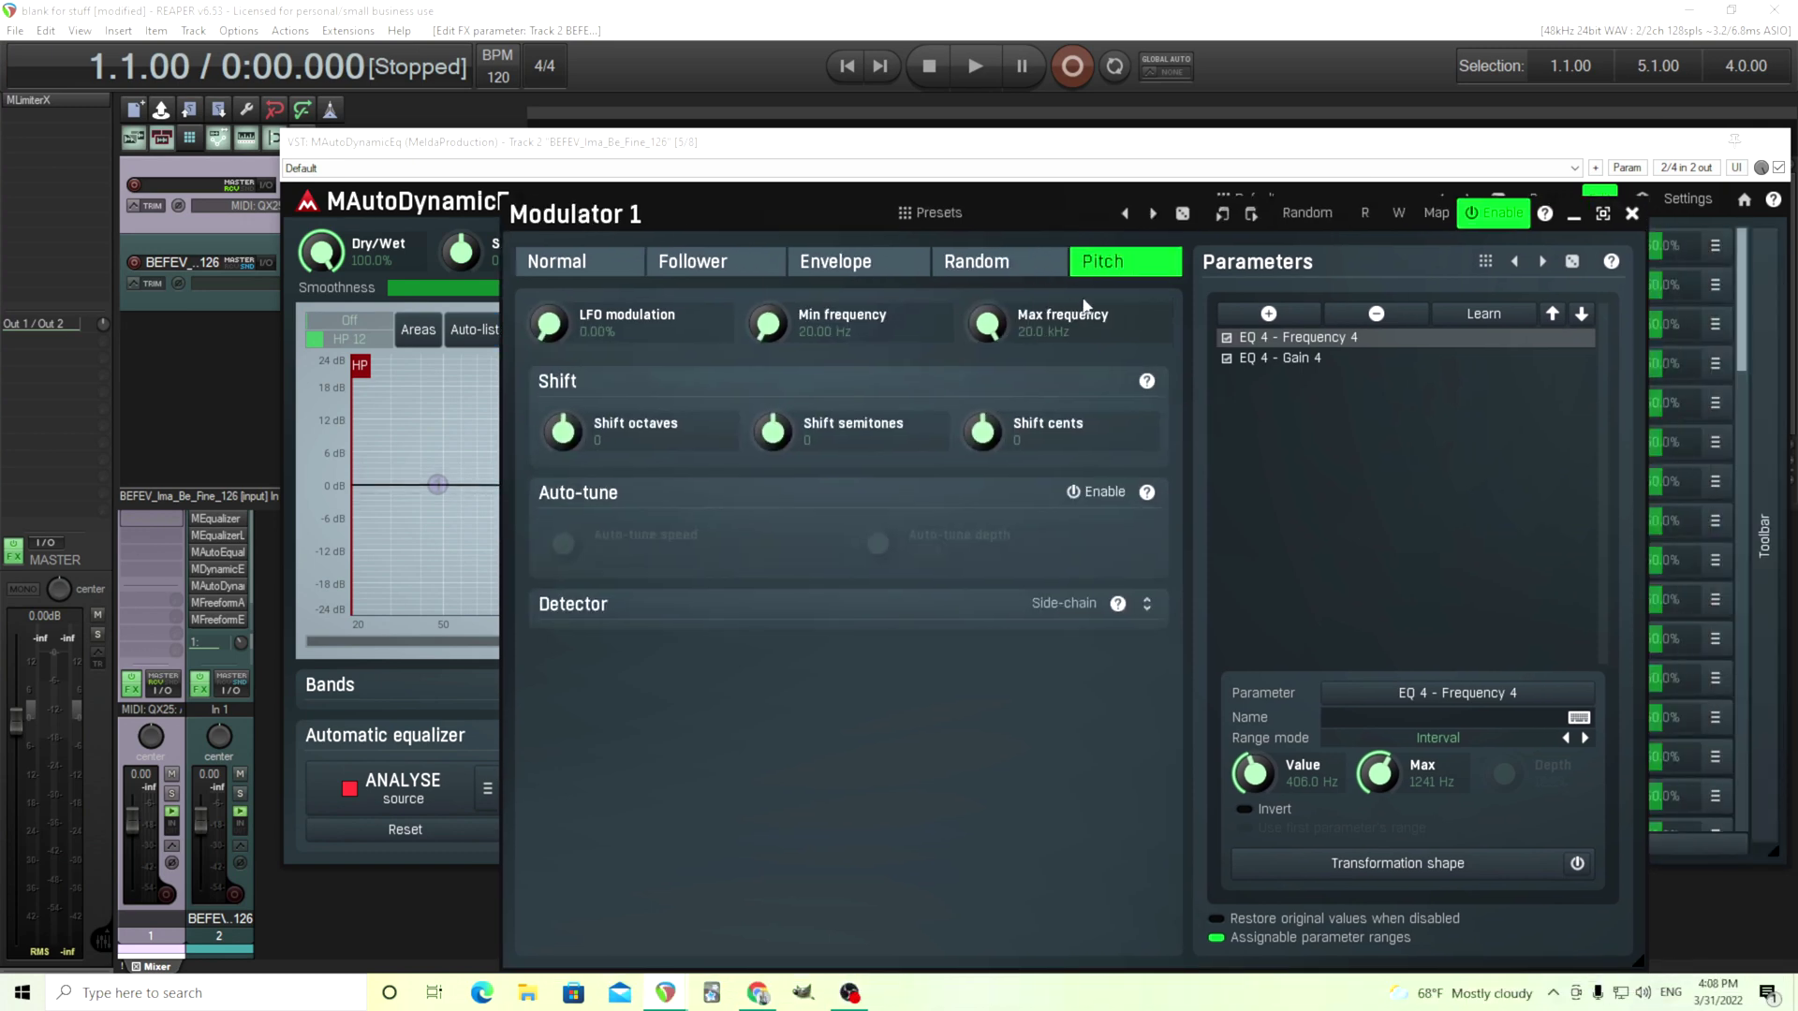
Step: Close the Modulator 1 editor and the MAutoDynamicEq plugin window
{"action": "left_click", "coordinate": [1630, 215]}
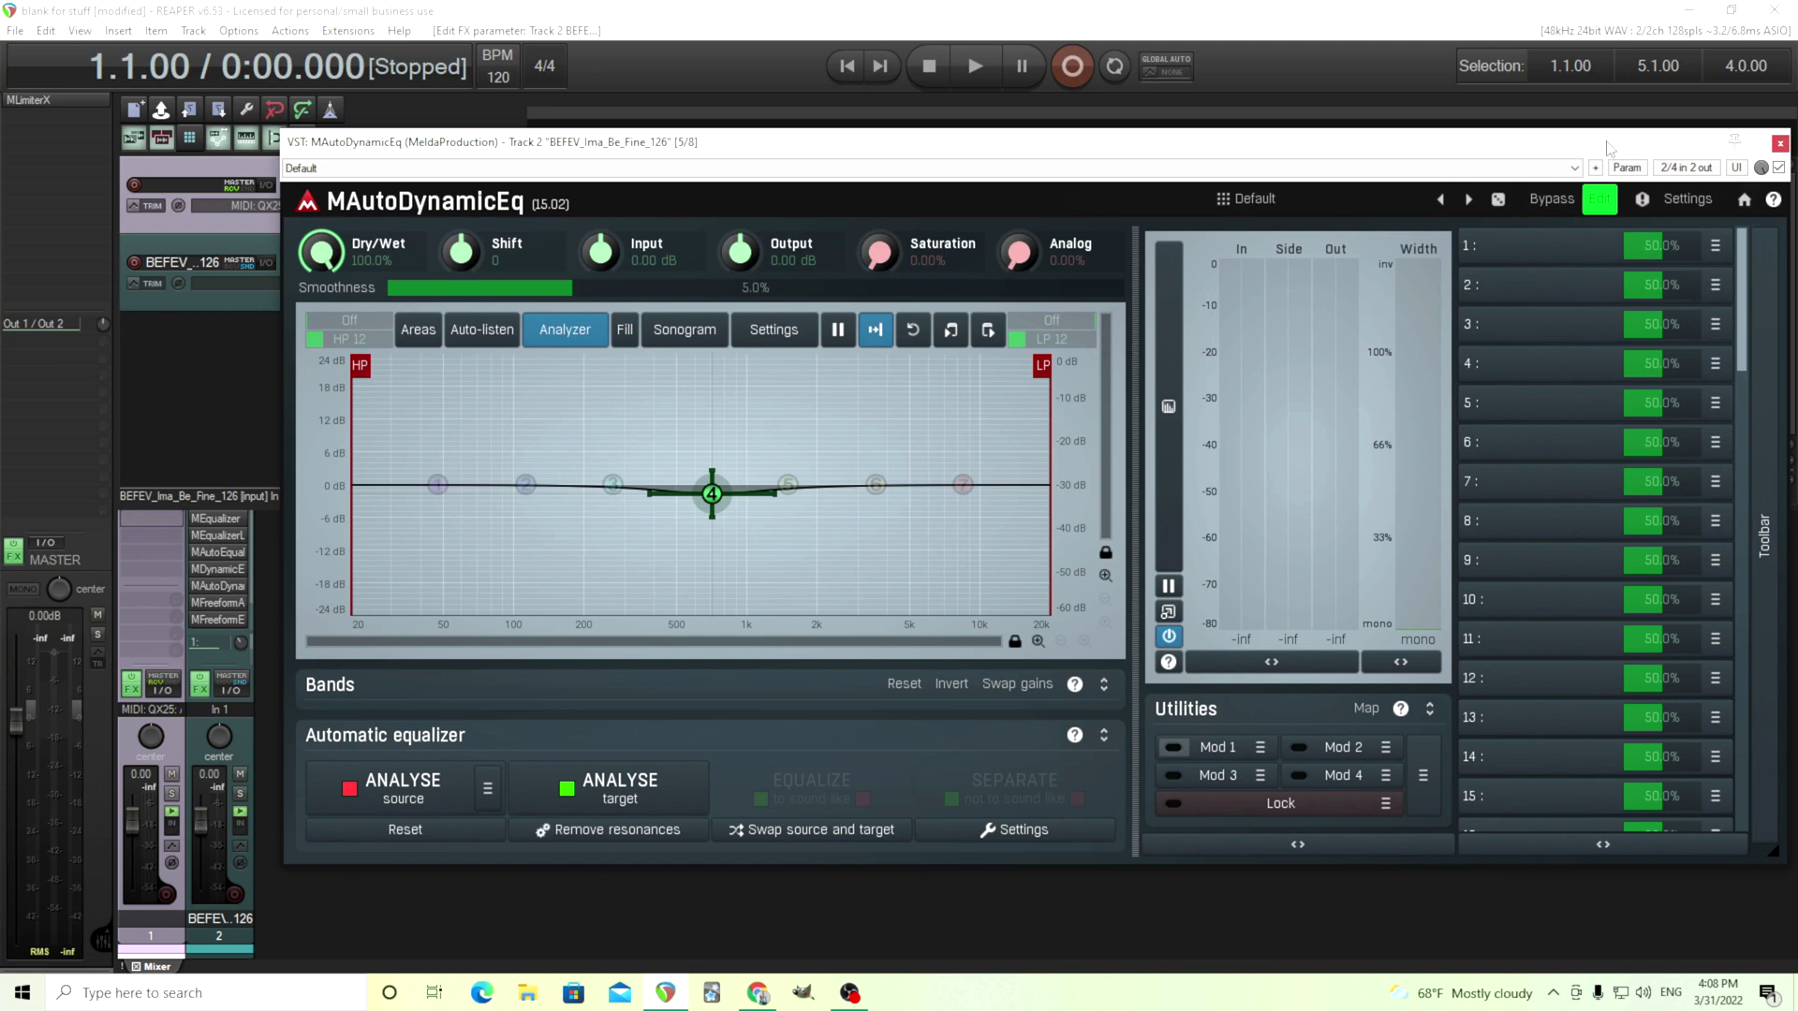
{"action": "left_click_drag", "start_coordinate": [1610, 147], "coordinate": [1566, 150]}
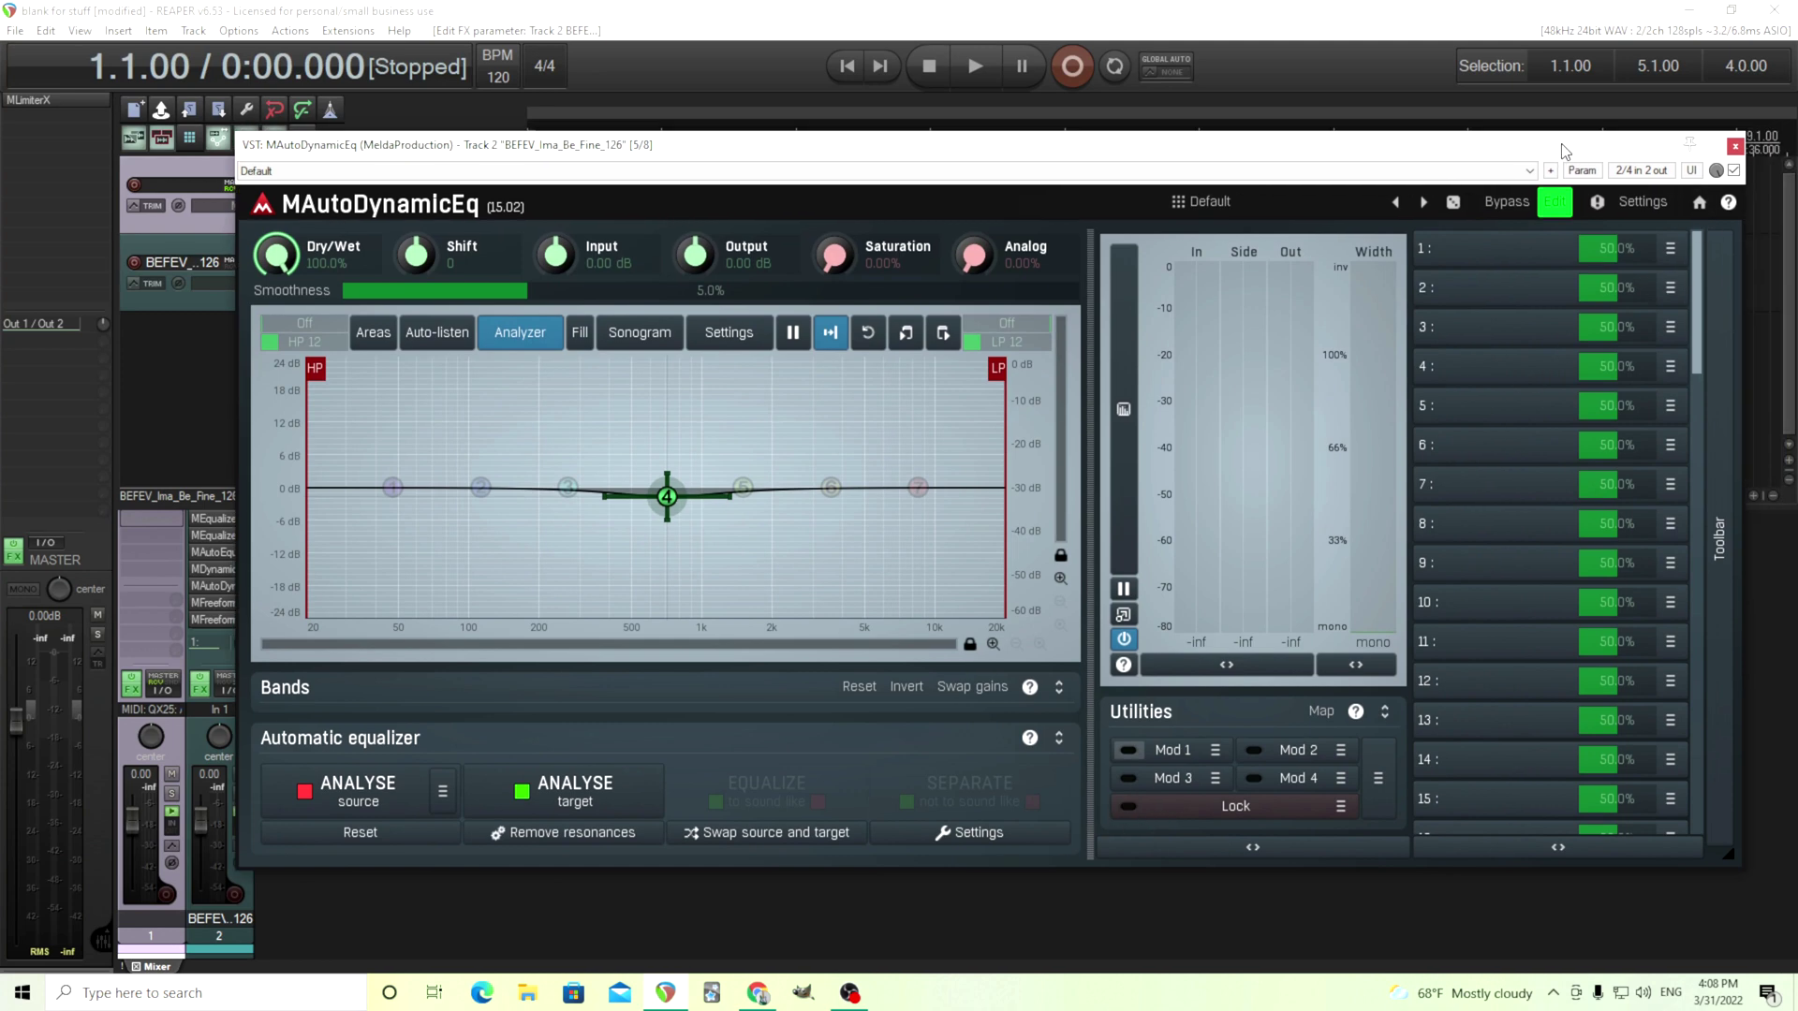
{"action": "left_click", "coordinate": [1735, 147]}
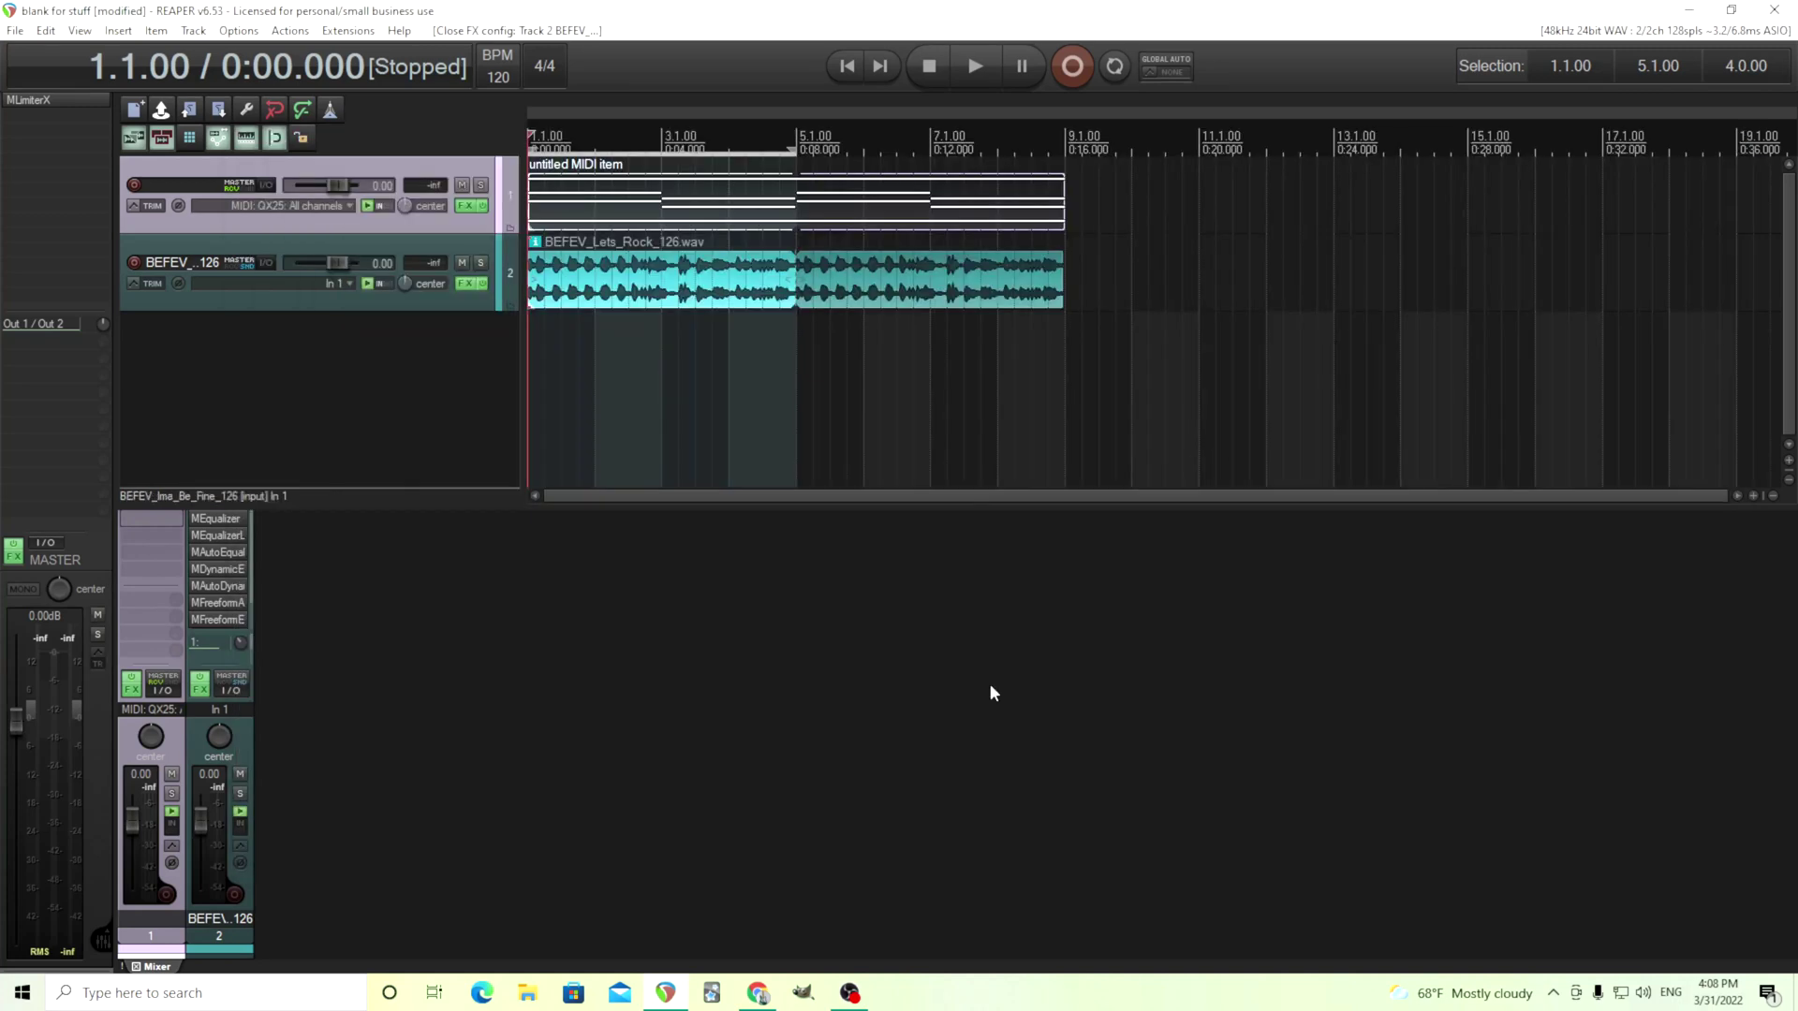
Step: Browse the MAutoDynamicEq product page on the MeldaProduction website
{"action": "left_click", "coordinate": [769, 993]}
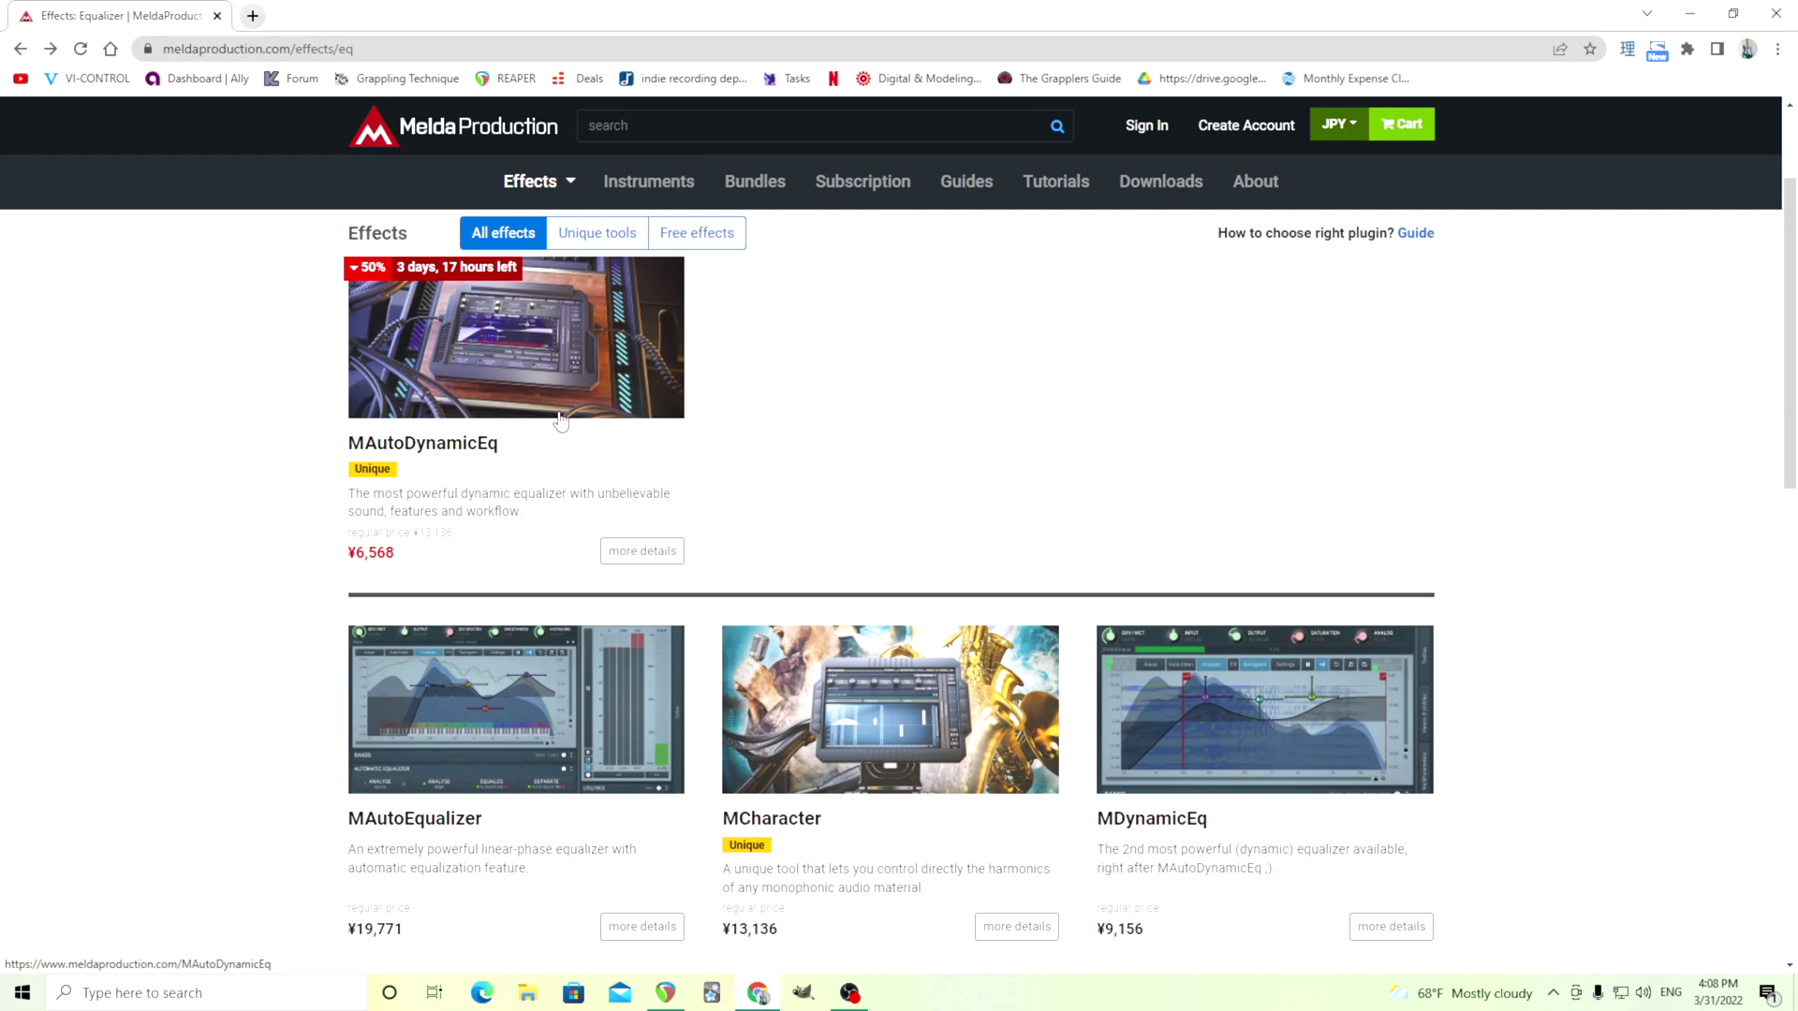
{"action": "left_click", "coordinate": [535, 368]}
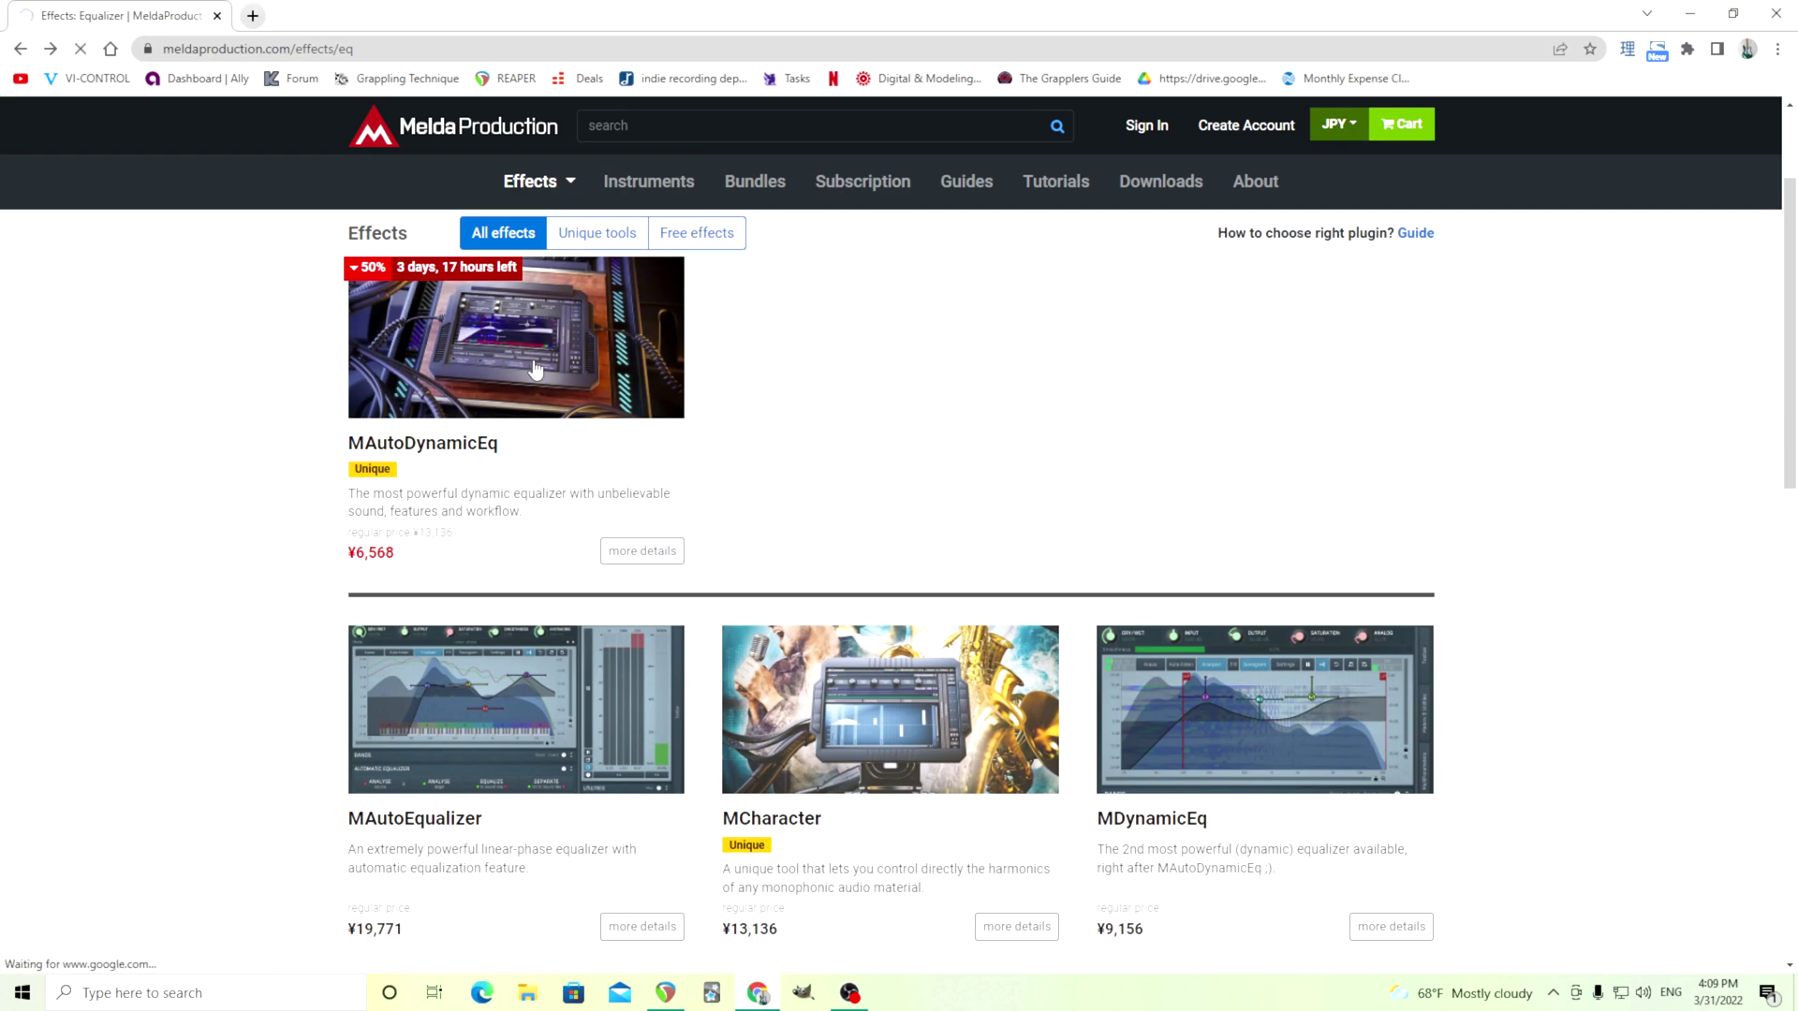
{"action": "scroll", "coordinate": [811, 646], "scroll_direction": "down", "scroll_amount": 3}
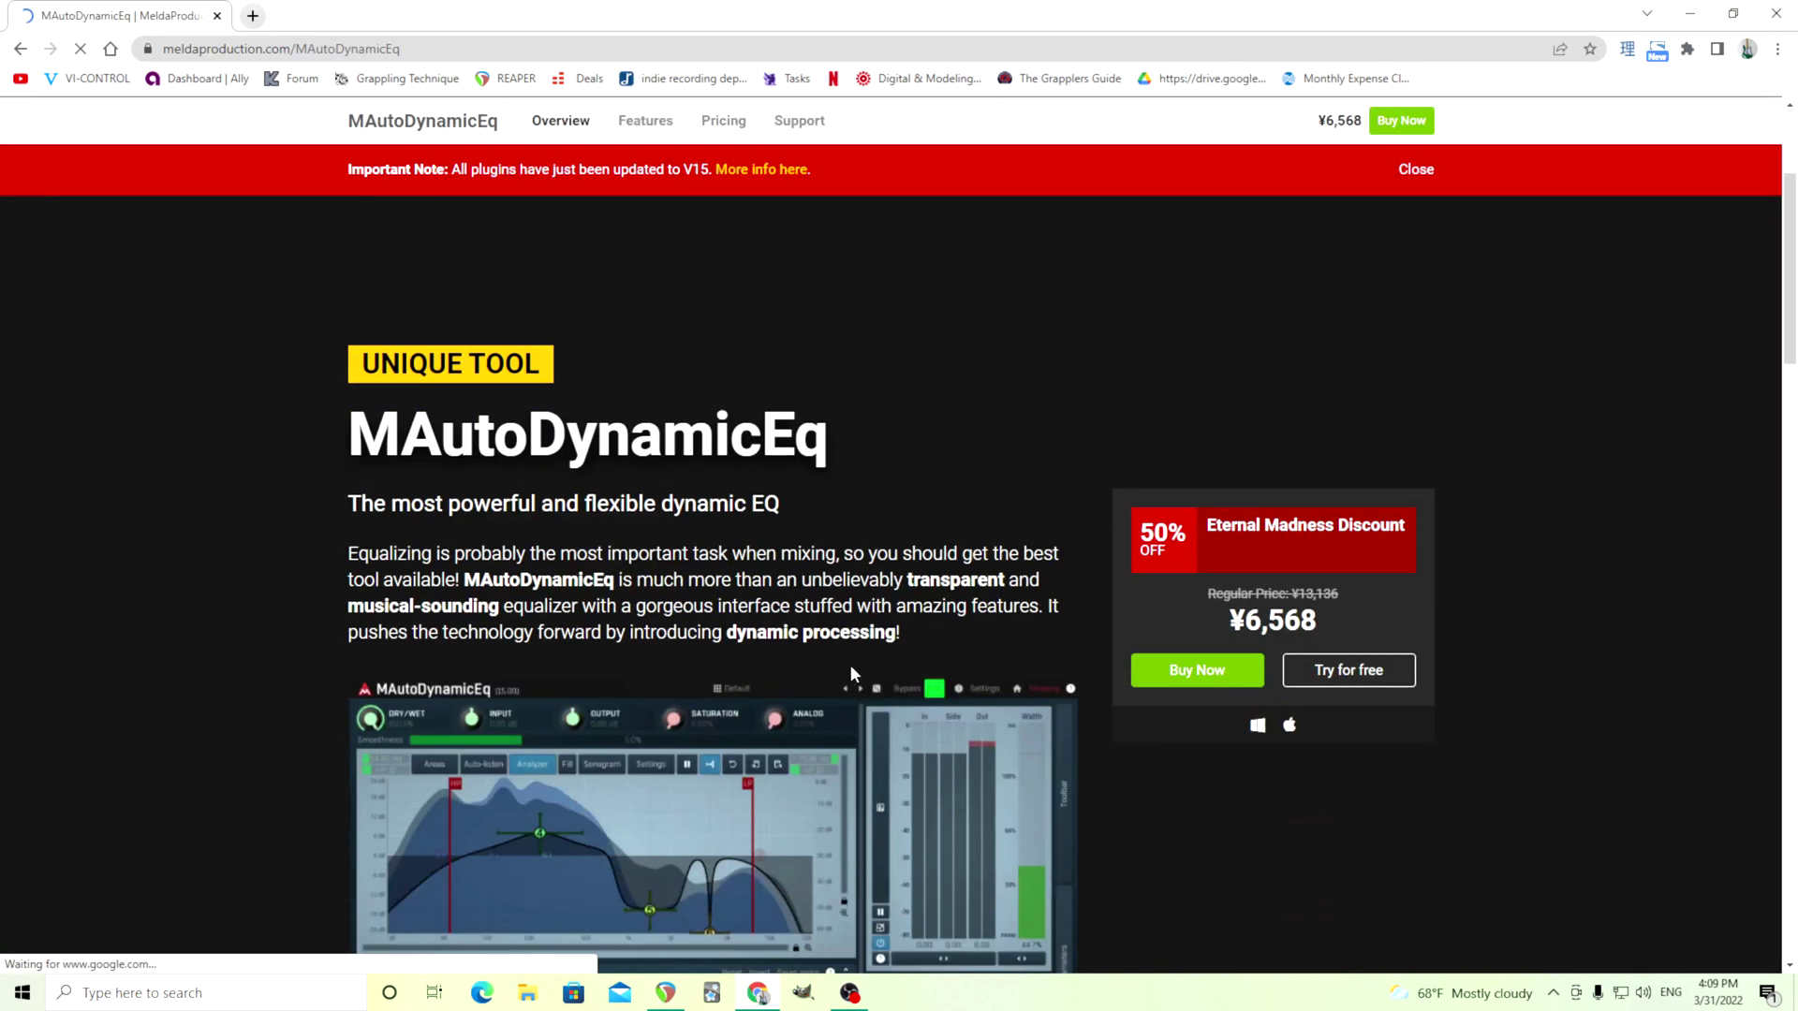
{"action": "scroll", "coordinate": [850, 672], "scroll_direction": "down", "scroll_amount": 3}
{"action": "scroll", "coordinate": [853, 674], "scroll_direction": "down", "scroll_amount": 10}
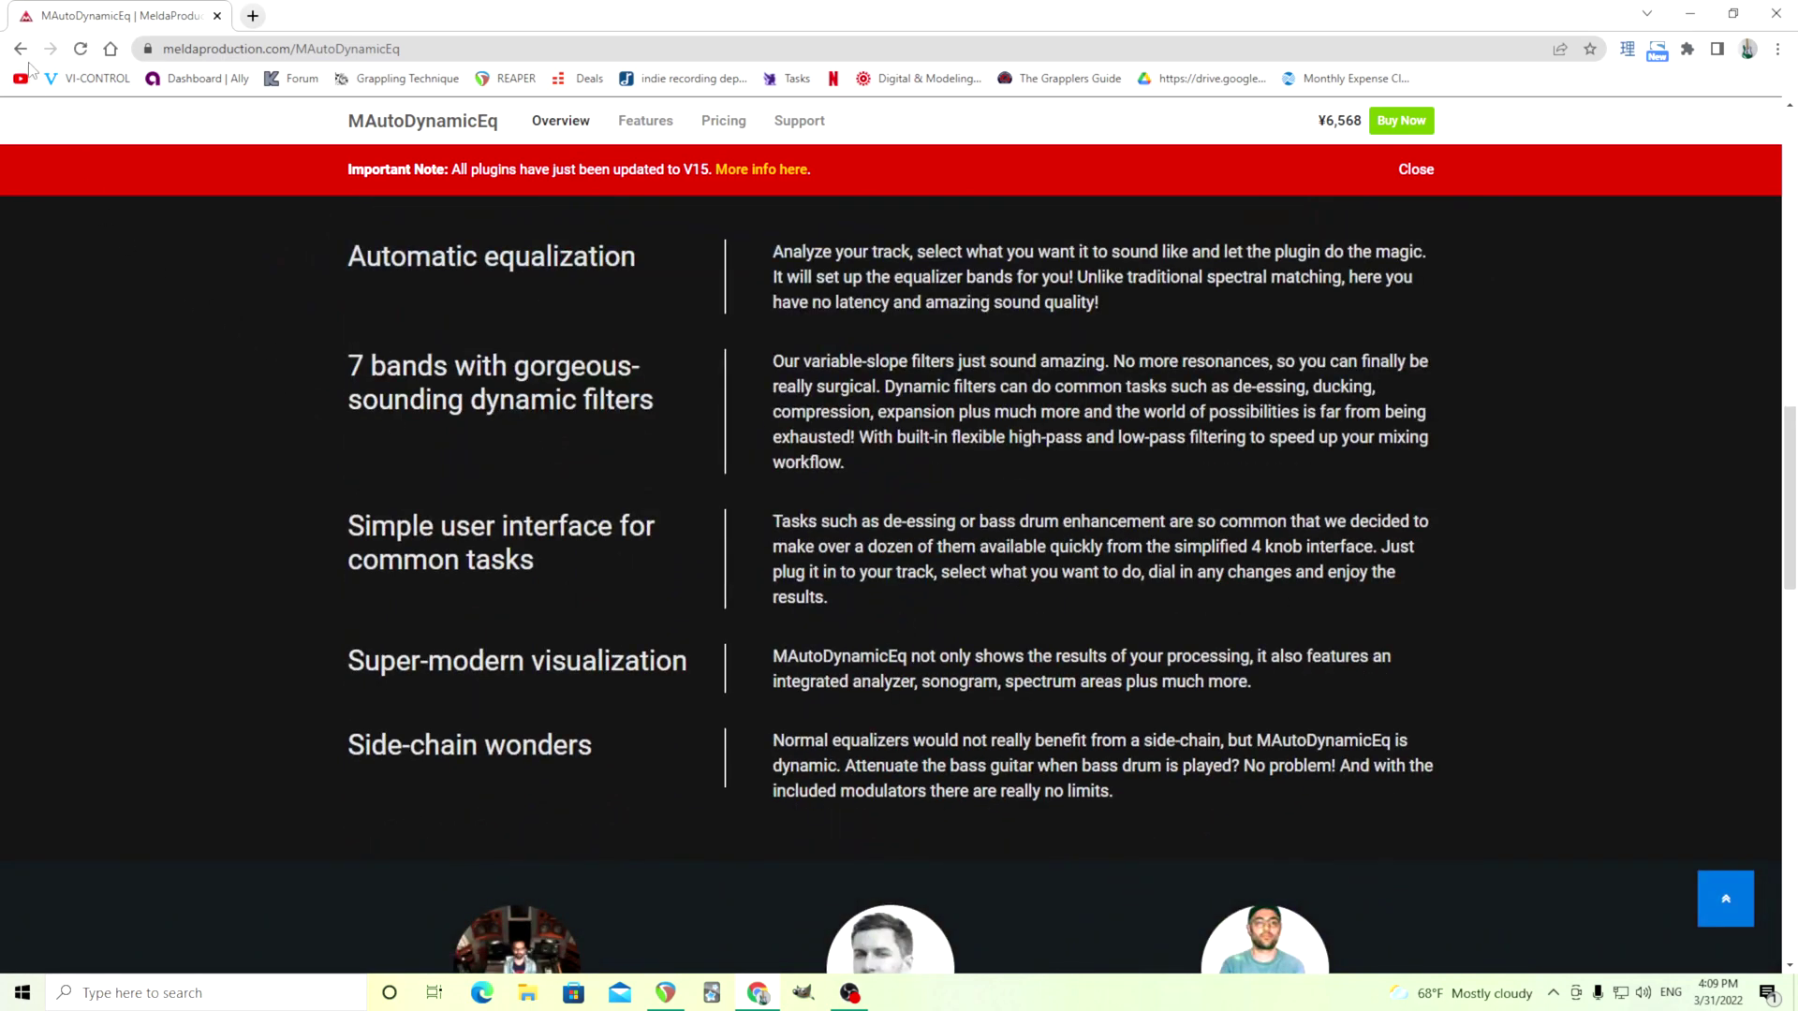
Step: Browse the MAutoEqualizer product page, then return to the REAPER project
{"action": "left_click", "coordinate": [20, 49]}
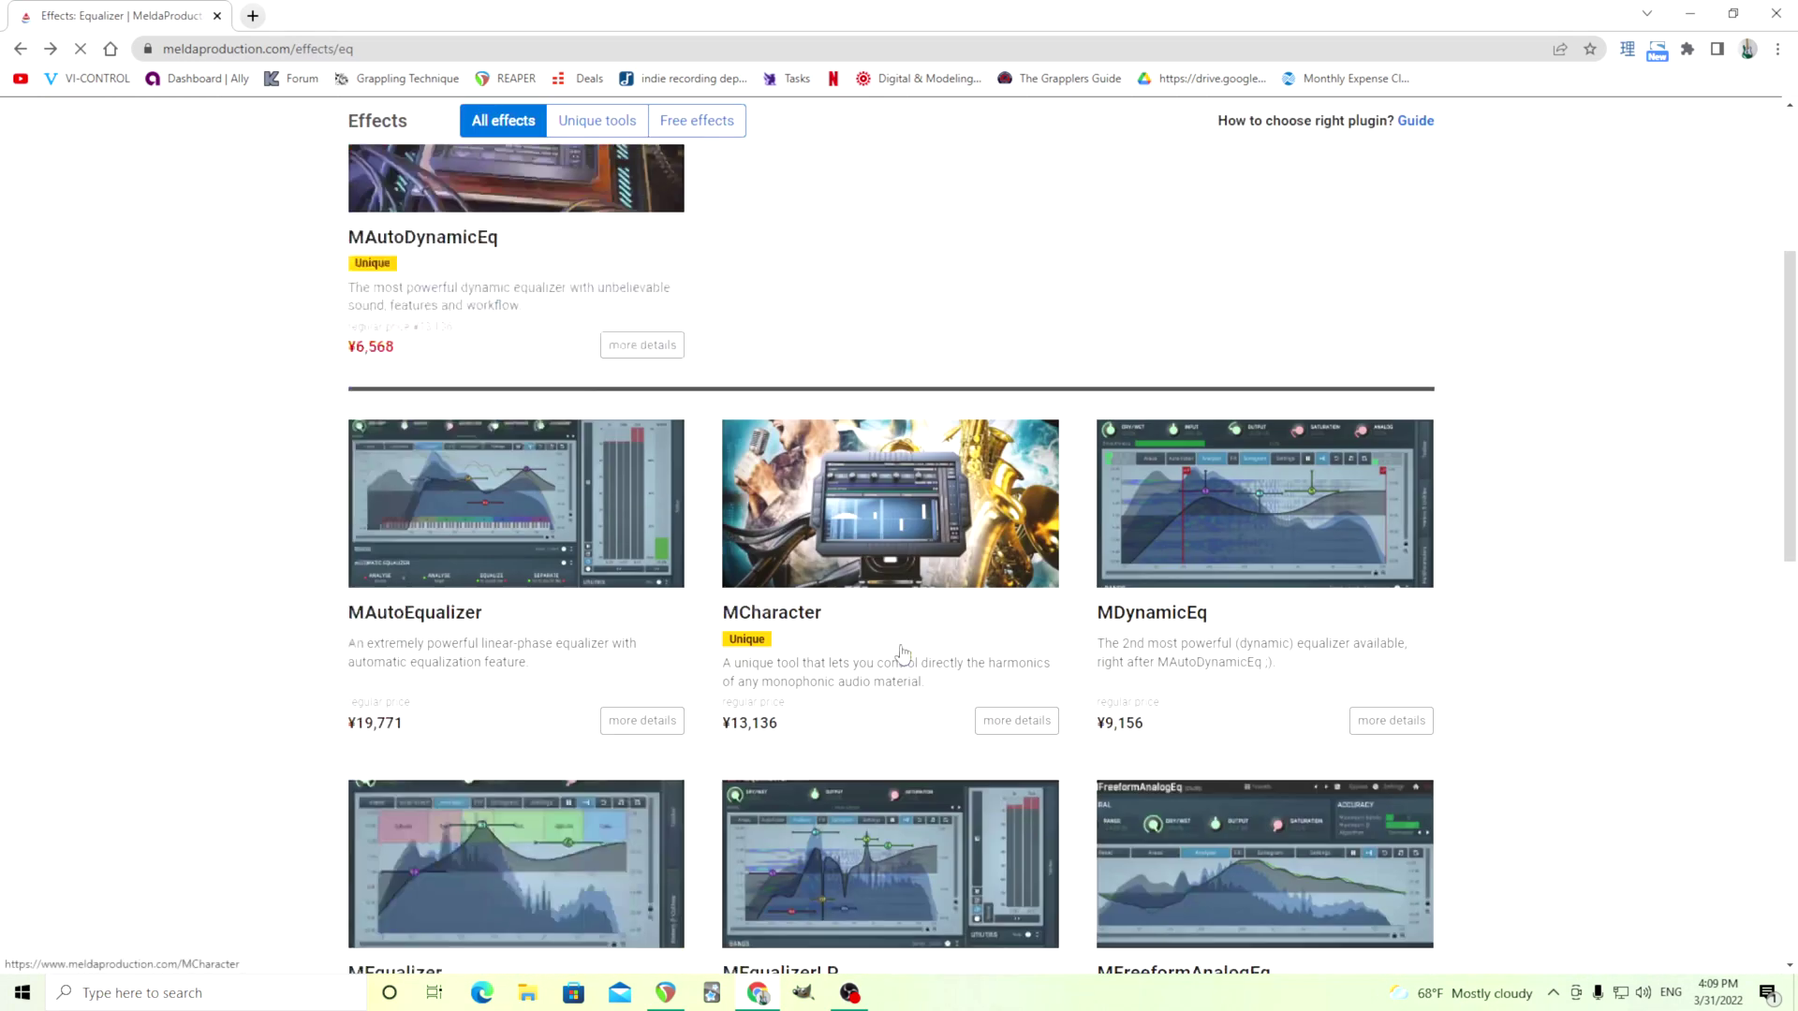
{"action": "scroll", "coordinate": [902, 652], "scroll_direction": "down", "scroll_amount": 2}
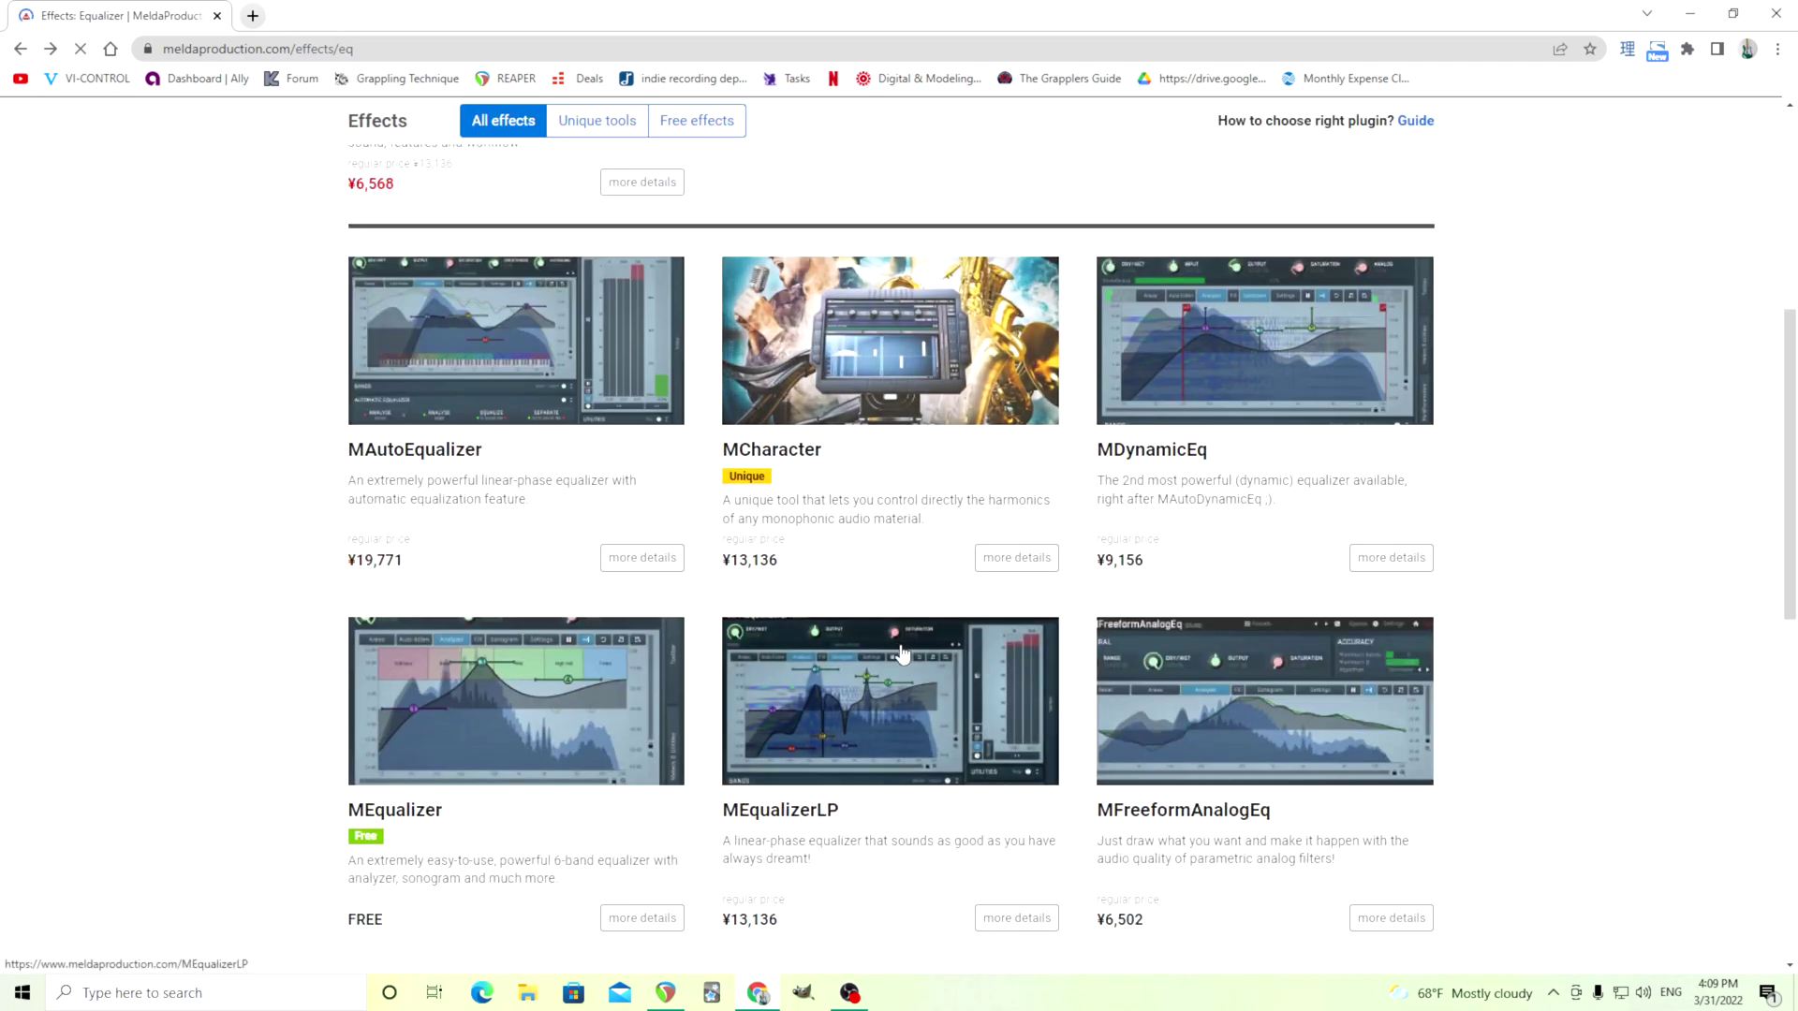
{"action": "left_click", "coordinate": [516, 340]}
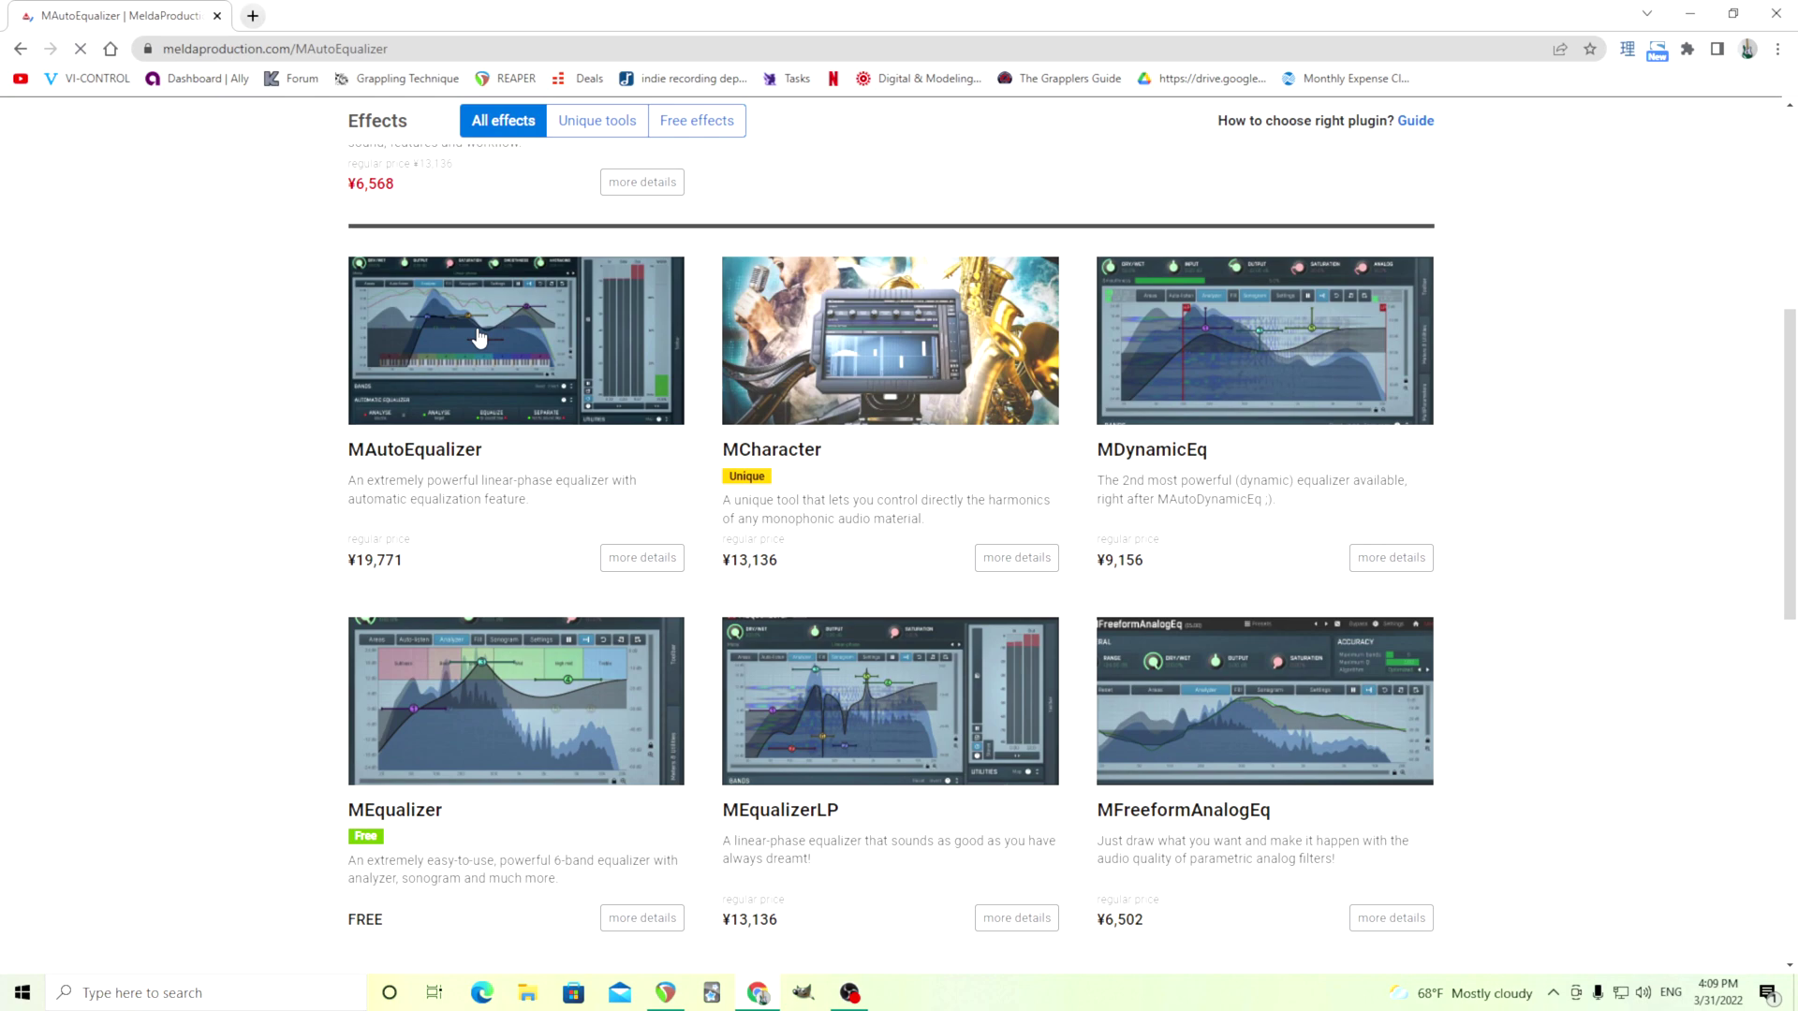
{"action": "scroll", "coordinate": [867, 565], "scroll_direction": "down", "scroll_amount": 9}
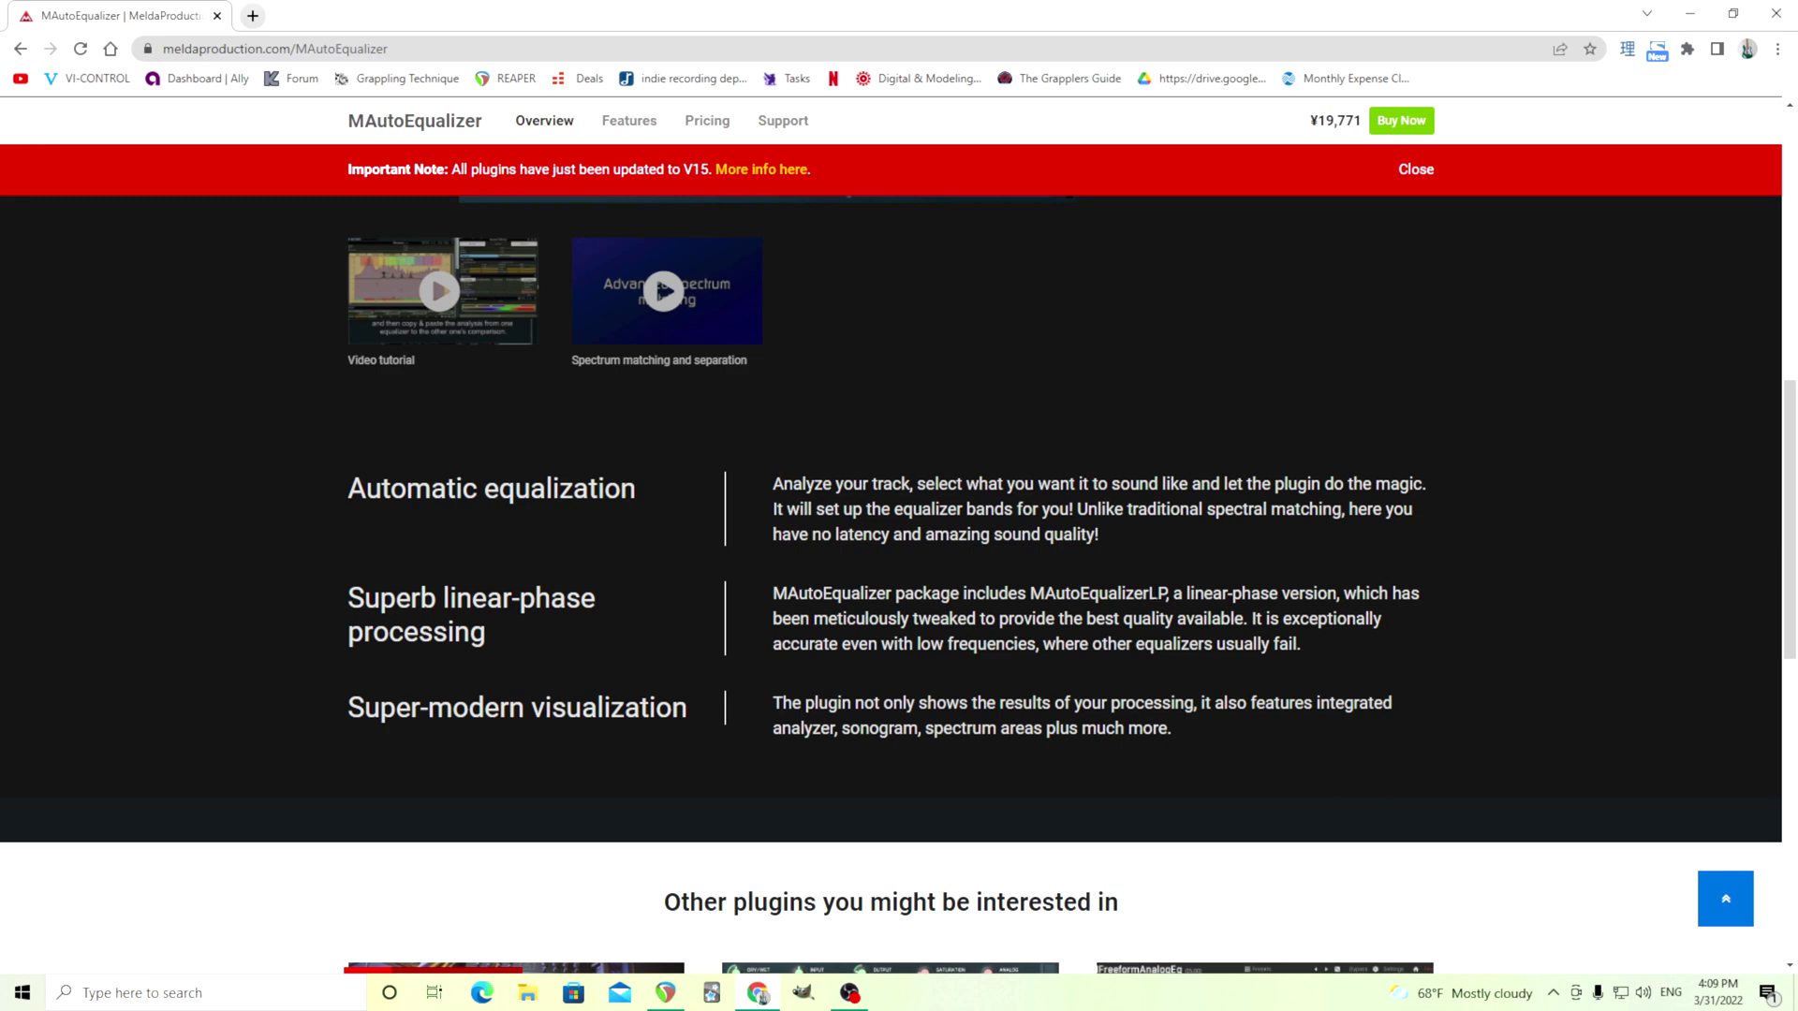
{"action": "left_click", "coordinate": [21, 48]}
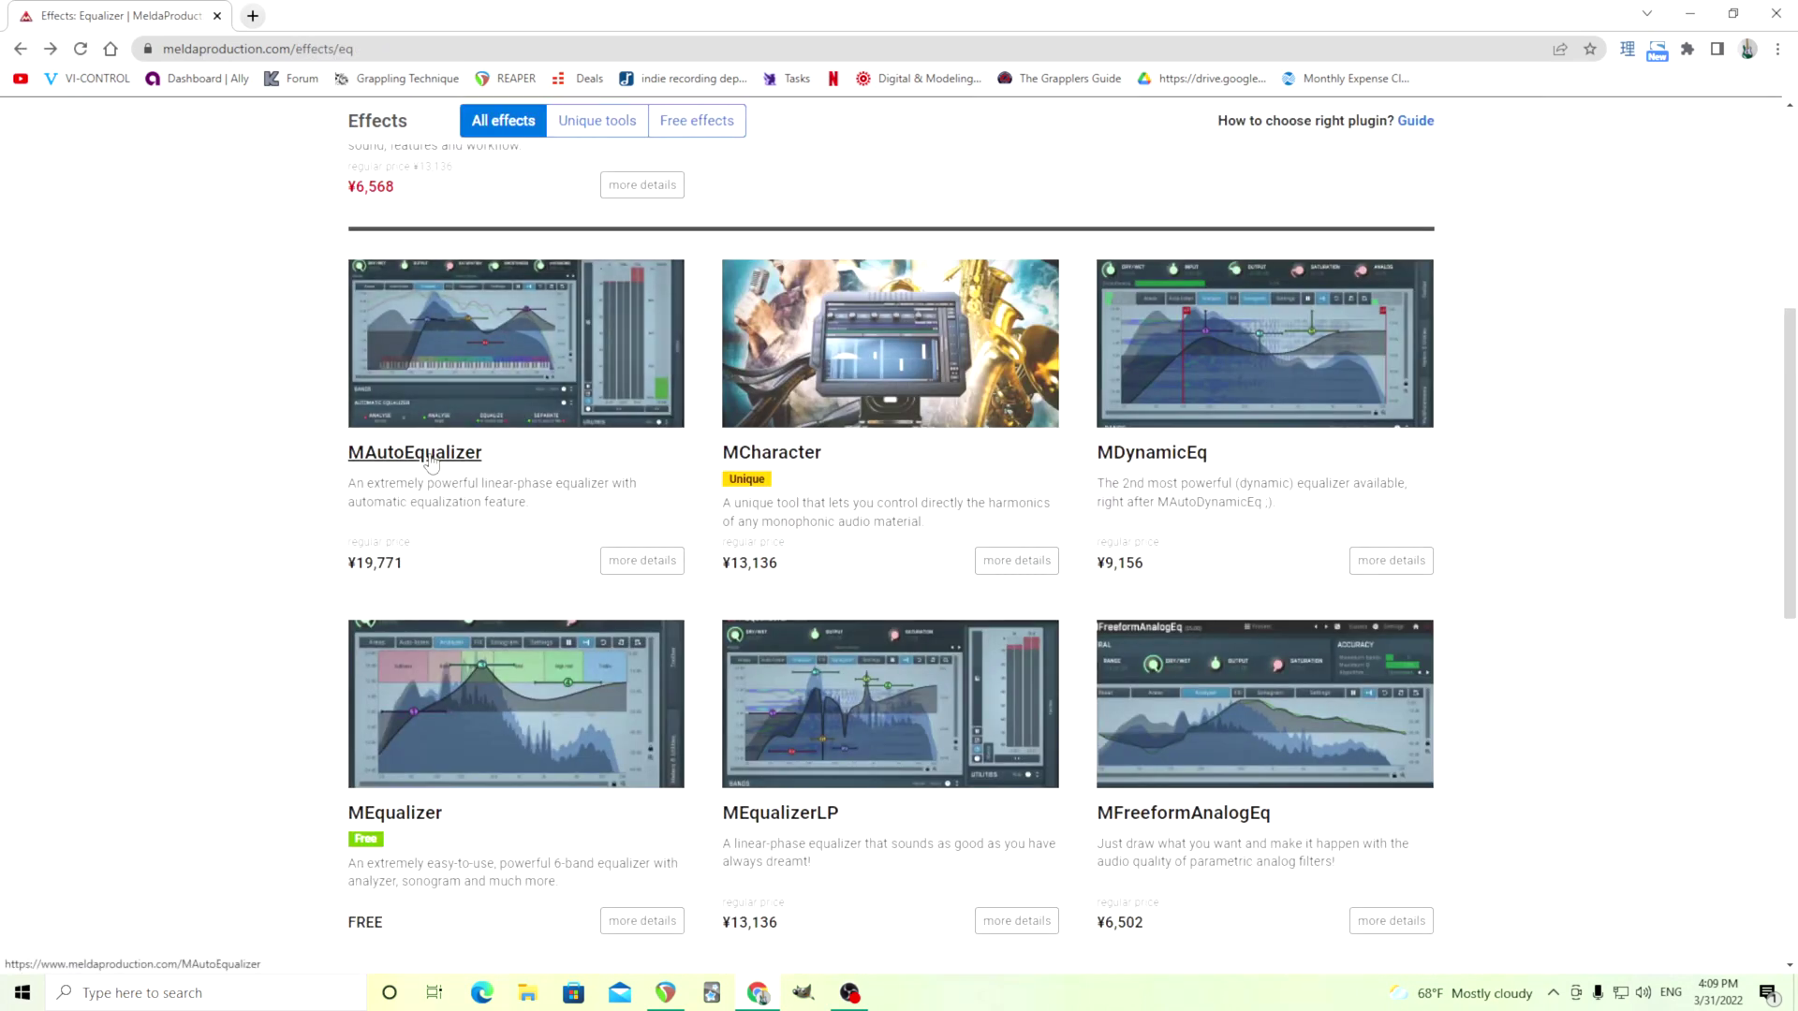
{"action": "scroll", "coordinate": [569, 485], "scroll_direction": "up", "scroll_amount": 1}
{"action": "scroll", "coordinate": [570, 485], "scroll_direction": "up", "scroll_amount": 2}
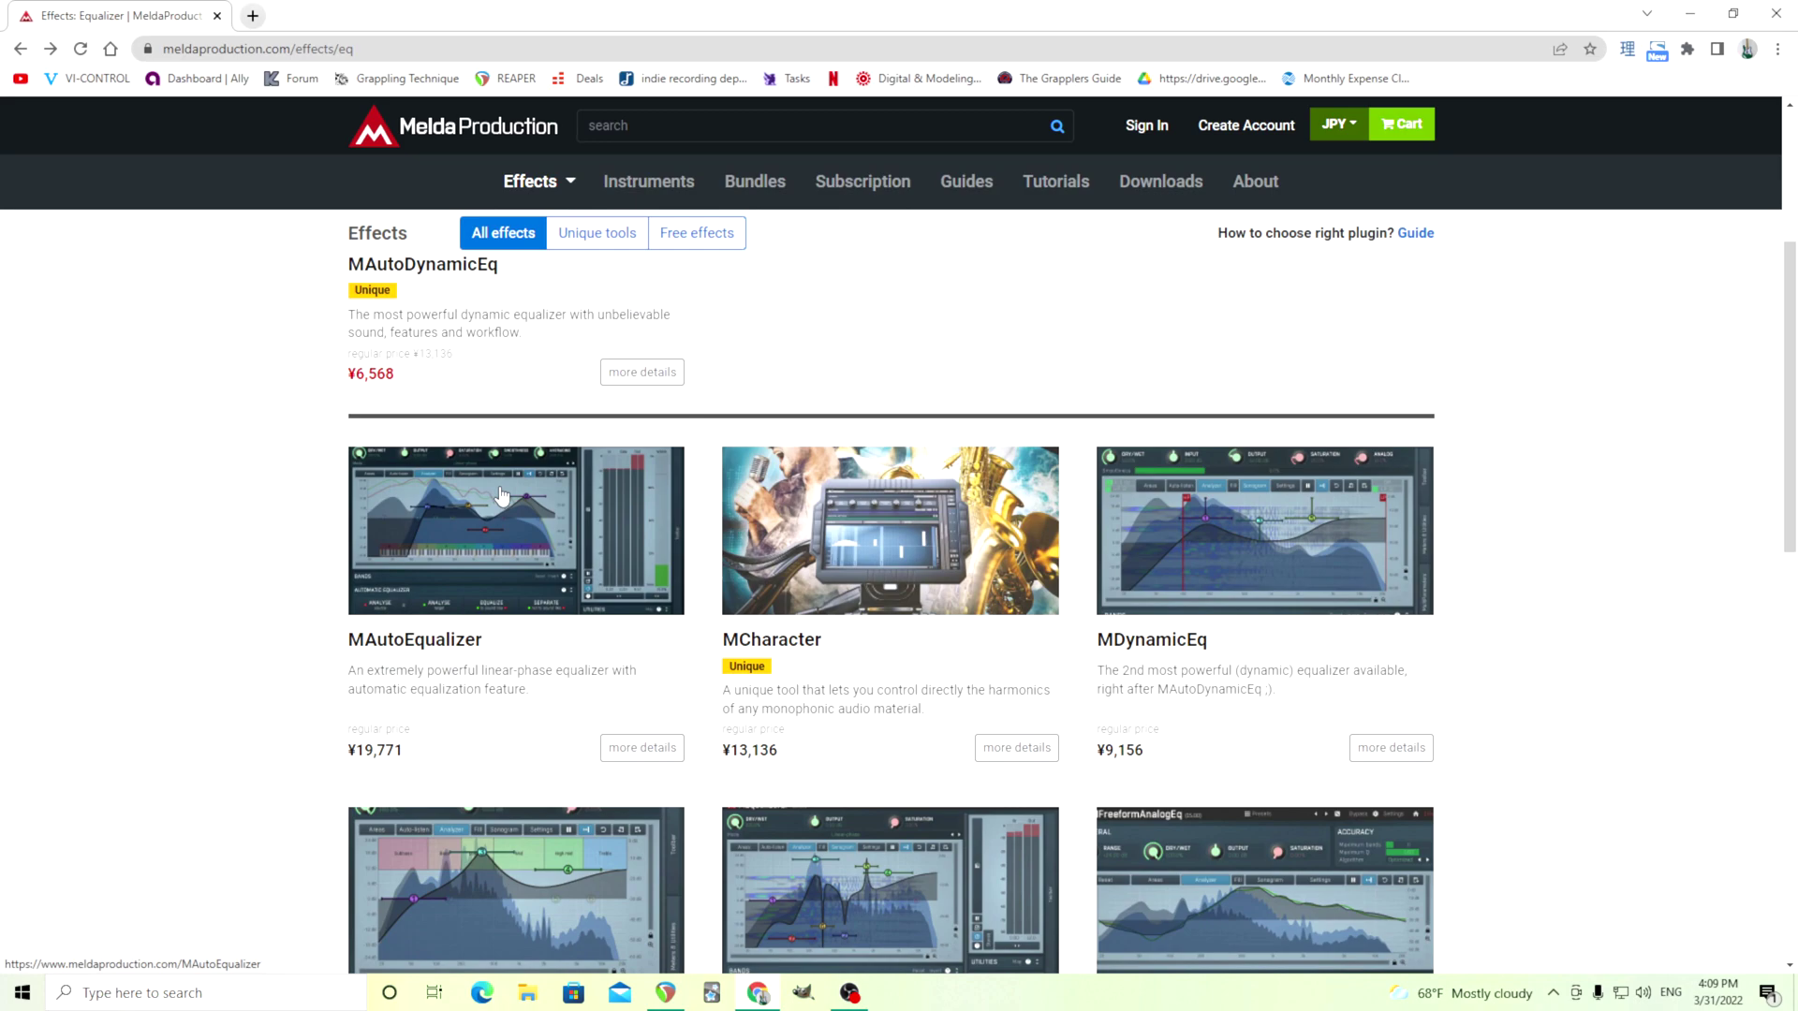
{"action": "left_click", "coordinate": [761, 994]}
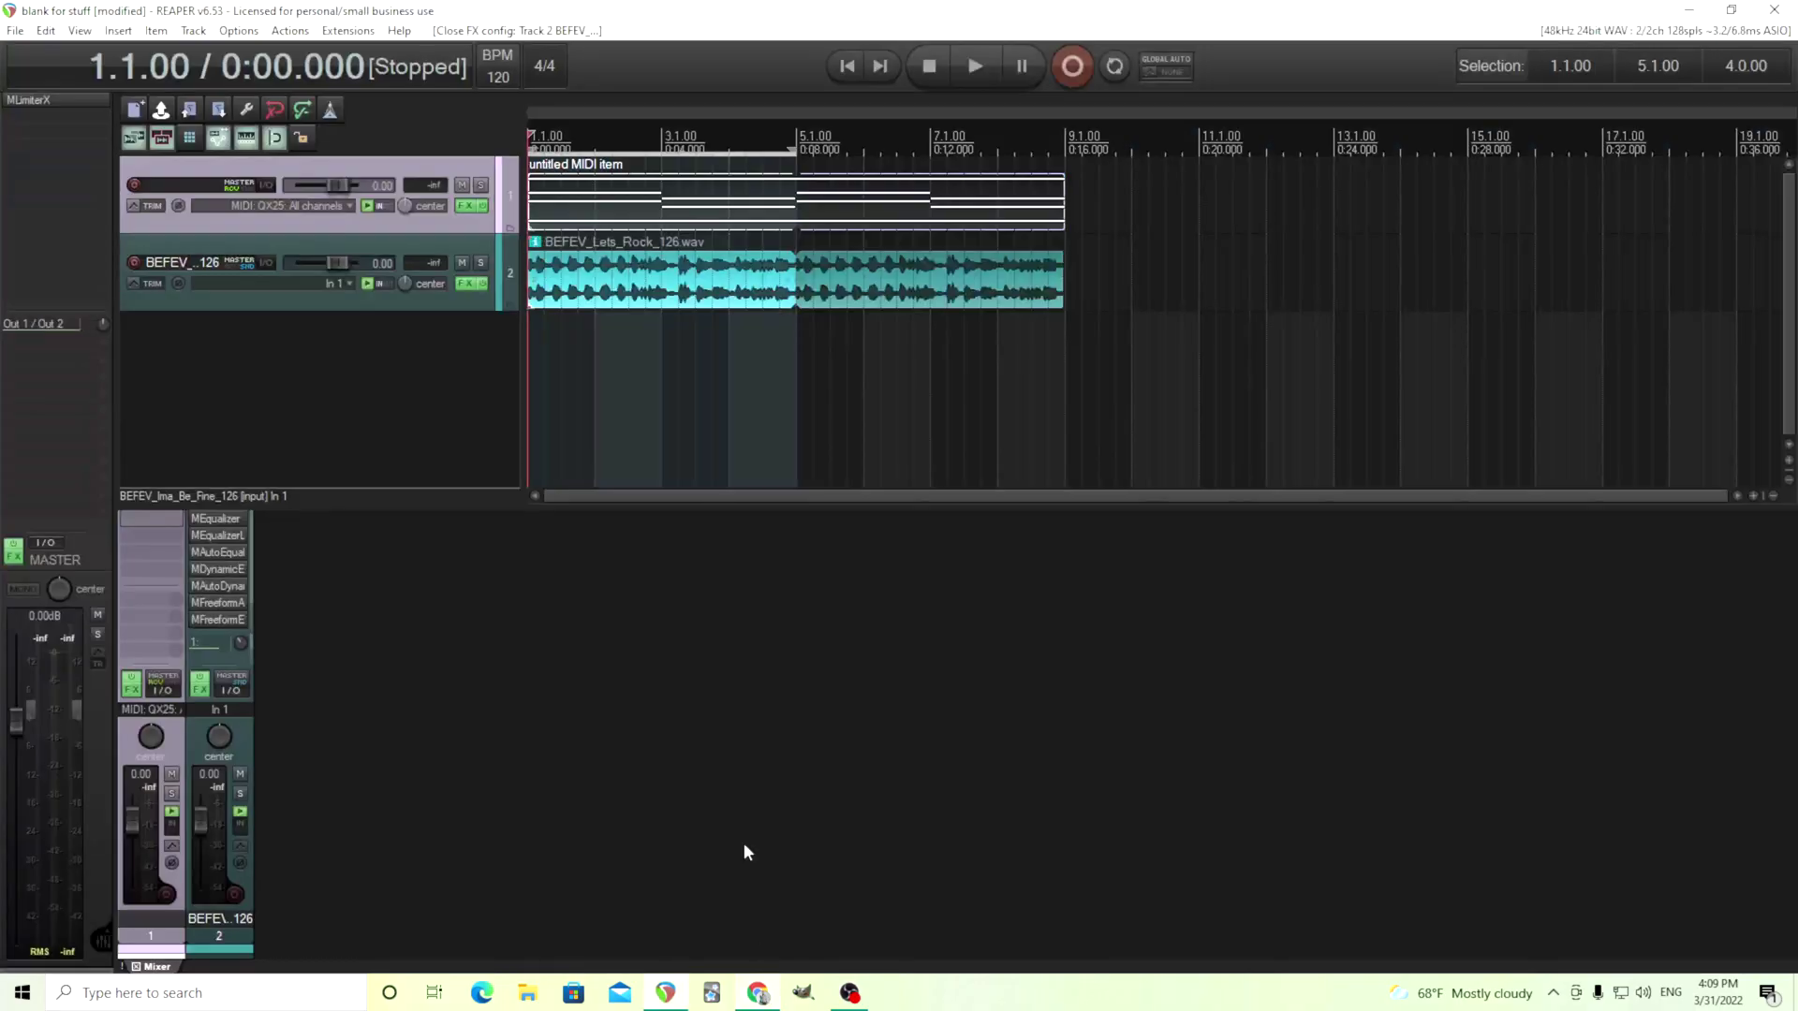
Step: Reopen Track 2's MAutoDynamicEq, collapse meters and utilities, and show the A–H toolbar
{"action": "left_click", "coordinate": [227, 588]}
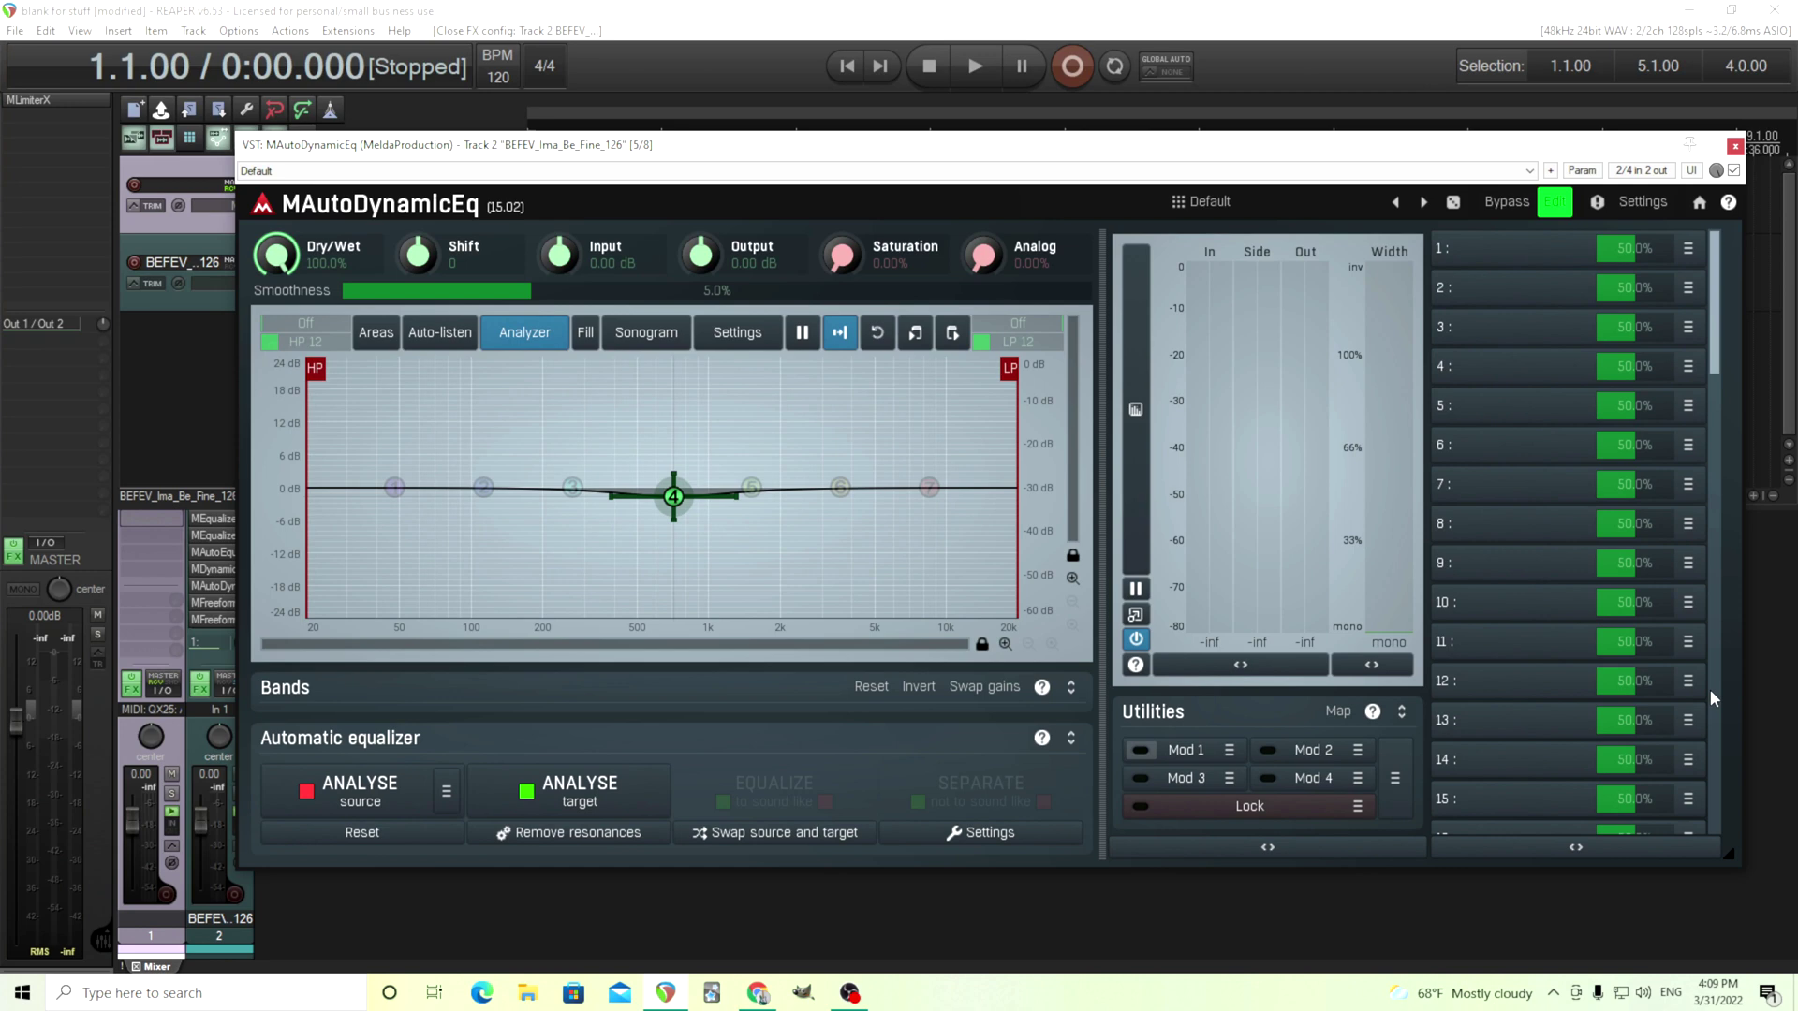
{"action": "left_click", "coordinate": [1333, 850]}
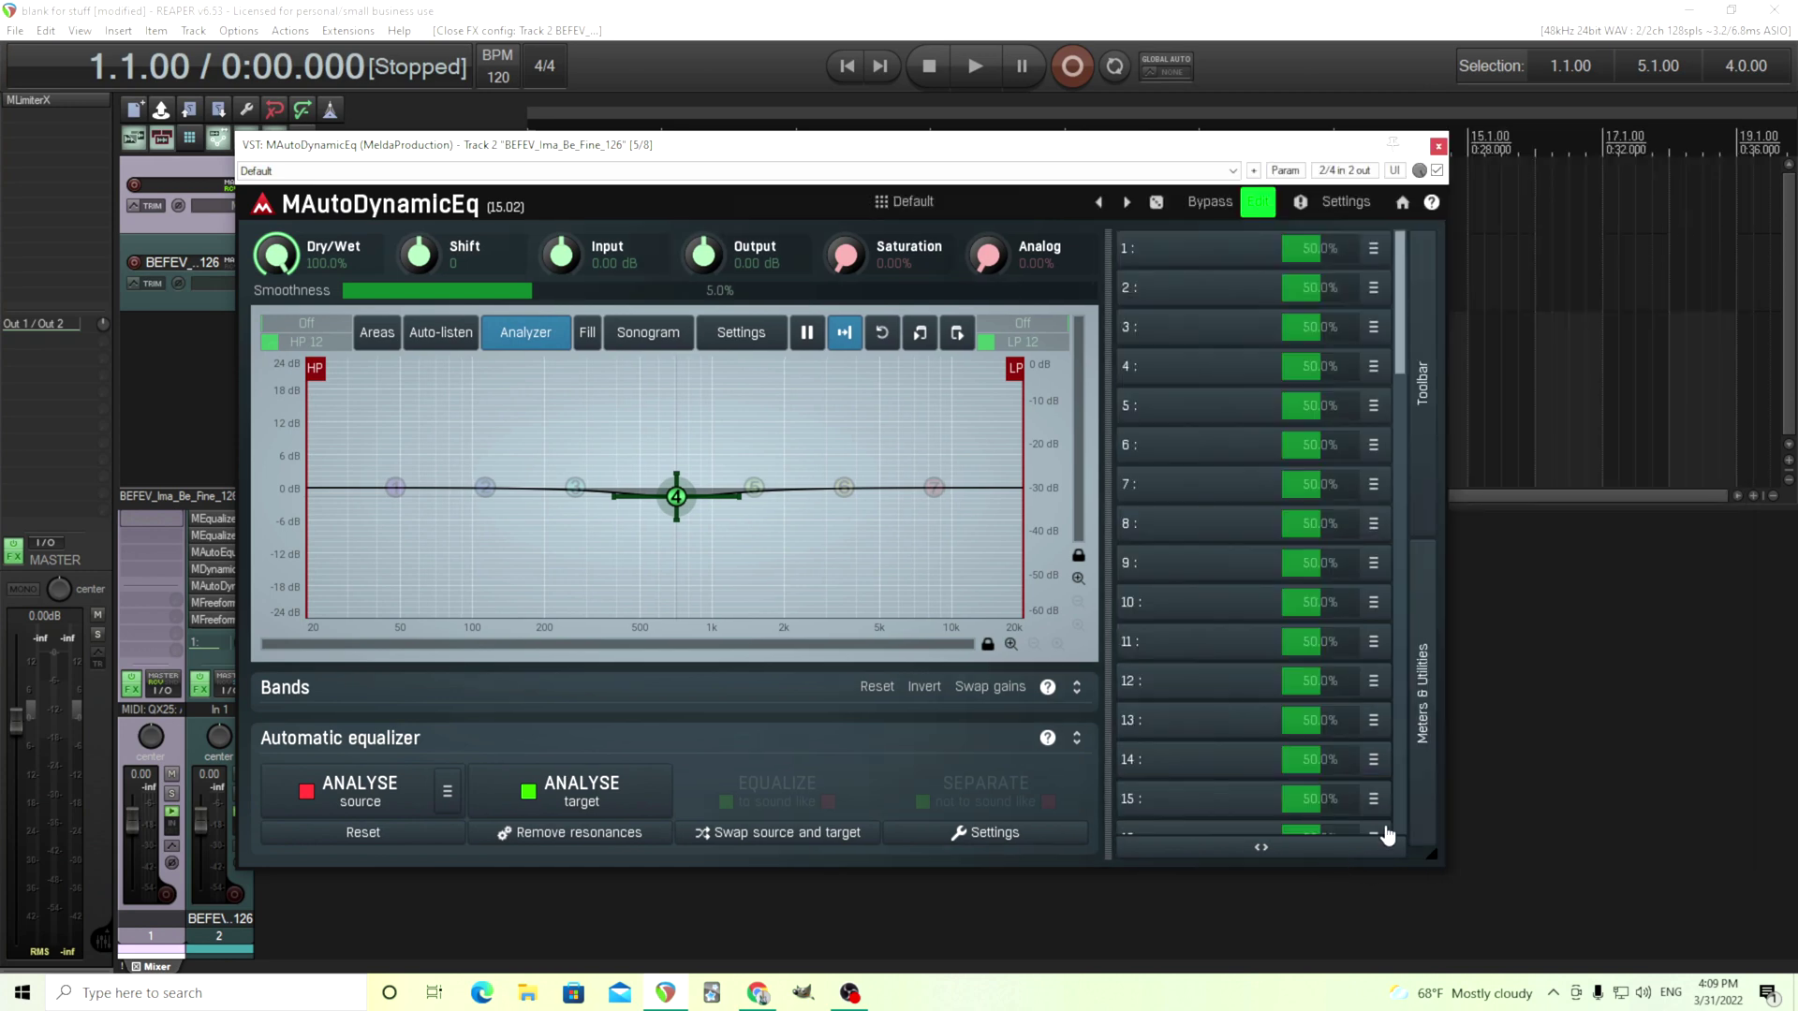
{"action": "left_click", "coordinate": [1424, 451]}
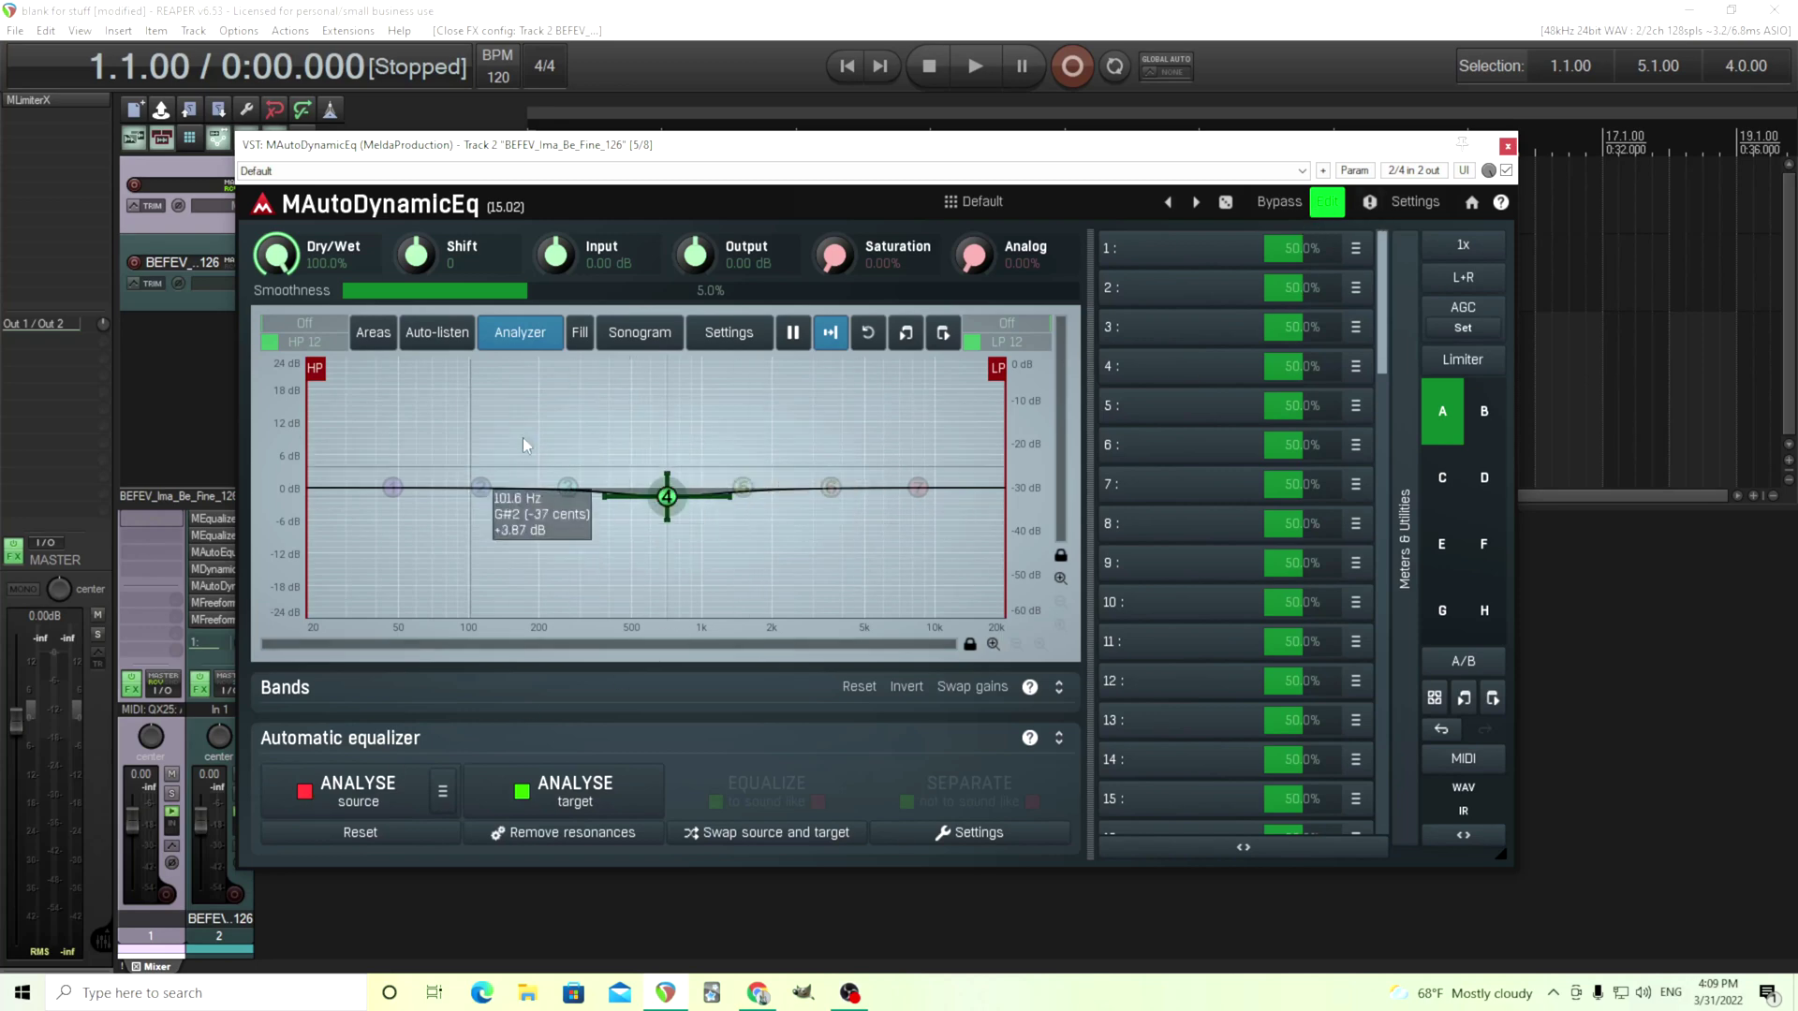
Step: Audition Bass drum, Graphic Monster, Snare drum, Toms, Master enhancer, Compressor/Expander, Ducking, Bass vs. bass drum fix, then close
{"action": "left_click", "coordinate": [1328, 201]}
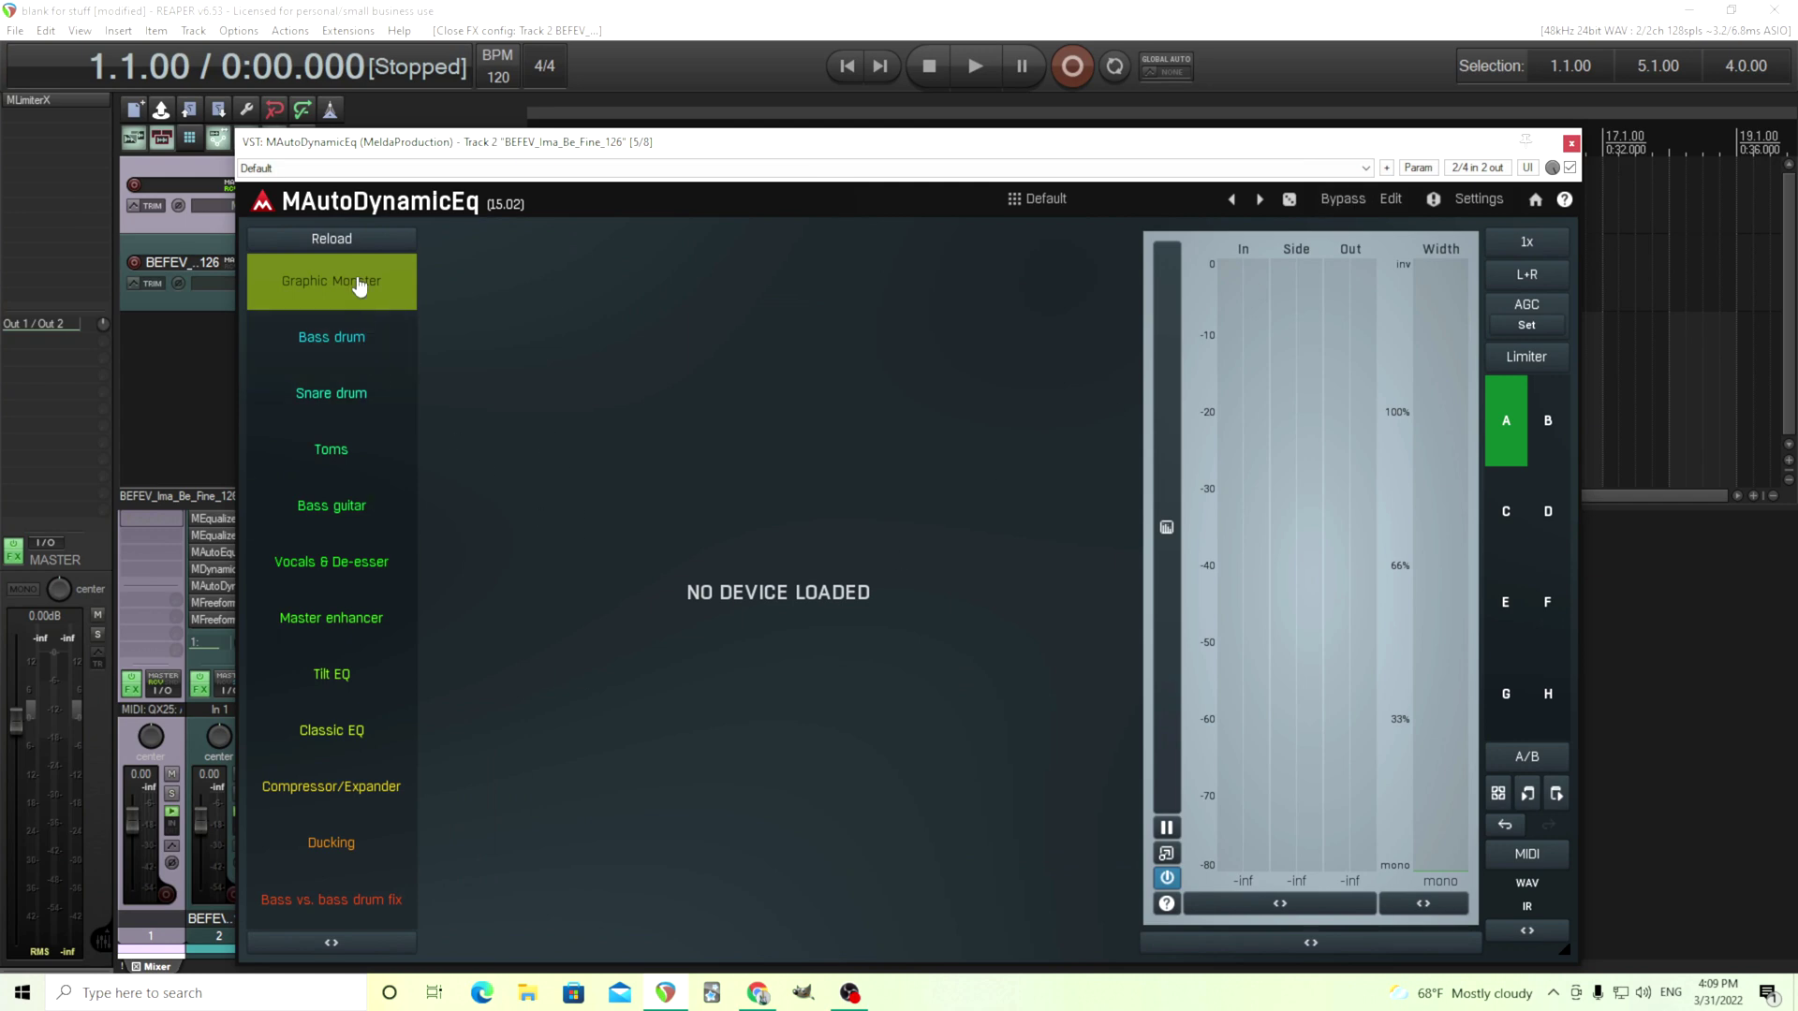
{"action": "left_click", "coordinate": [337, 353]}
{"action": "left_click", "coordinate": [331, 281]}
{"action": "left_click", "coordinate": [339, 339]}
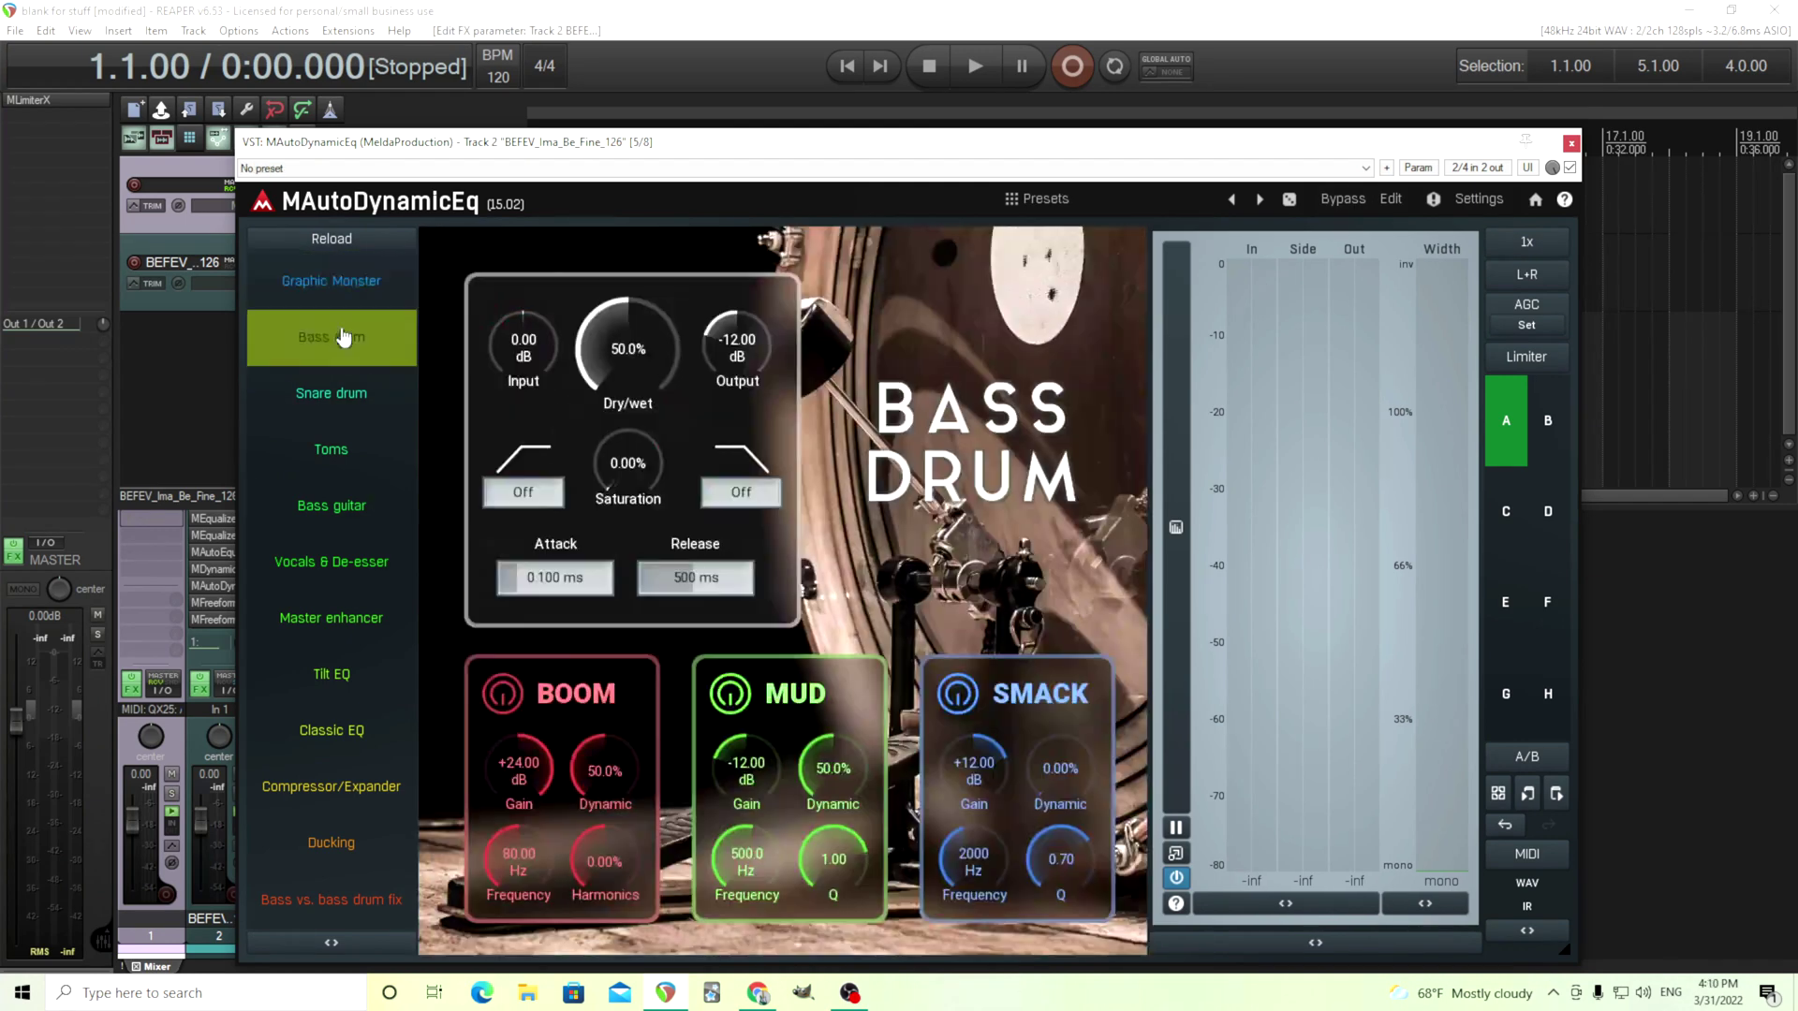
{"action": "left_click", "coordinate": [351, 394]}
{"action": "left_click", "coordinate": [362, 468]}
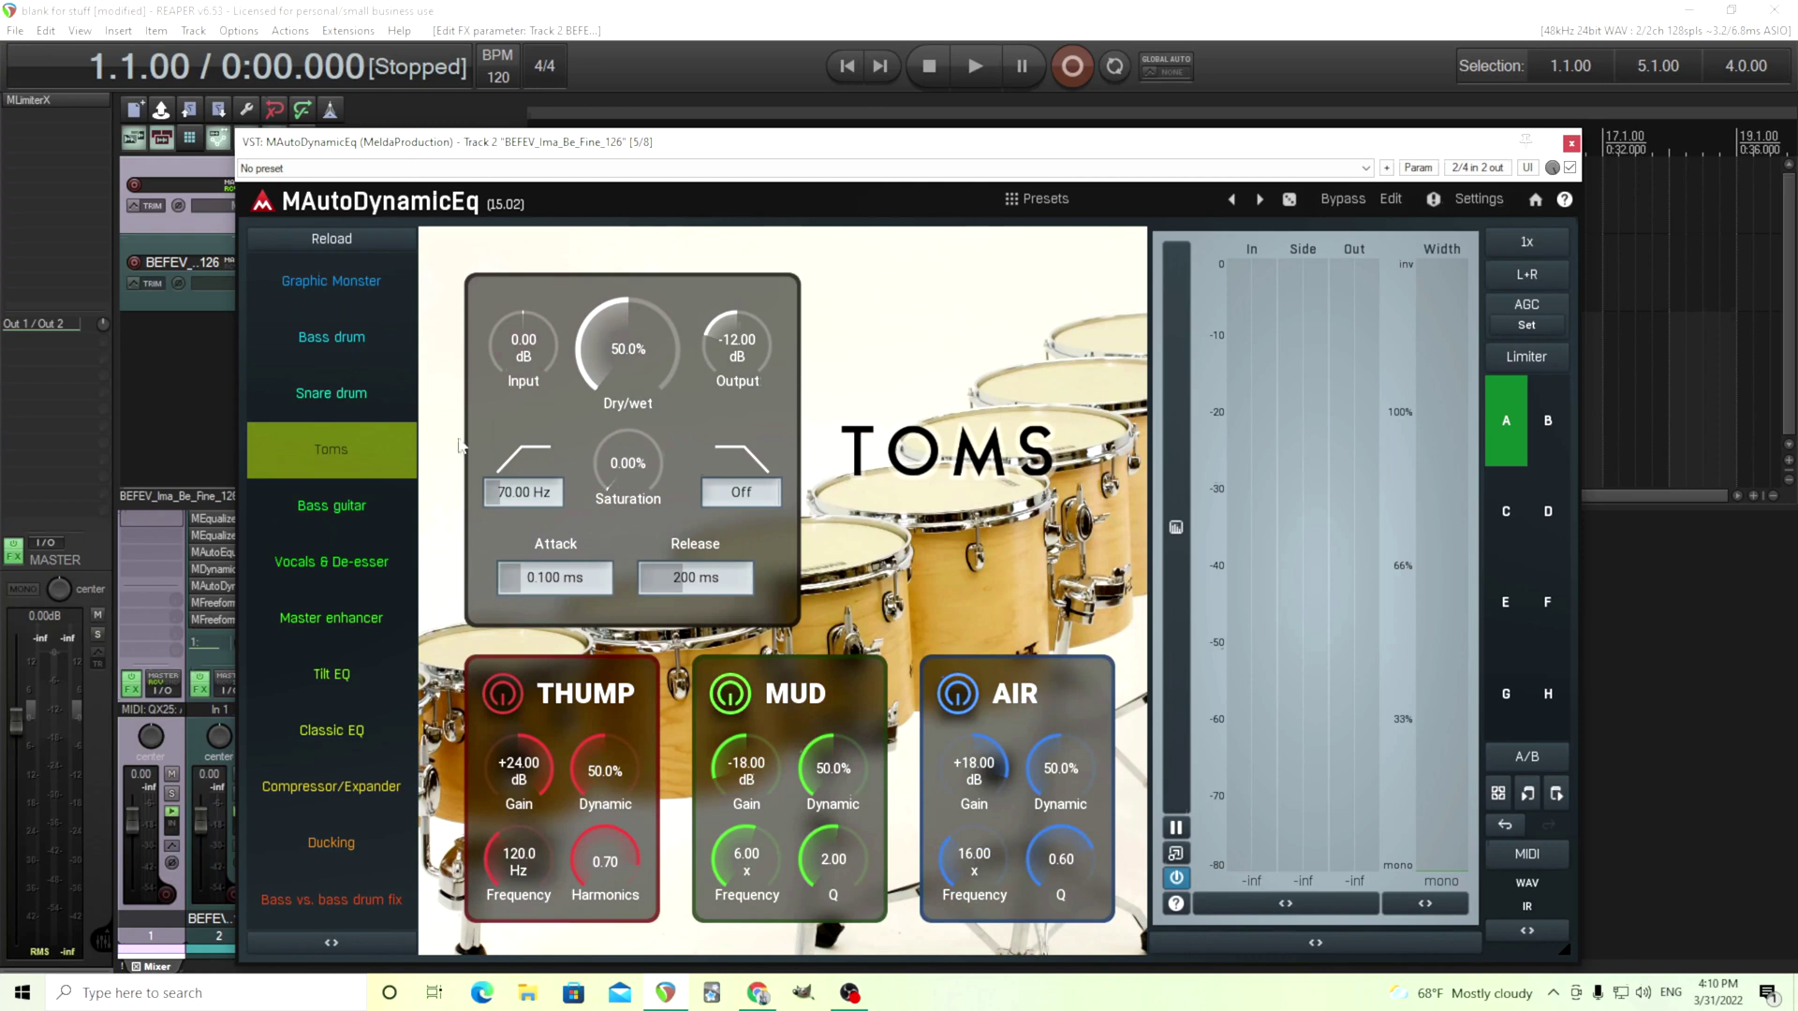
{"action": "left_click", "coordinate": [343, 637]}
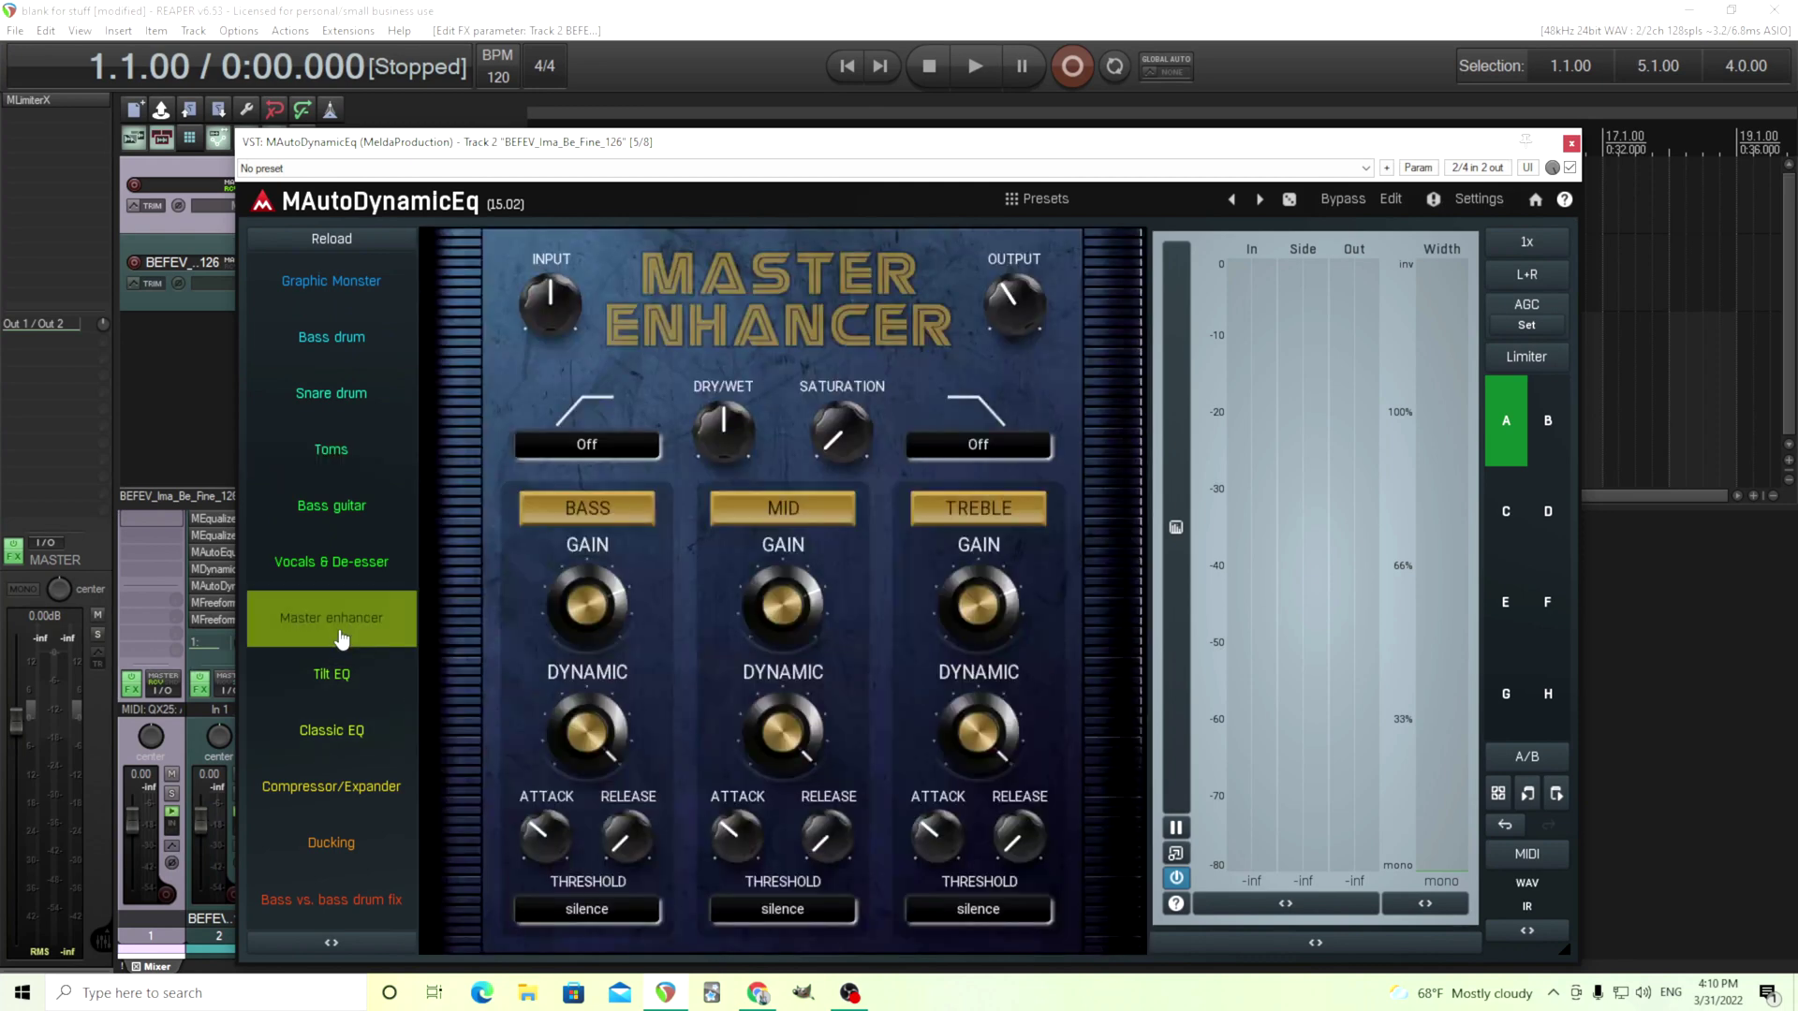
{"action": "left_click", "coordinate": [376, 795]}
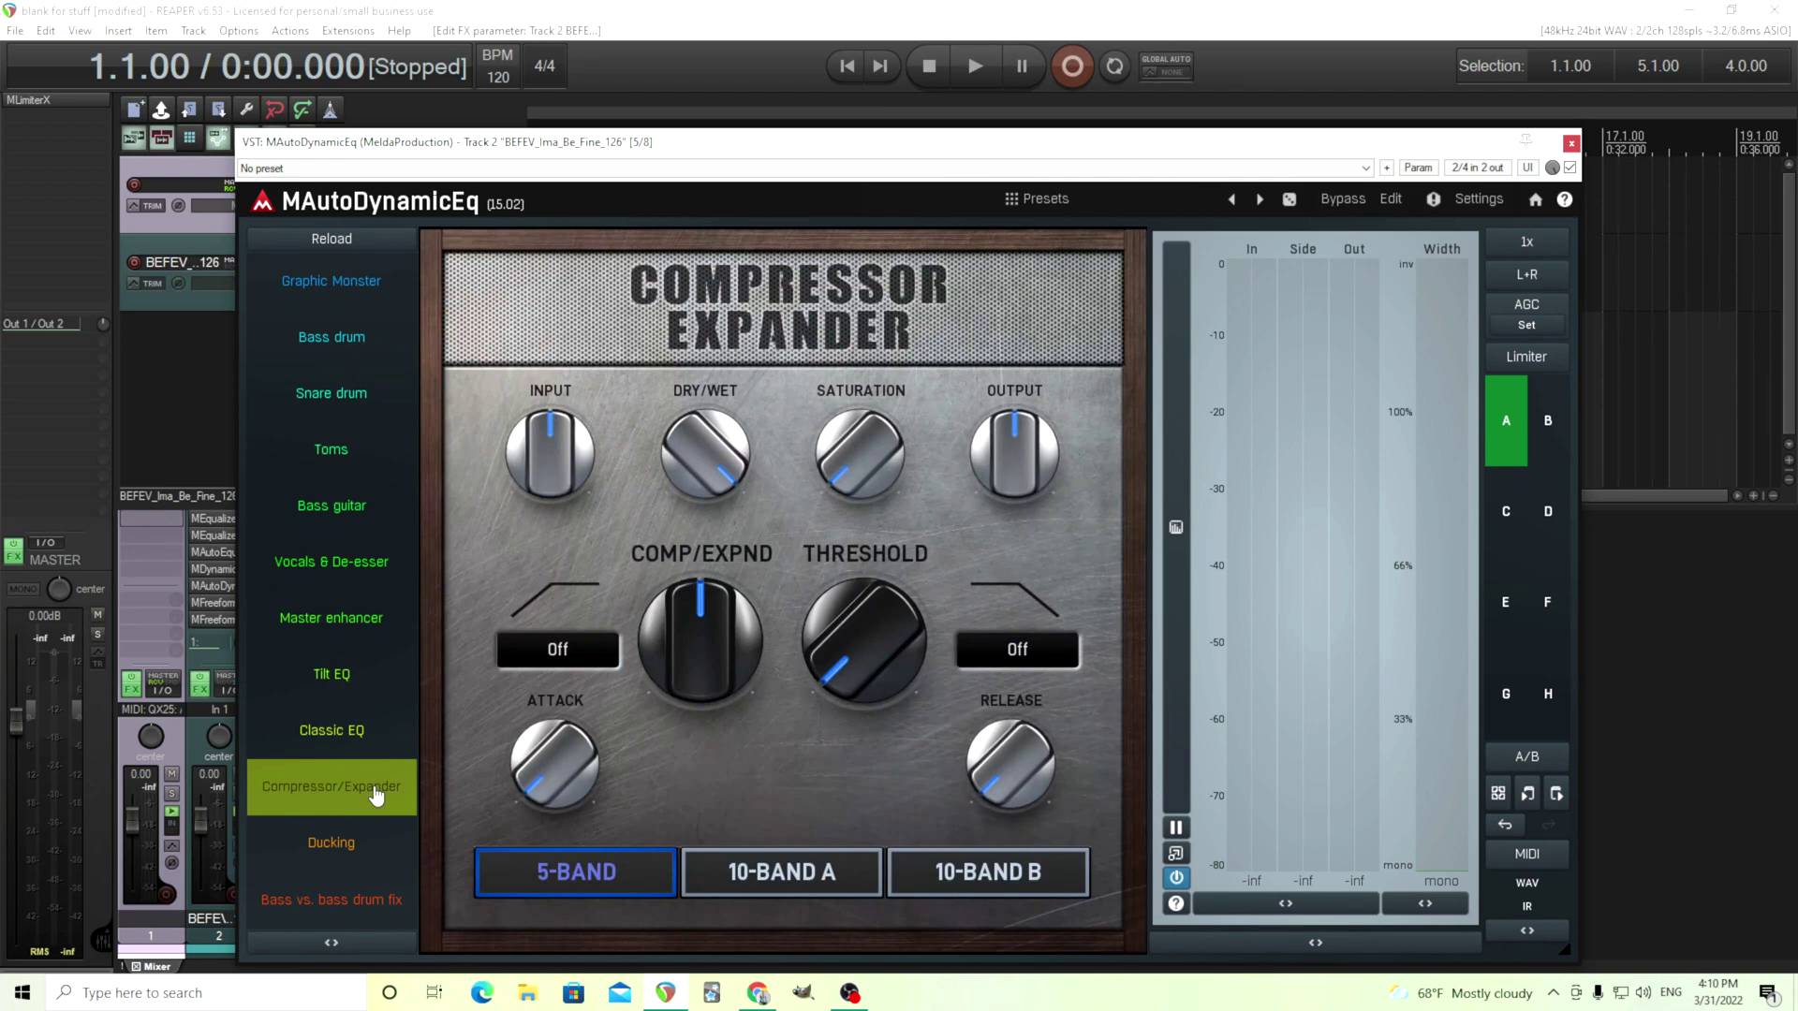
{"action": "left_click", "coordinate": [376, 850]}
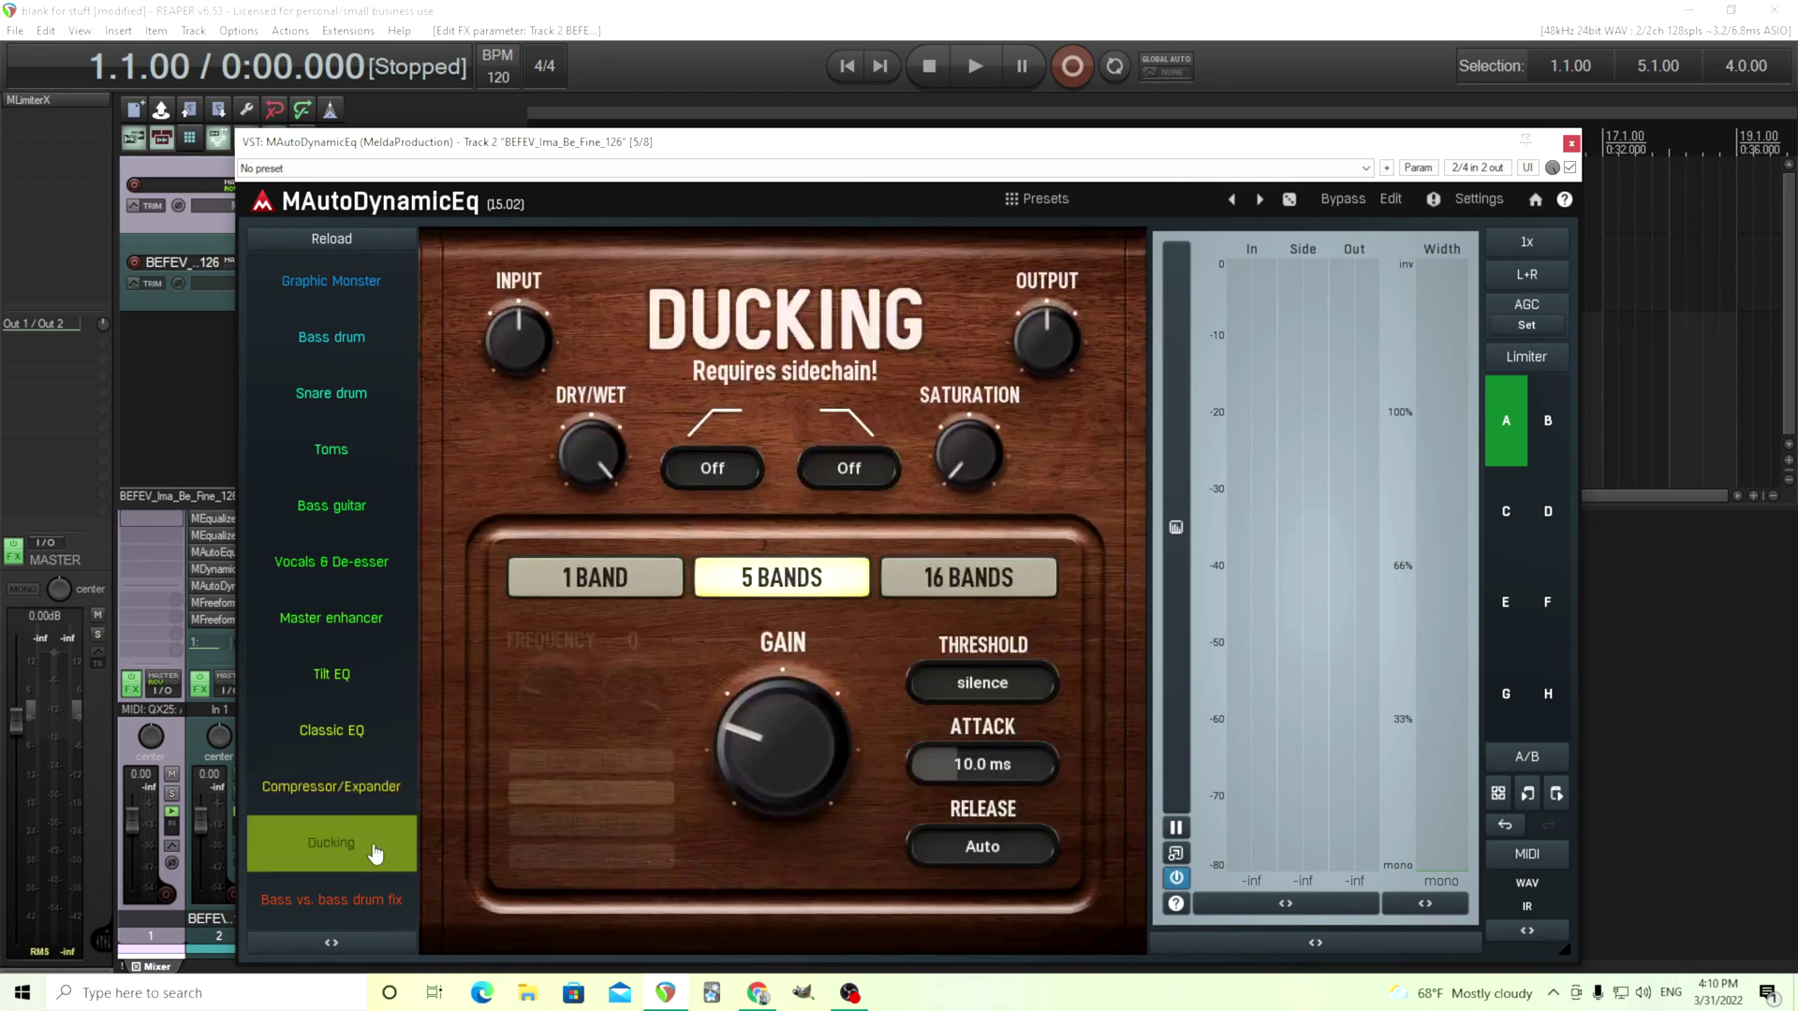
{"action": "left_click", "coordinate": [370, 920]}
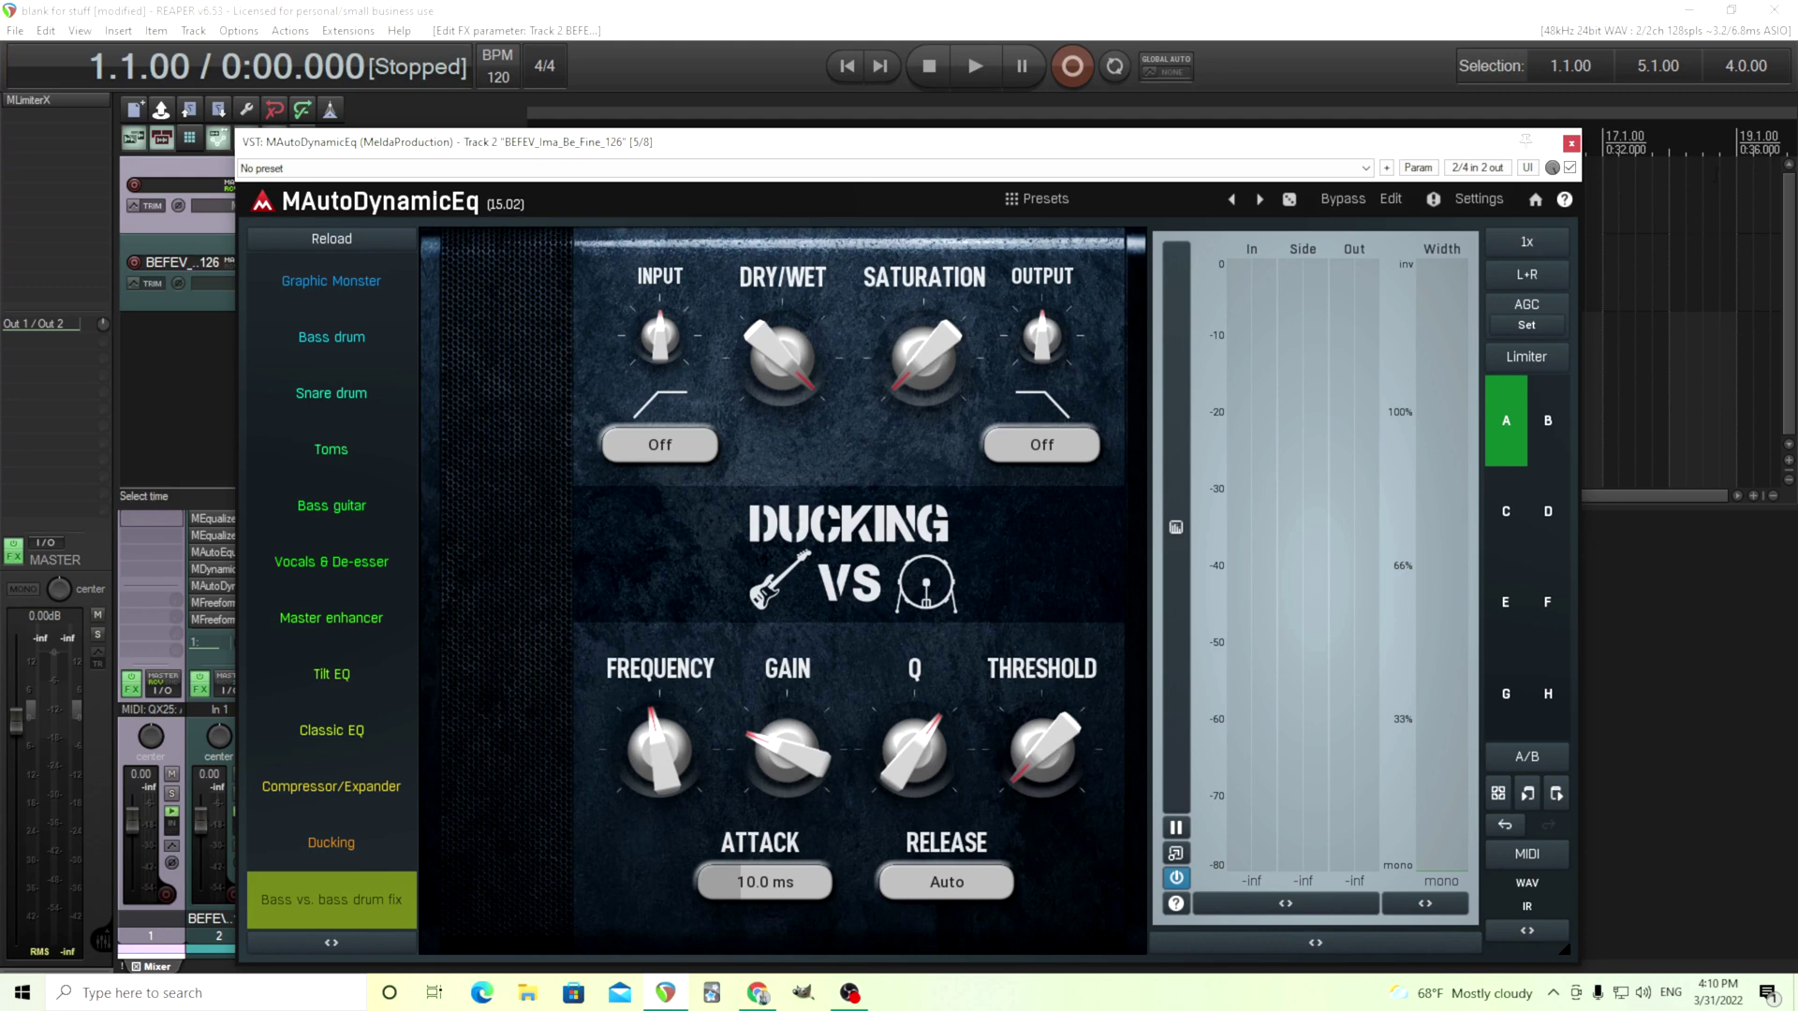
{"action": "left_click", "coordinate": [1570, 142]}
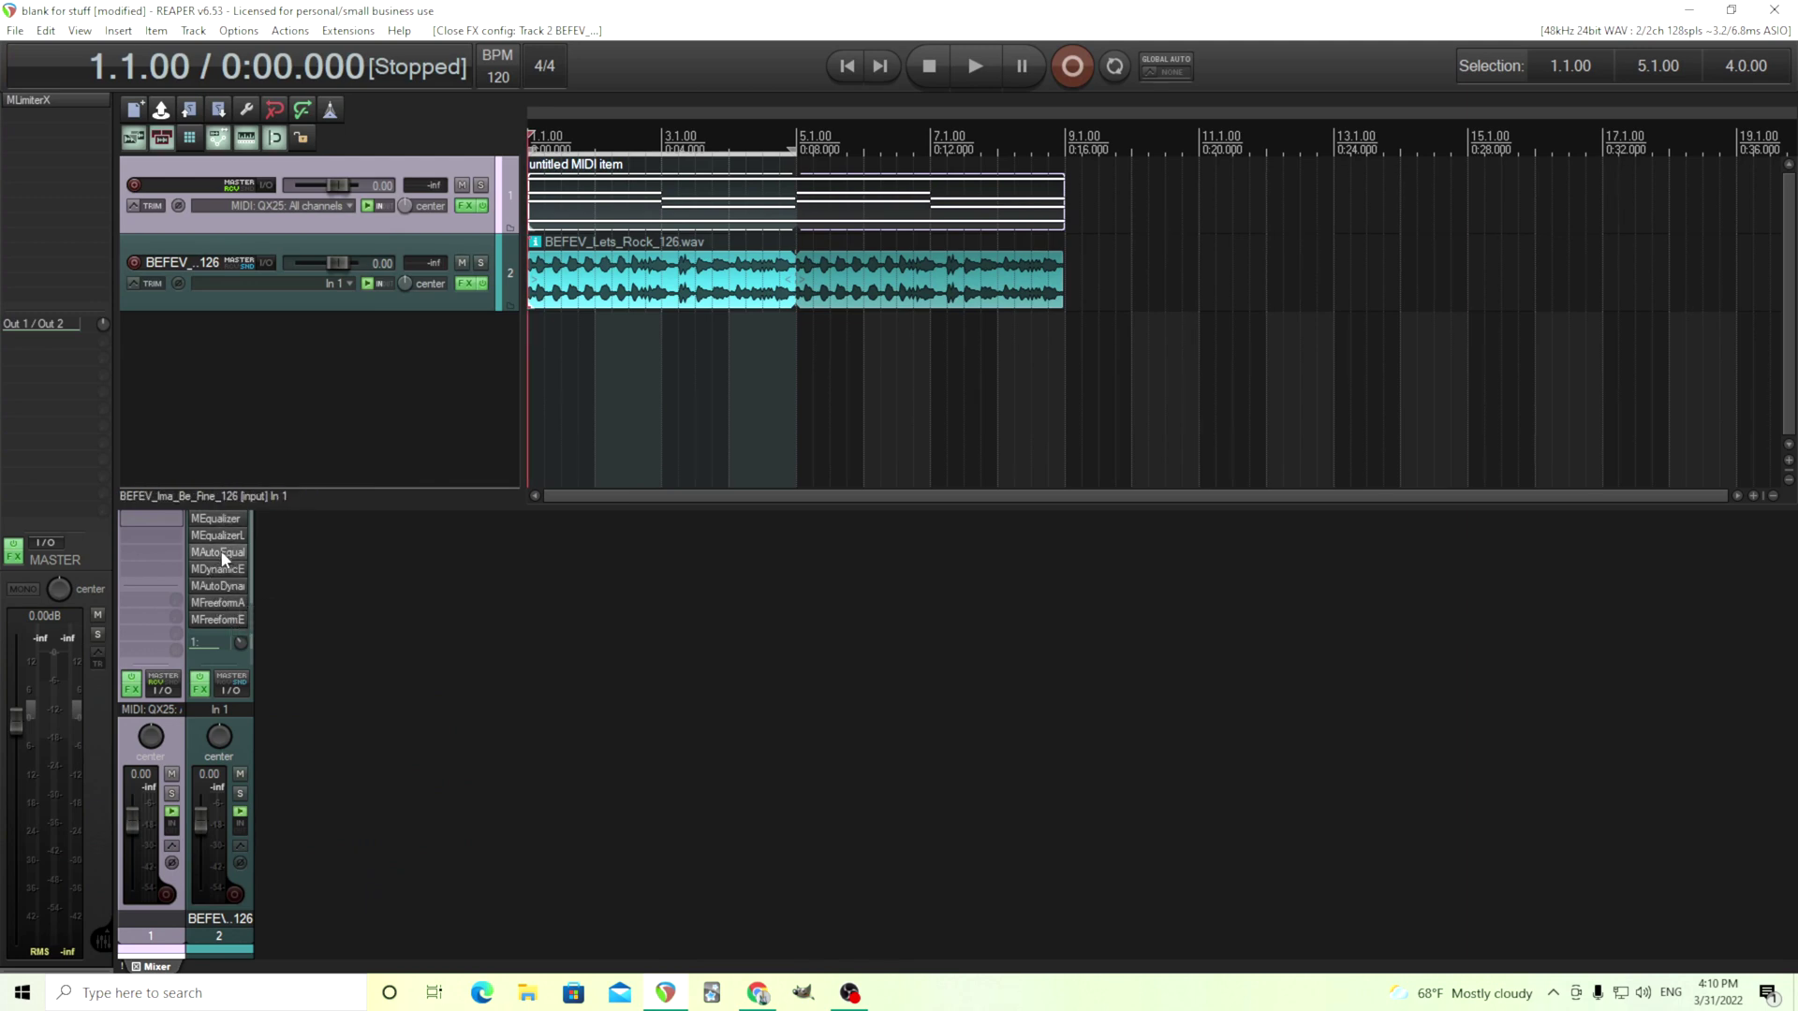
Step: Open Track 2's MFreeformAnalogEq, shift it left, and draw a curve of peaks and dips
{"action": "left_click", "coordinate": [221, 601]}
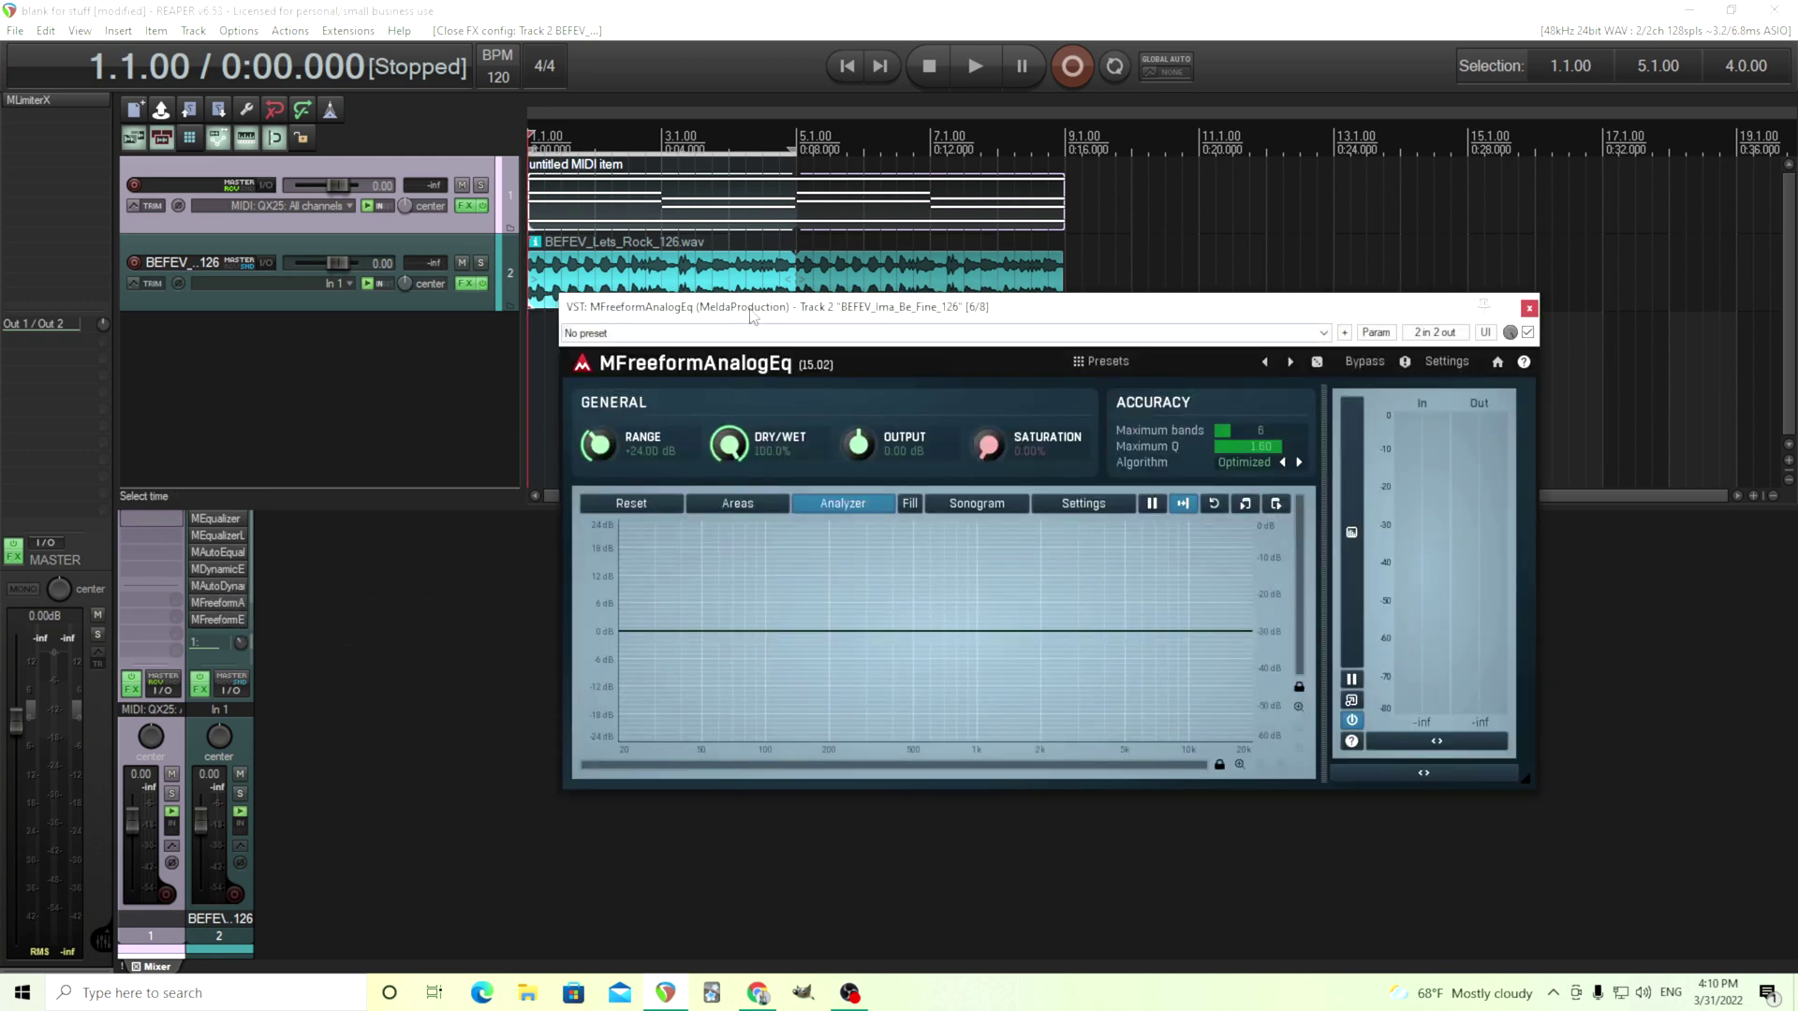
{"action": "left_click_drag", "start_coordinate": [750, 317], "coordinate": [681, 312]}
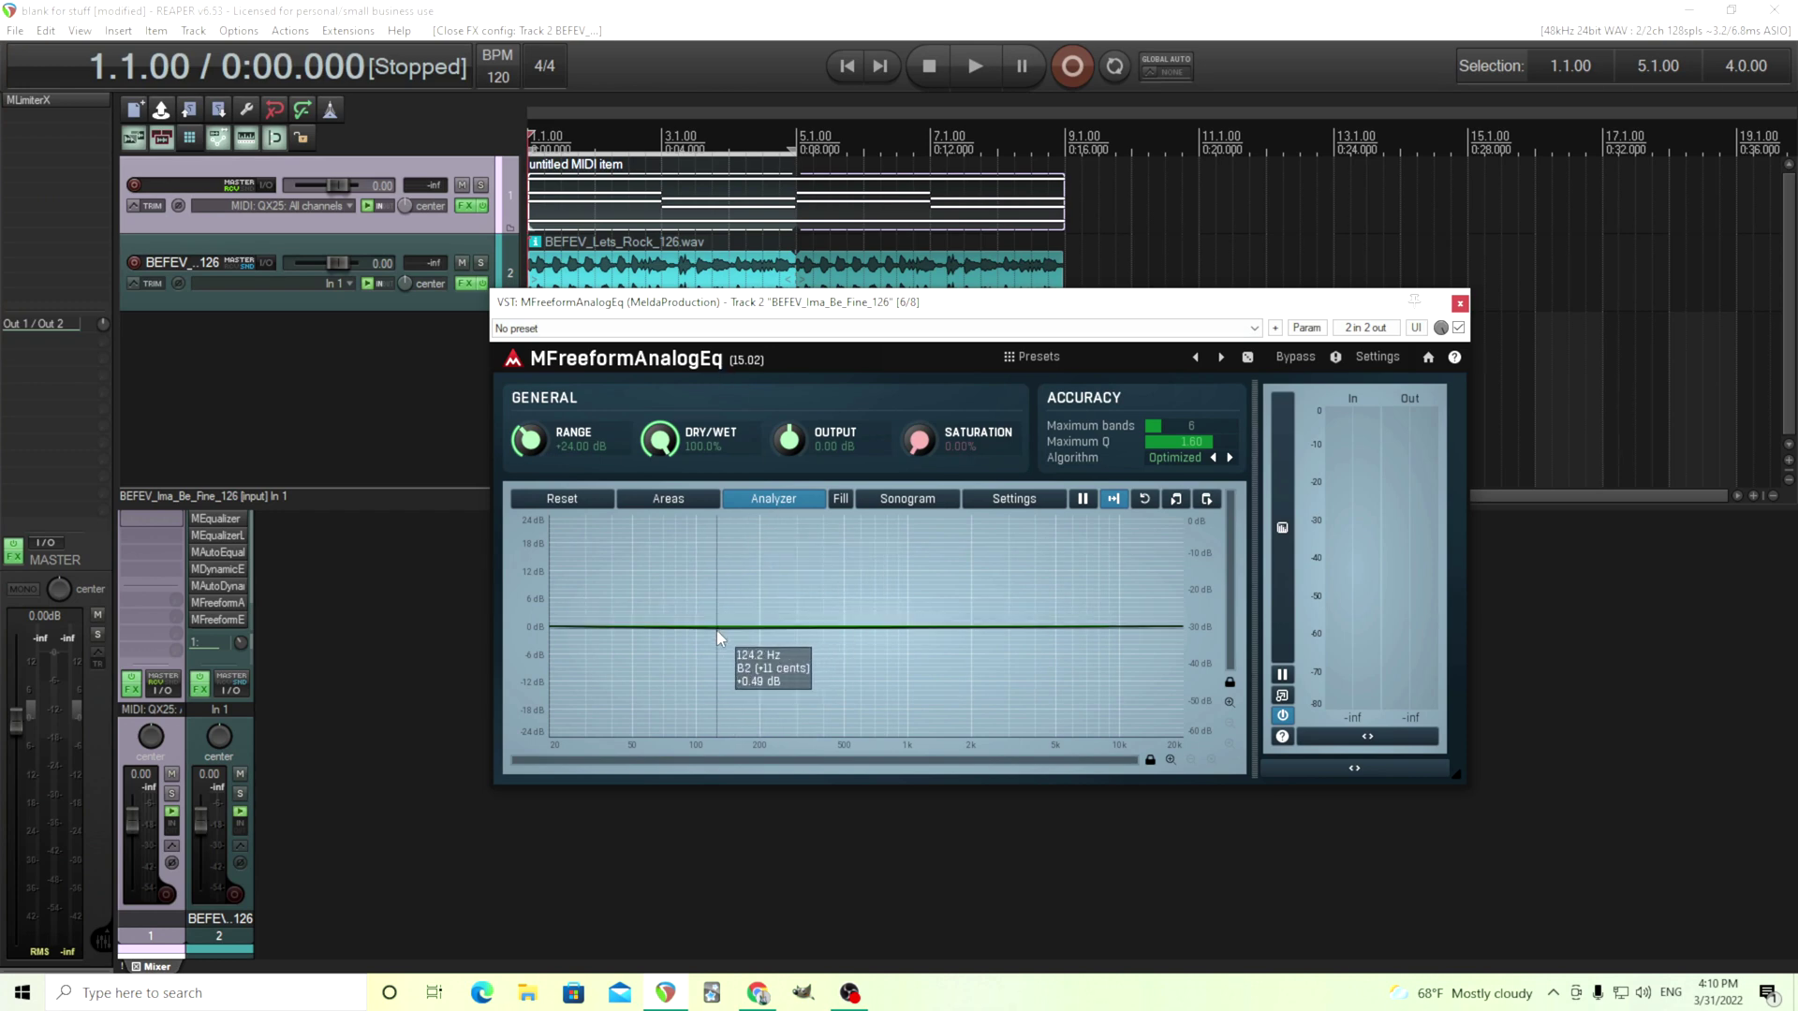
{"action": "mouse_move", "coordinate": [716, 631]}
{"action": "left_mouse_down"}
{"action": "mouse_move", "coordinate": [751, 668]}
{"action": "mouse_move", "coordinate": [798, 598]}
{"action": "mouse_move", "coordinate": [821, 651]}
{"action": "mouse_move", "coordinate": [843, 657]}
{"action": "mouse_move", "coordinate": [853, 602]}
{"action": "mouse_move", "coordinate": [922, 665]}
{"action": "mouse_move", "coordinate": [1048, 609]}
{"action": "mouse_move", "coordinate": [1068, 646]}
{"action": "left_mouse_up"}
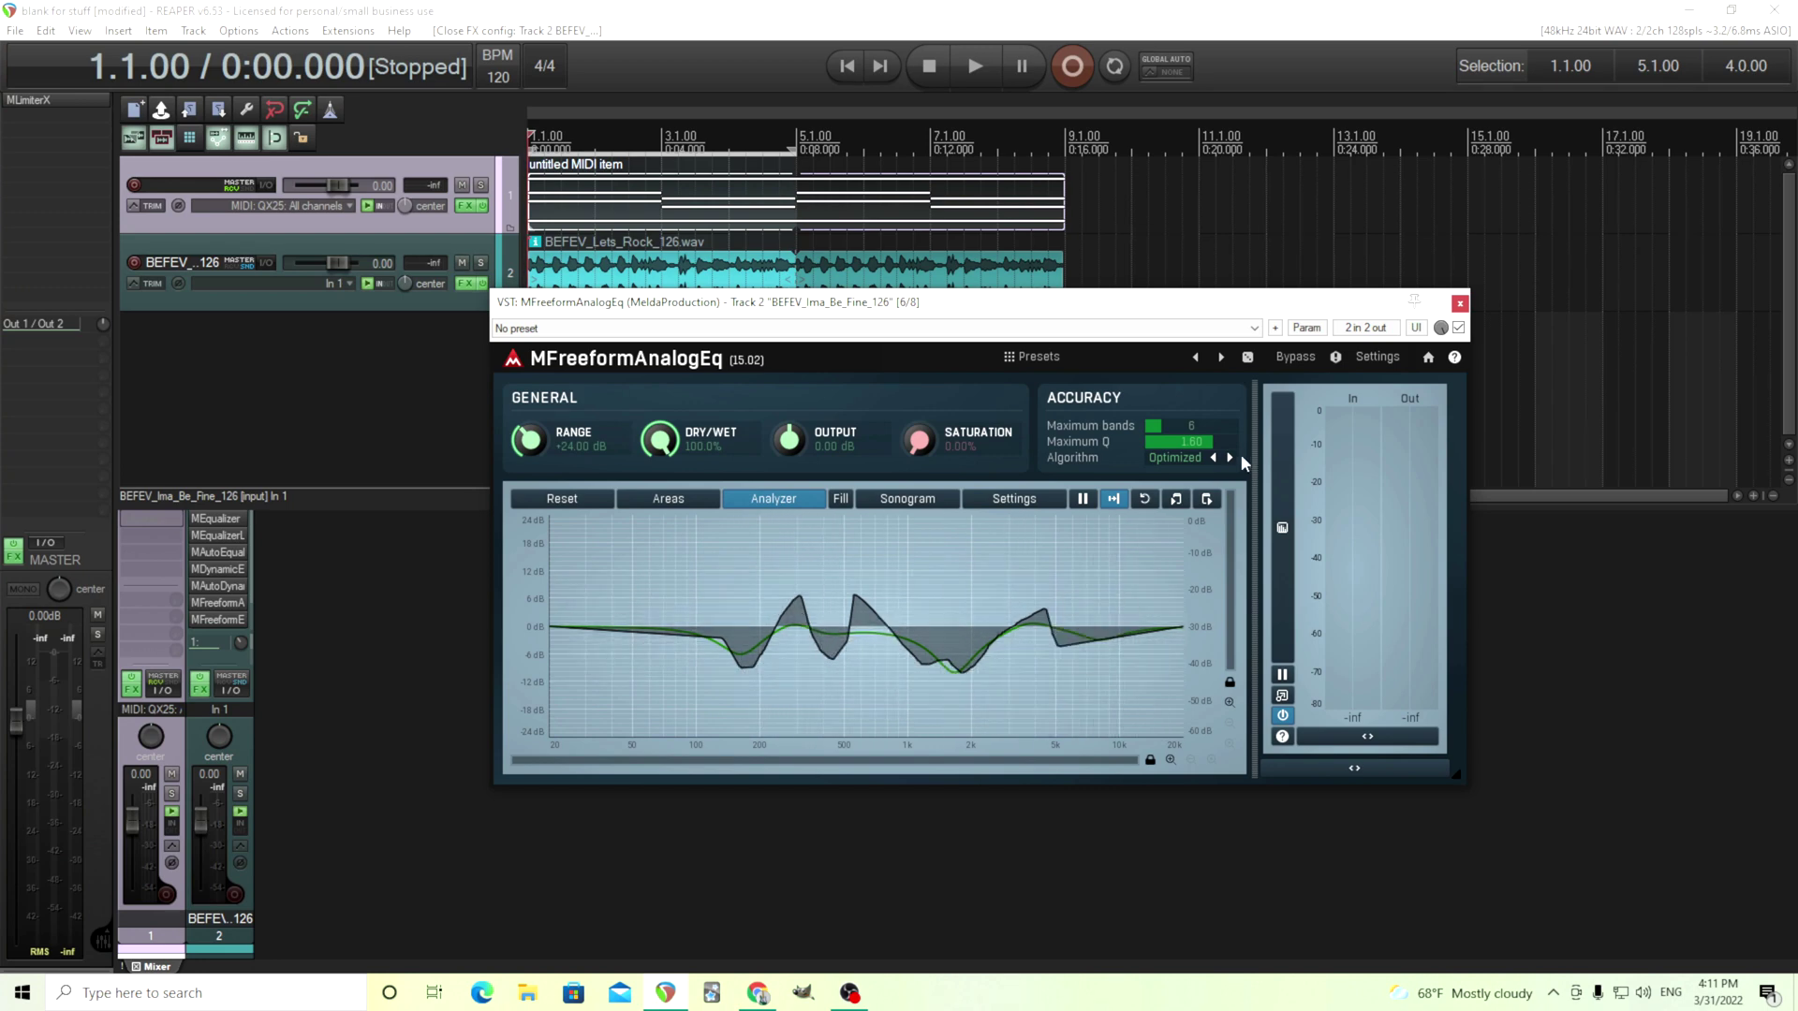
Step: Raise Maximum Q to 5.19 and set Maximum bands to 6 after trying 32
{"action": "left_click_drag", "start_coordinate": [1180, 441], "coordinate": [1179, 416]}
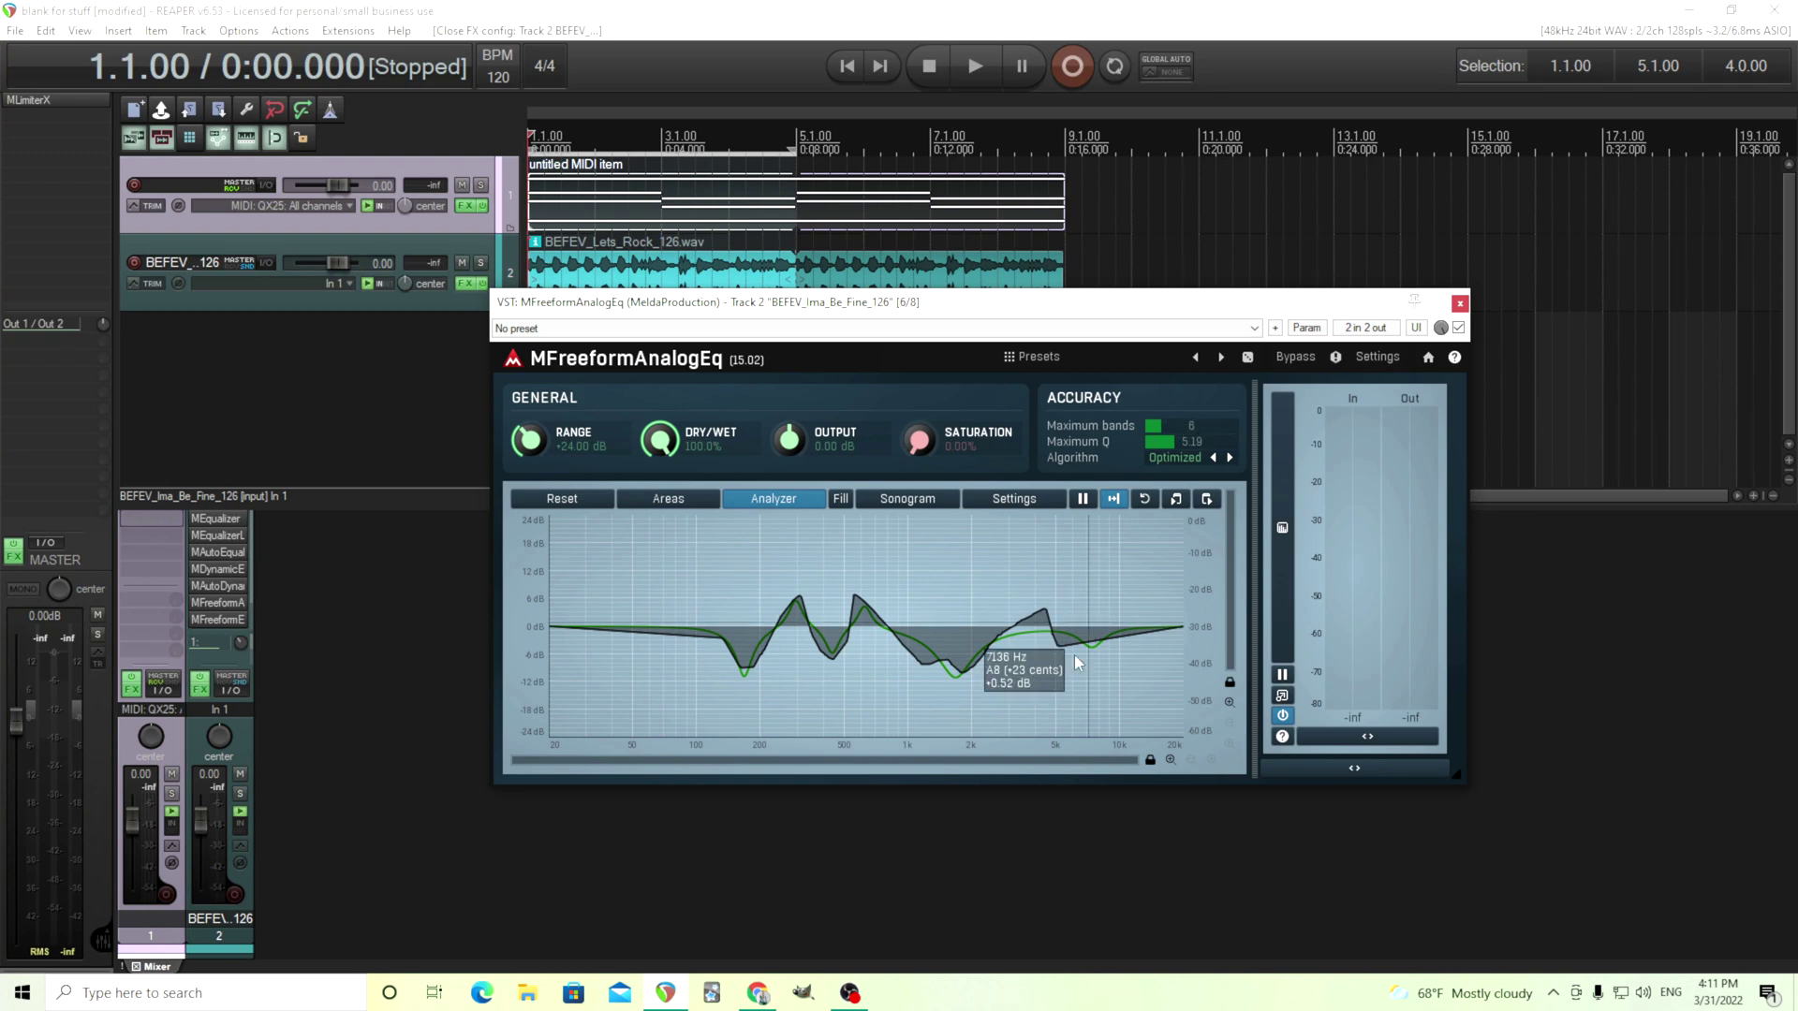
{"action": "left_click_drag", "start_coordinate": [1180, 425], "coordinate": [1180, 393]}
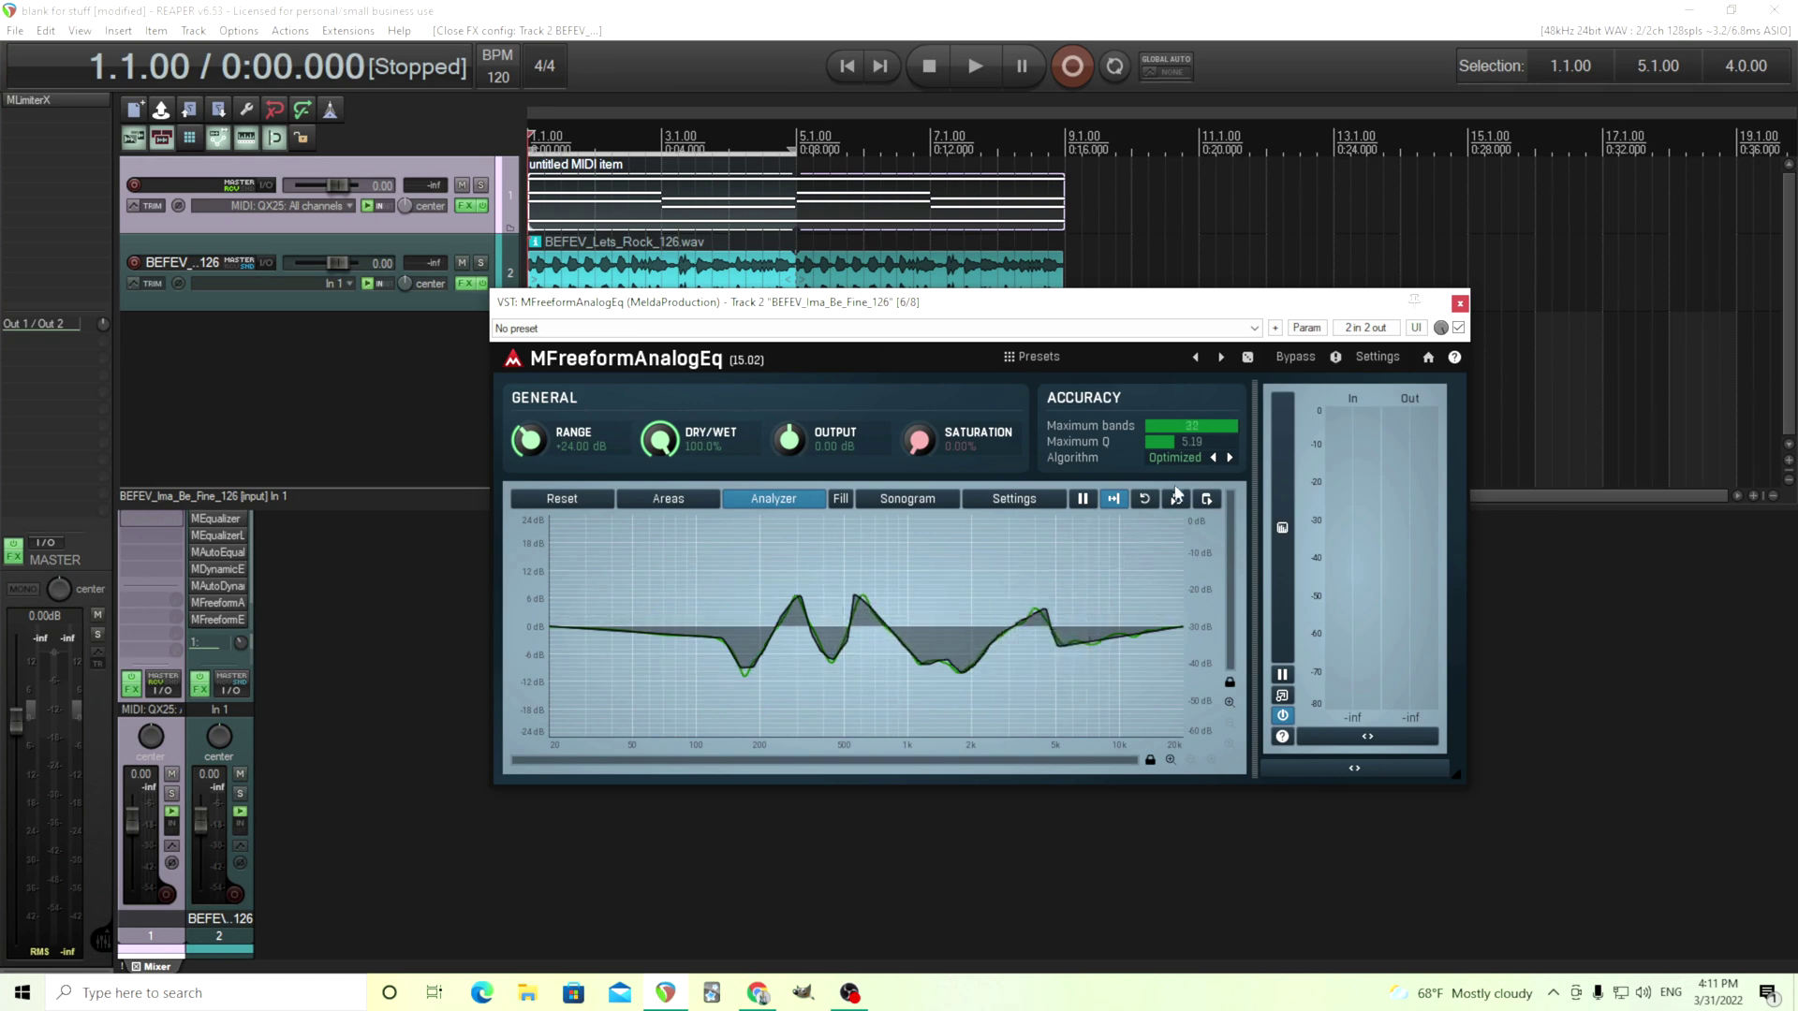
{"action": "left_click_drag", "start_coordinate": [1184, 428], "coordinate": [1184, 454]}
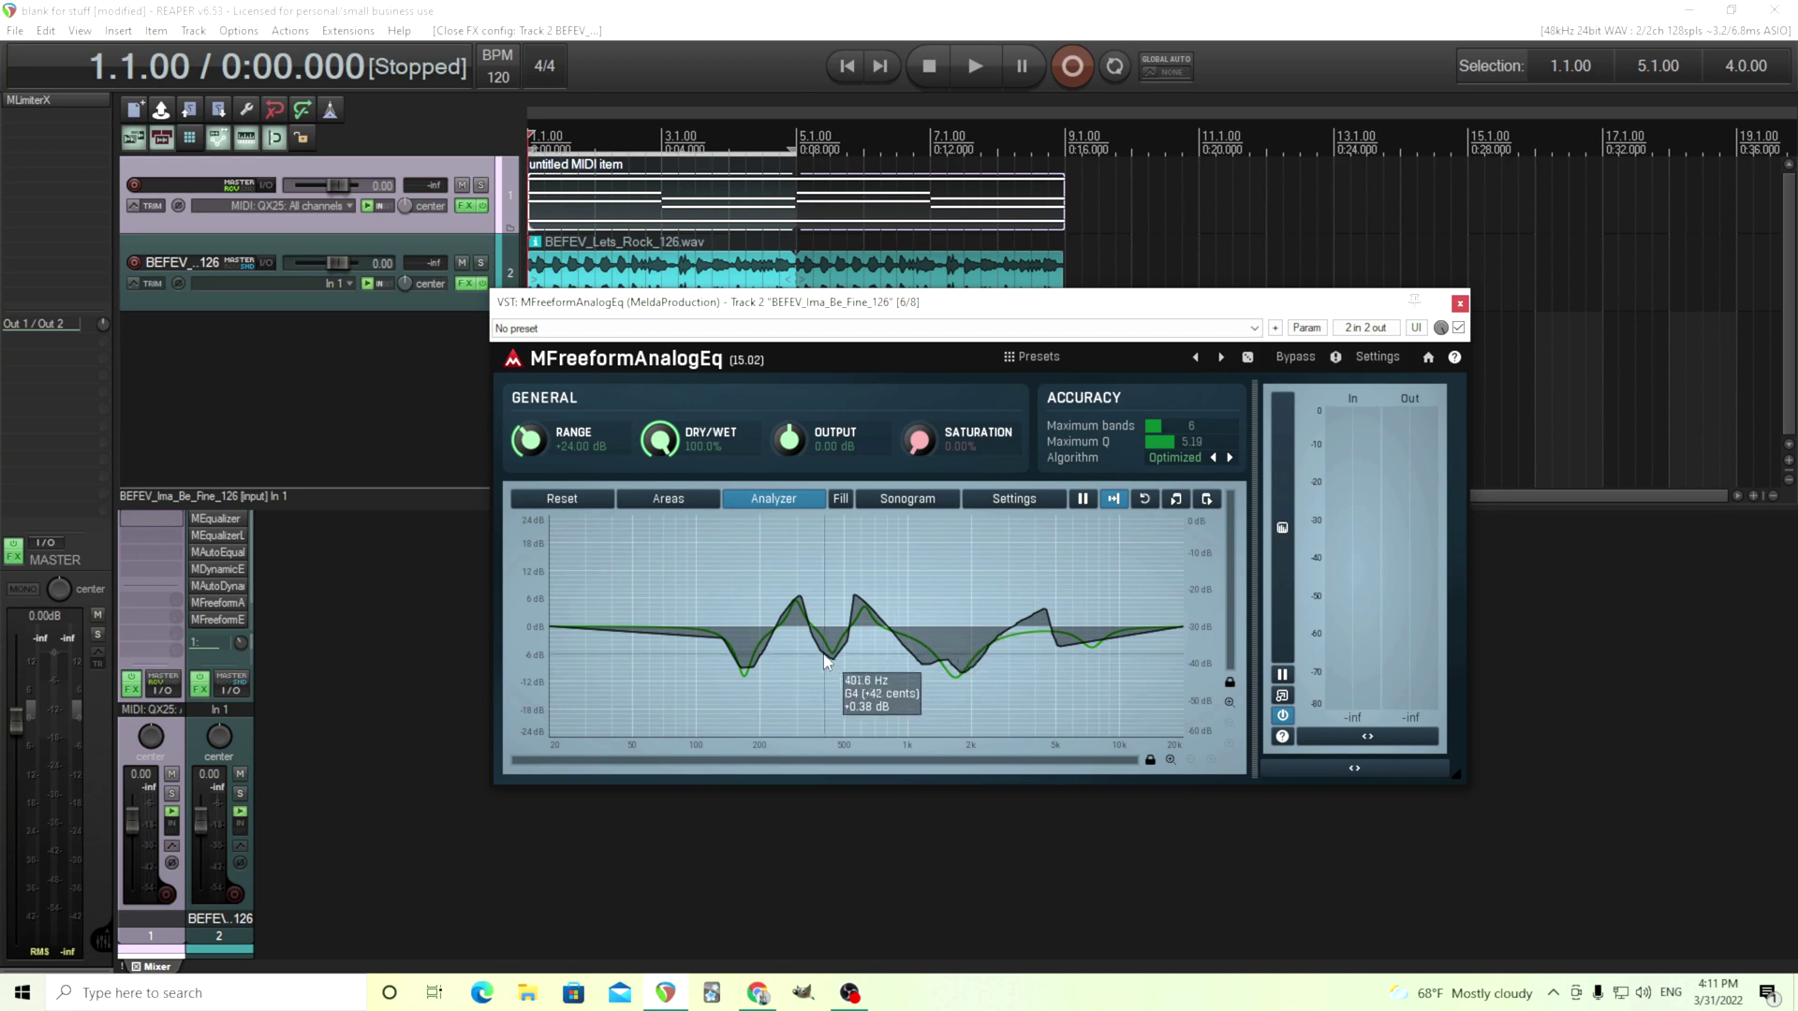
Step: Reset MFreeformAnalogEq's curve to flat and turn off Drawing mode
{"action": "left_click", "coordinate": [552, 500]}
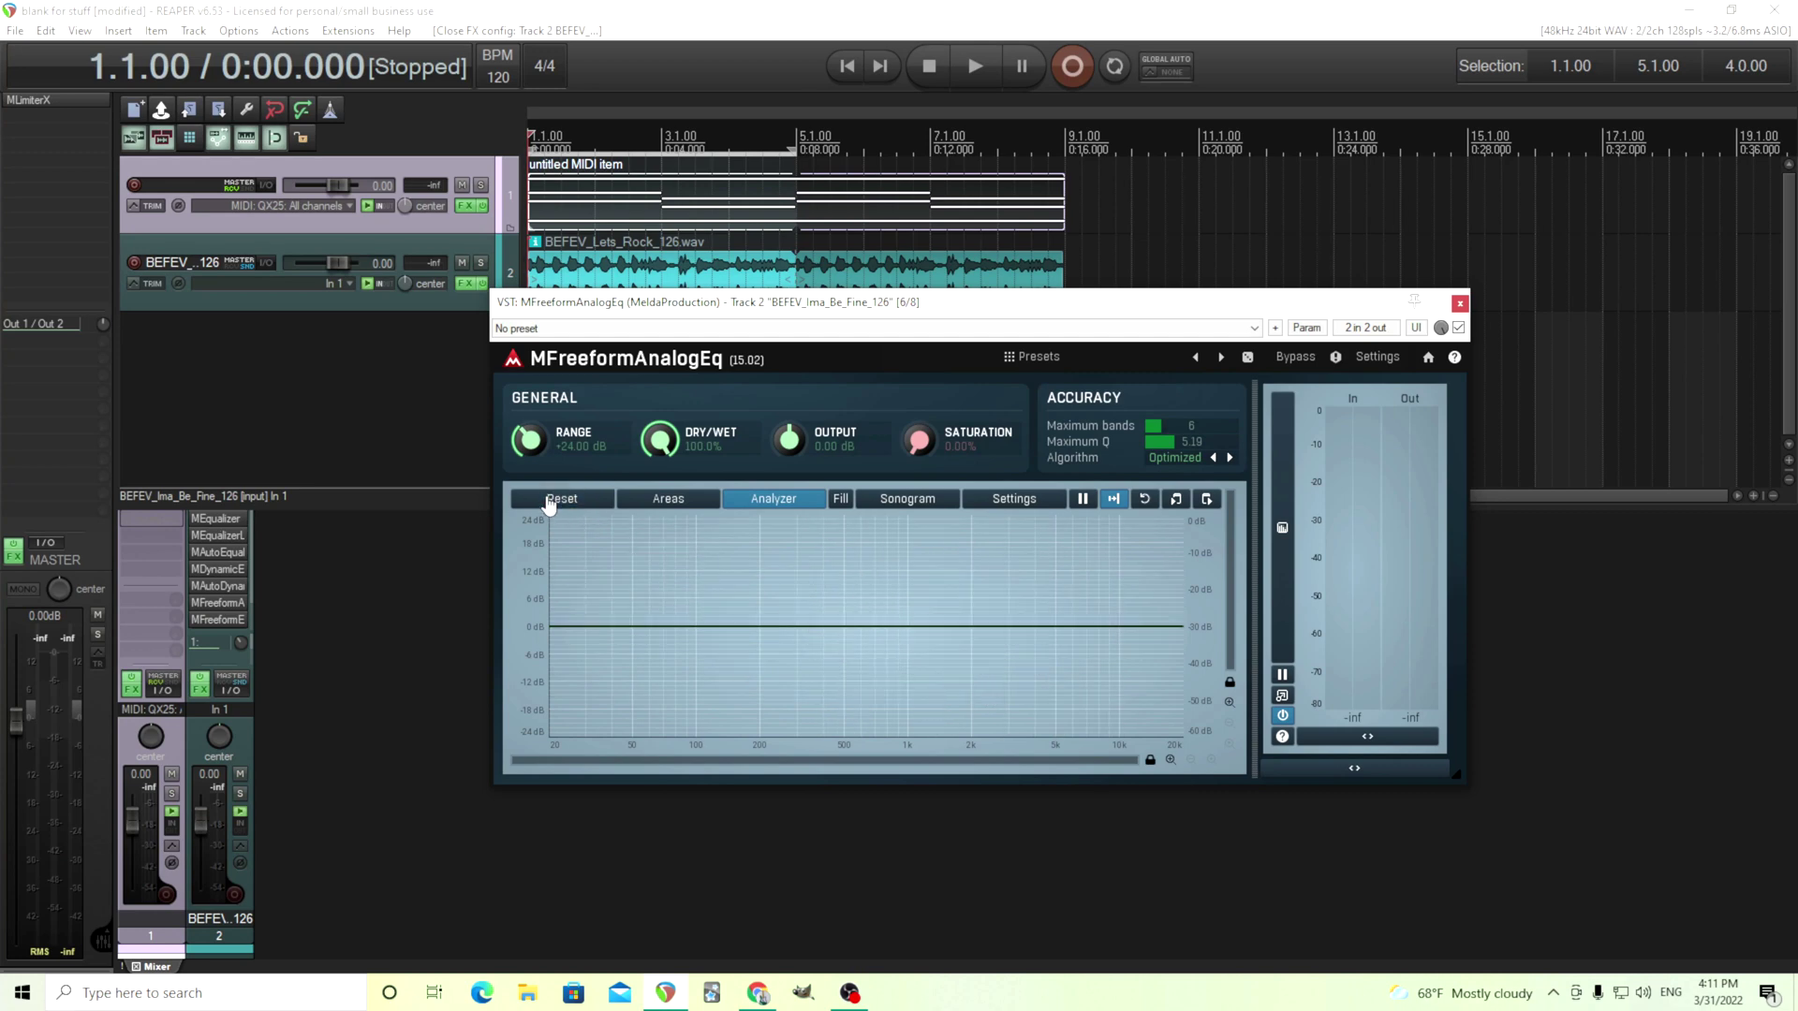
{"action": "right_click", "coordinate": [839, 597]}
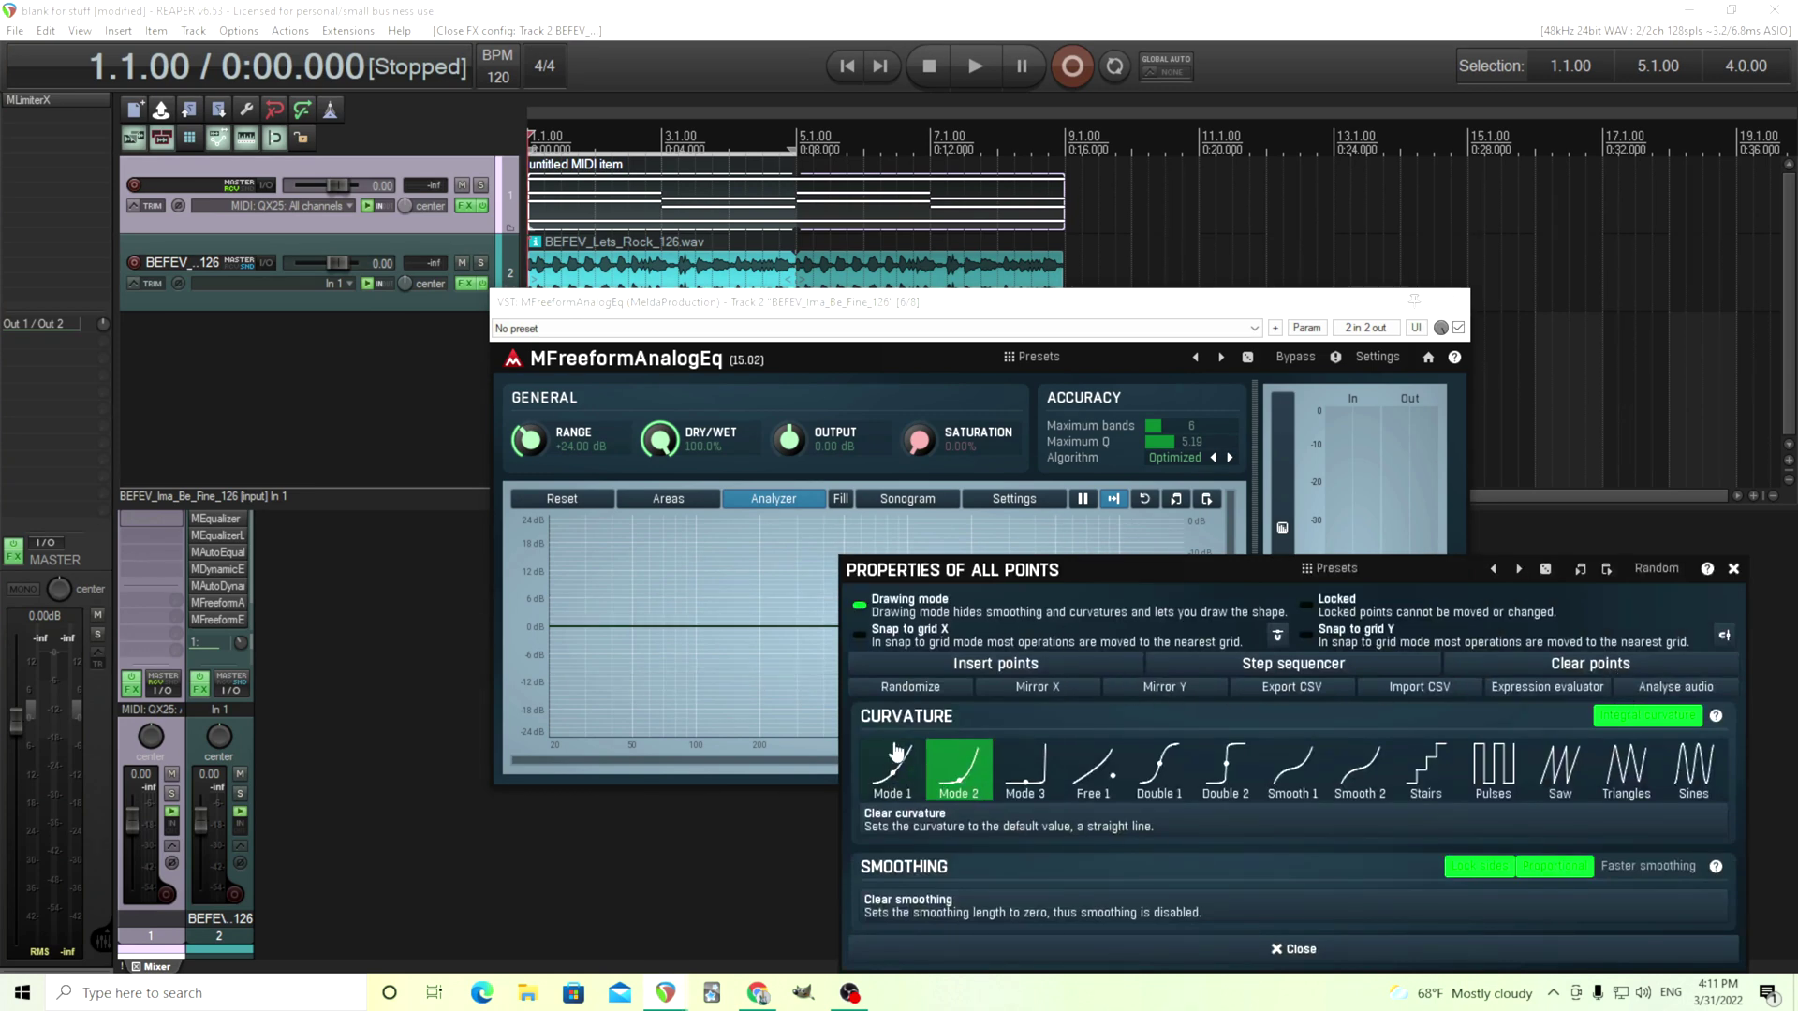
{"action": "left_click", "coordinate": [873, 615]}
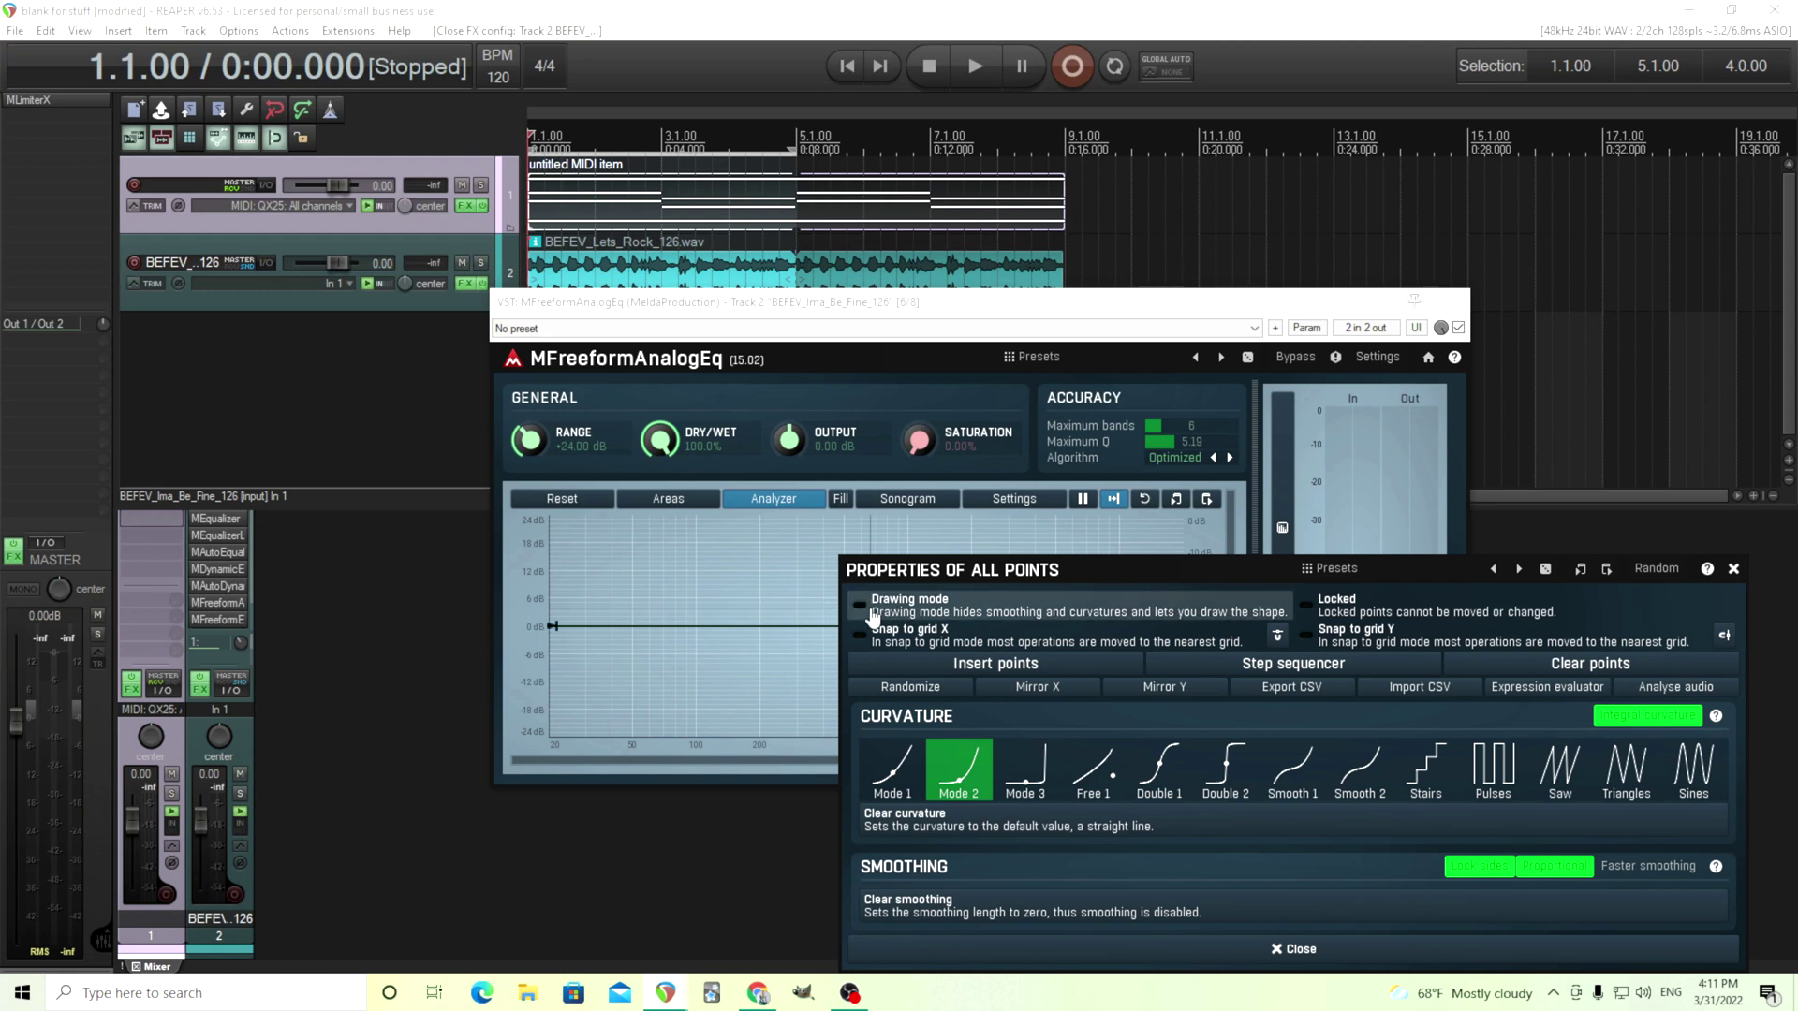
{"action": "left_click", "coordinate": [1231, 950]}
Step: Add nodes for a dip near 200 Hz, a +16 dB peak near 1 kHz and a deep cut near 4.5 kHz
{"action": "left_click", "coordinate": [757, 670]}
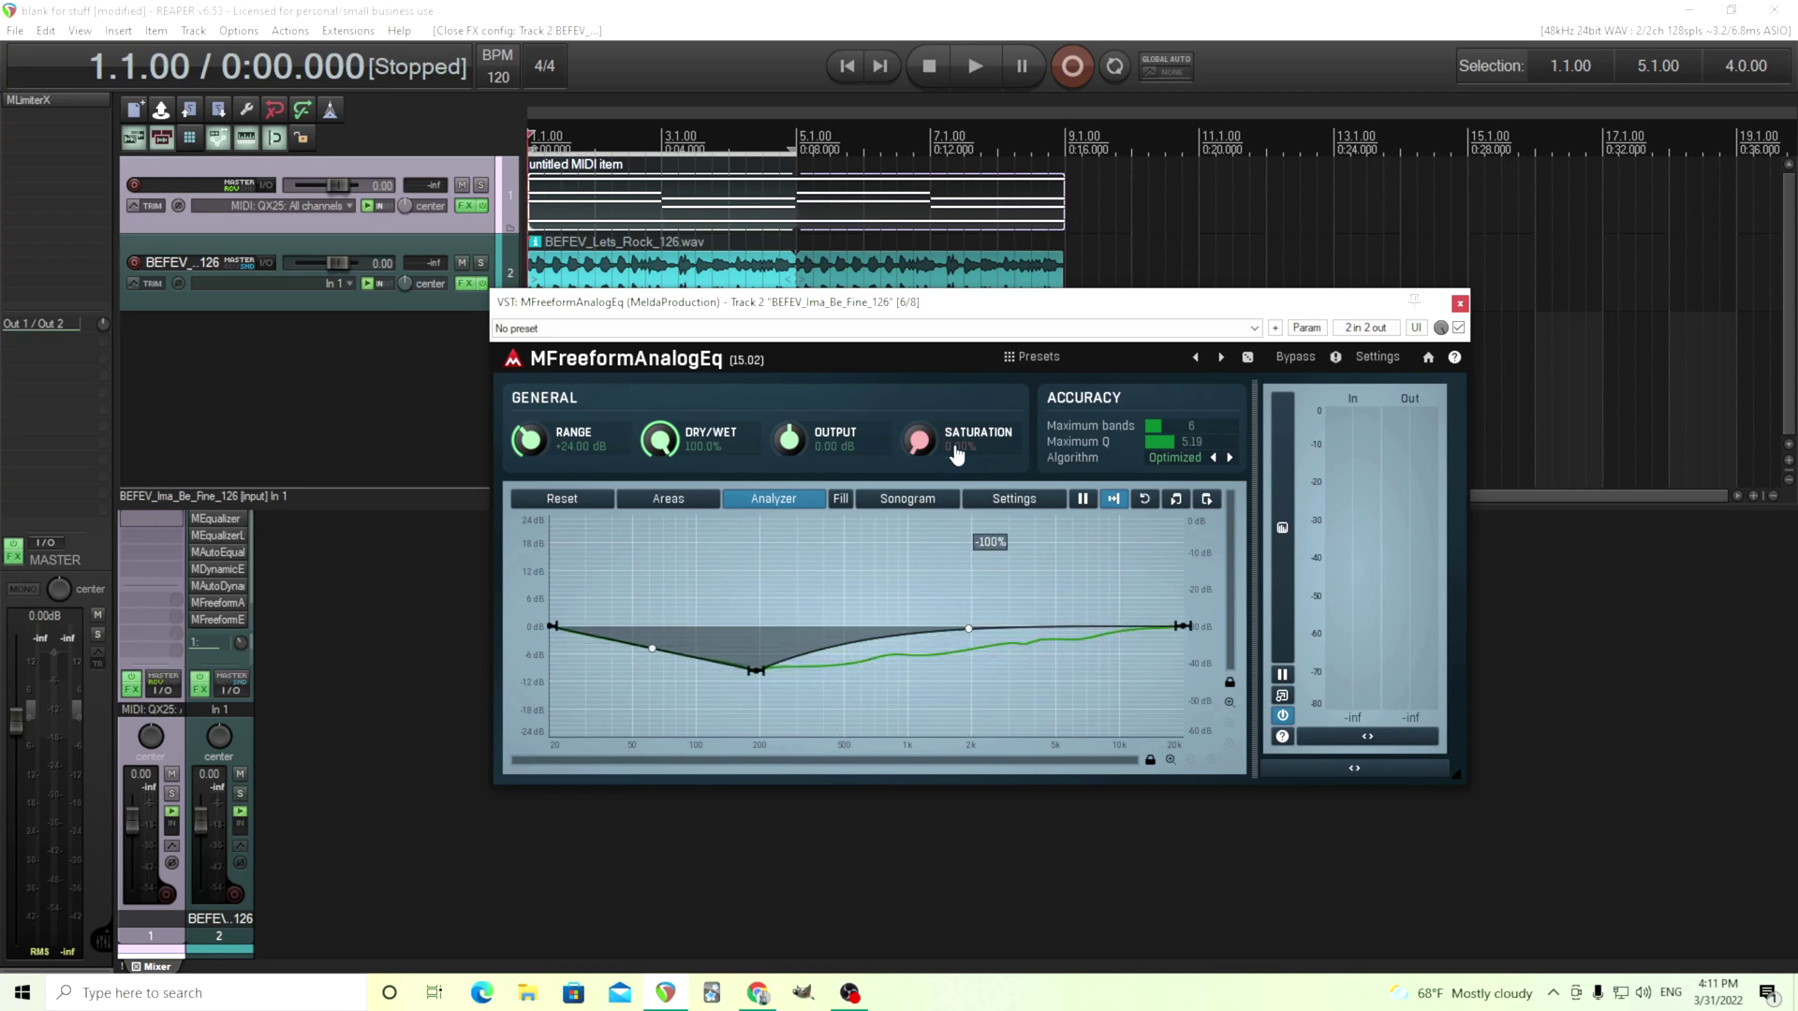
{"action": "left_click", "coordinate": [969, 655]}
{"action": "left_click_drag", "start_coordinate": [758, 670], "coordinate": [788, 559]}
{"action": "key", "text": "ctrl+z"}
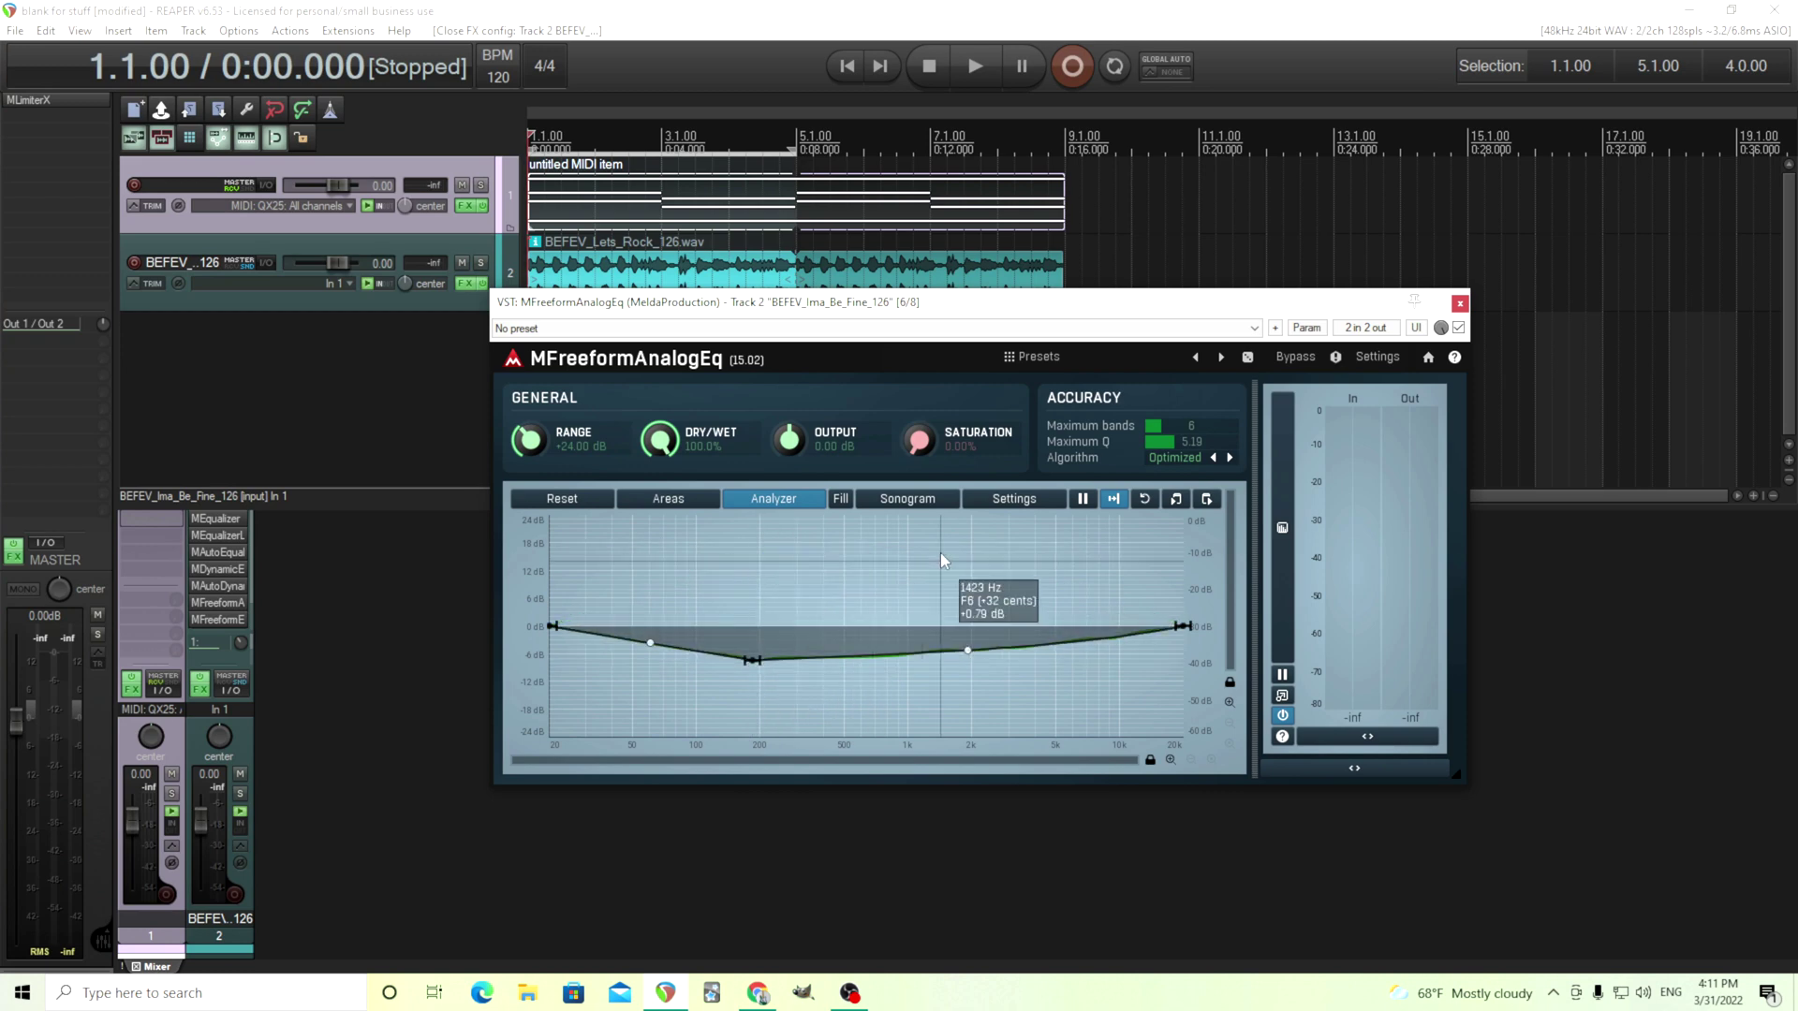
{"action": "left_click_drag", "start_coordinate": [937, 548], "coordinate": [908, 559]}
{"action": "left_click", "coordinate": [1034, 695]}
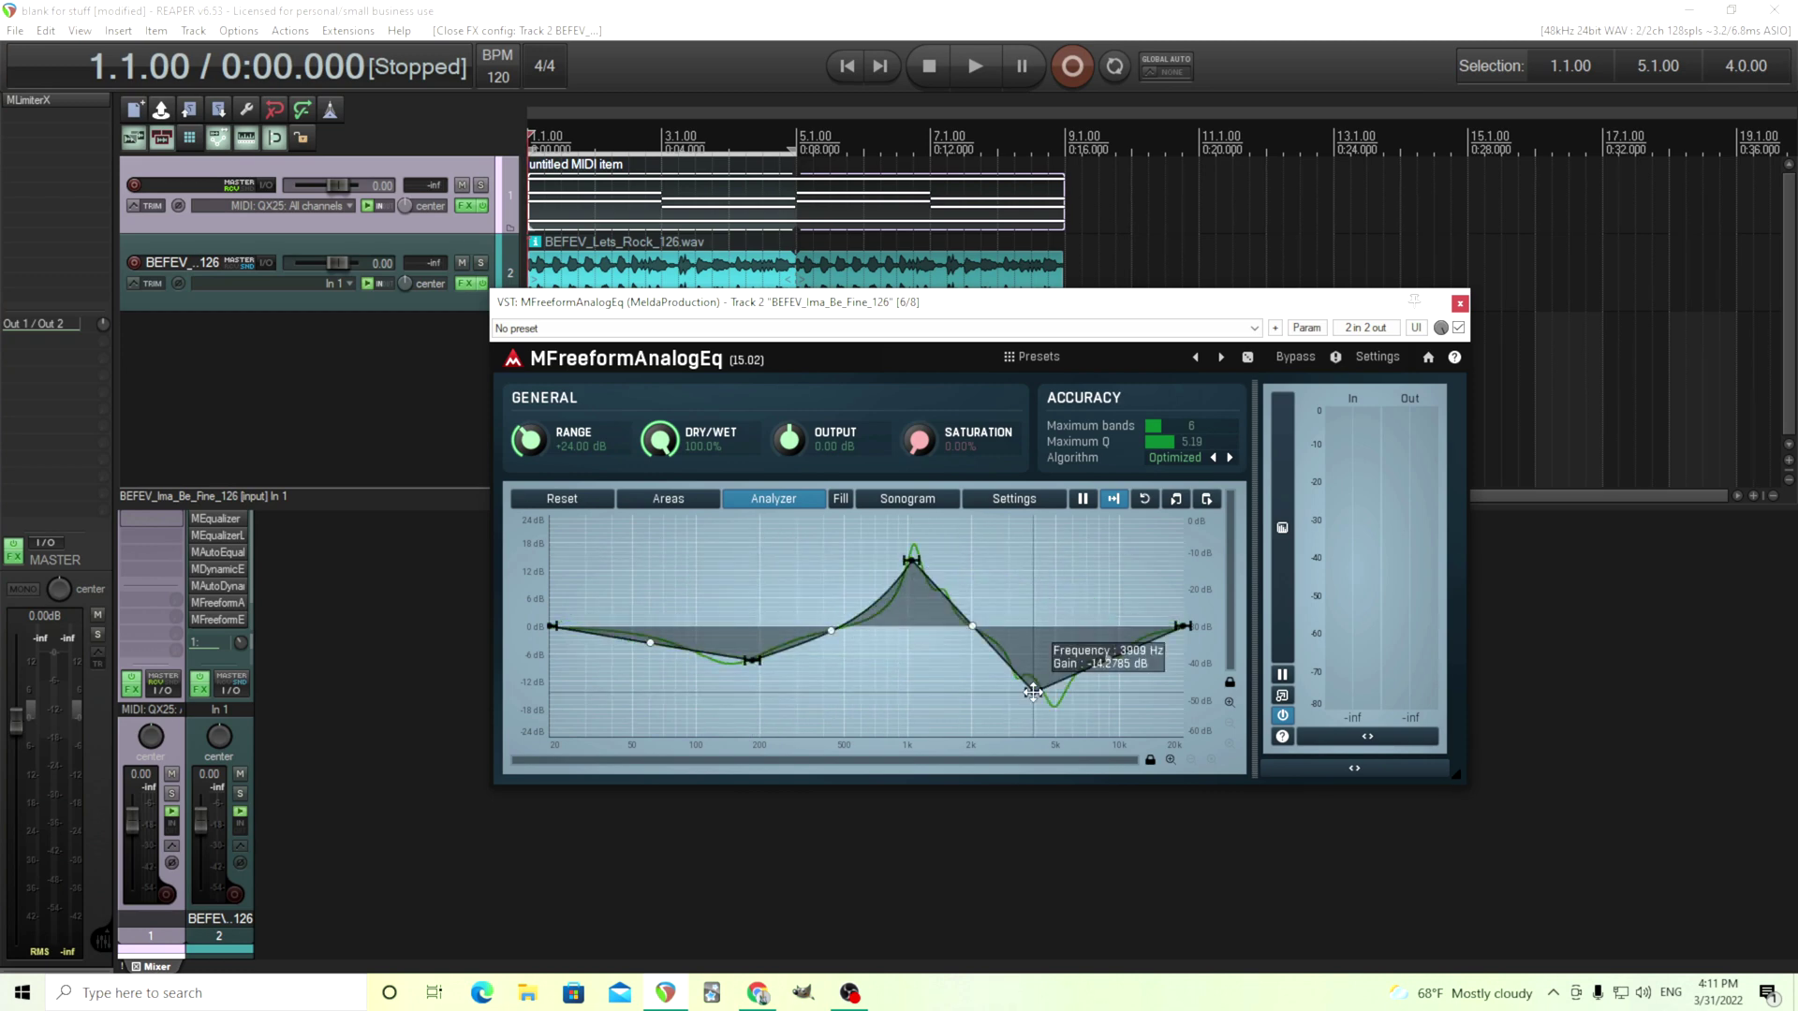
{"action": "left_click_drag", "start_coordinate": [1047, 532], "coordinate": [1025, 660]}
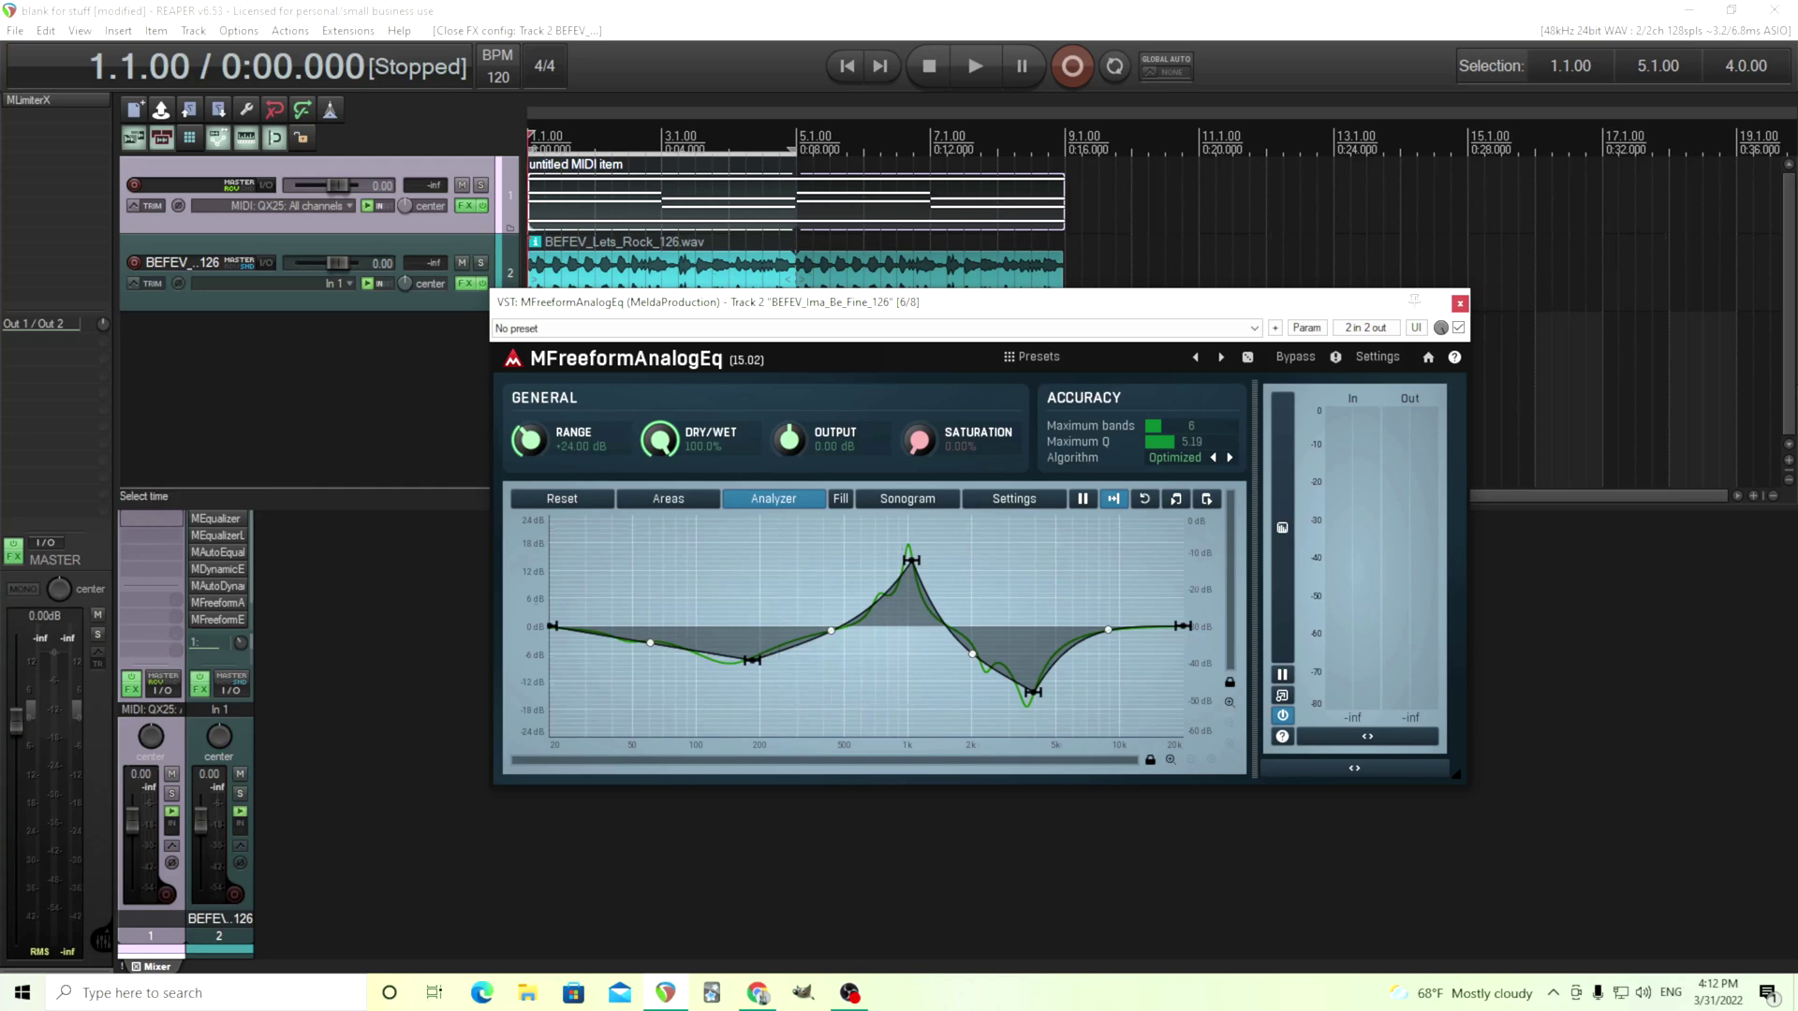
Step: Close MFreeformAnalogEq, open Track 2's MFreeformEqualizer, and draw a wavy freehand curve
{"action": "left_click", "coordinate": [1459, 305]}
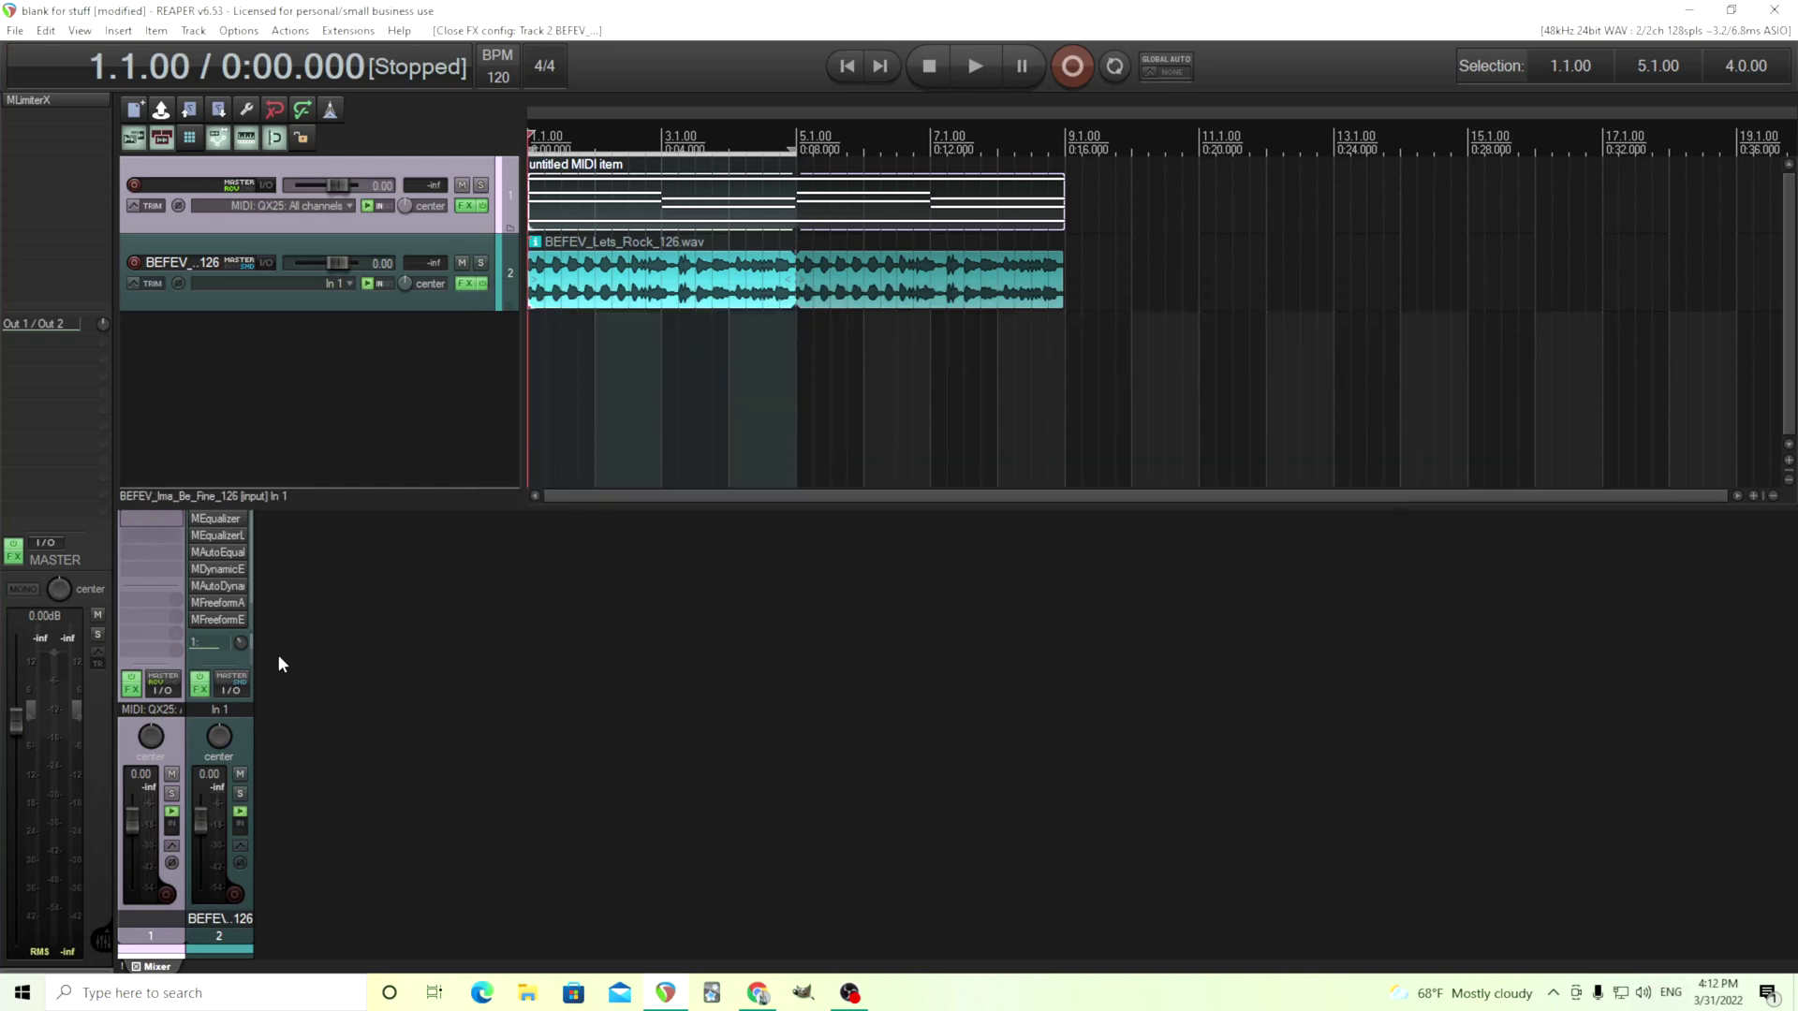
{"action": "left_click", "coordinate": [218, 619]}
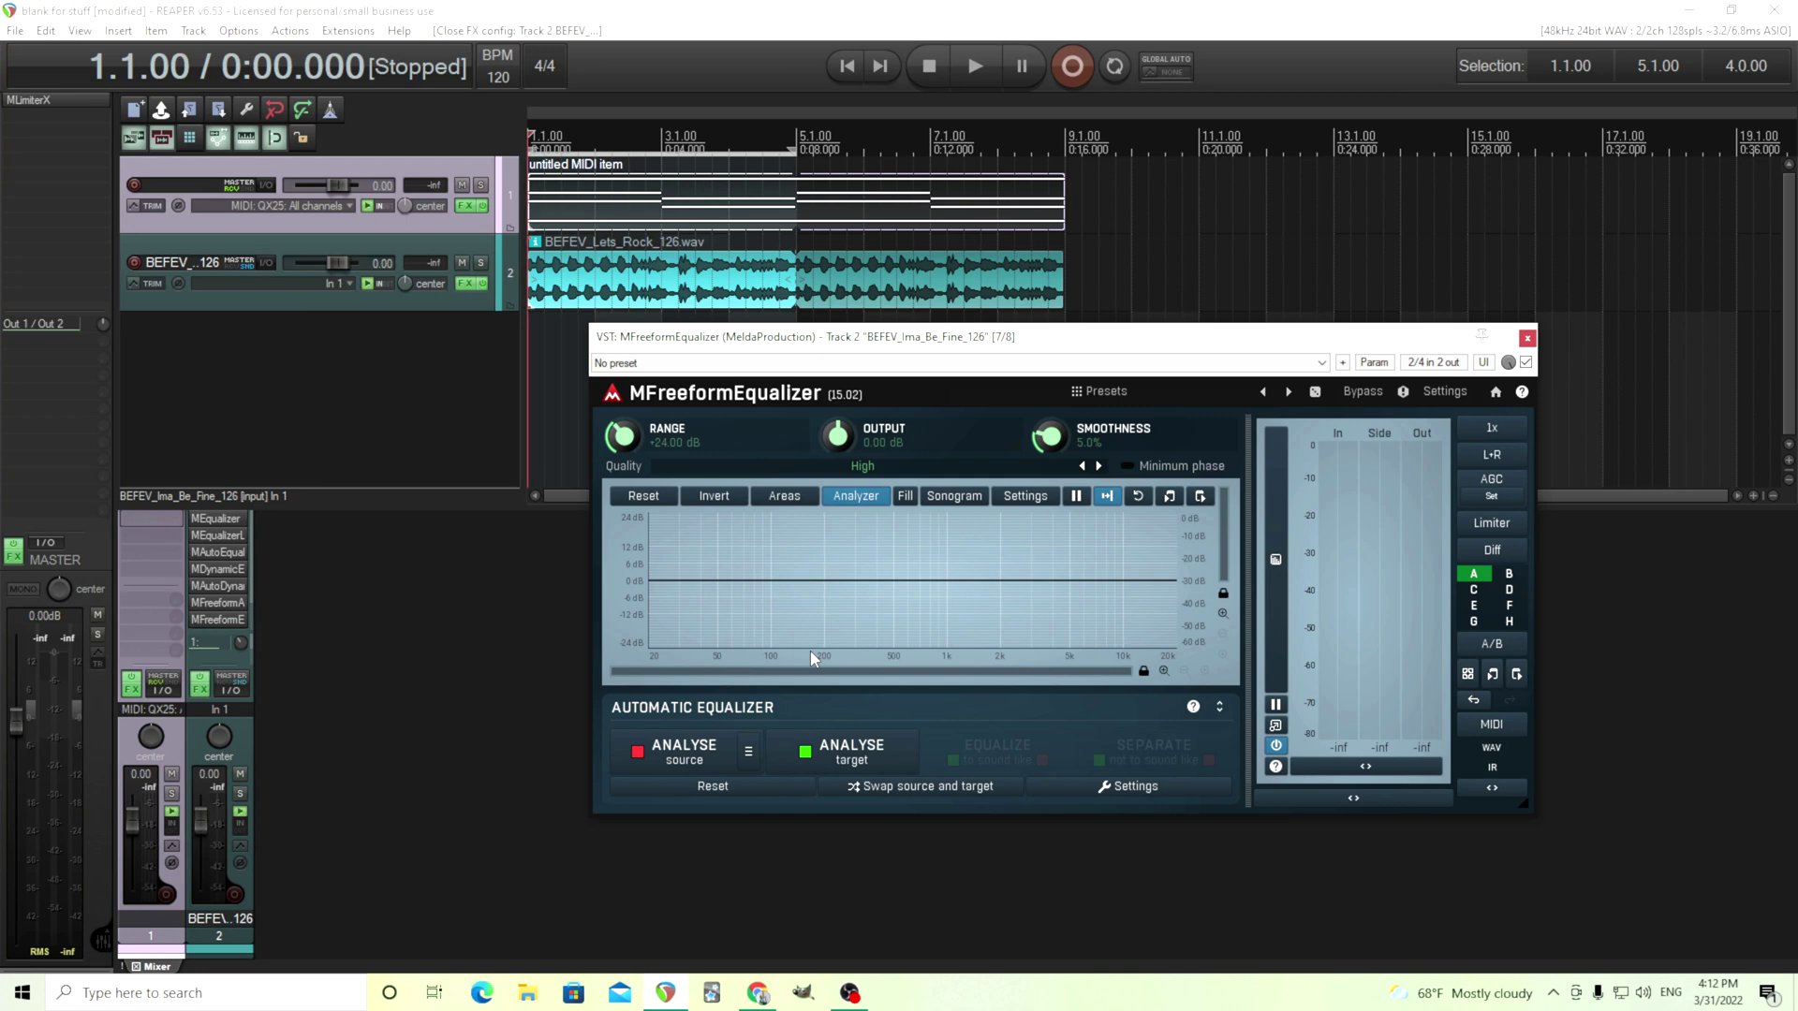
{"action": "mouse_move", "coordinate": [776, 610]}
{"action": "left_mouse_down"}
{"action": "mouse_move", "coordinate": [718, 585]}
{"action": "mouse_move", "coordinate": [748, 559]}
{"action": "mouse_move", "coordinate": [788, 564]}
{"action": "mouse_move", "coordinate": [833, 604]}
{"action": "mouse_move", "coordinate": [906, 555]}
{"action": "mouse_move", "coordinate": [952, 605]}
{"action": "mouse_move", "coordinate": [1035, 566]}
{"action": "mouse_move", "coordinate": [1088, 606]}
{"action": "left_mouse_up"}
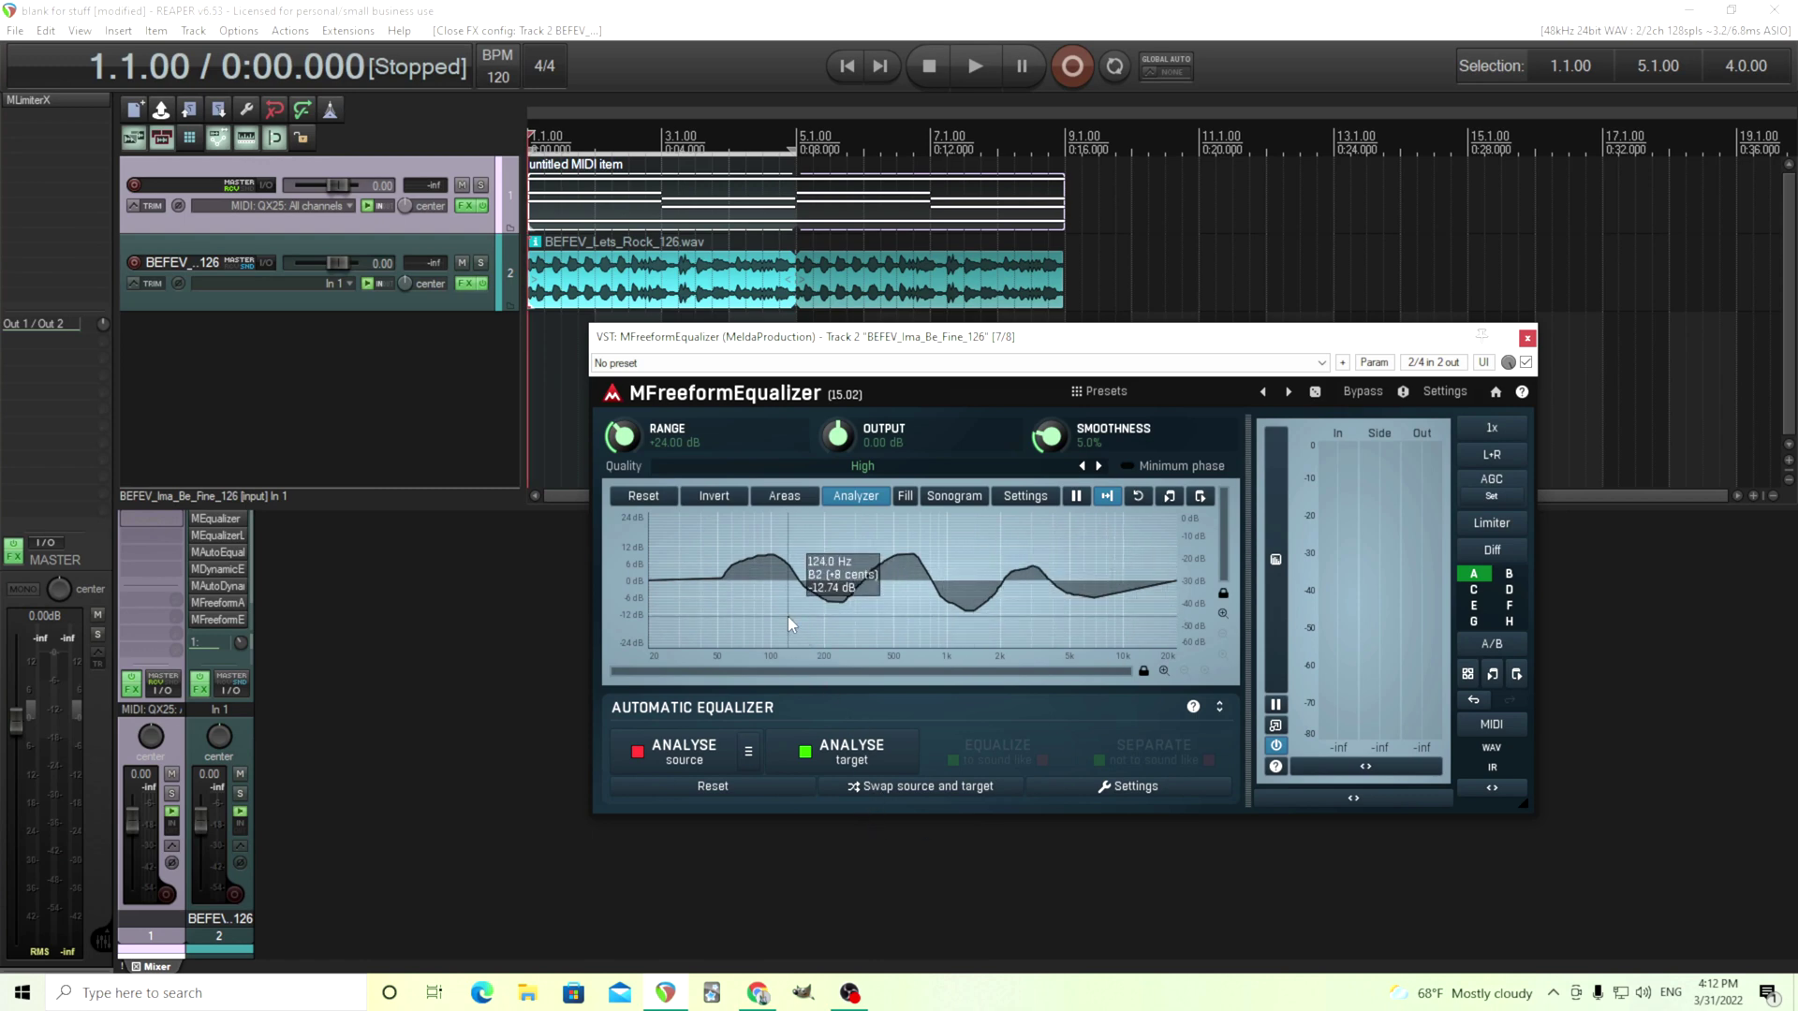
Step: Check the Quality choices, keeping High, and reset the curve to flat
{"action": "left_click", "coordinate": [819, 471]}
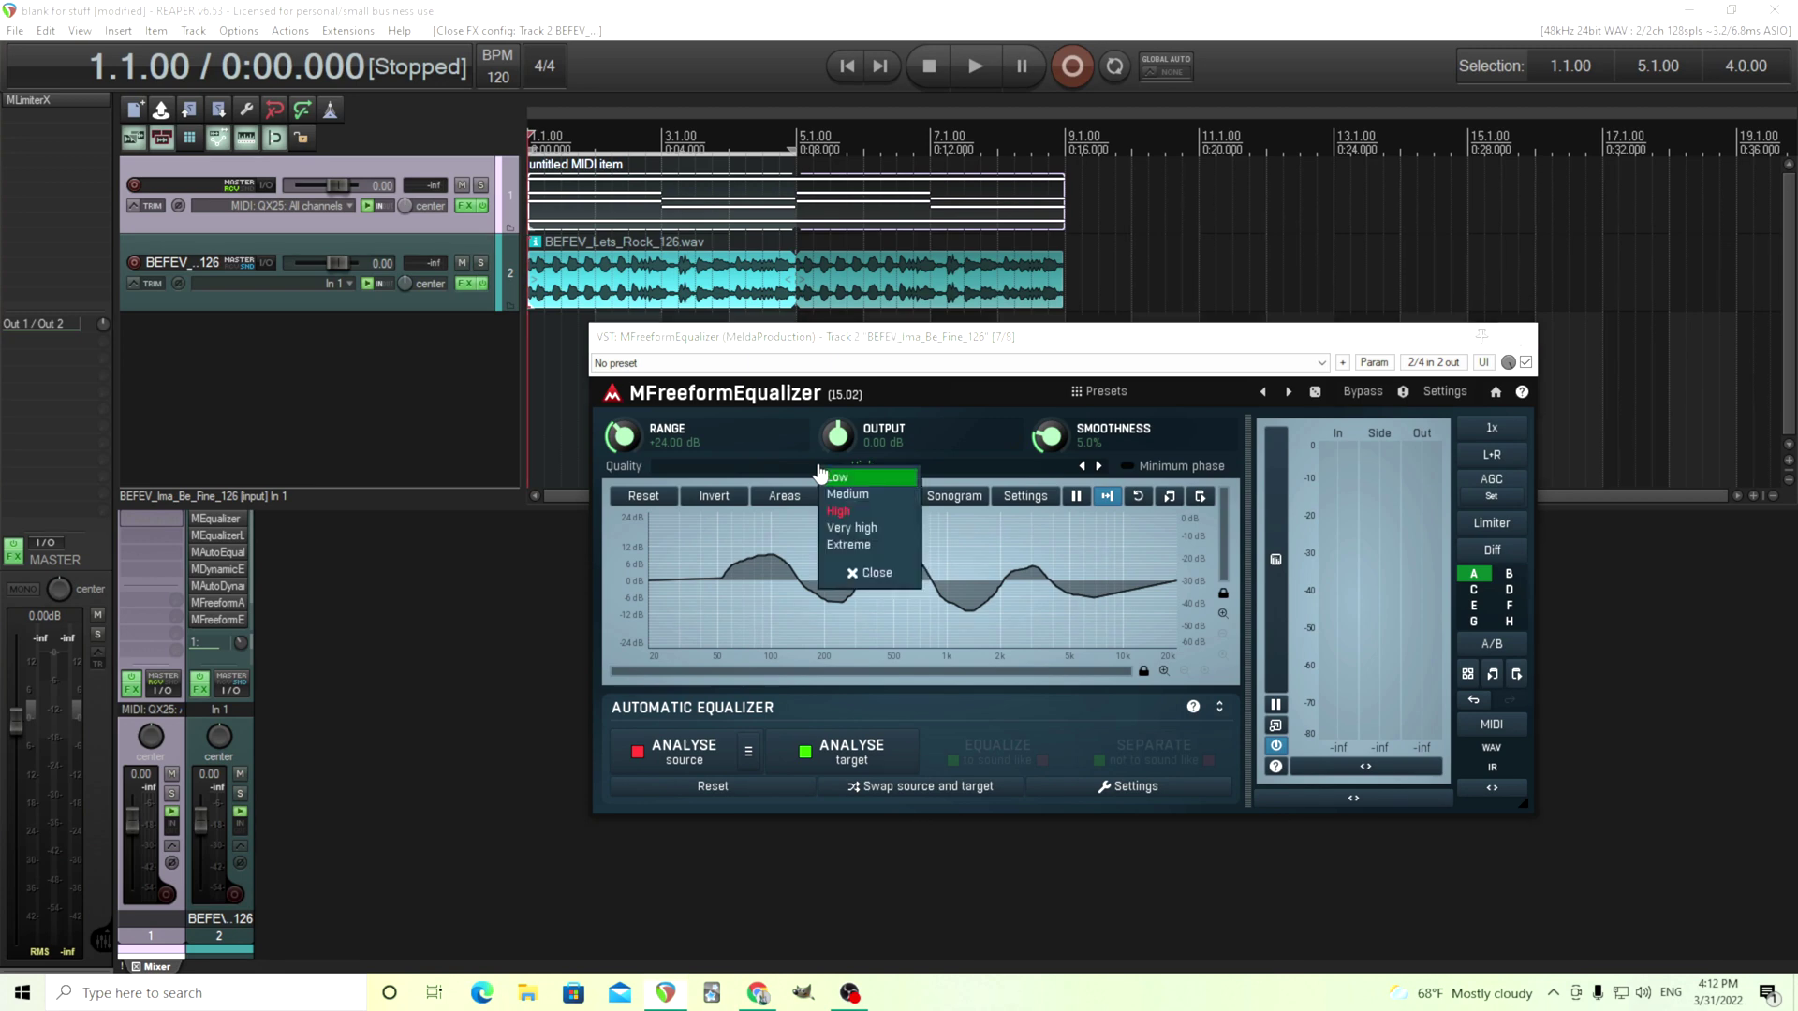
{"action": "left_click", "coordinate": [739, 452]}
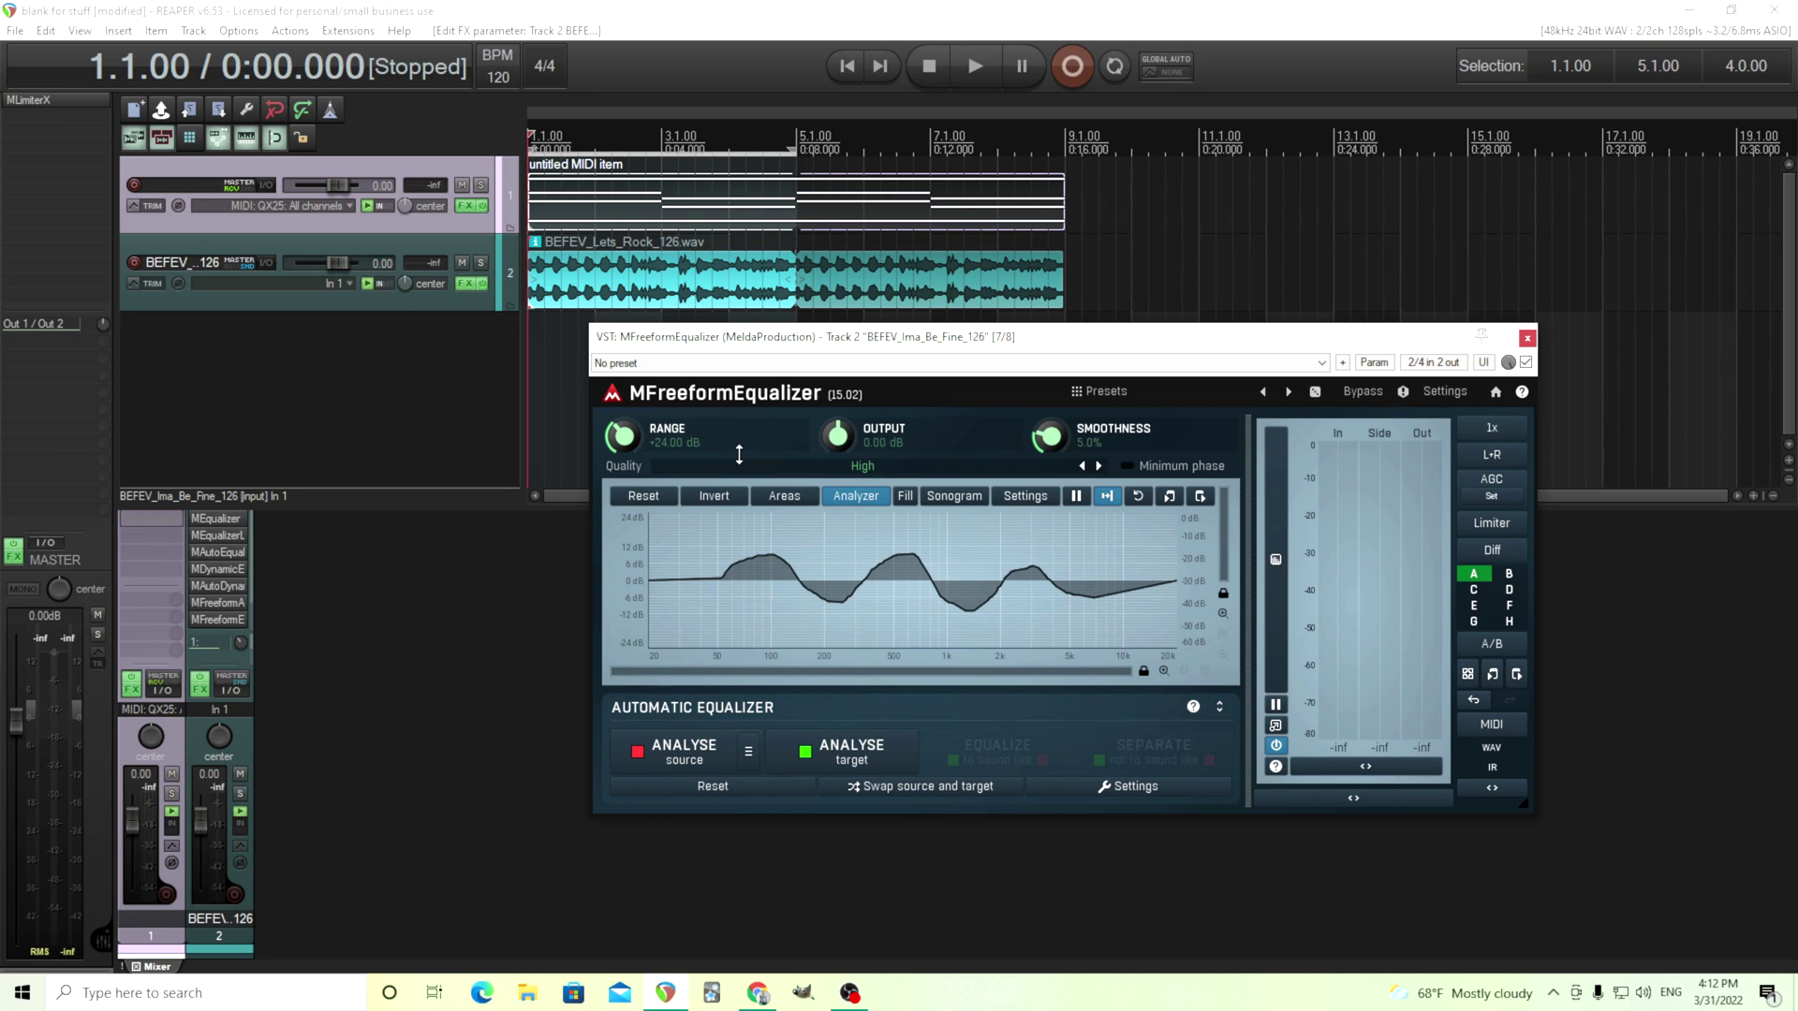
{"action": "left_click", "coordinate": [638, 503]}
Step: Open MFreeformEqualizer's properties of all points panel, then close it
{"action": "right_click", "coordinate": [833, 585]}
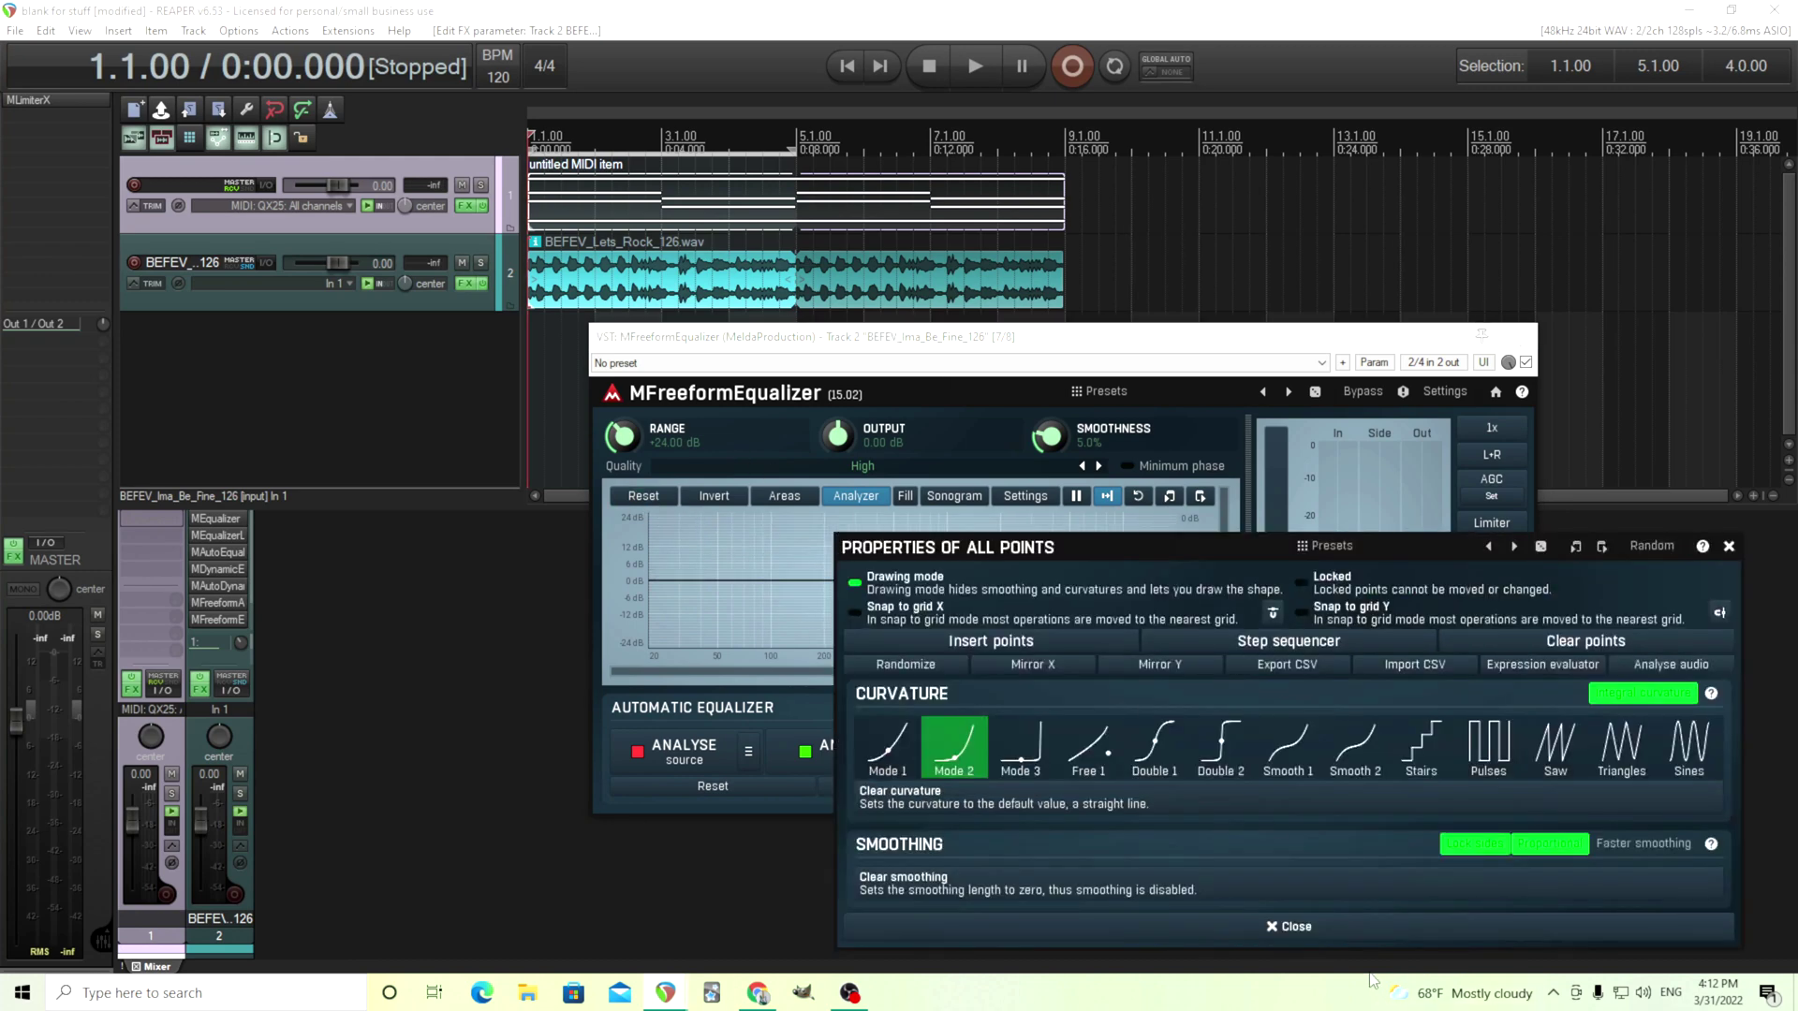
{"action": "left_click", "coordinate": [1290, 926]}
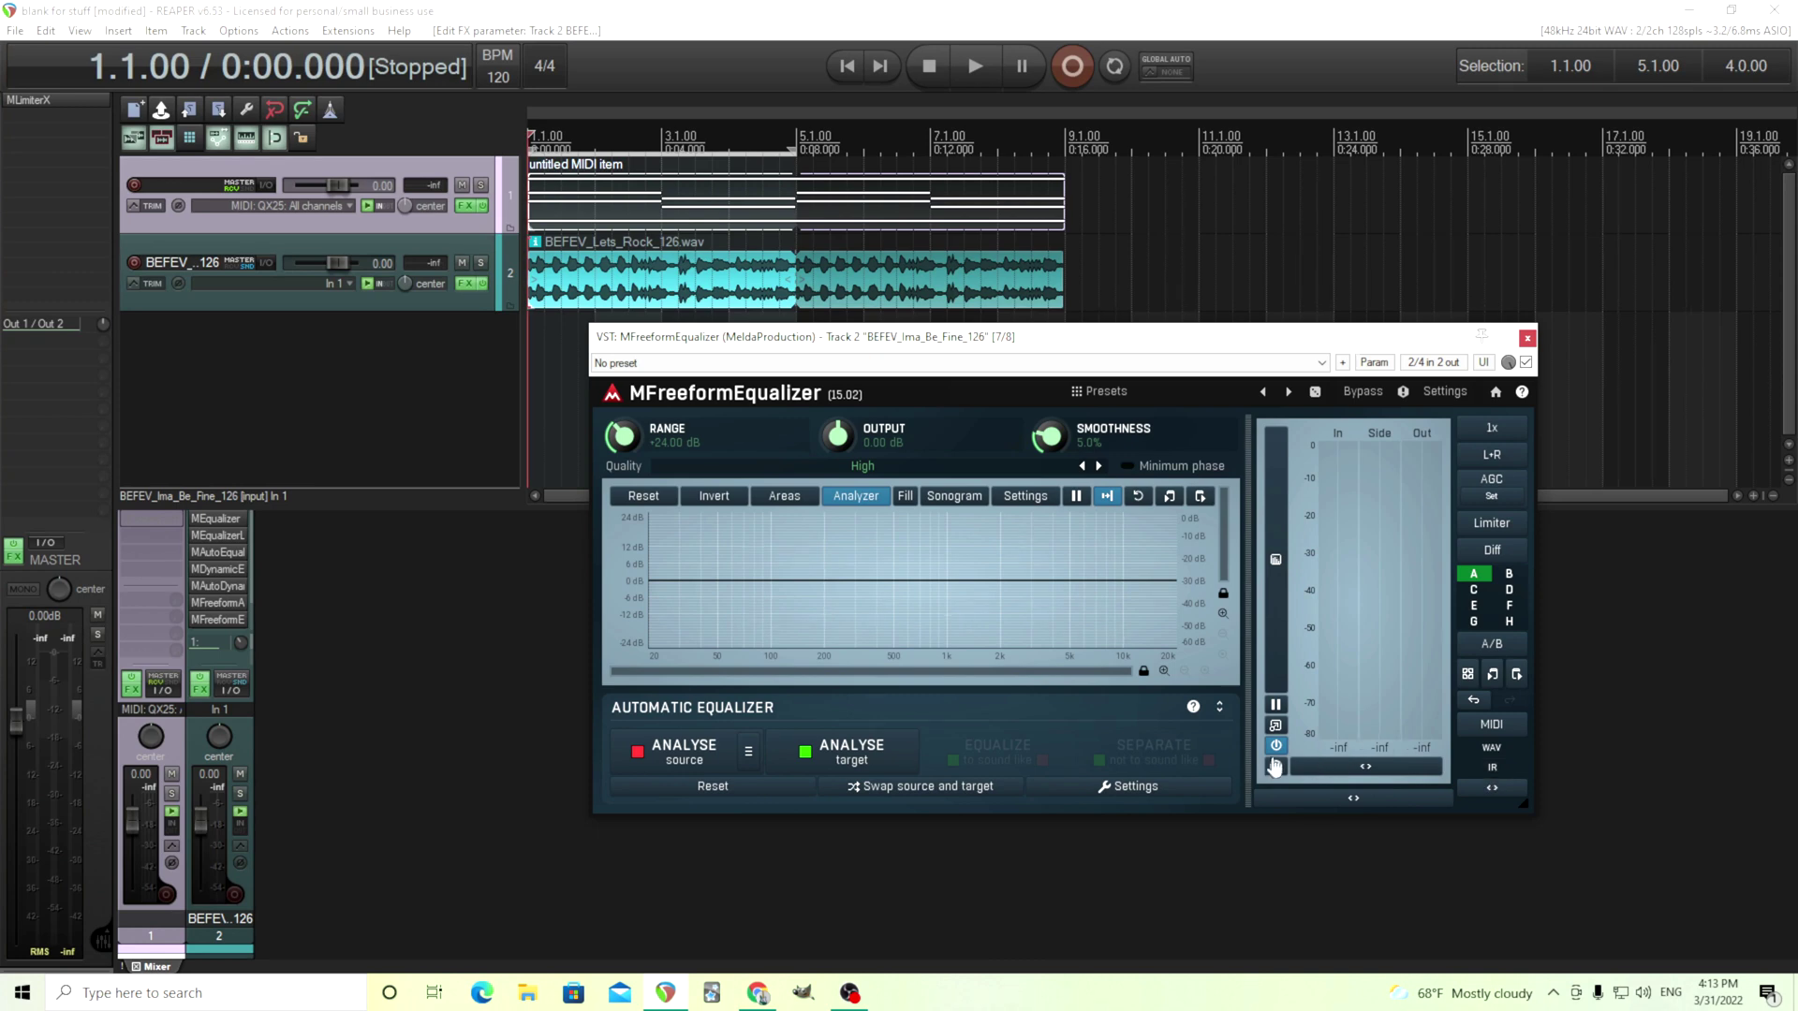
Step: Toggle Minimum phase on and off three times, leaving it off
{"action": "left_click", "coordinate": [1143, 467]}
{"action": "left_click", "coordinate": [1143, 468]}
{"action": "left_click", "coordinate": [1143, 475]}
{"action": "left_click", "coordinate": [1144, 476]}
{"action": "left_click", "coordinate": [1144, 476]}
{"action": "left_click", "coordinate": [1144, 477]}
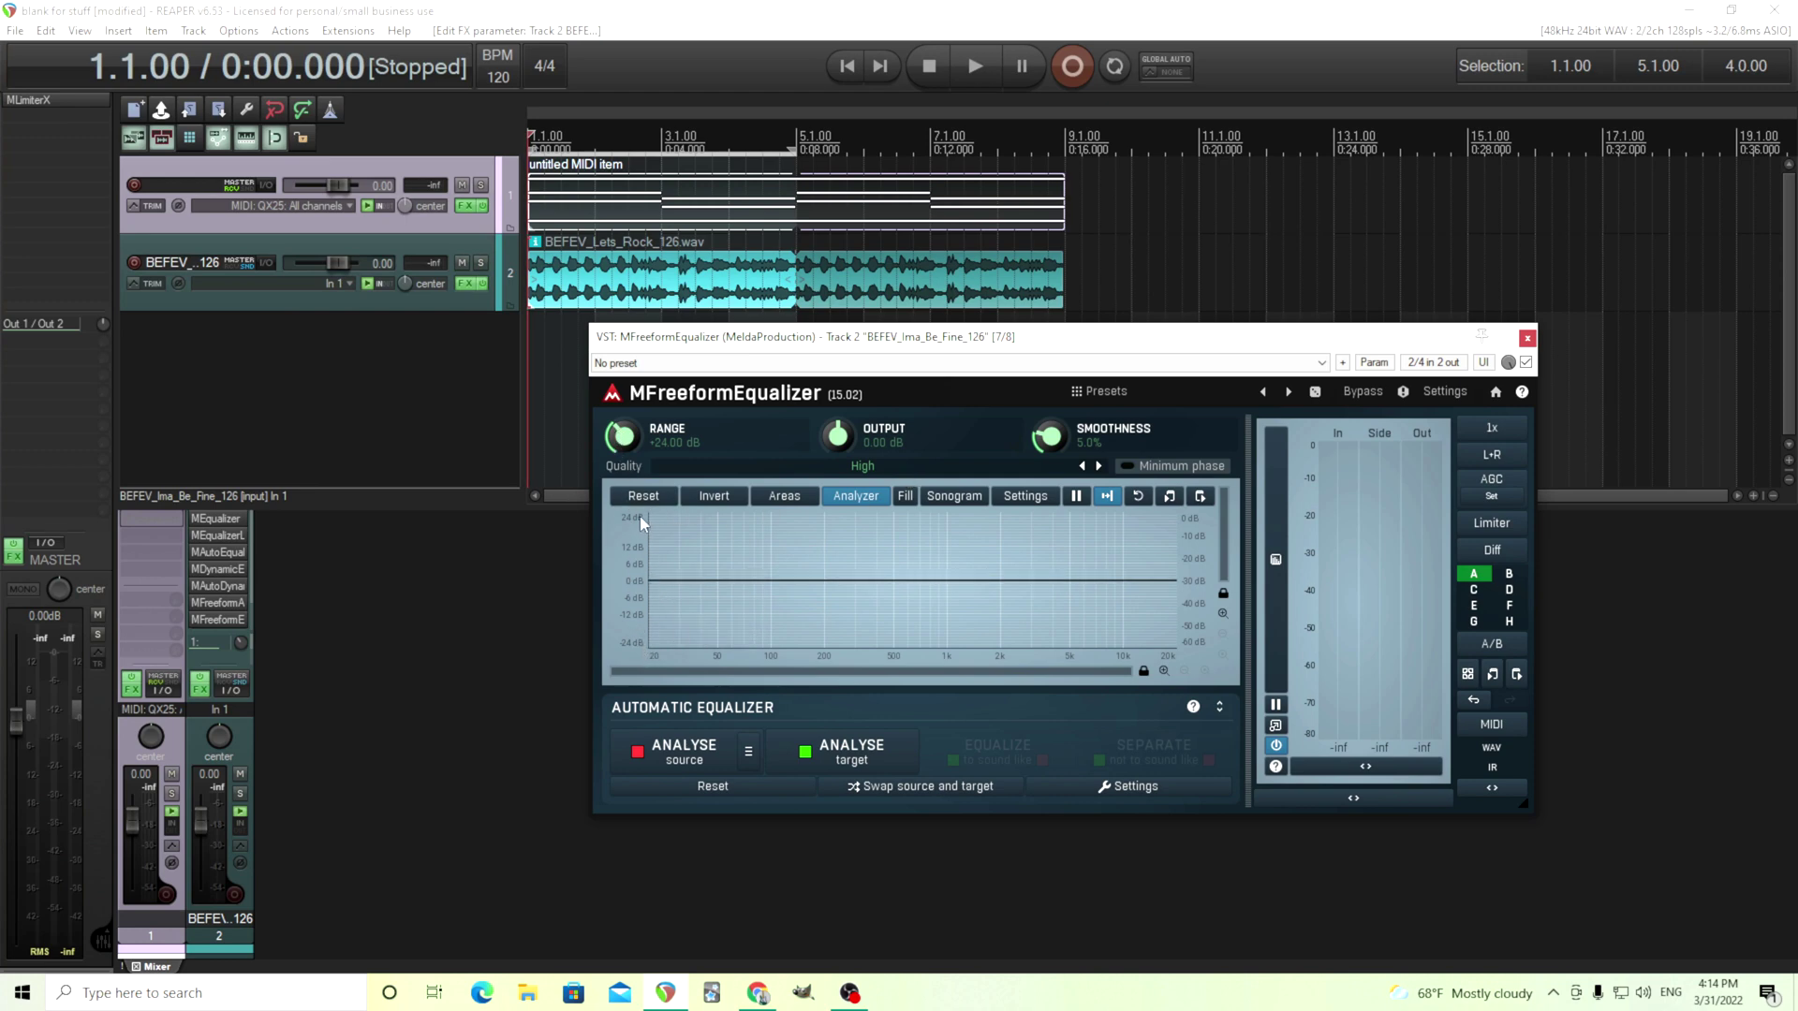
Step: Draw a boost near 140 Hz sloping toward the highs, lower the EQ Range, and close the plugin
{"action": "mouse_move", "coordinate": [716, 576]}
{"action": "left_mouse_down"}
{"action": "mouse_move", "coordinate": [749, 588]}
{"action": "mouse_move", "coordinate": [772, 510]}
{"action": "mouse_move", "coordinate": [803, 562]}
{"action": "mouse_move", "coordinate": [797, 541]}
{"action": "left_mouse_up"}
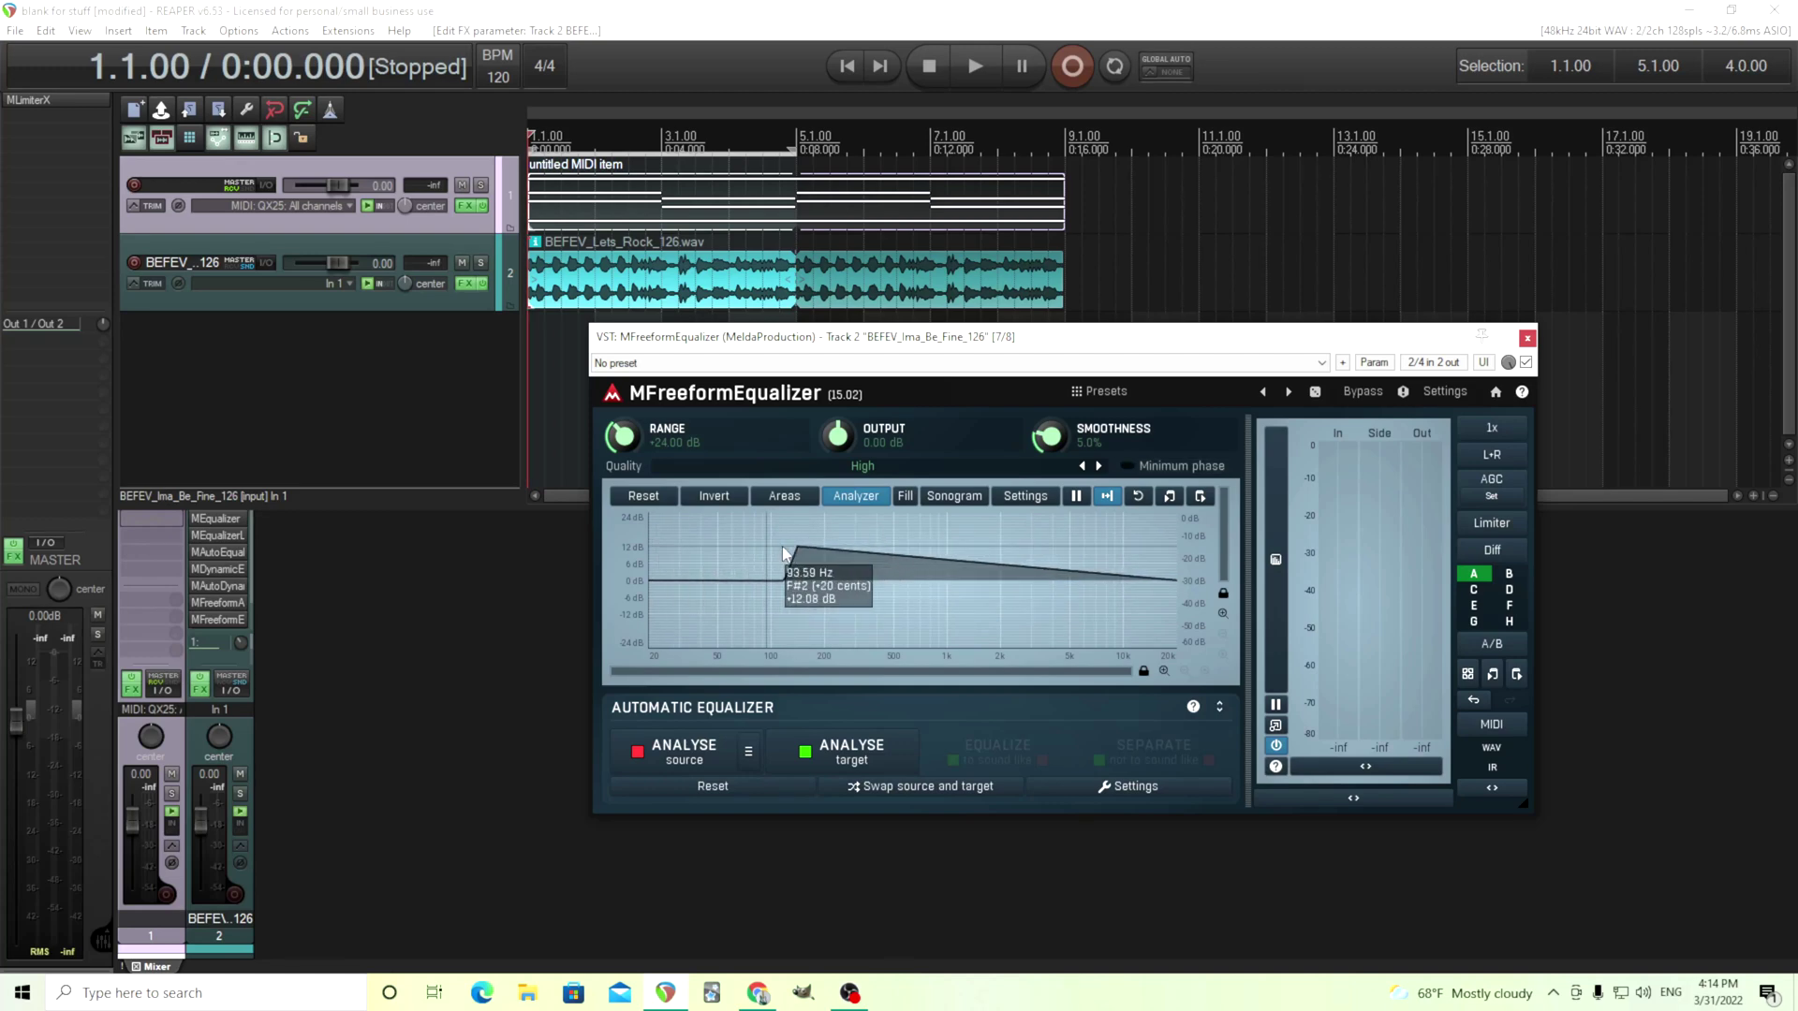
{"action": "scroll", "coordinate": [625, 562], "scroll_direction": "up", "scroll_amount": 5}
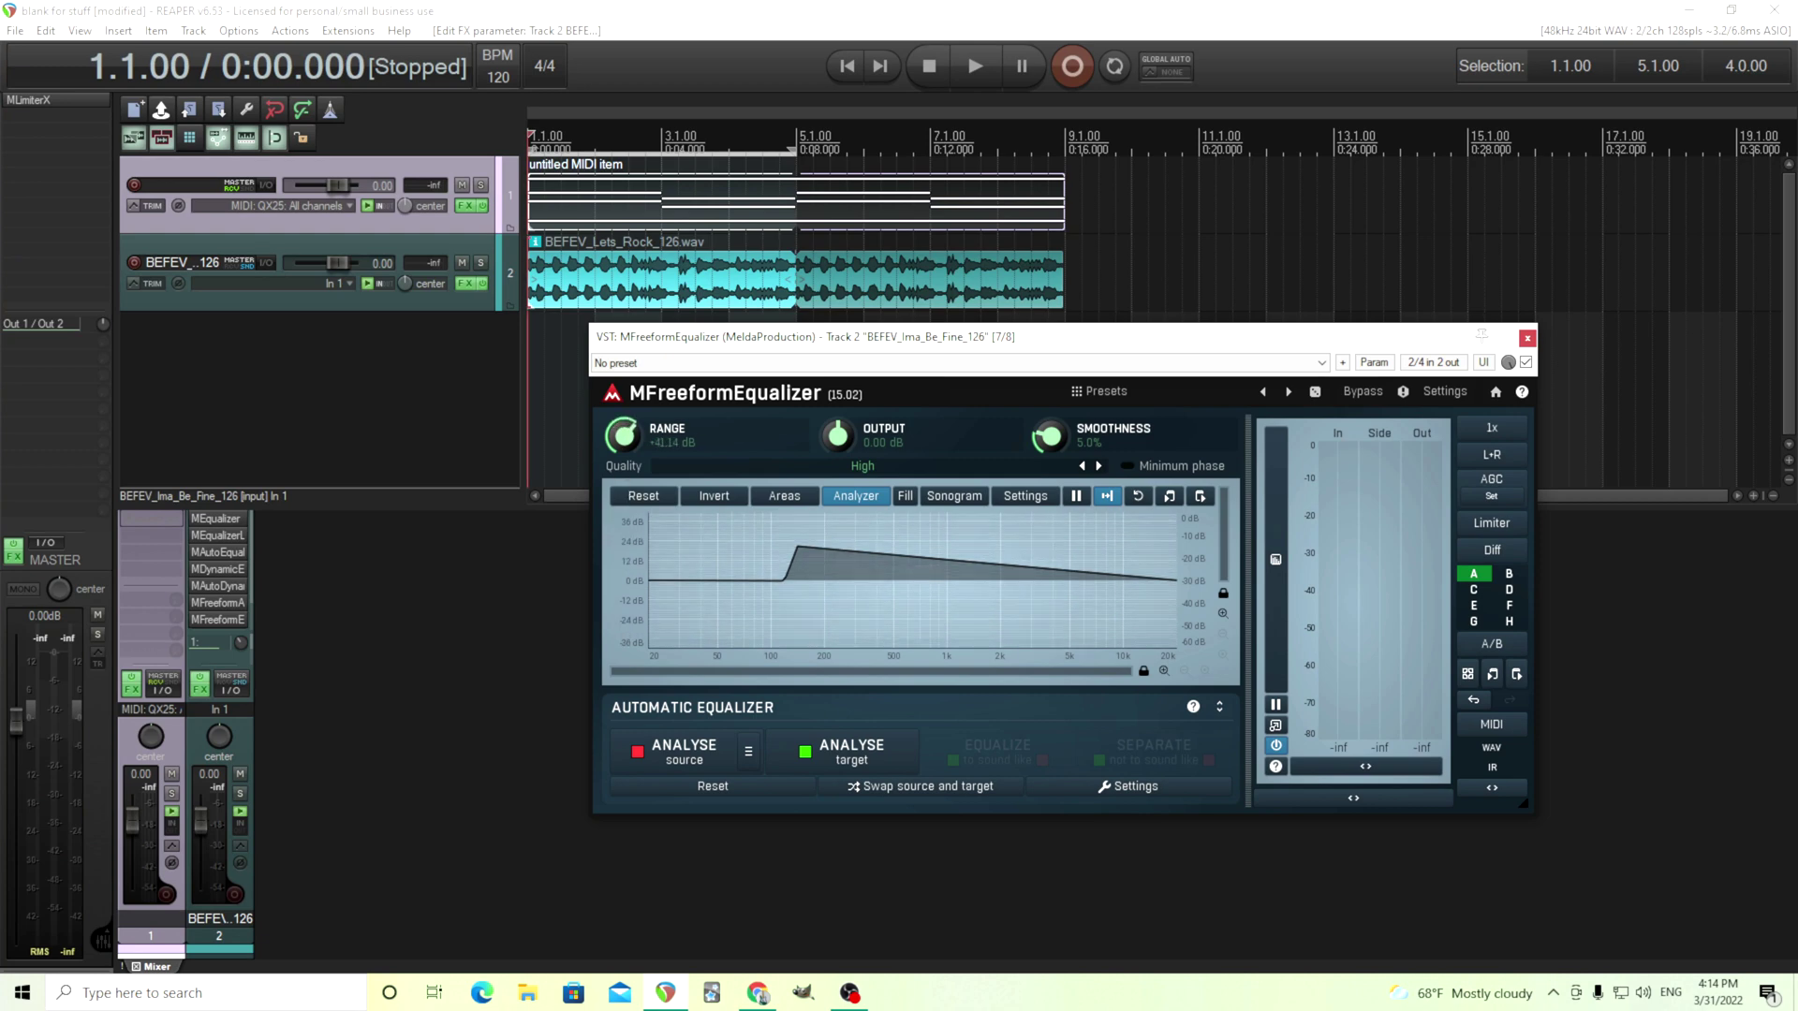
{"action": "scroll", "coordinate": [632, 599], "scroll_direction": "up", "scroll_amount": 5}
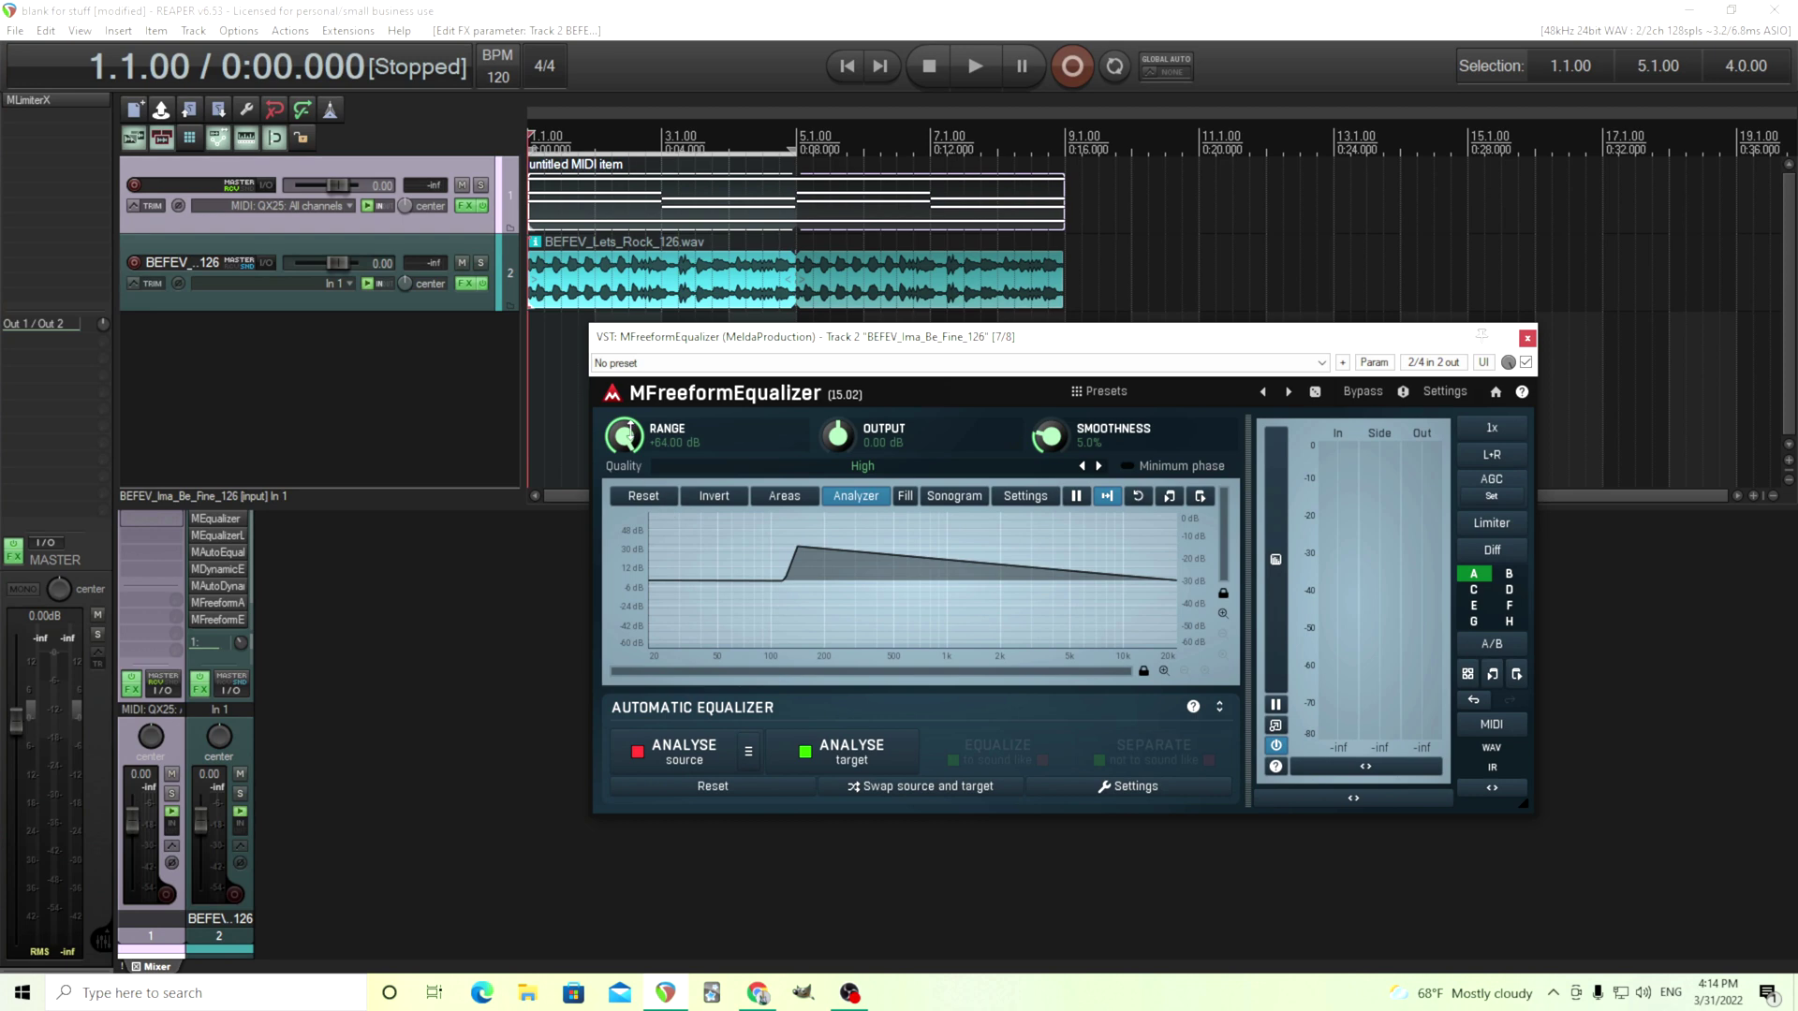
{"action": "mouse_move", "coordinate": [629, 432]}
{"action": "left_mouse_down"}
{"action": "mouse_move", "coordinate": [629, 482]}
{"action": "mouse_move", "coordinate": [629, 465]}
{"action": "left_mouse_up"}
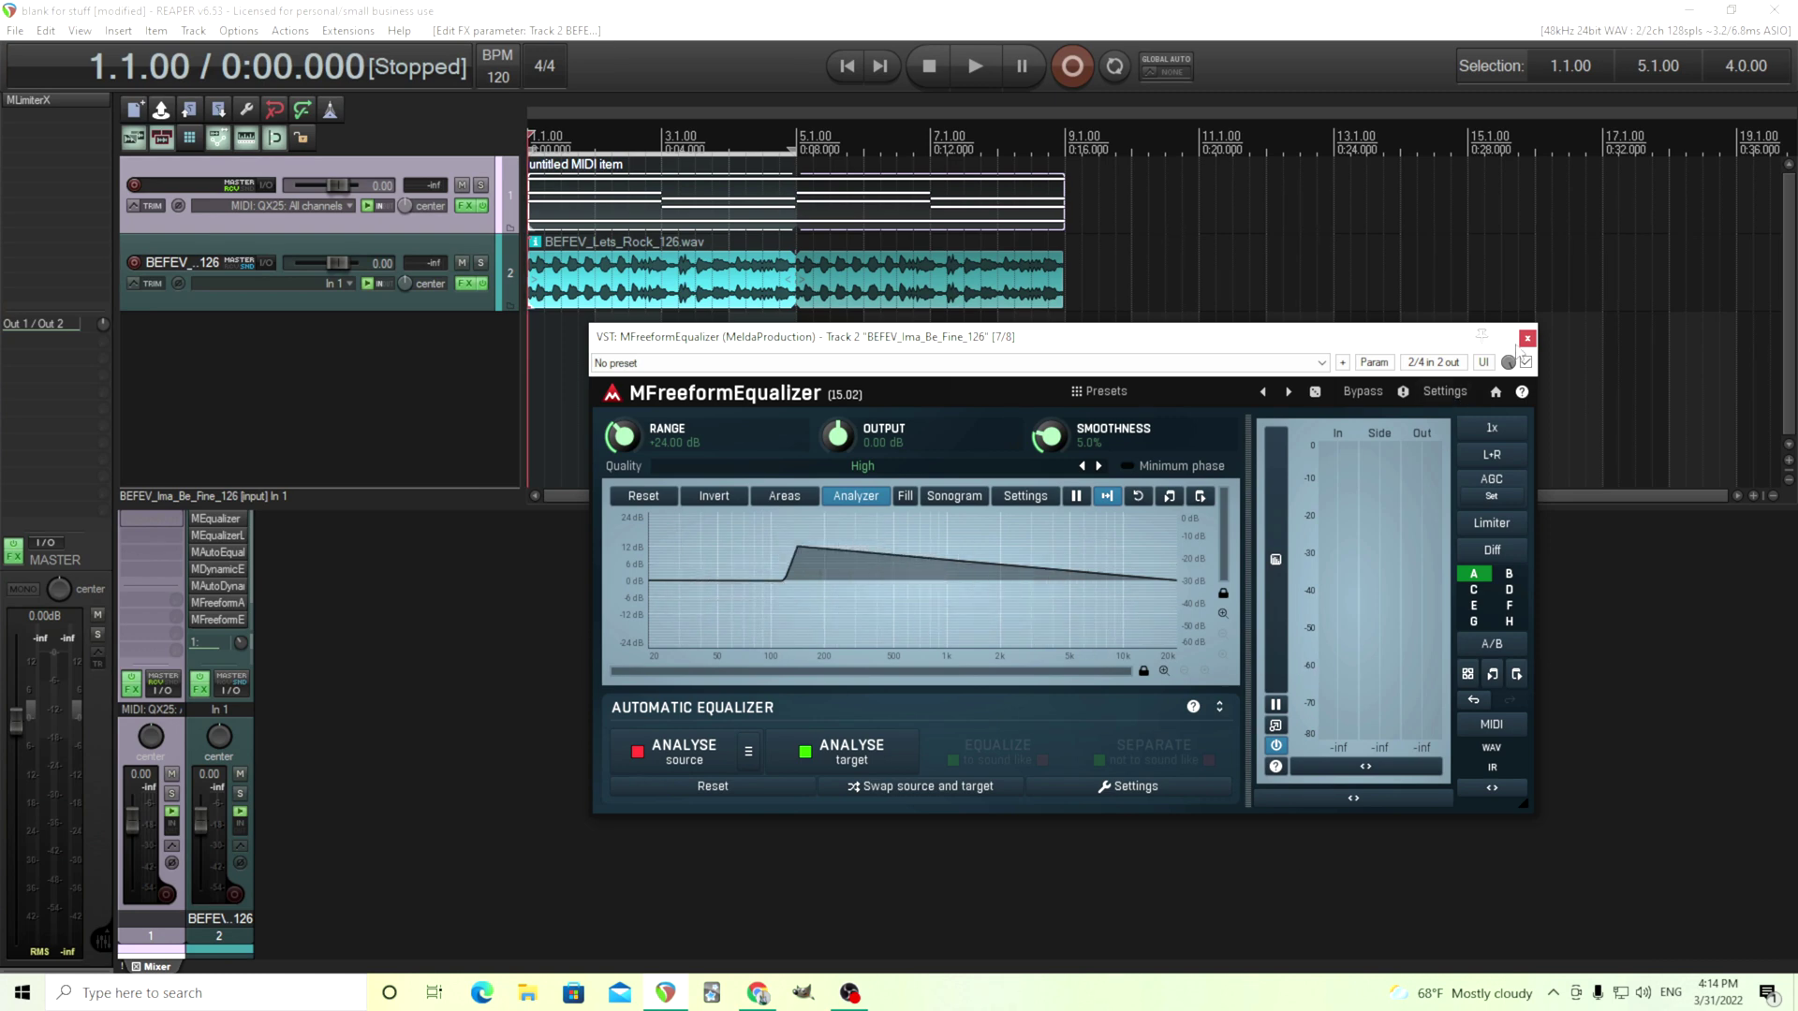
{"action": "left_click", "coordinate": [1526, 338]}
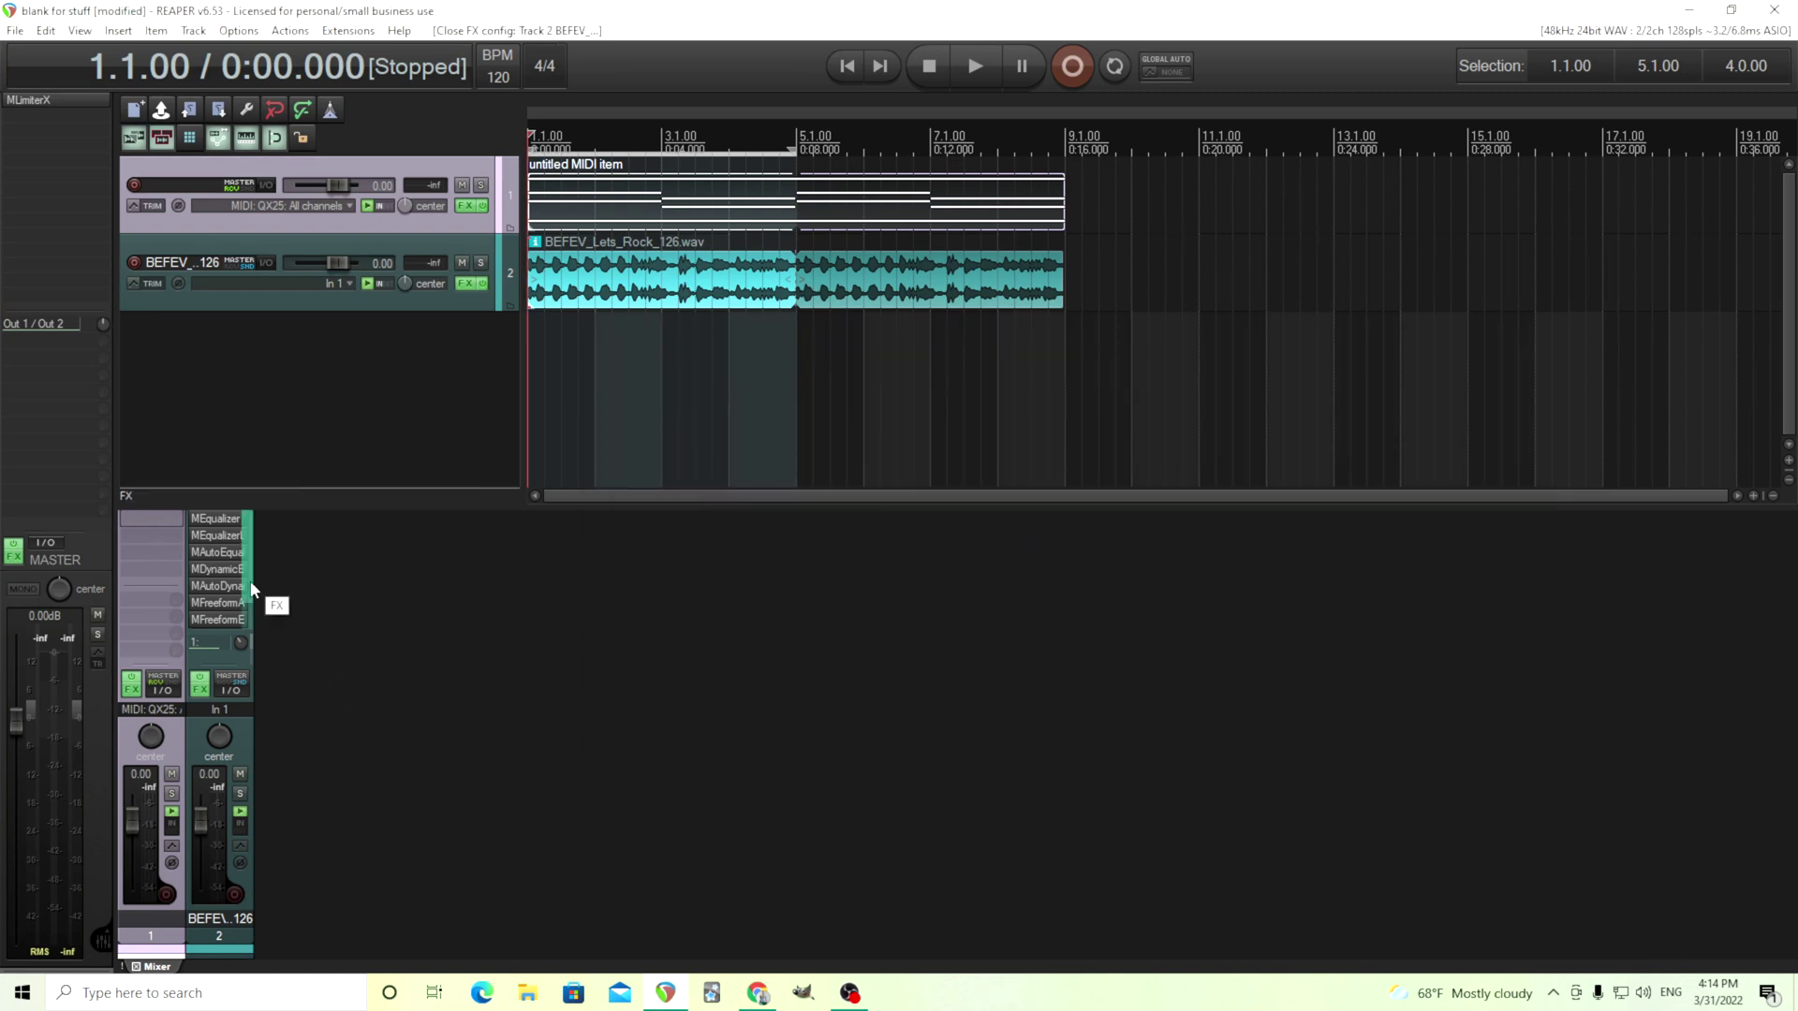
Step: Open MTurboEQ from track 2's mixer FX list, briefly opening and closing MFreeformAnalogEq along the way
{"action": "scroll", "coordinate": [249, 626], "scroll_direction": "down", "scroll_amount": 2}
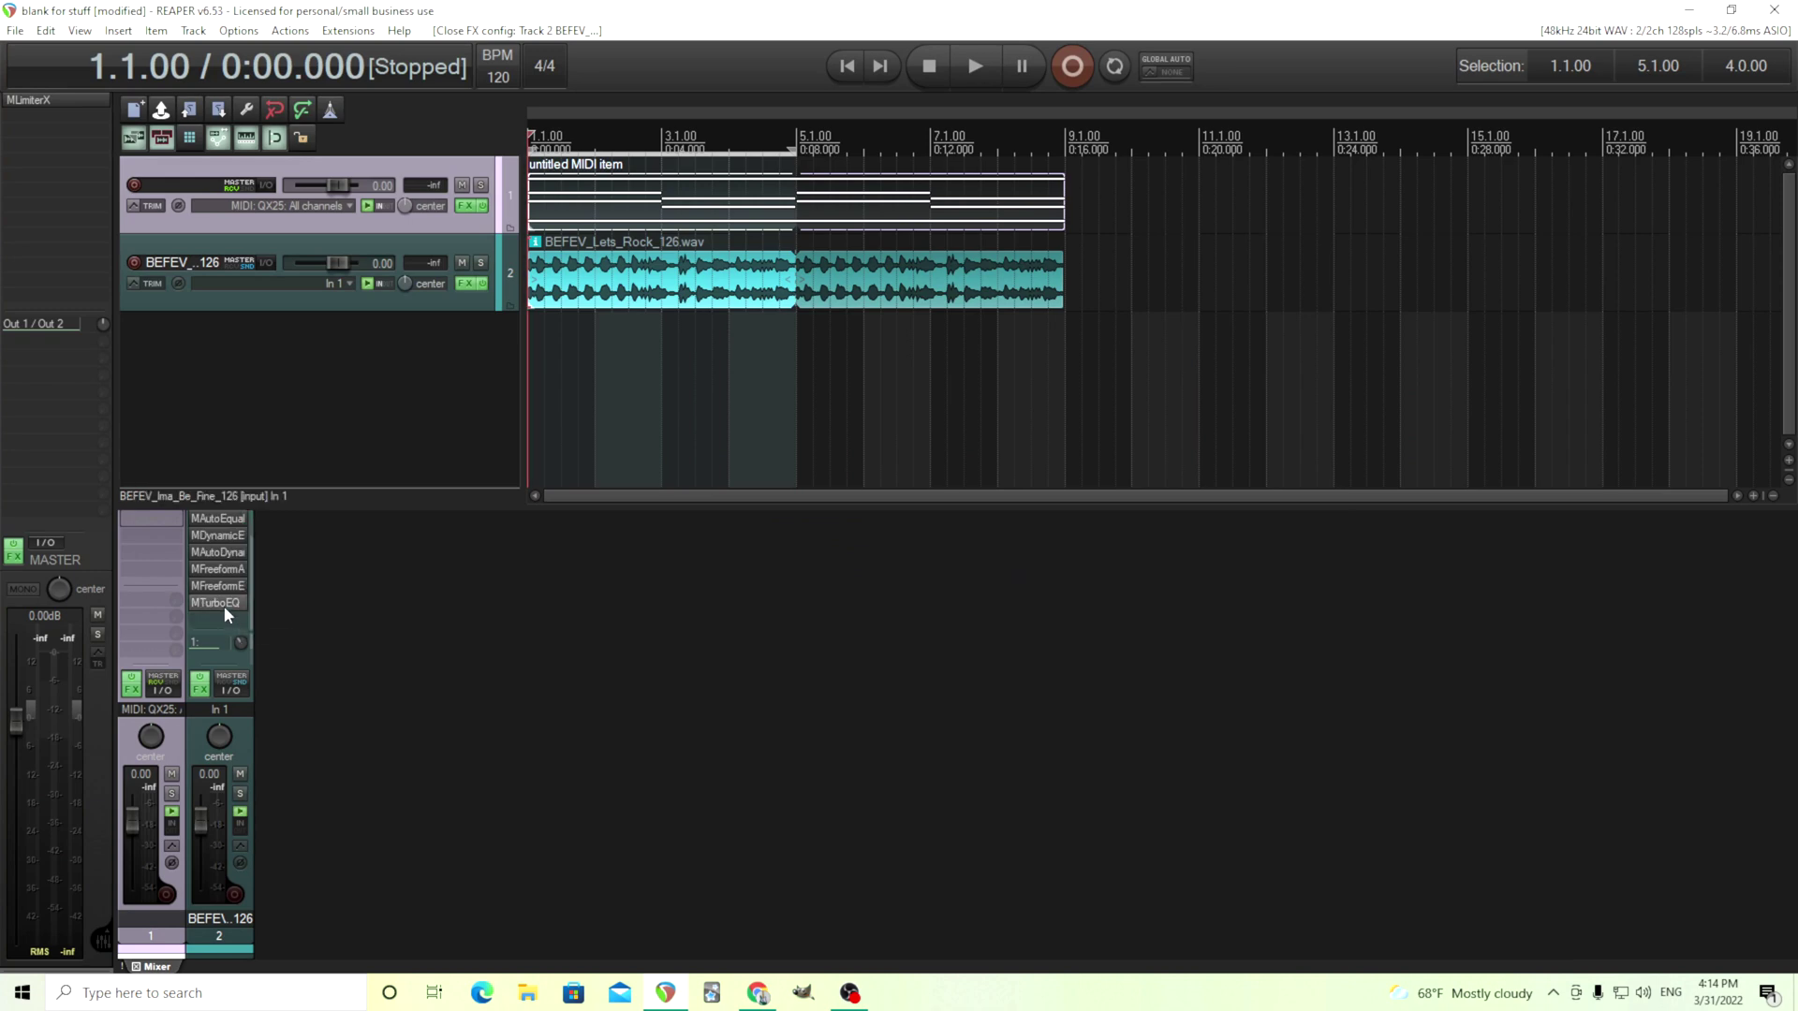
{"action": "left_click", "coordinate": [222, 604]}
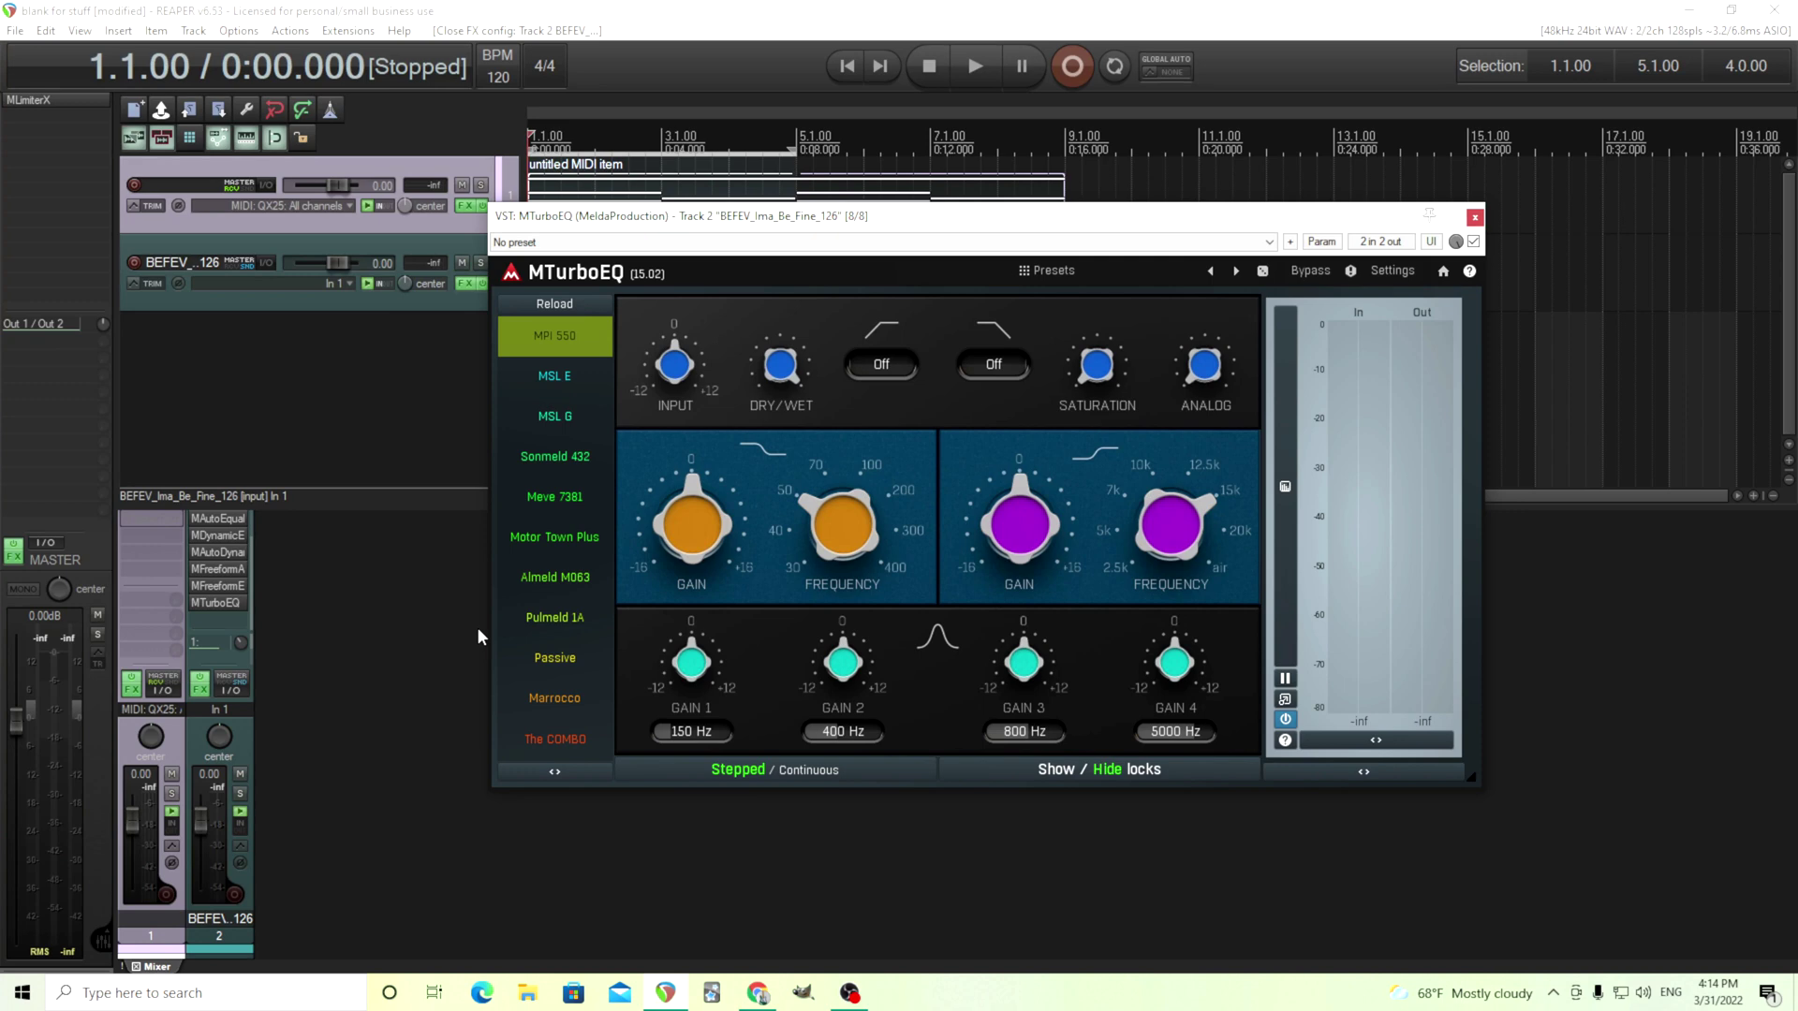
{"action": "left_click", "coordinate": [222, 565]}
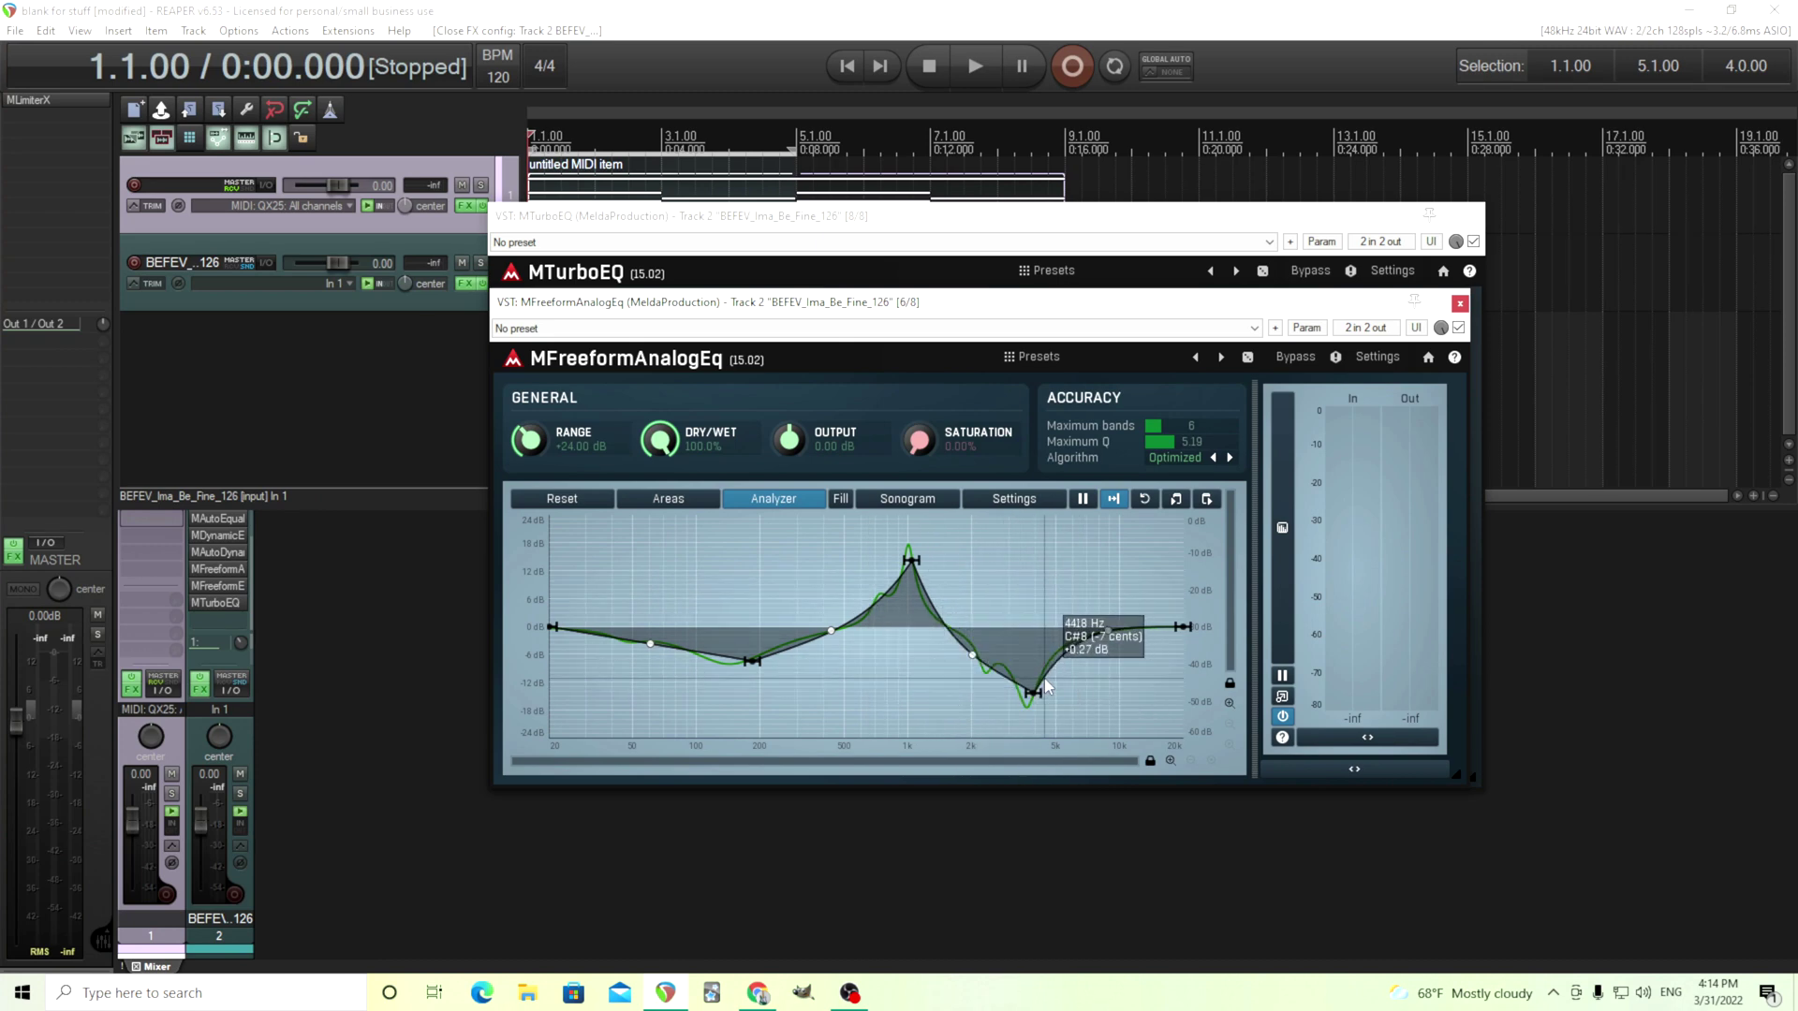
{"action": "left_click", "coordinate": [1460, 304]}
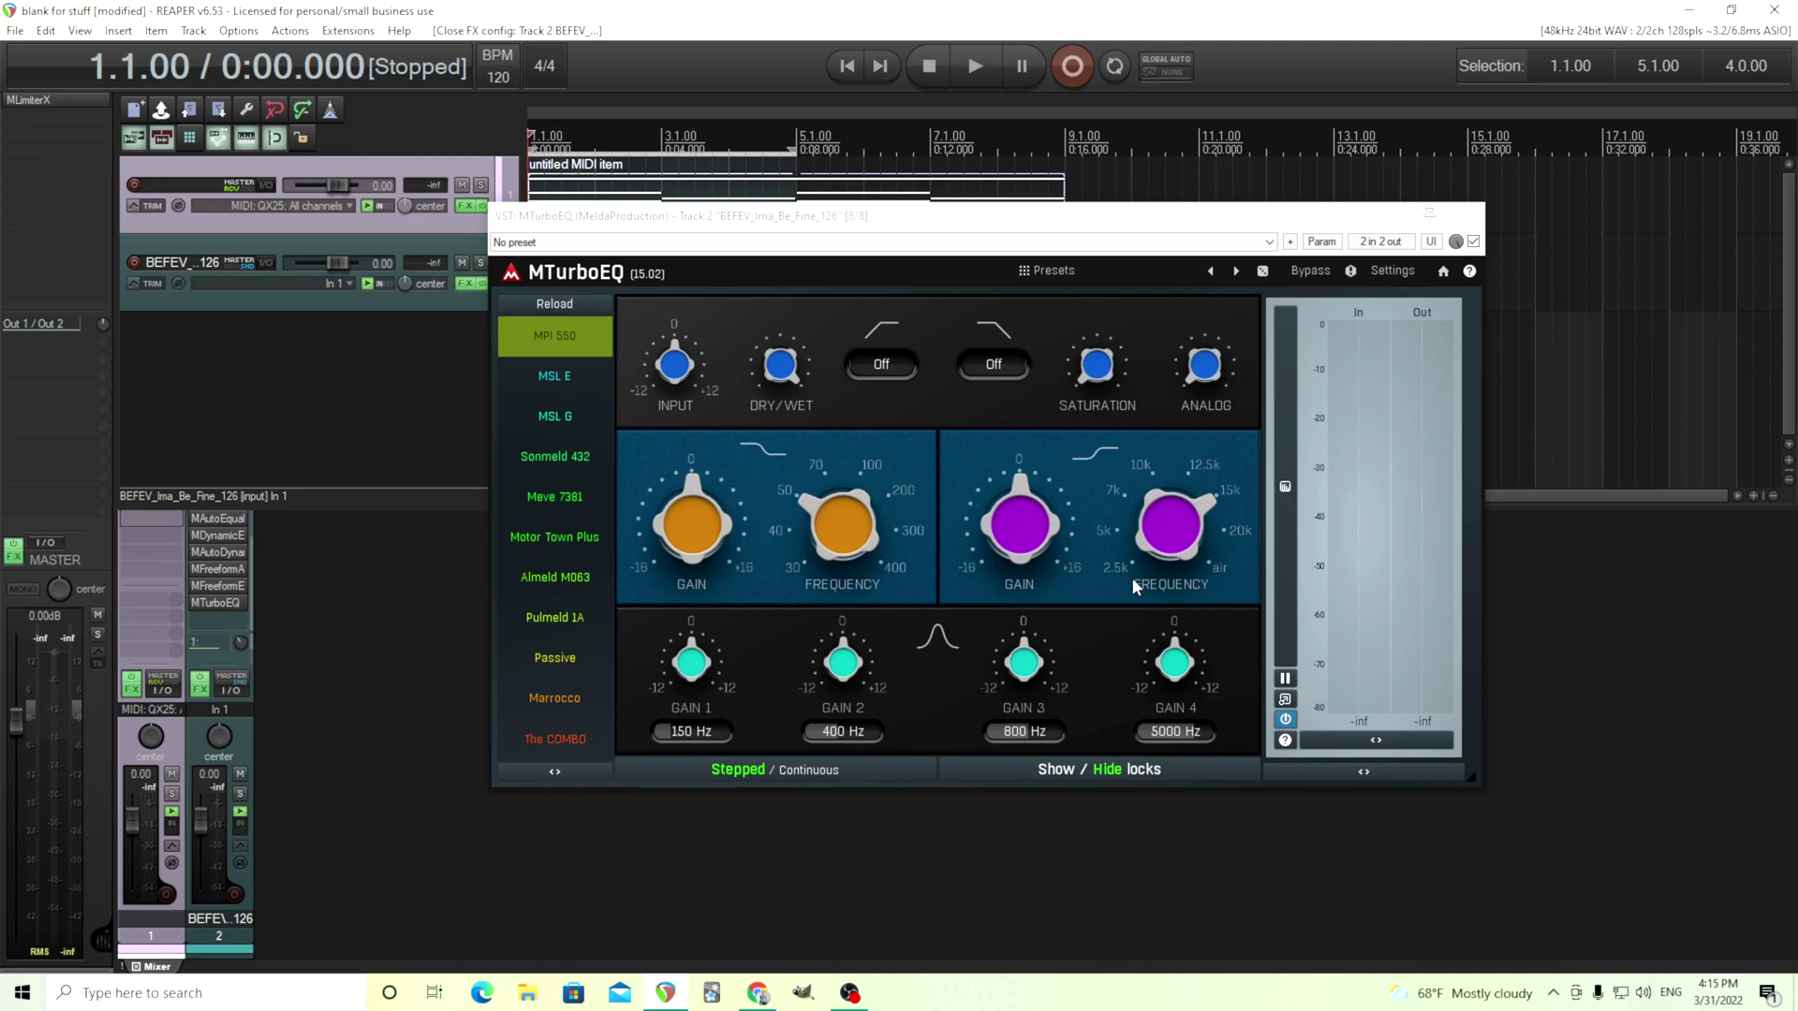
{"action": "left_click_drag", "start_coordinate": [1131, 576], "coordinate": [1131, 573]}
{"action": "mouse_move", "coordinate": [1018, 524]}
{"action": "left_mouse_down"}
{"action": "mouse_move", "coordinate": [1019, 561]}
{"action": "mouse_move", "coordinate": [1018, 525]}
{"action": "left_mouse_up"}
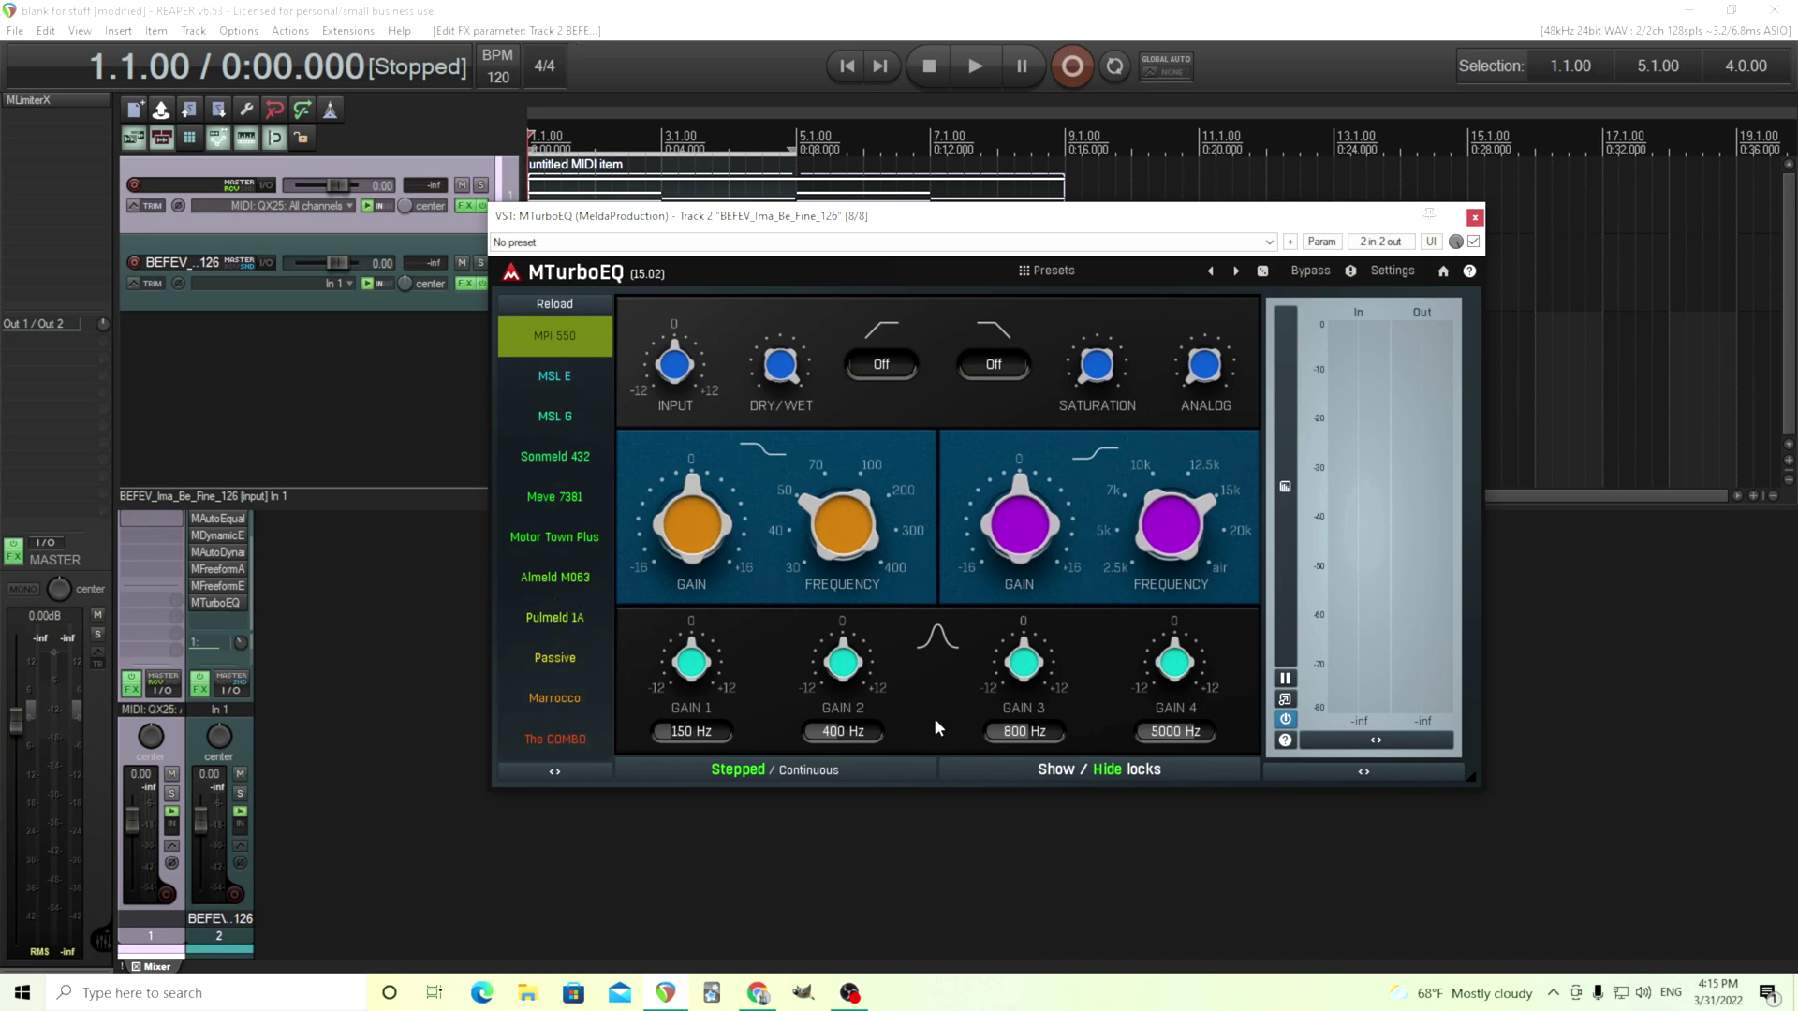
{"action": "left_click", "coordinate": [554, 416]}
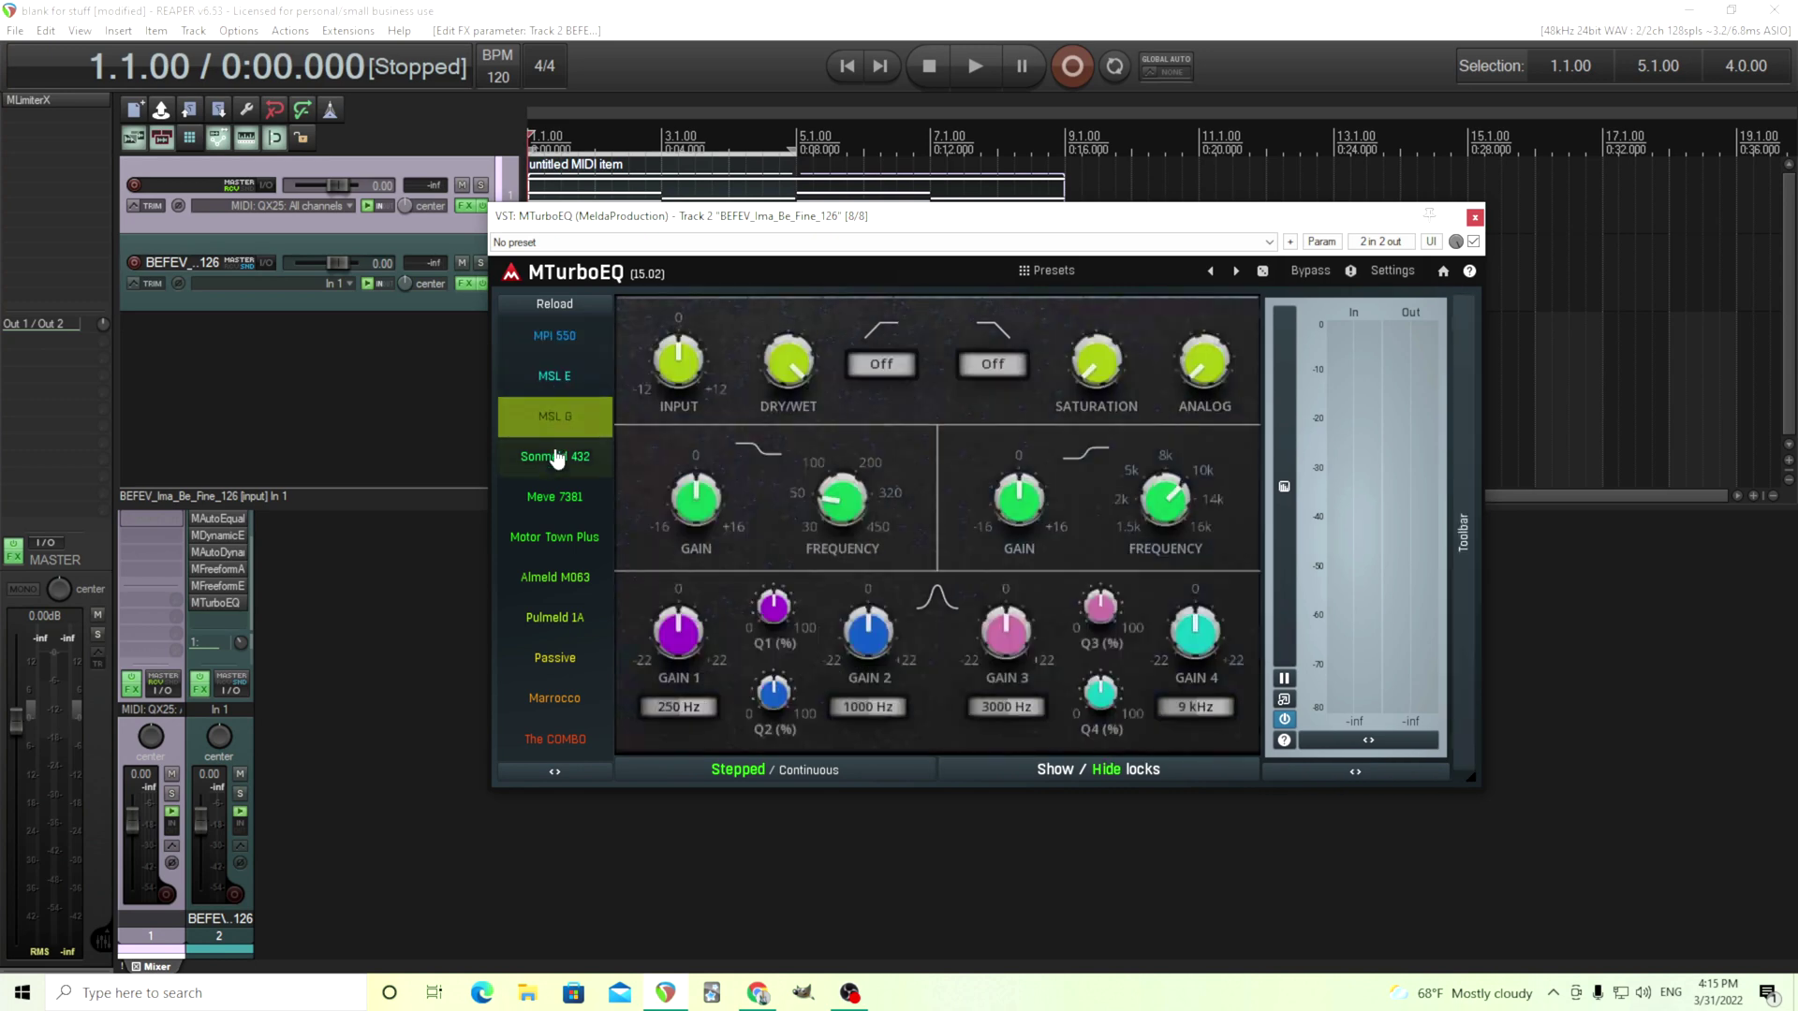
{"action": "left_click", "coordinate": [554, 456]}
{"action": "left_click", "coordinate": [554, 496]}
{"action": "left_click", "coordinate": [558, 539]}
{"action": "left_click", "coordinate": [560, 578]}
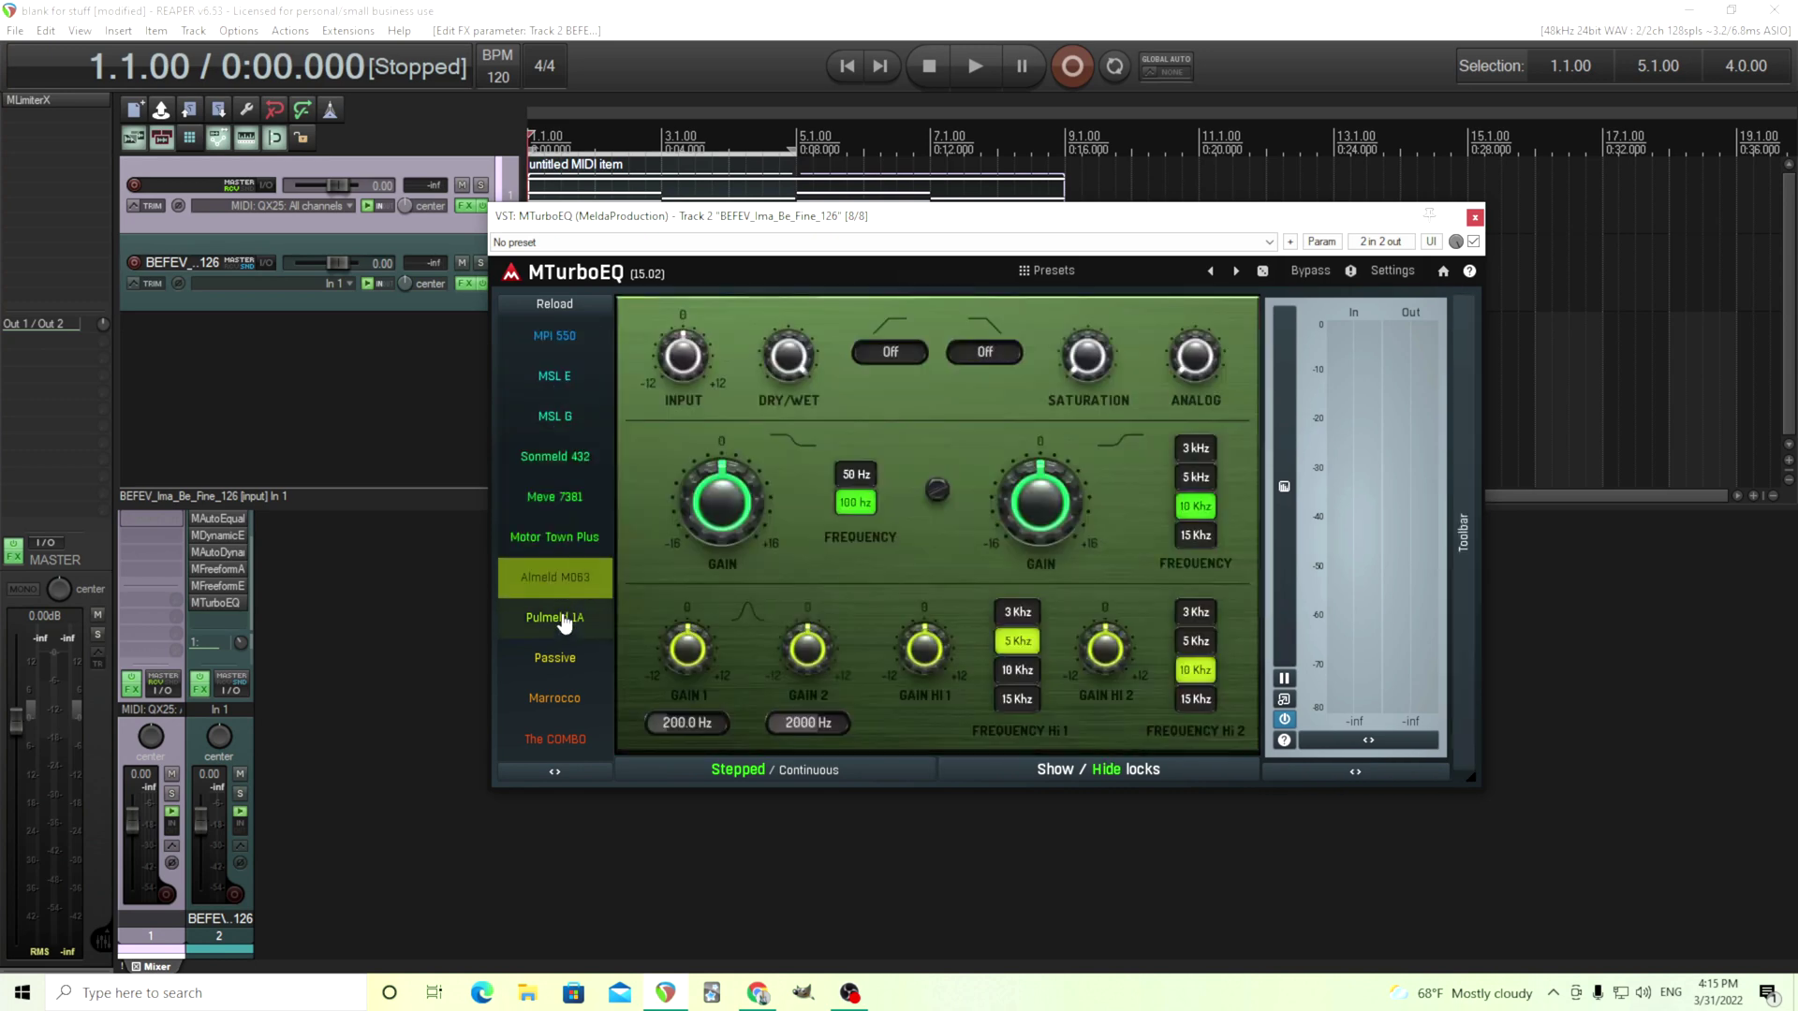
{"action": "left_click", "coordinate": [560, 618]}
{"action": "left_click", "coordinate": [560, 658]}
{"action": "left_click", "coordinate": [560, 698]}
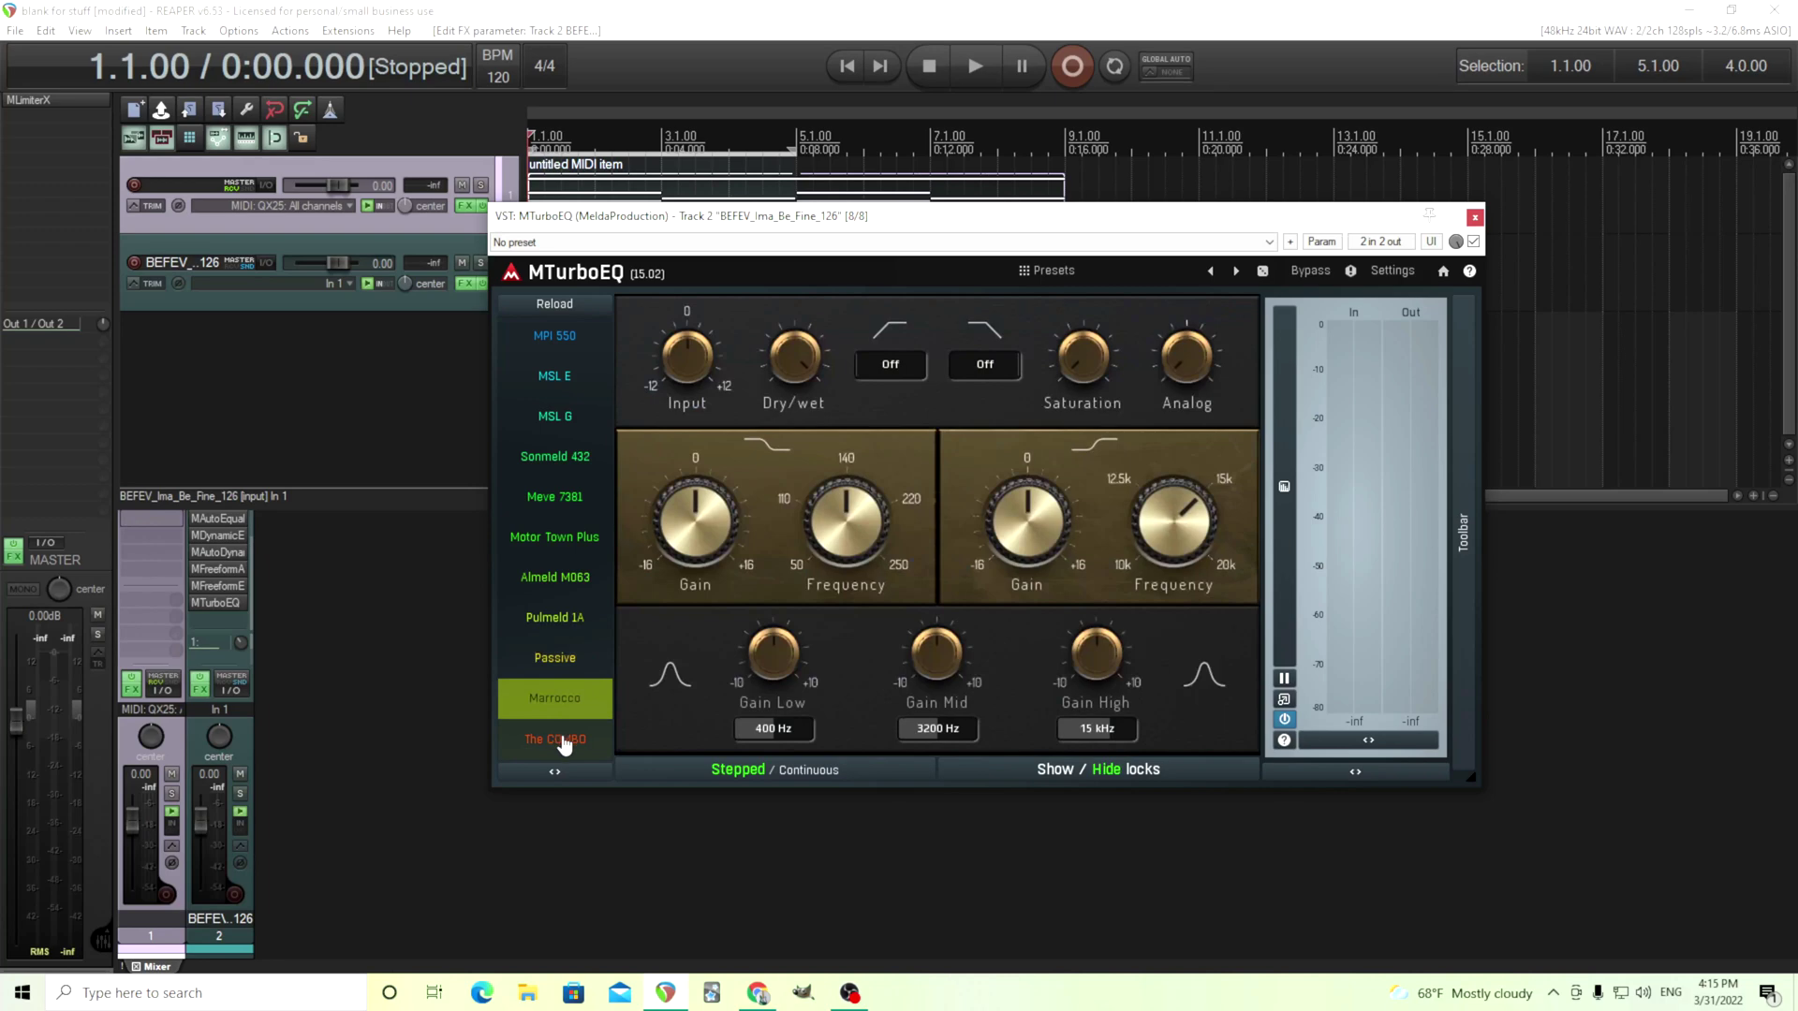
{"action": "left_click", "coordinate": [560, 739]}
{"action": "left_click", "coordinate": [559, 346]}
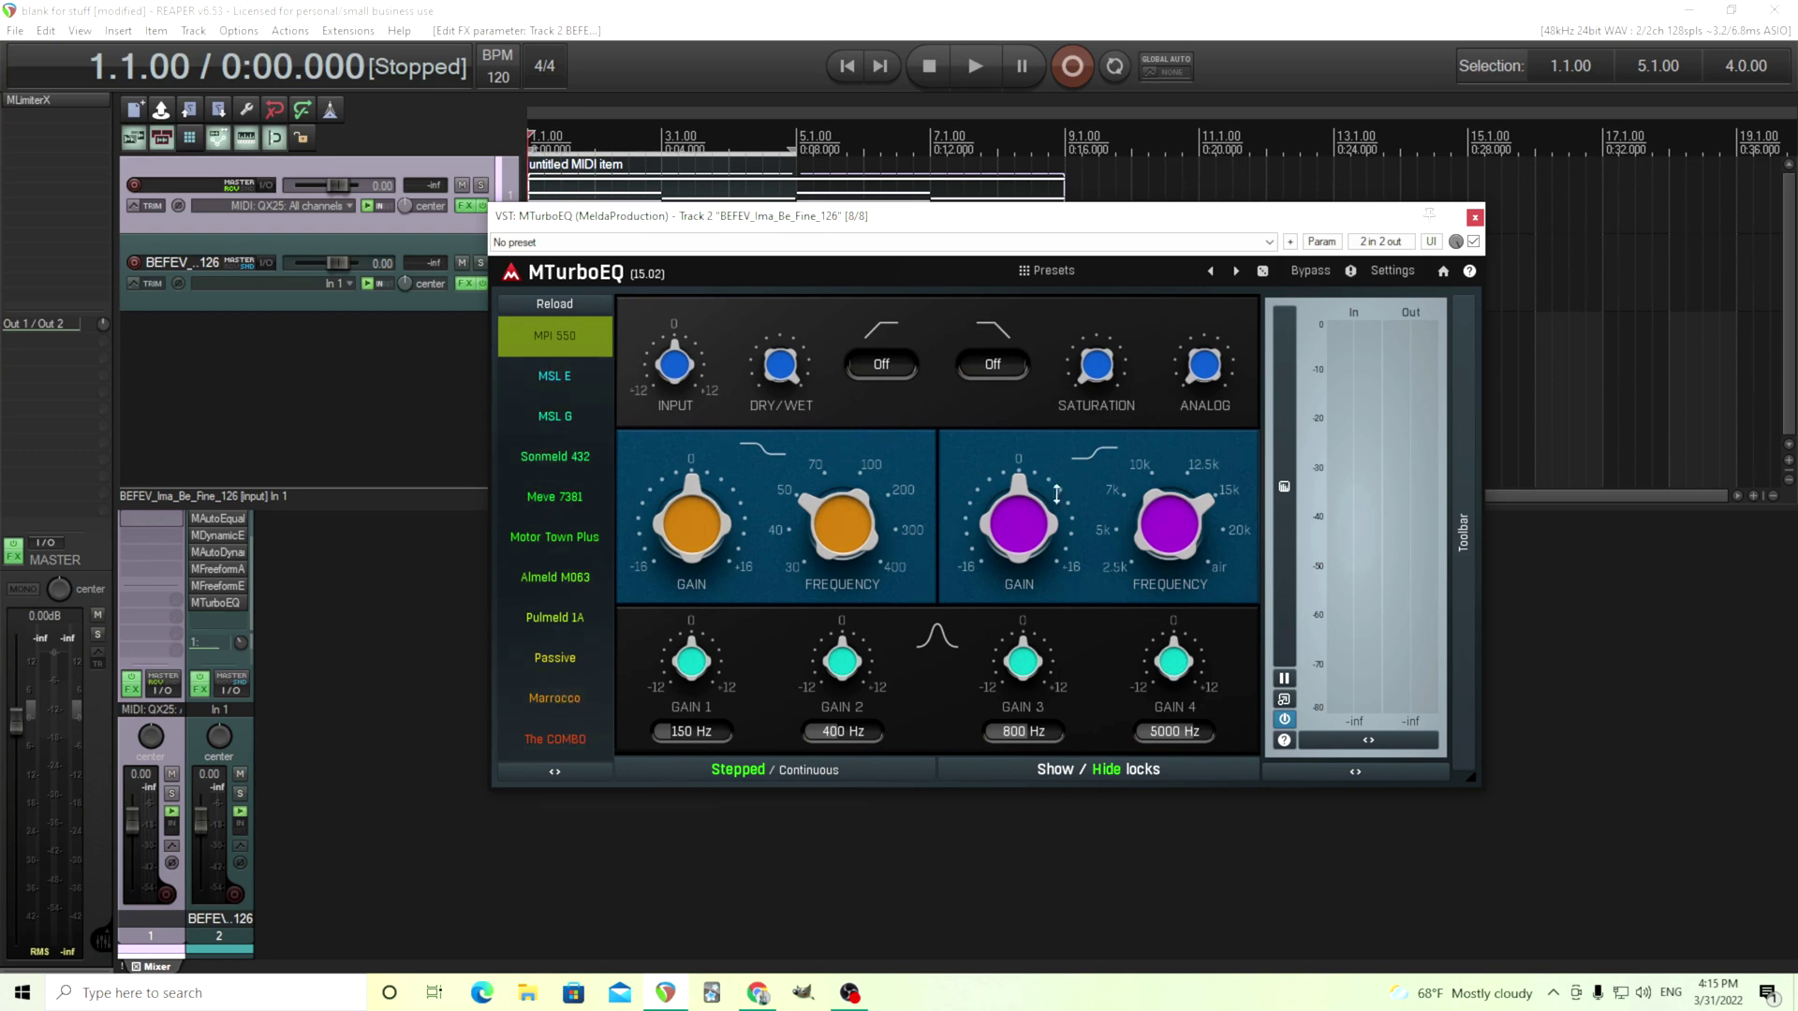
{"action": "left_click_drag", "start_coordinate": [1206, 365], "coordinate": [1103, 374]}
{"action": "mouse_move", "coordinate": [881, 367]}
{"action": "left_mouse_down"}
{"action": "mouse_move", "coordinate": [881, 348]}
{"action": "mouse_move", "coordinate": [881, 367]}
{"action": "left_mouse_up"}
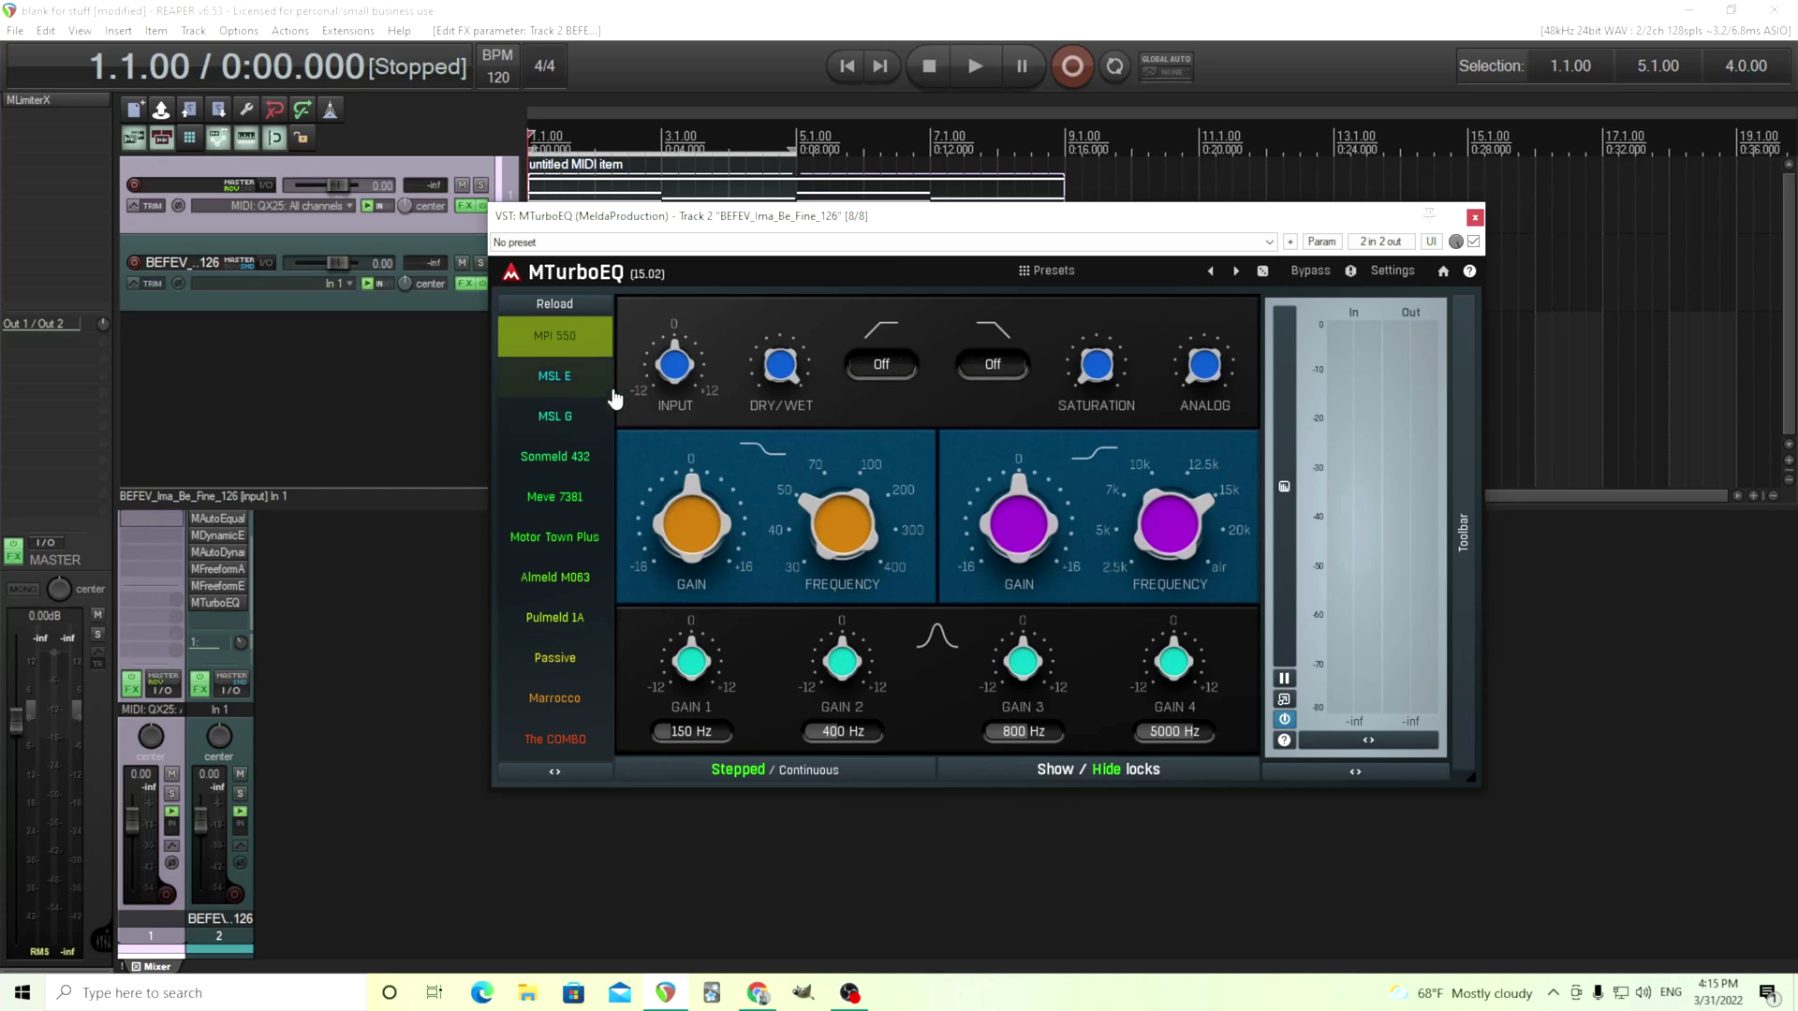
Step: Show the A–H settings slots and switch MTurboEQ's model to Meve 7381
{"action": "left_click", "coordinate": [1460, 496]}
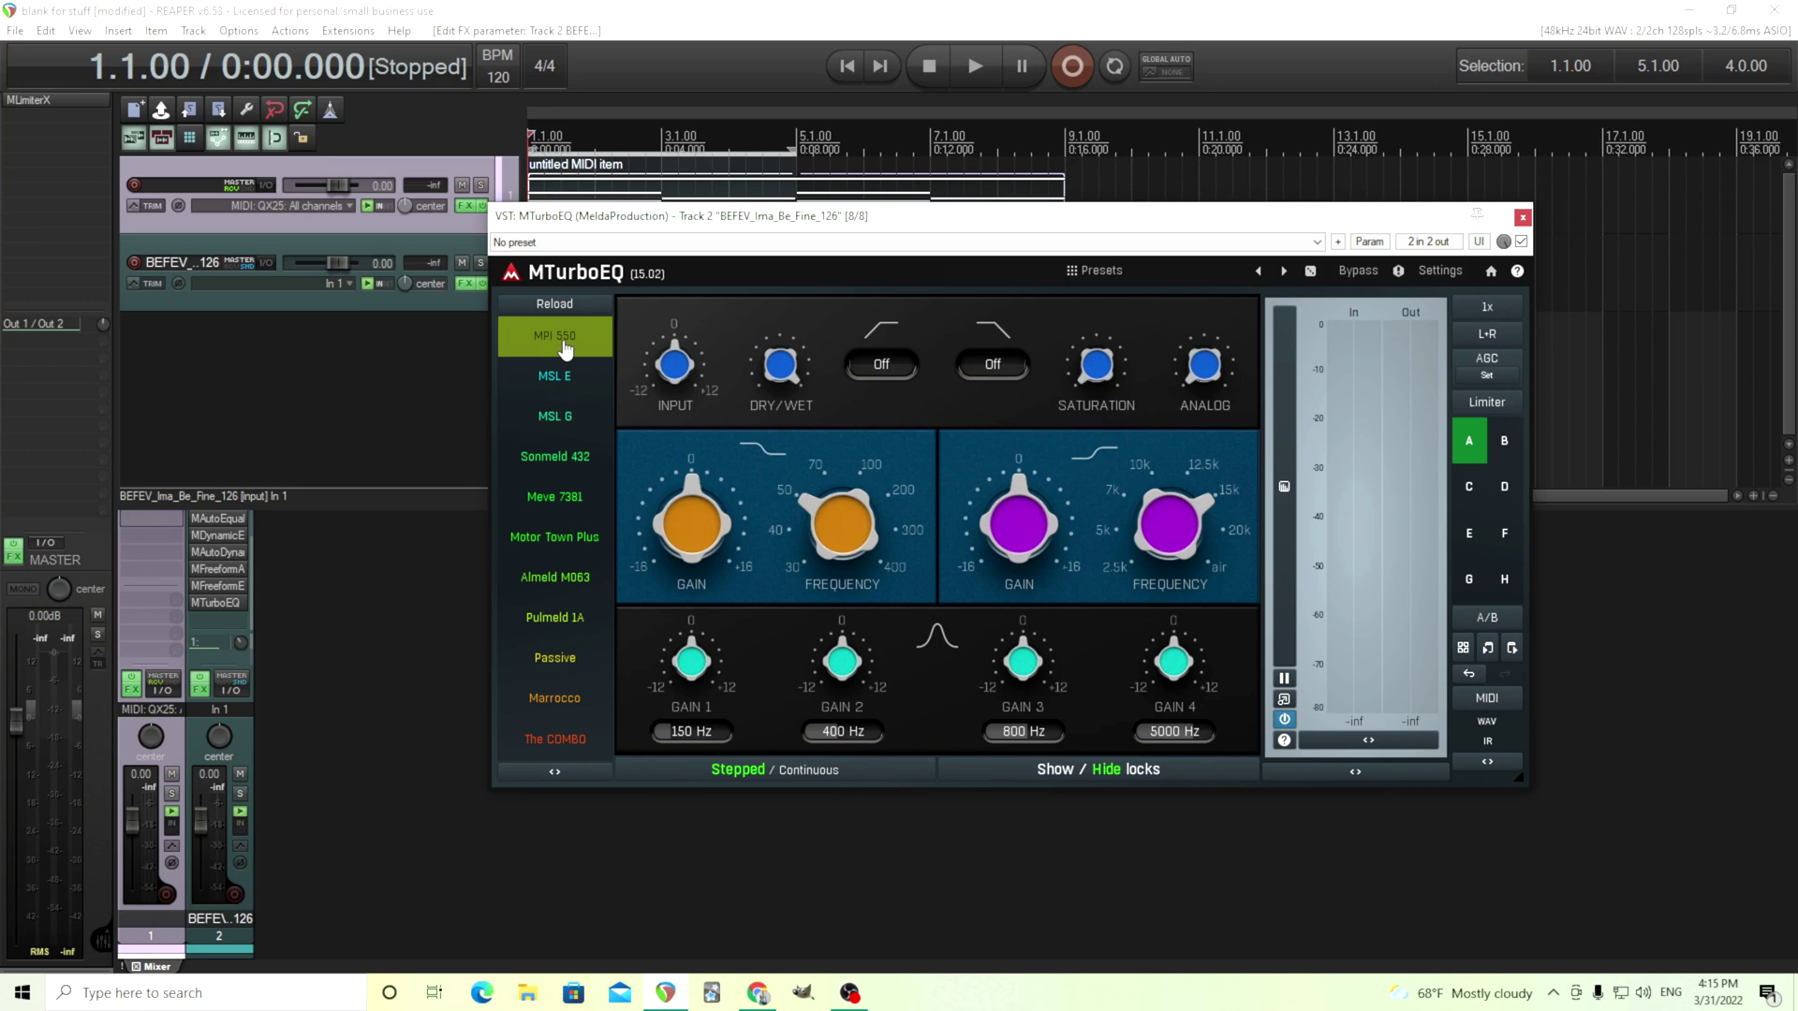
{"action": "left_click", "coordinate": [581, 510]}
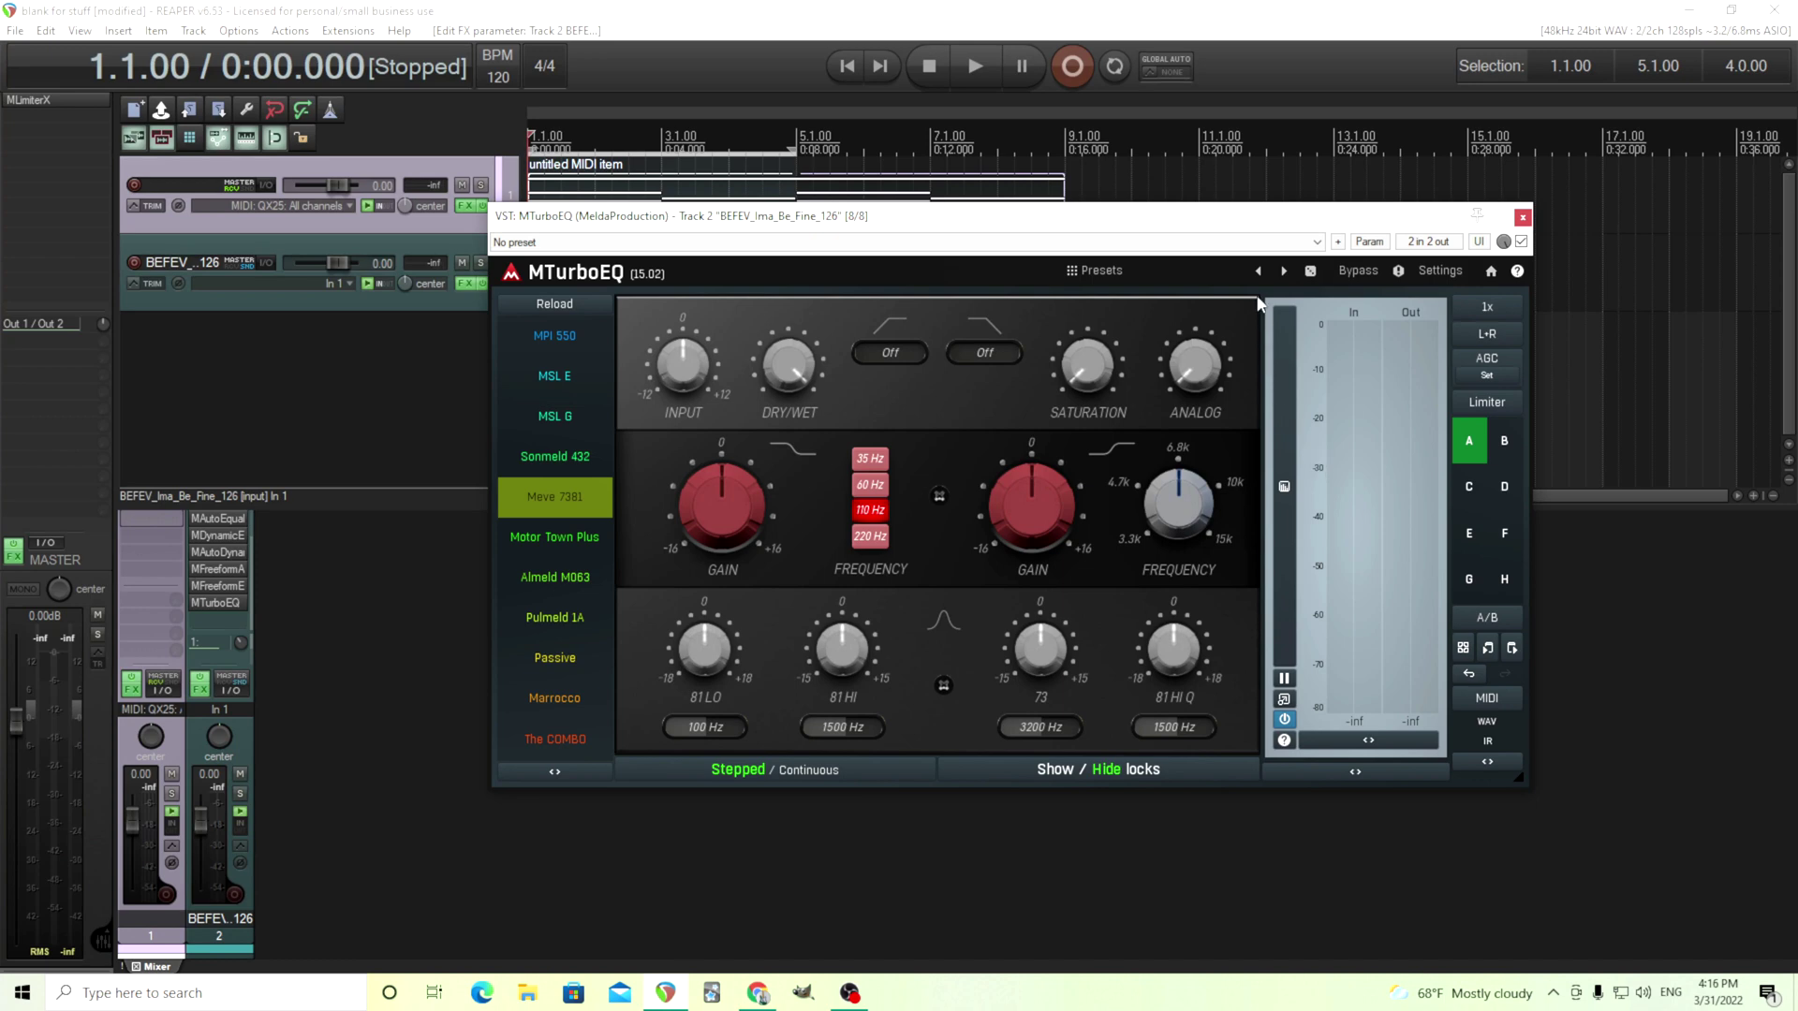
{"action": "left_click", "coordinate": [1523, 219]}
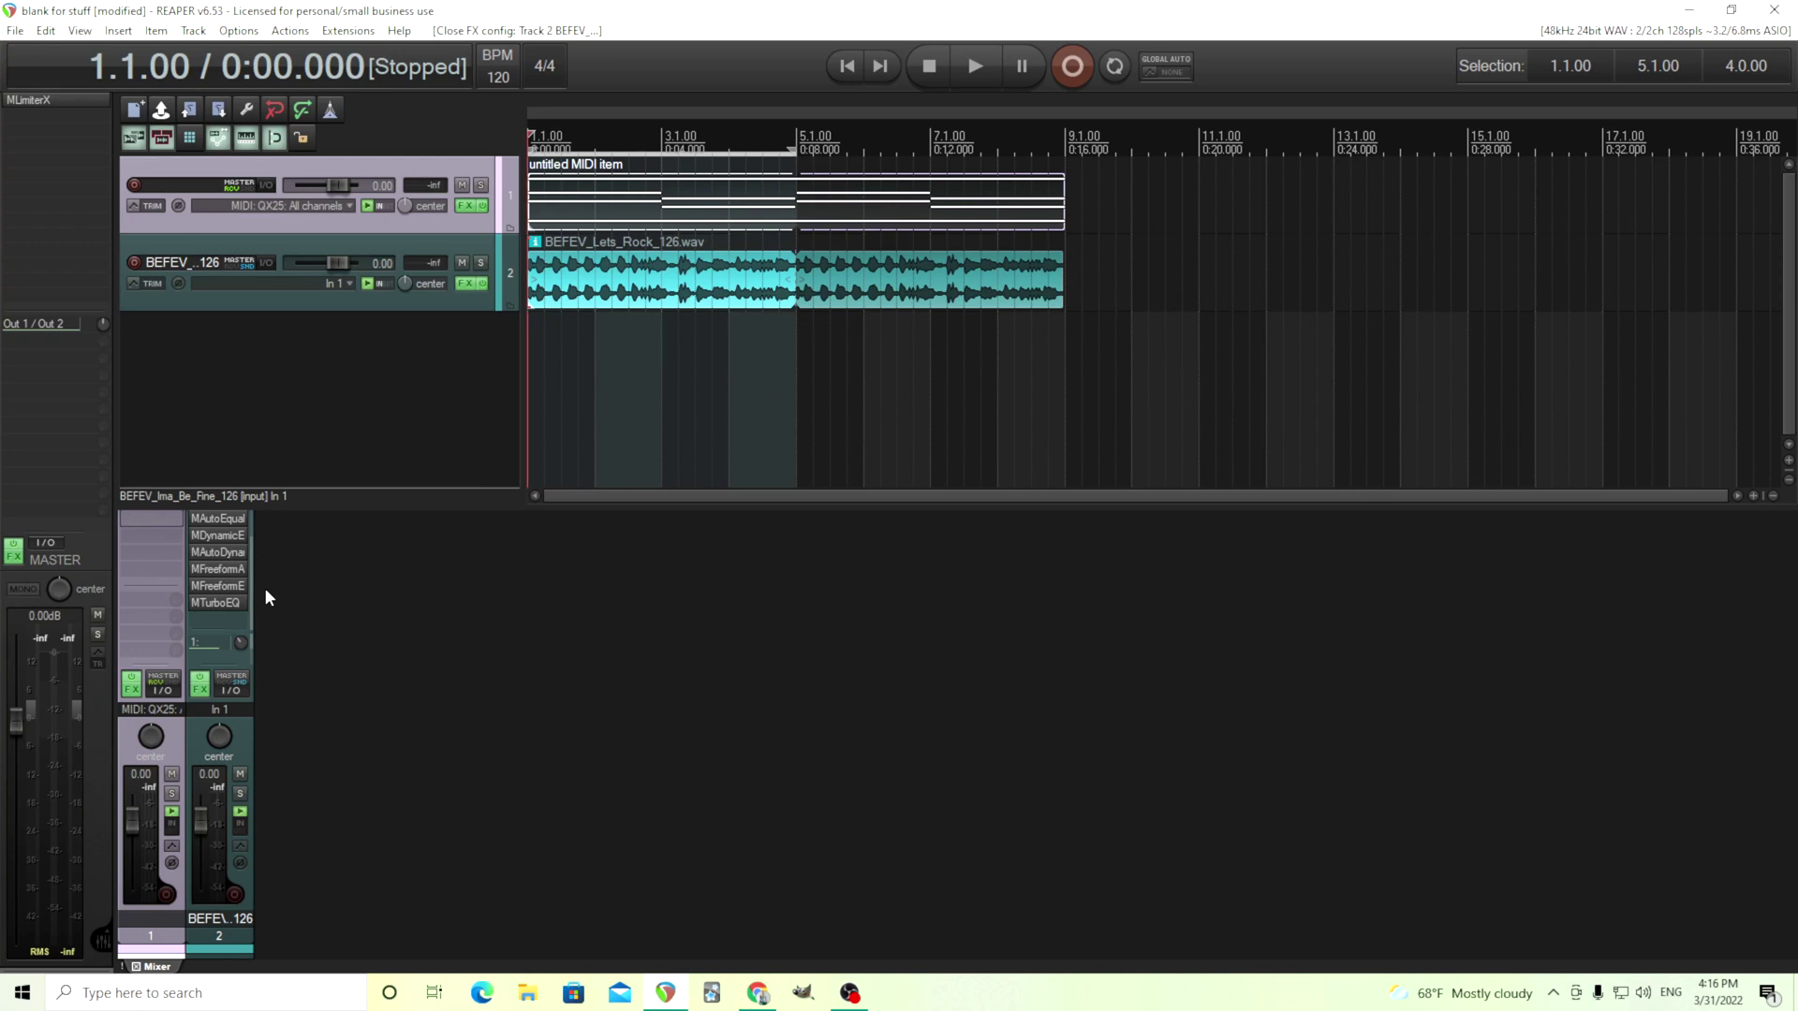
{"action": "scroll", "coordinate": [249, 571], "scroll_direction": "up", "scroll_amount": 1}
{"action": "scroll", "coordinate": [251, 594], "scroll_direction": "down", "scroll_amount": 1}
{"action": "left_click", "coordinate": [236, 552]}
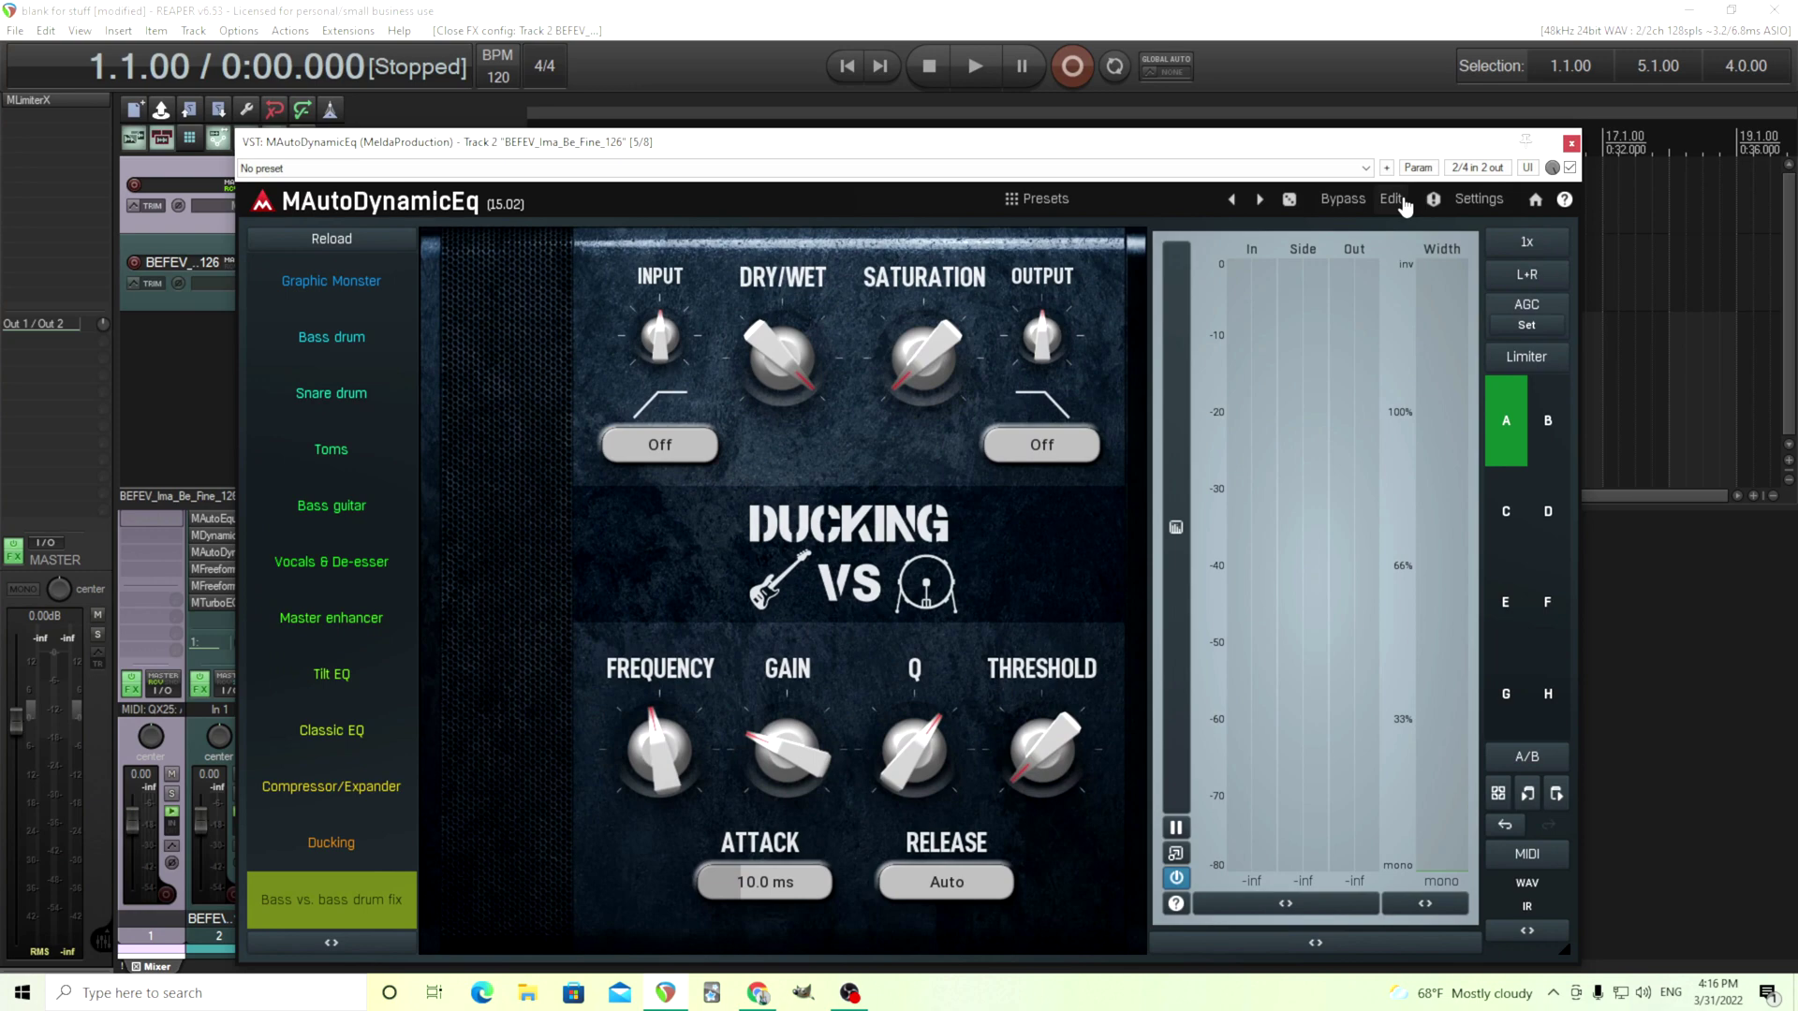
{"action": "left_click", "coordinate": [1571, 142]}
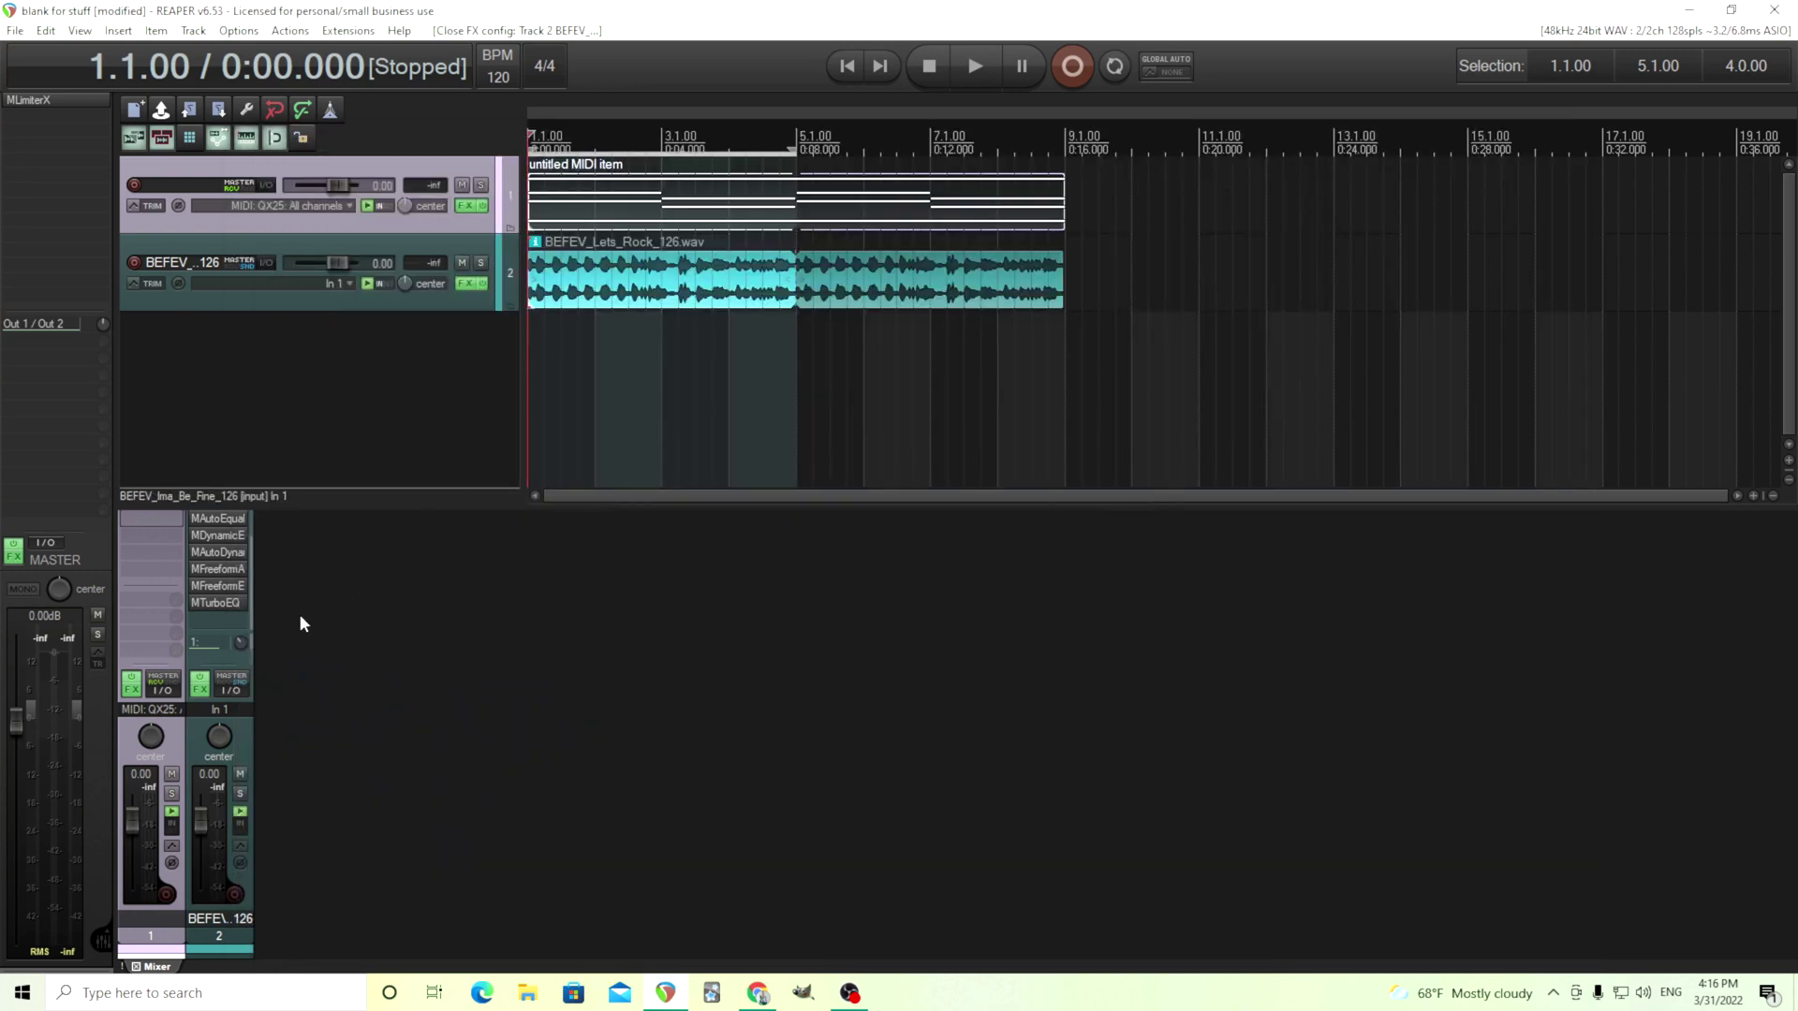
{"action": "left_click", "coordinate": [219, 605]}
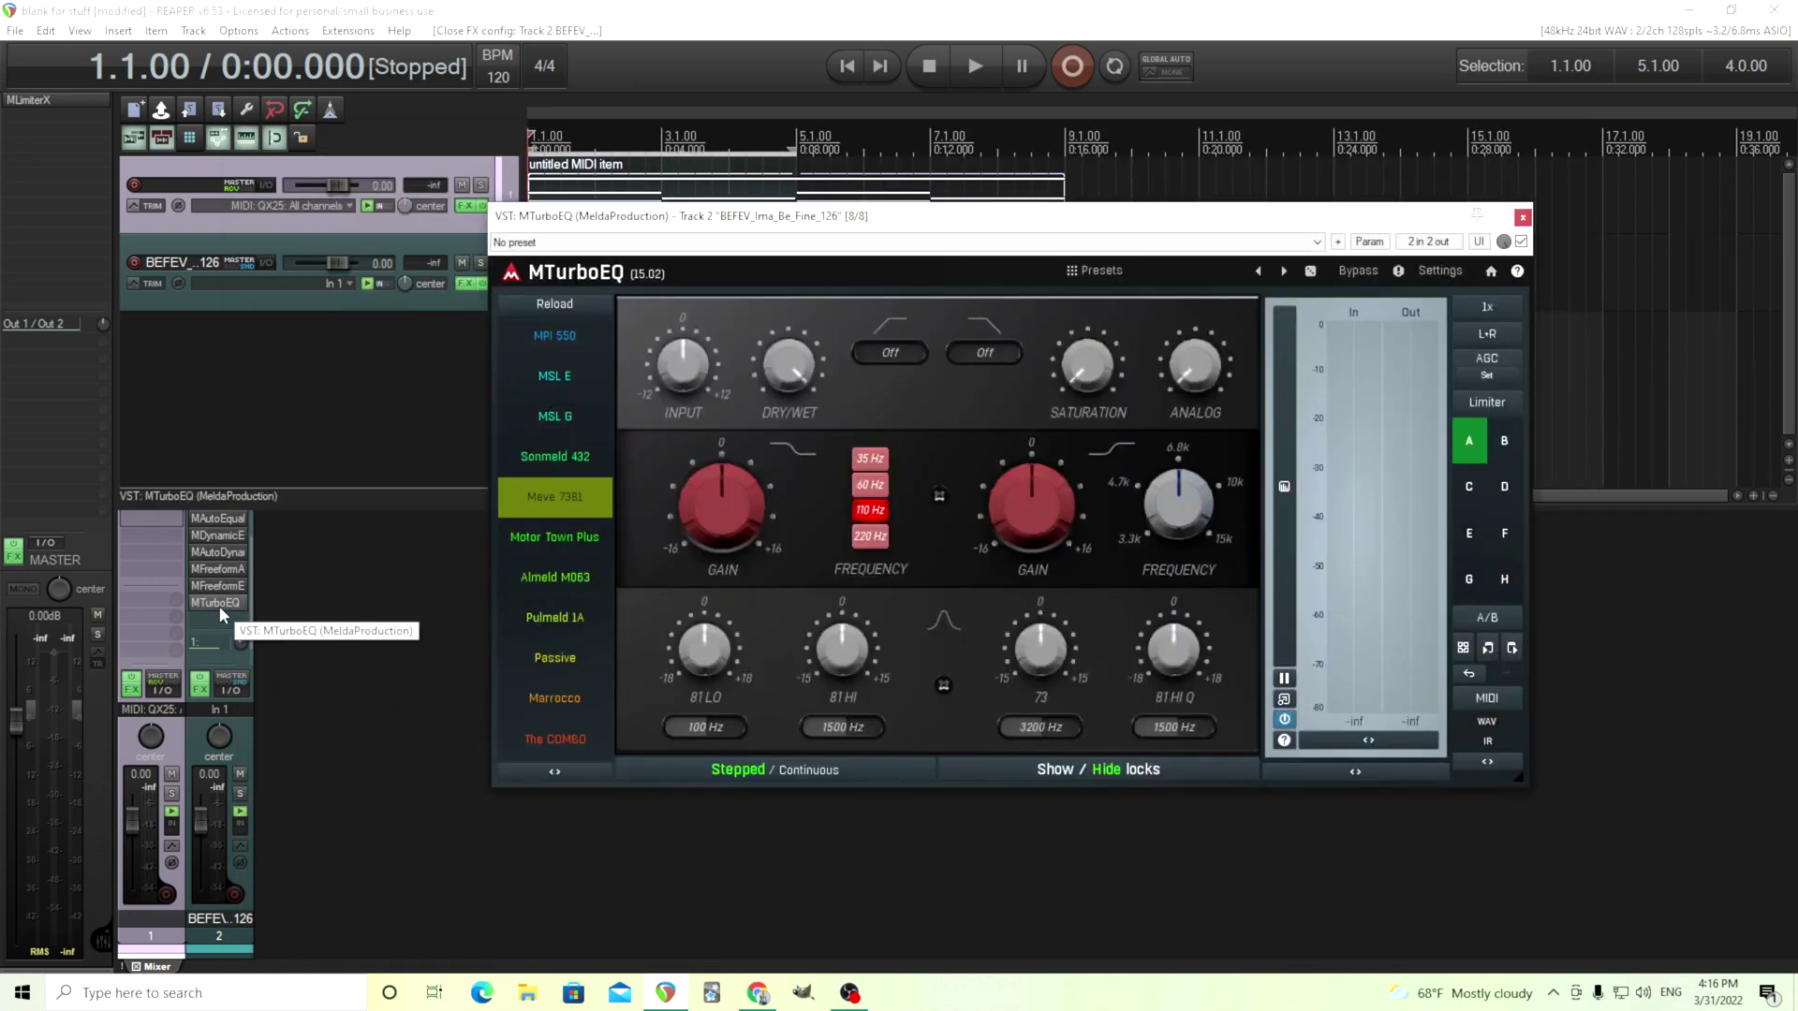
{"action": "left_click", "coordinate": [216, 587]}
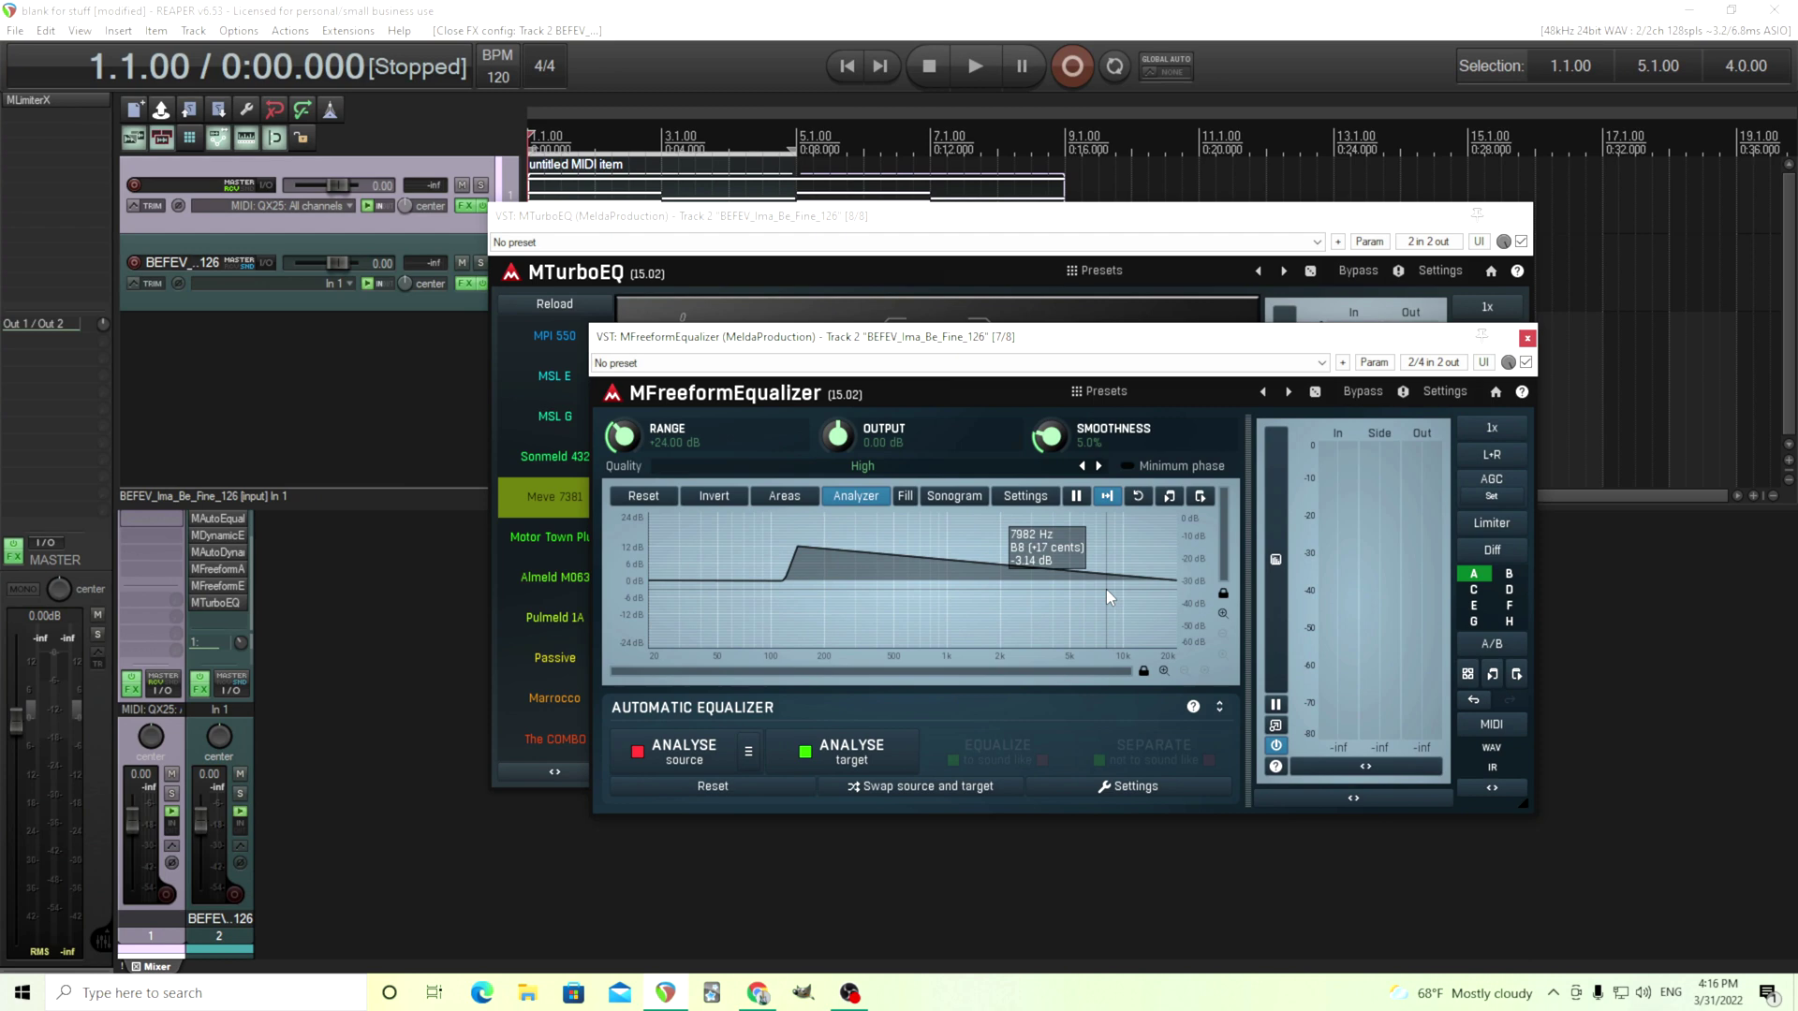
{"action": "left_click", "coordinate": [1527, 337]}
{"action": "left_click", "coordinate": [1520, 216]}
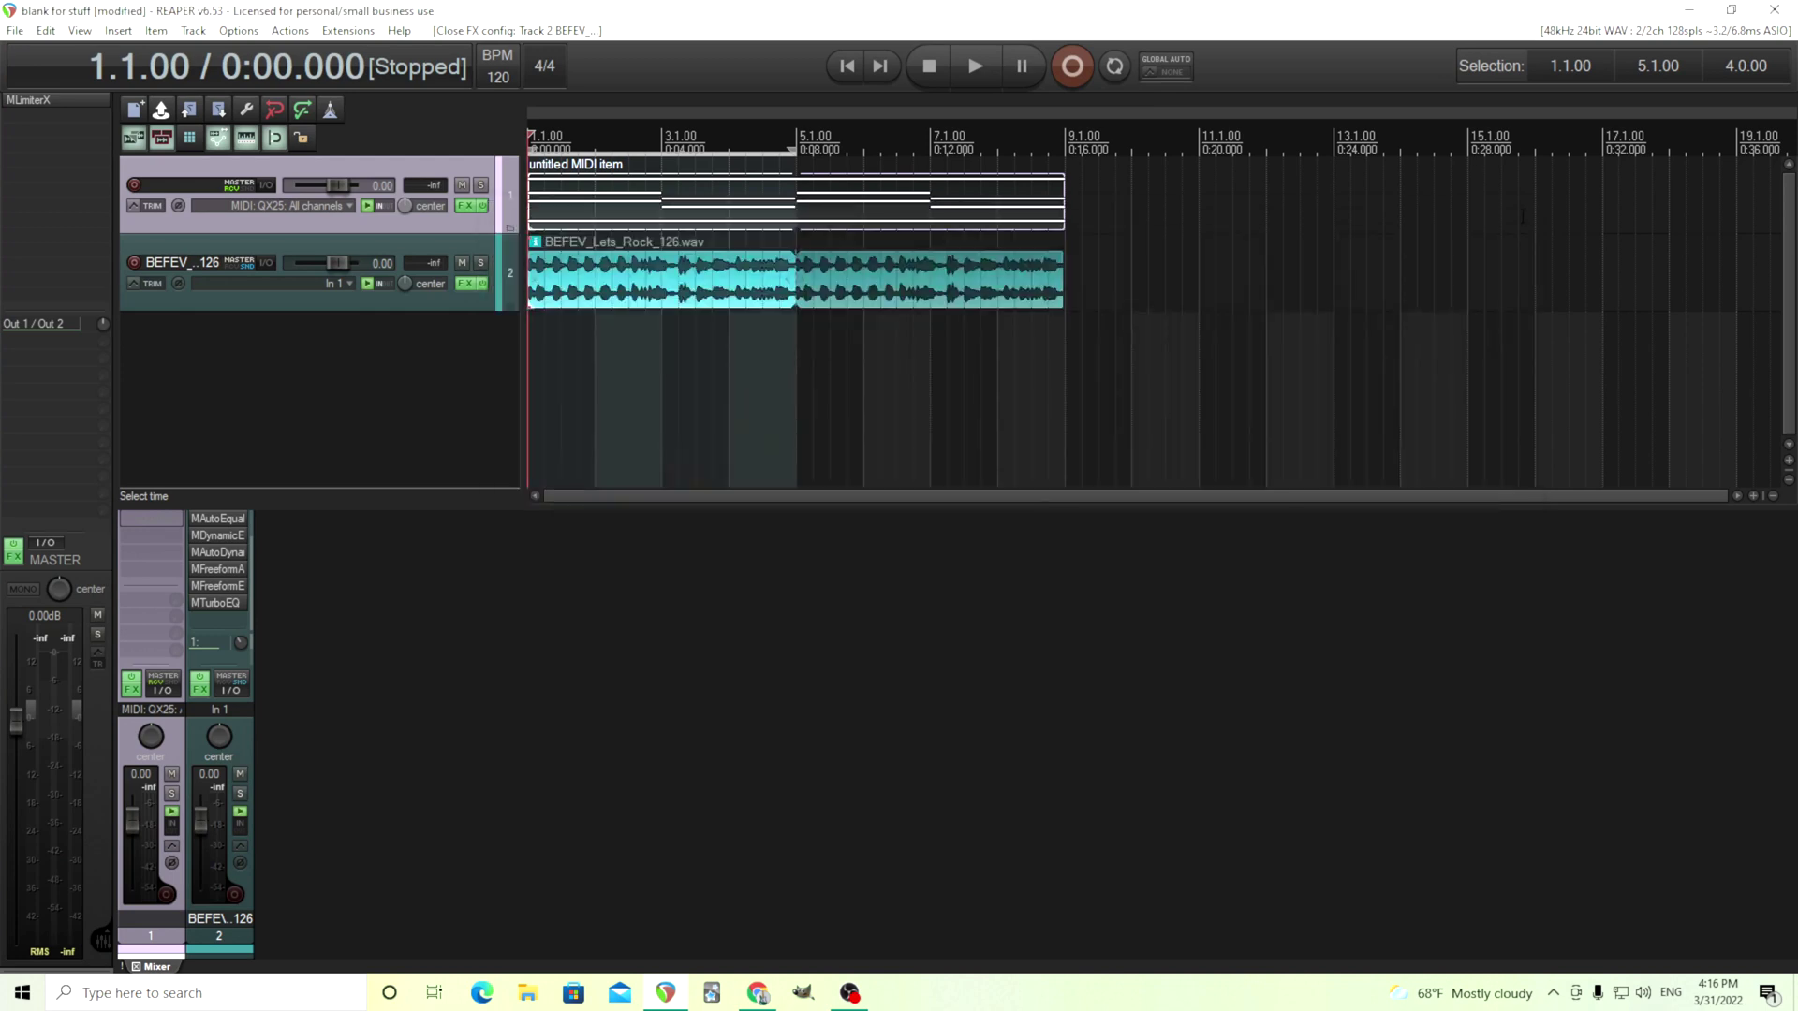